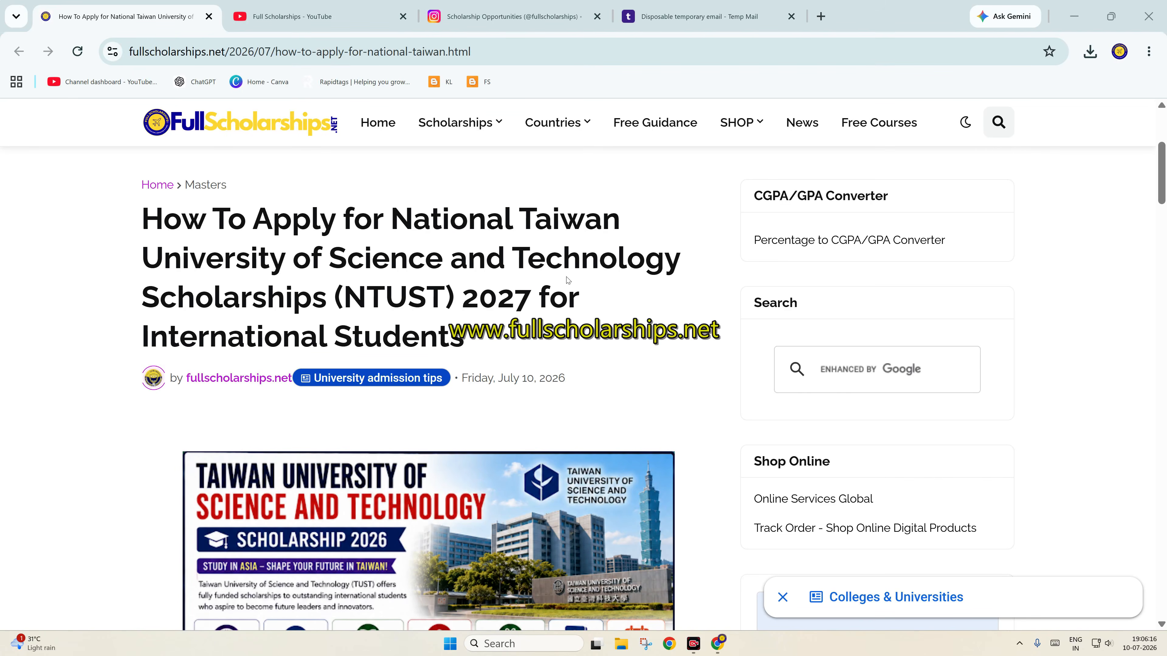
Skim the NTUST scholarship article, then switch to the Full Scholarships YouTube Videos tab
{"action": "scroll", "coordinate": [579, 282], "scroll_direction": "down", "scroll_amount": 5}
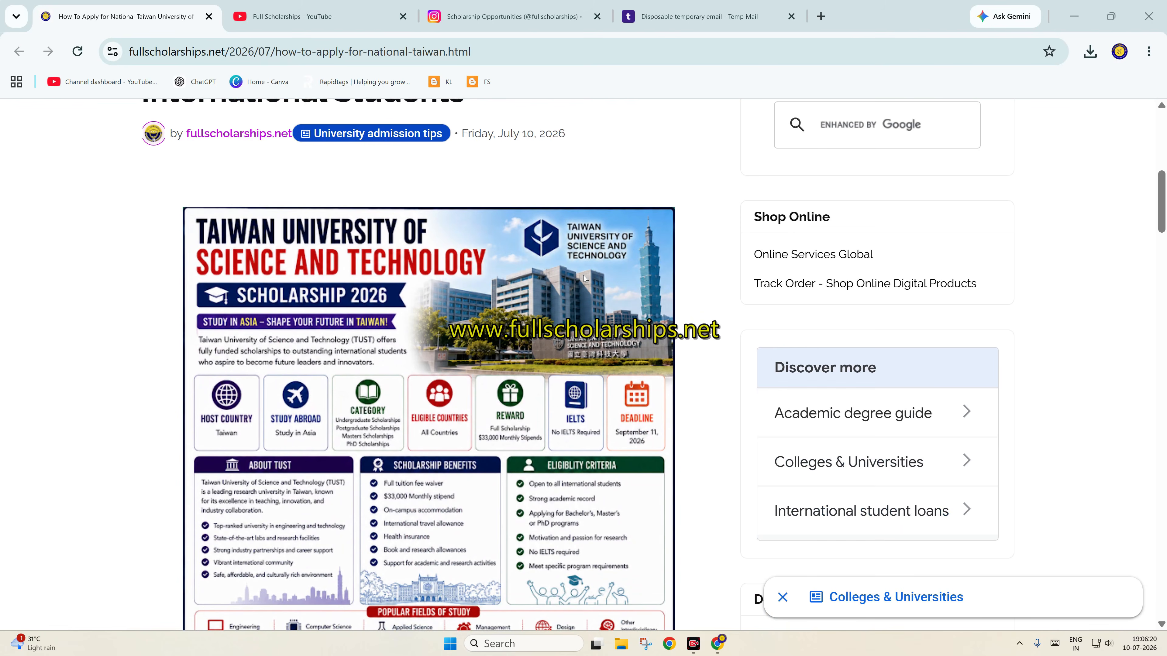
{"action": "scroll", "coordinate": [583, 279], "scroll_direction": "up", "scroll_amount": 2}
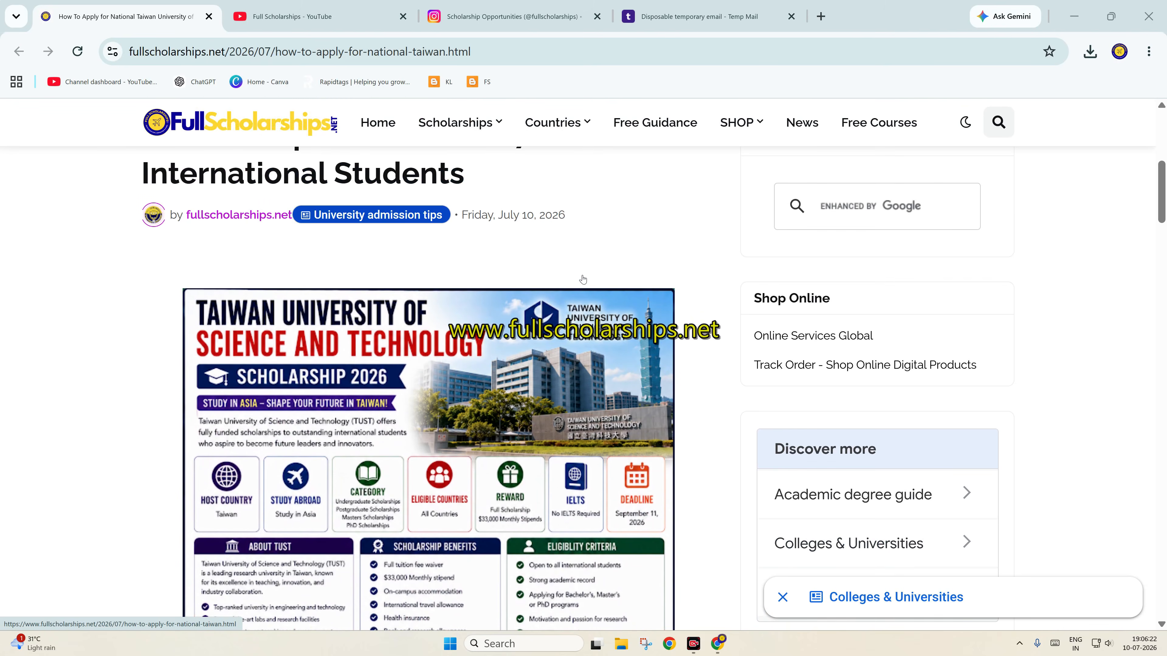
{"action": "scroll", "coordinate": [582, 279], "scroll_direction": "up", "scroll_amount": 4}
{"action": "scroll", "coordinate": [583, 279], "scroll_direction": "down", "scroll_amount": 9}
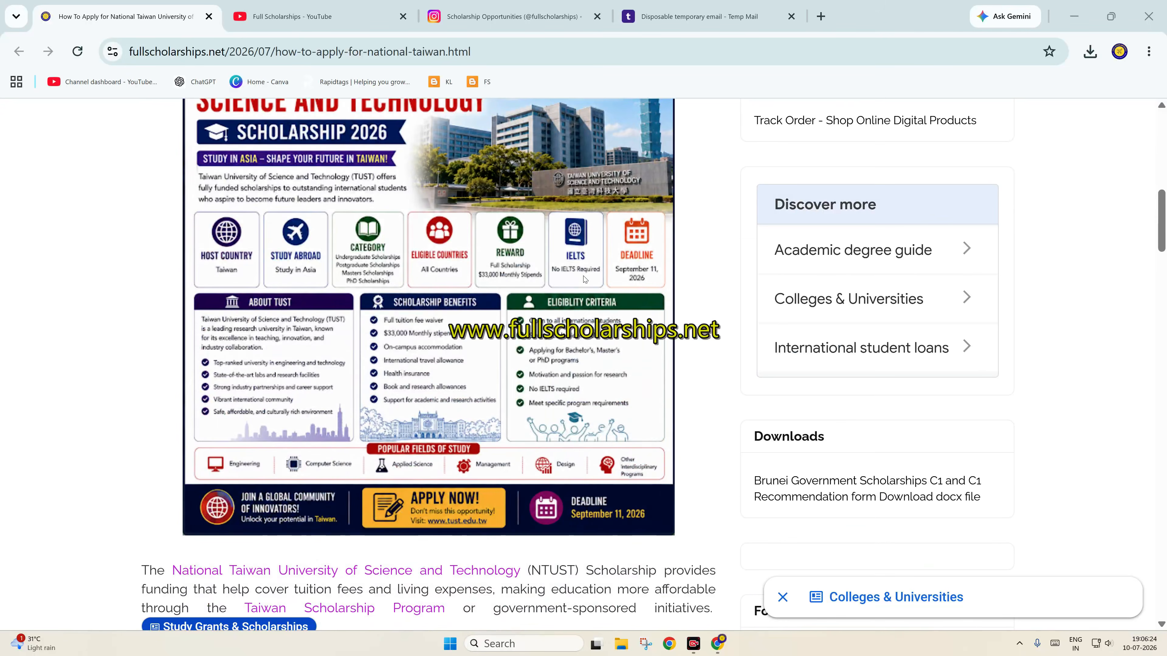
{"action": "scroll", "coordinate": [585, 279], "scroll_direction": "down", "scroll_amount": 5}
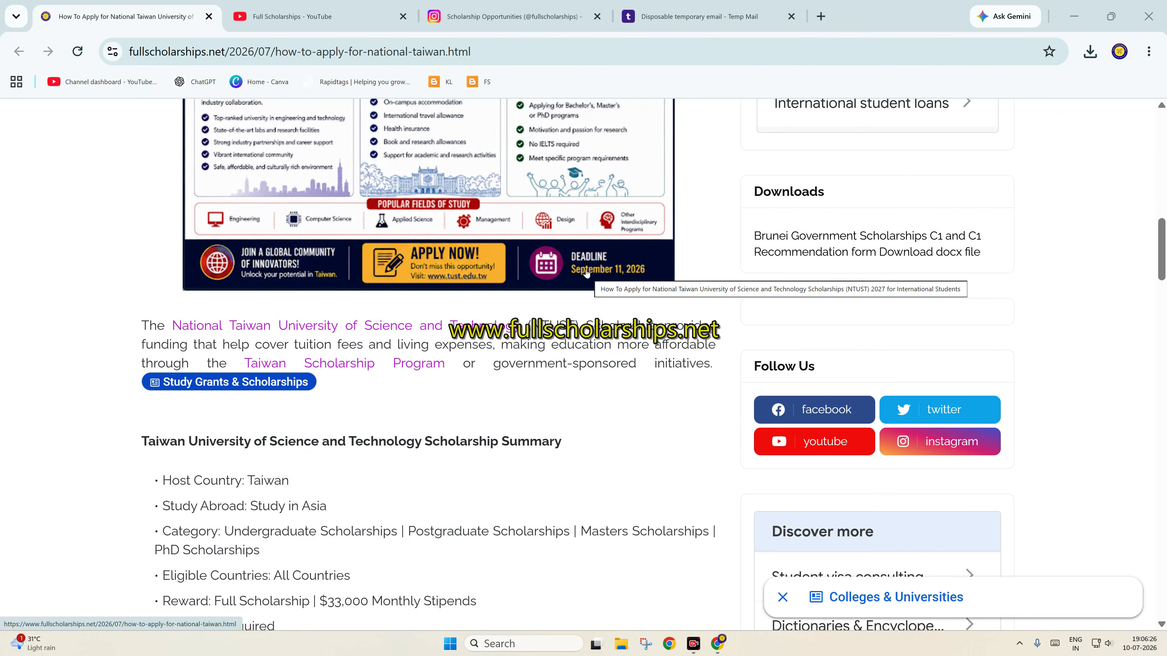
{"action": "key", "text": "ctrl+Tab"}
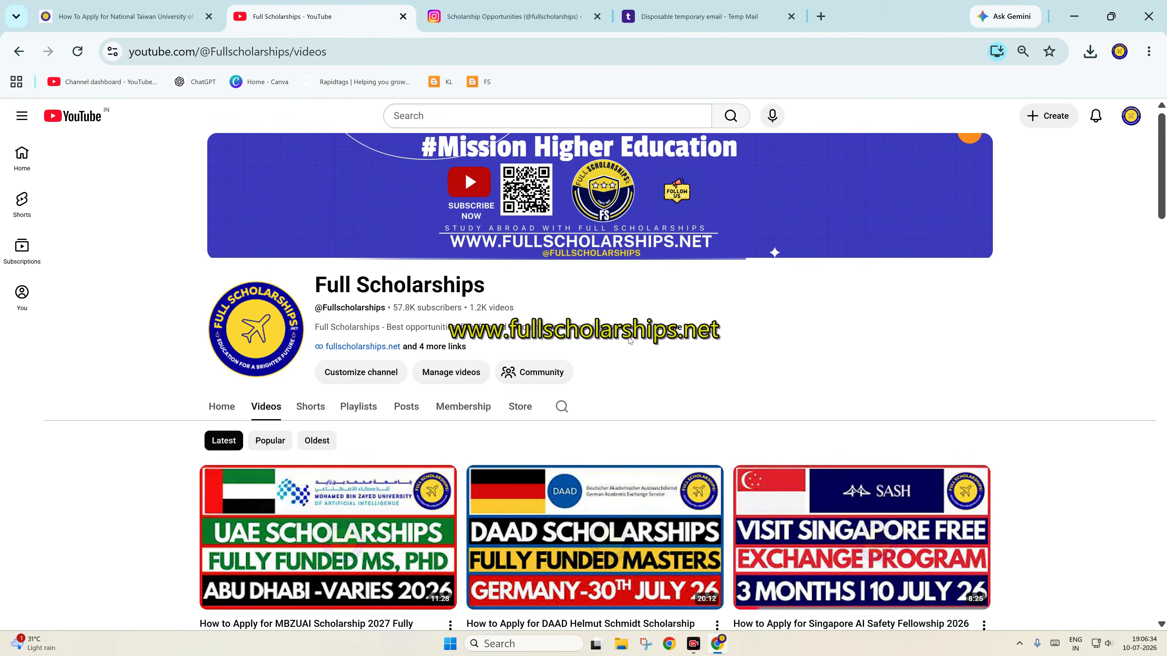
Glance at the fullscholarships Instagram profile, the NTUST article and the YouTube videos page
{"action": "left_click", "coordinate": [544, 6]}
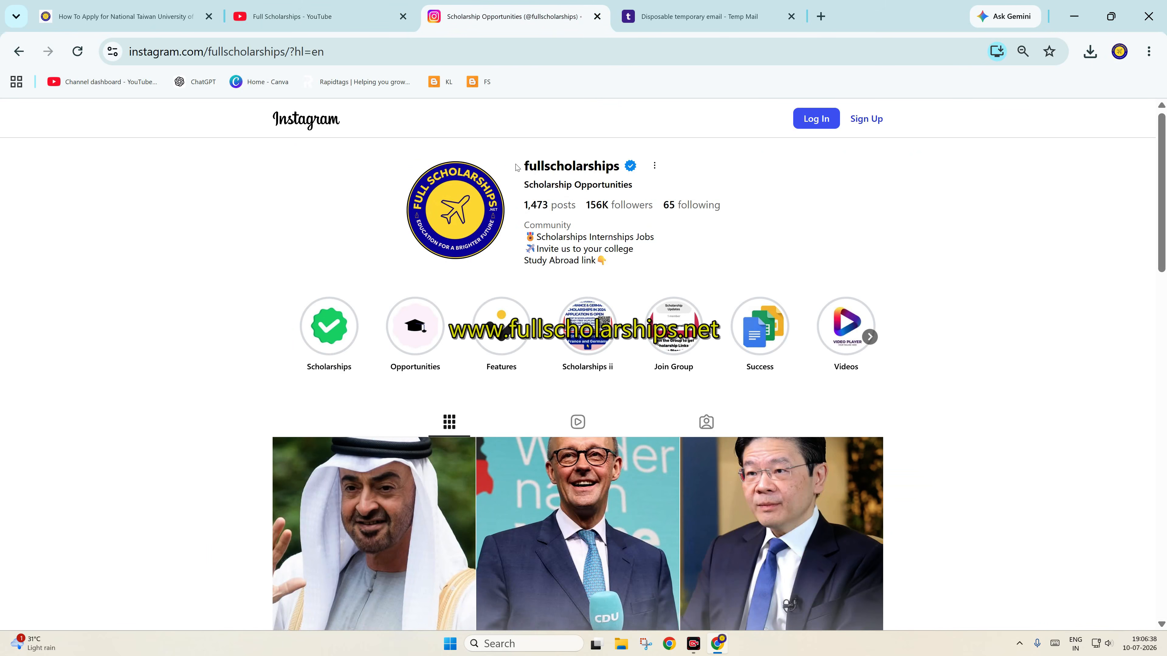
{"action": "left_click", "coordinate": [120, 16]}
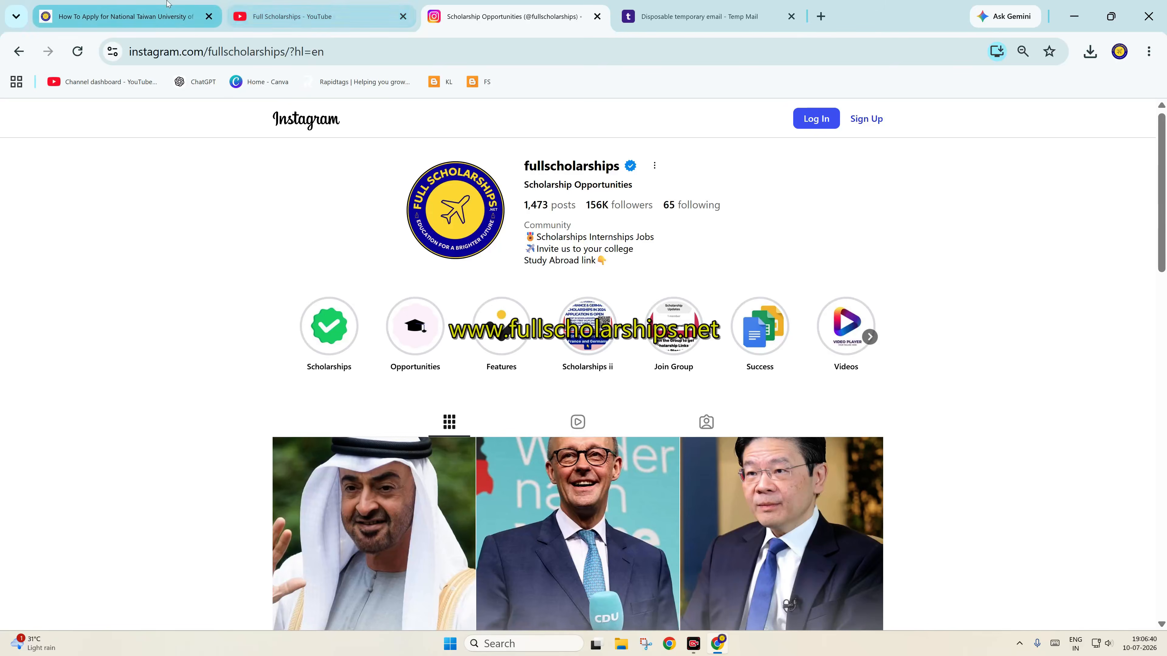
{"action": "scroll", "coordinate": [349, 444], "scroll_direction": "up", "scroll_amount": 5}
{"action": "scroll", "coordinate": [349, 443], "scroll_direction": "up", "scroll_amount": 5}
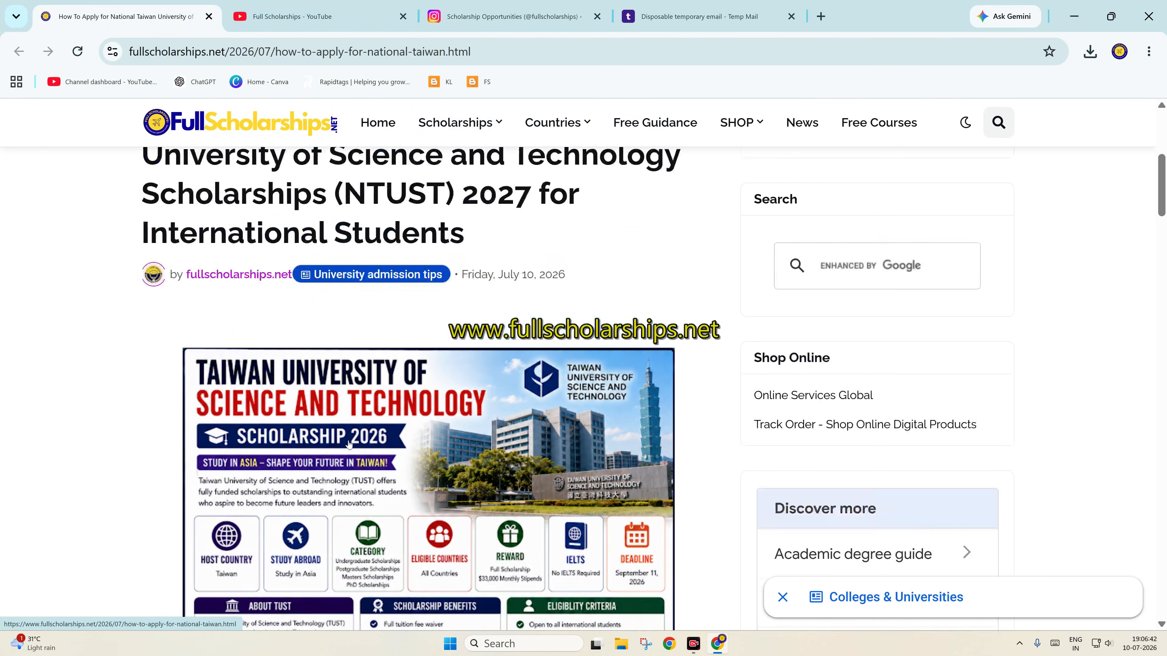
{"action": "left_click", "coordinate": [347, 4]}
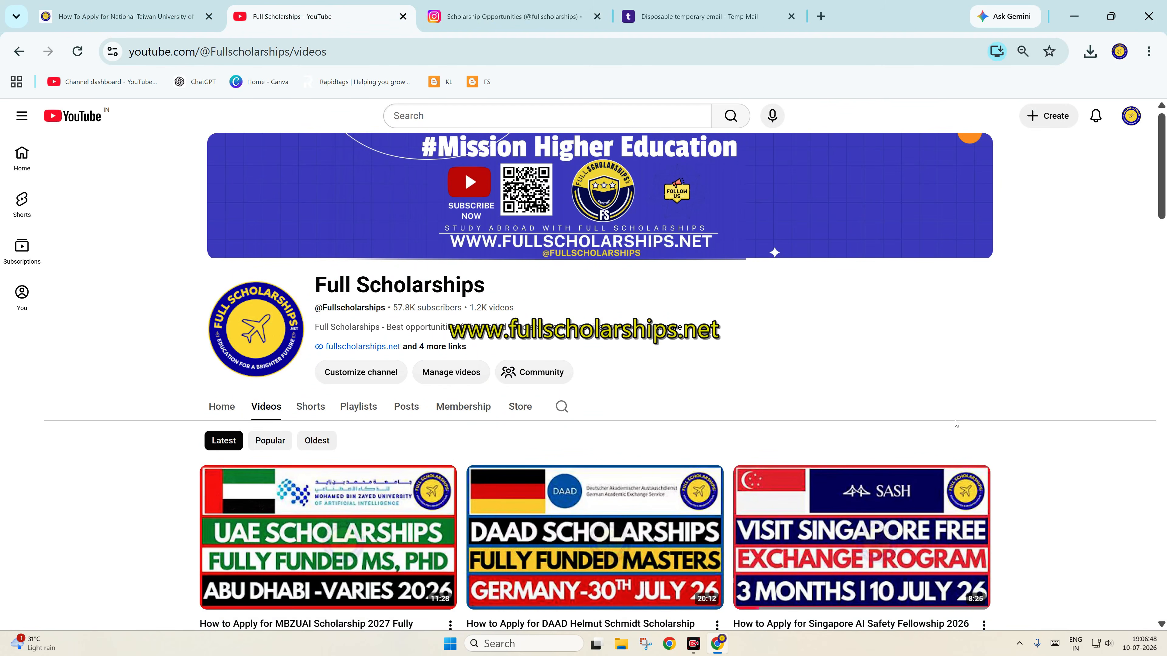
{"action": "scroll", "coordinate": [1011, 423], "scroll_direction": "down", "scroll_amount": 2}
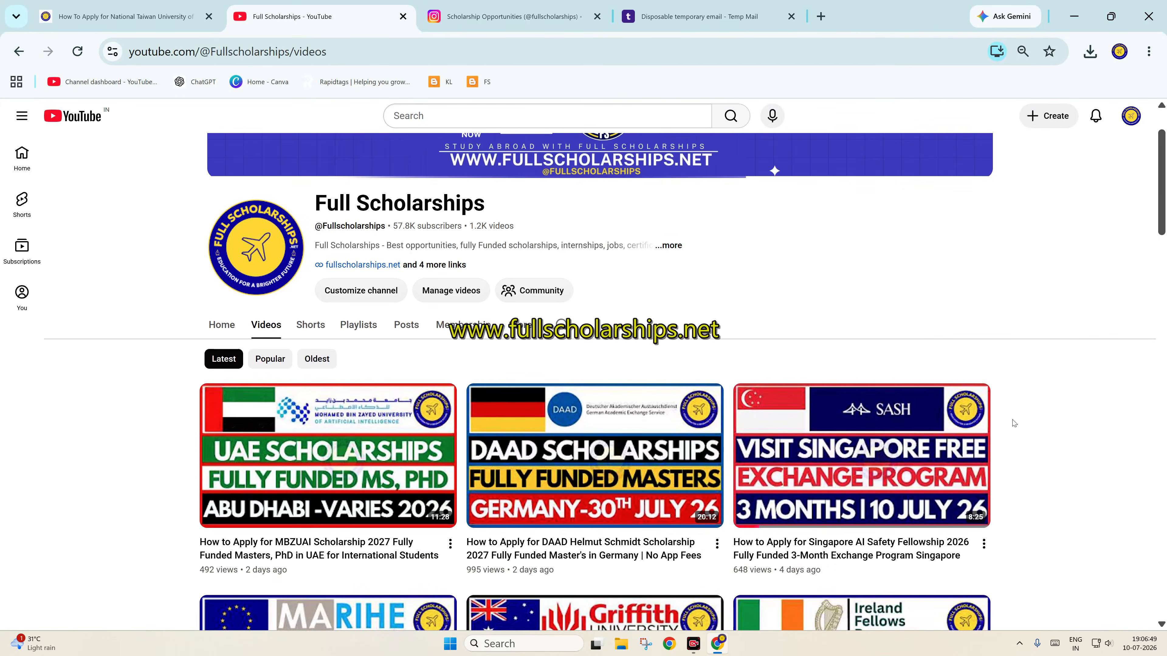
Recheck the Instagram profile and the YouTube channel's links dialog, then return to the article
{"action": "left_click", "coordinate": [552, 4]}
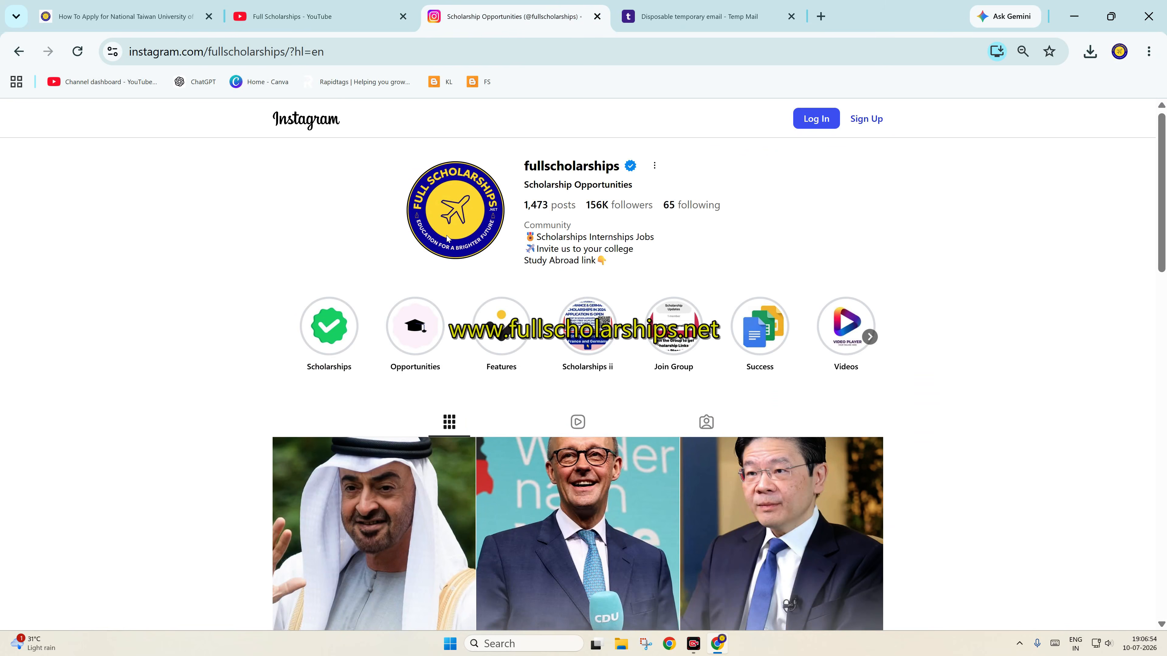
{"action": "left_click", "coordinate": [304, 17]}
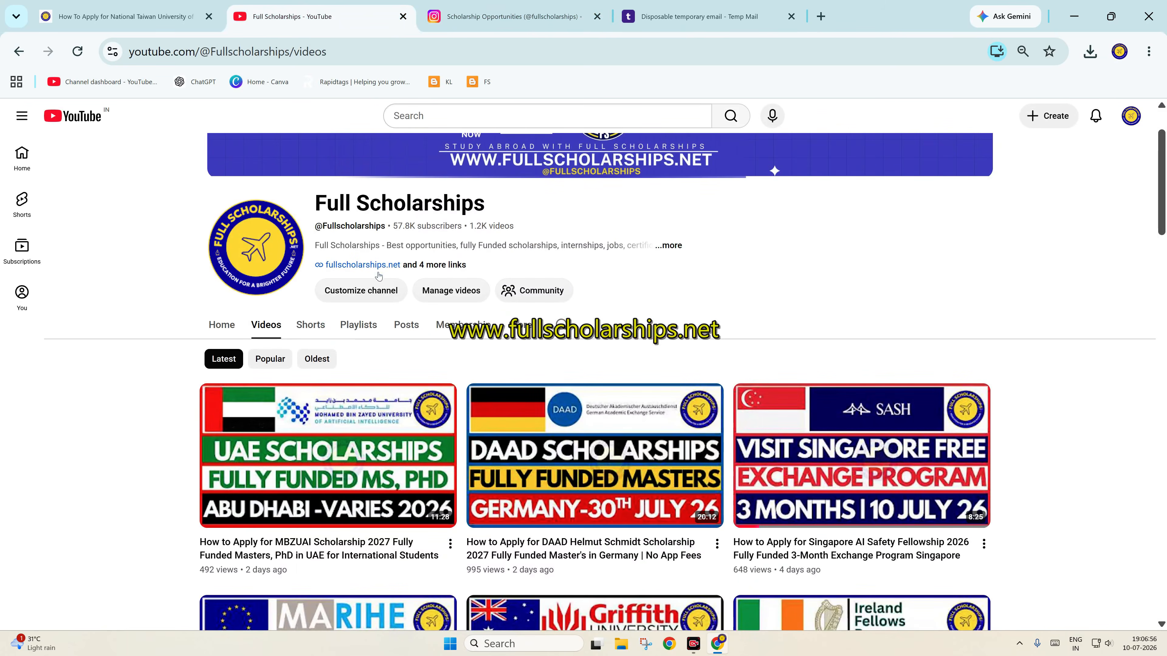
{"action": "left_click", "coordinate": [434, 265]}
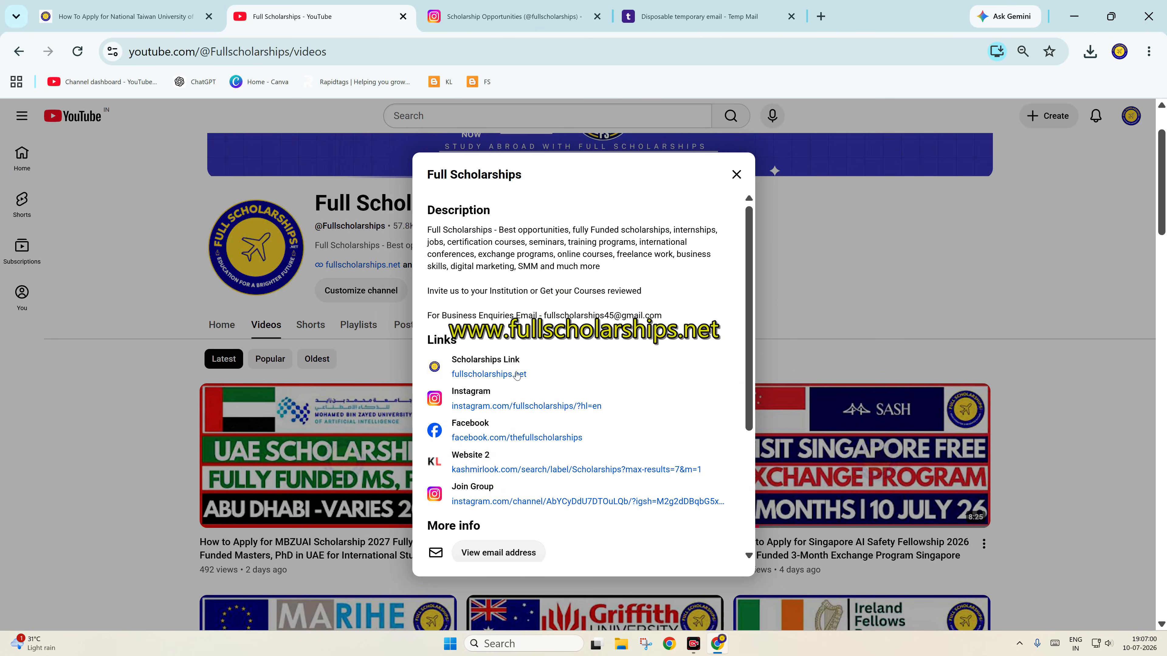
{"action": "left_click", "coordinate": [736, 174]}
{"action": "left_click", "coordinate": [182, 14]}
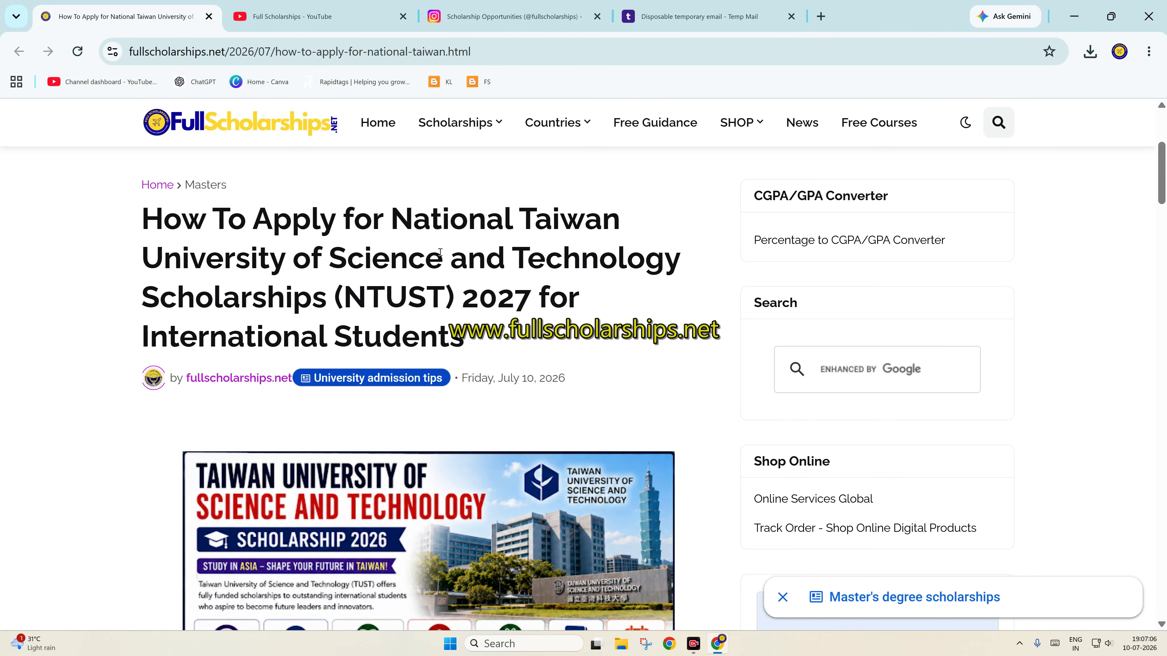
Scroll past the infographic and Scholarship Summary to the Eligibility Requirements heading
{"action": "scroll", "coordinate": [440, 252], "scroll_direction": "down", "scroll_amount": 5}
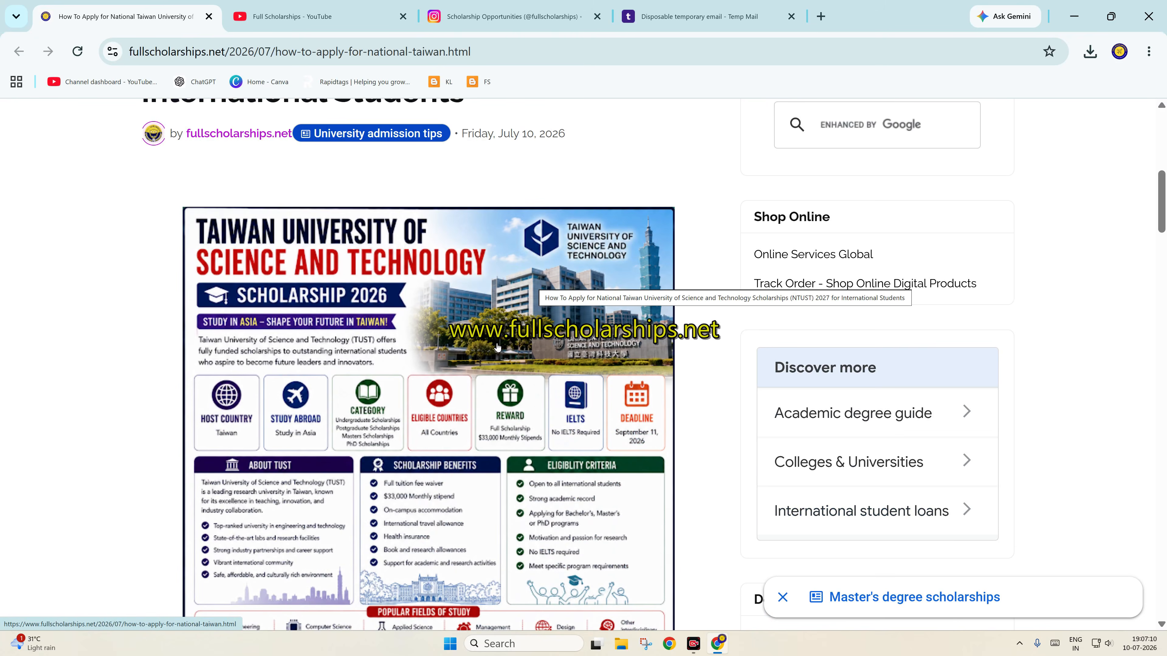
{"action": "scroll", "coordinate": [497, 347], "scroll_direction": "down", "scroll_amount": 7}
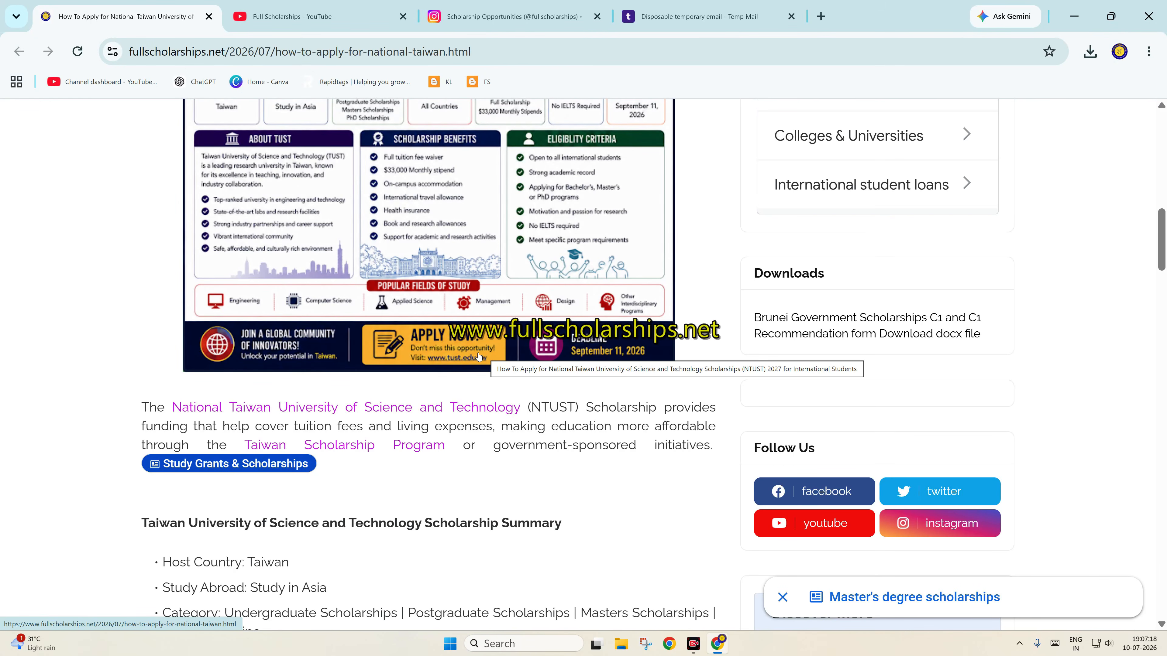
{"action": "scroll", "coordinate": [480, 367], "scroll_direction": "down", "scroll_amount": 1}
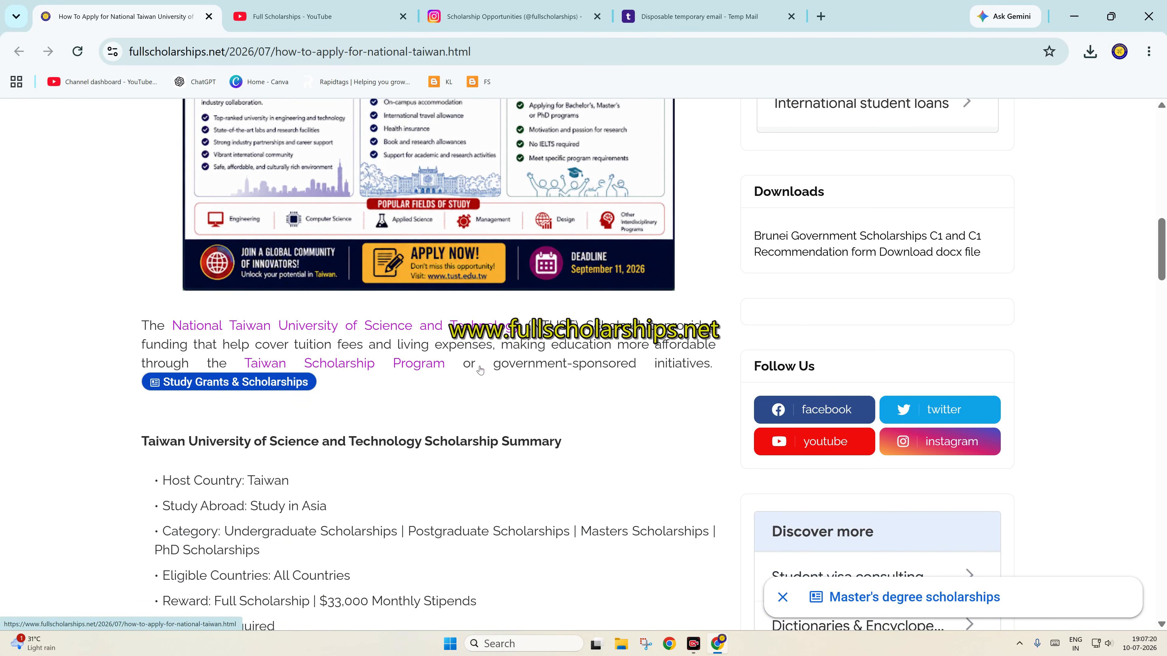
{"action": "scroll", "coordinate": [481, 370], "scroll_direction": "down", "scroll_amount": 1}
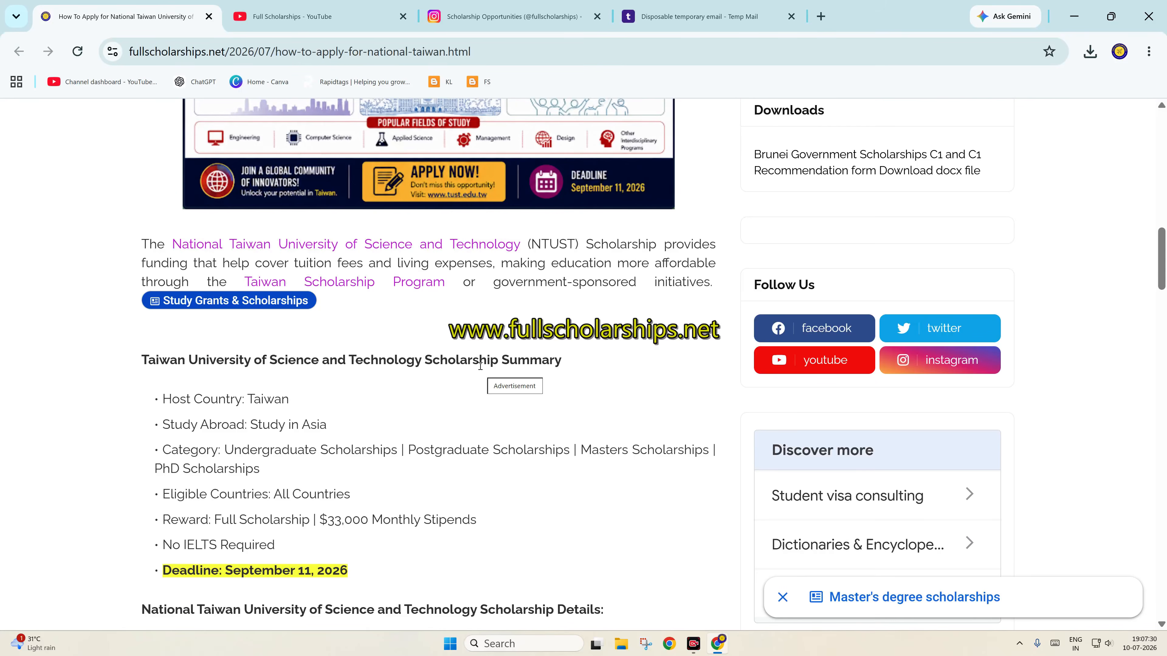
{"action": "scroll", "coordinate": [444, 384], "scroll_direction": "down", "scroll_amount": 1}
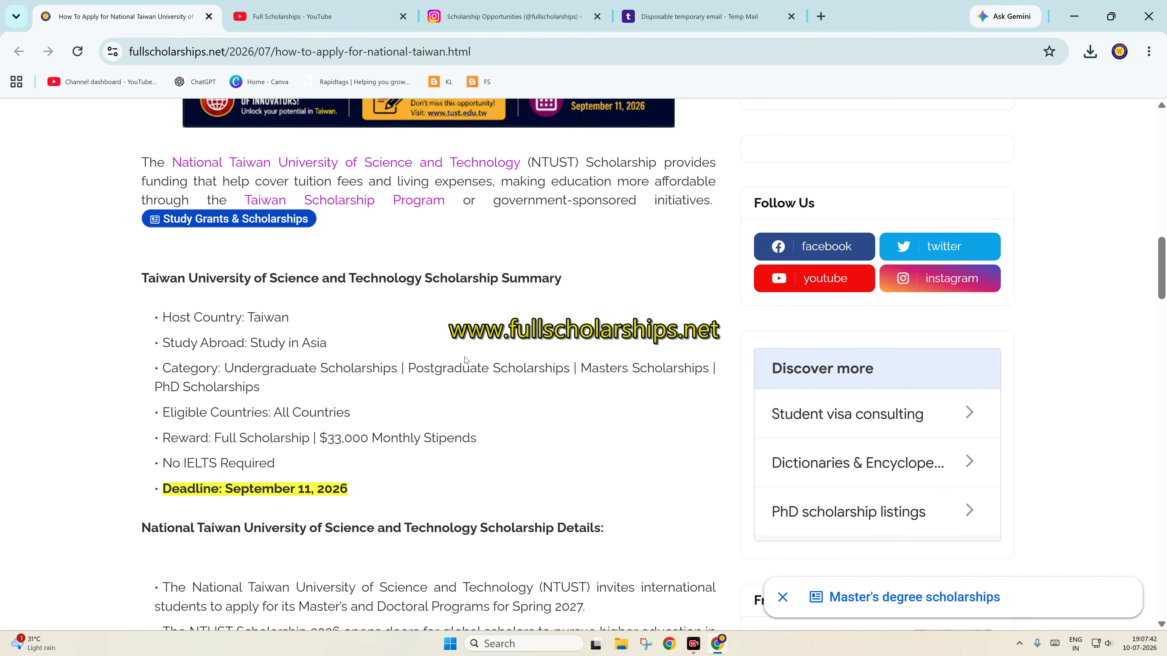
{"action": "scroll", "coordinate": [464, 361], "scroll_direction": "down", "scroll_amount": 2}
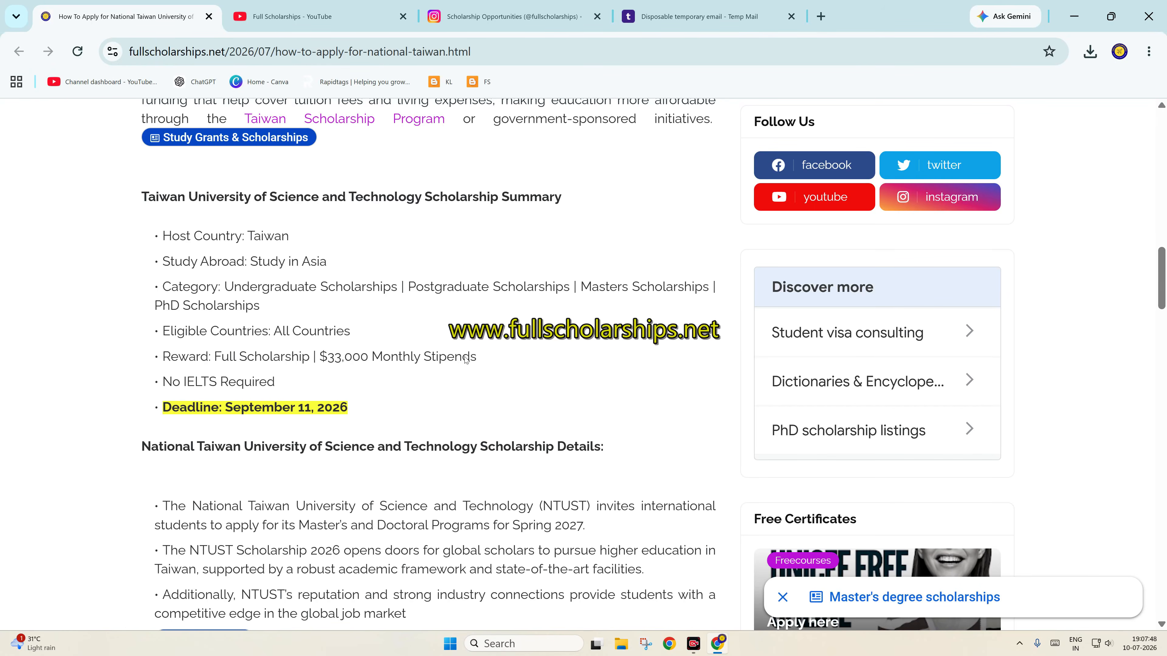
{"action": "scroll", "coordinate": [465, 360], "scroll_direction": "down", "scroll_amount": 4}
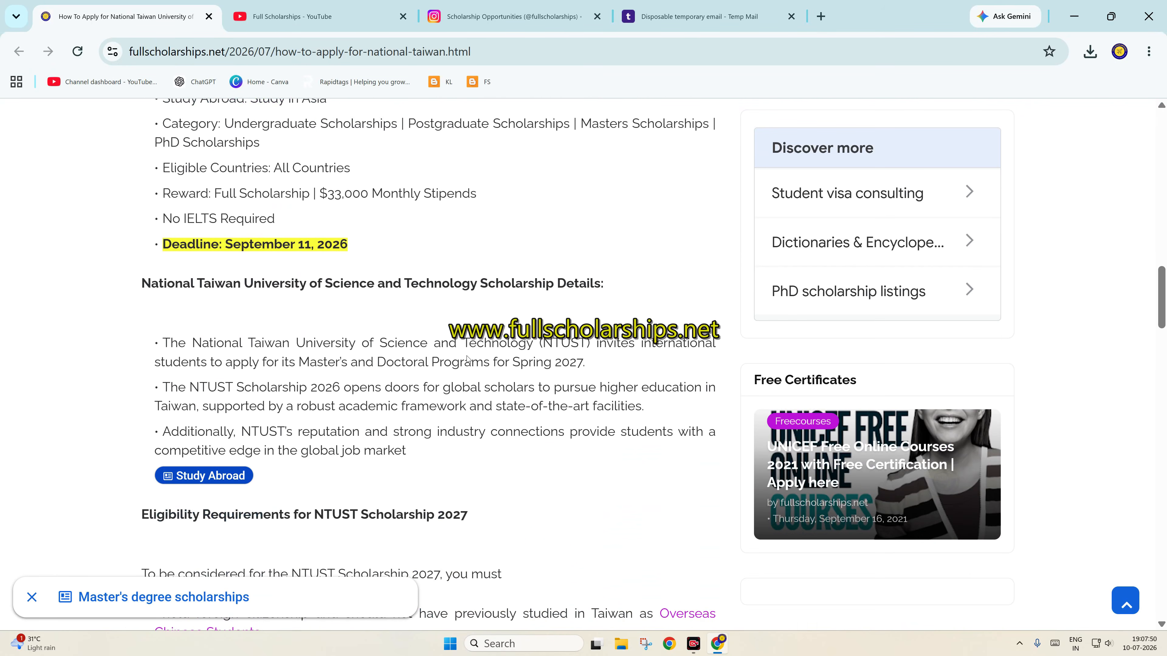
{"action": "scroll", "coordinate": [467, 359], "scroll_direction": "down", "scroll_amount": 2}
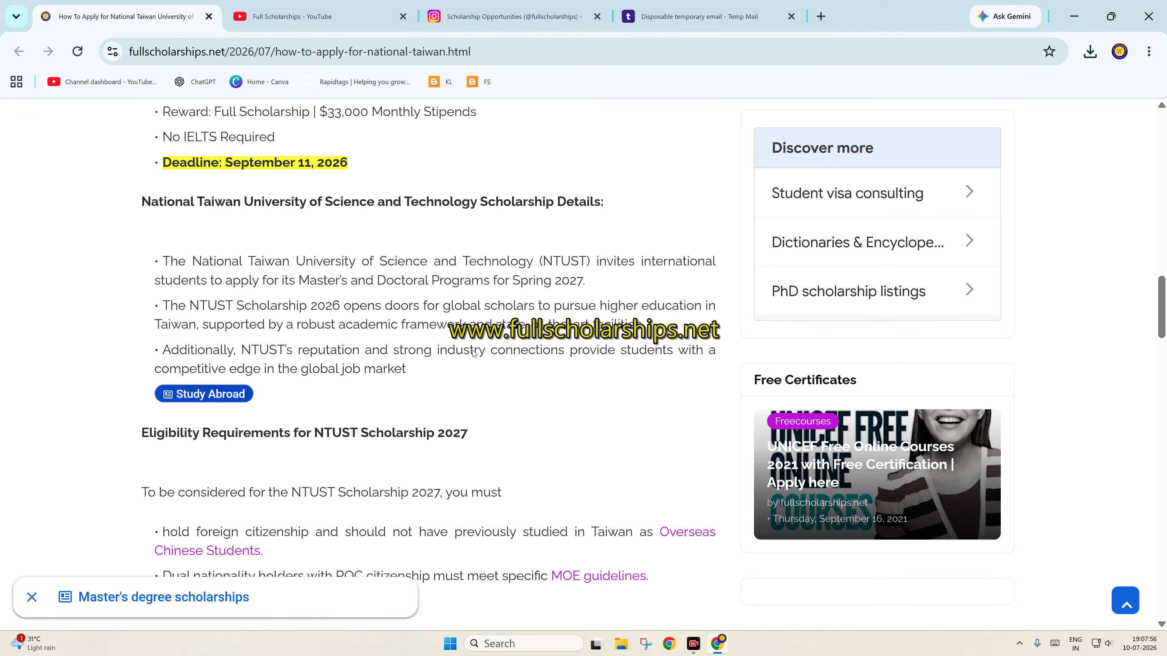
{"action": "scroll", "coordinate": [496, 315], "scroll_direction": "down", "scroll_amount": 4}
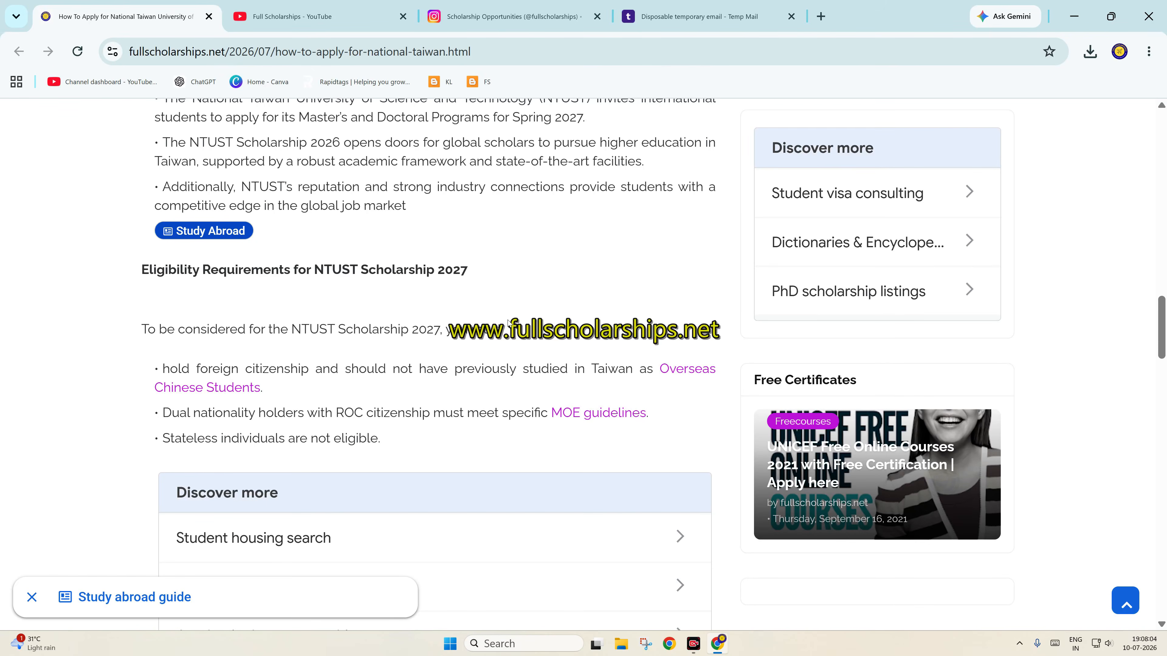
Scroll down to the required documents and the 'How to Apply' section with CLICK HERE TO APPLY
{"action": "scroll", "coordinate": [509, 323], "scroll_direction": "down", "scroll_amount": 6}
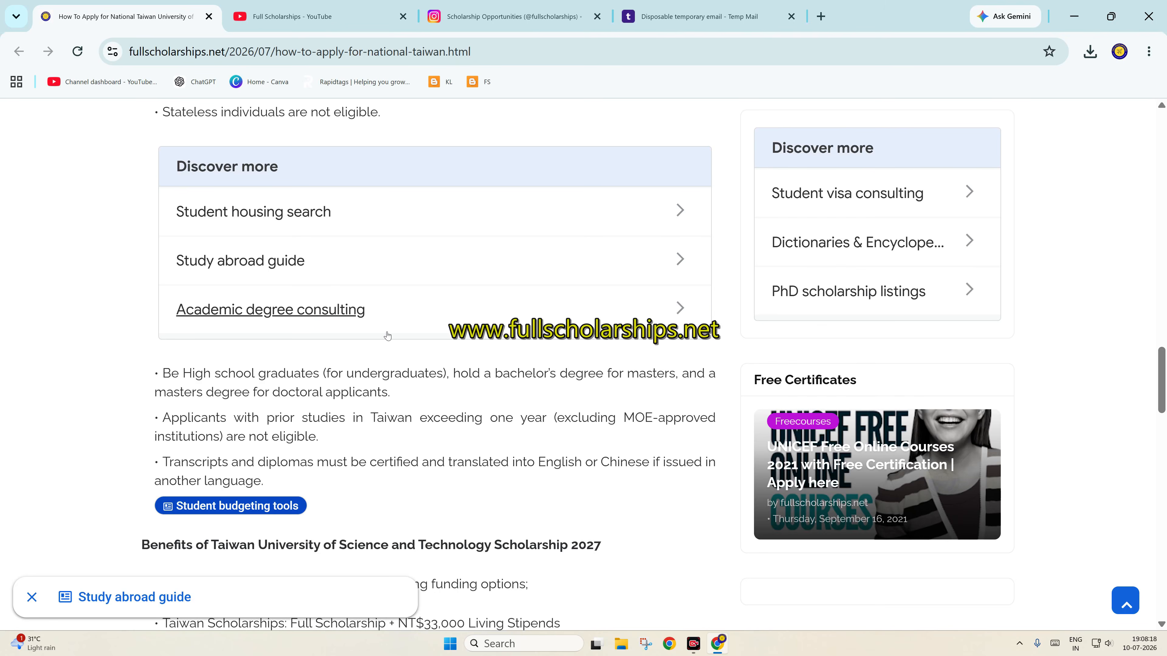
{"action": "scroll", "coordinate": [387, 335], "scroll_direction": "down", "scroll_amount": 3}
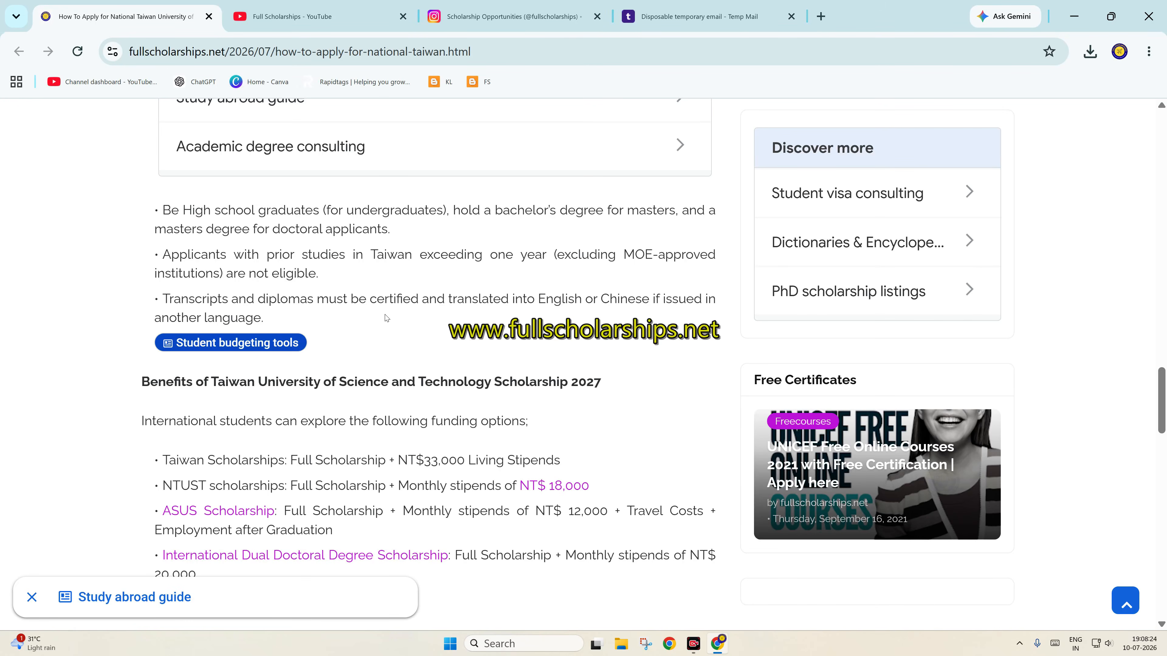
{"action": "scroll", "coordinate": [386, 317], "scroll_direction": "down", "scroll_amount": 3}
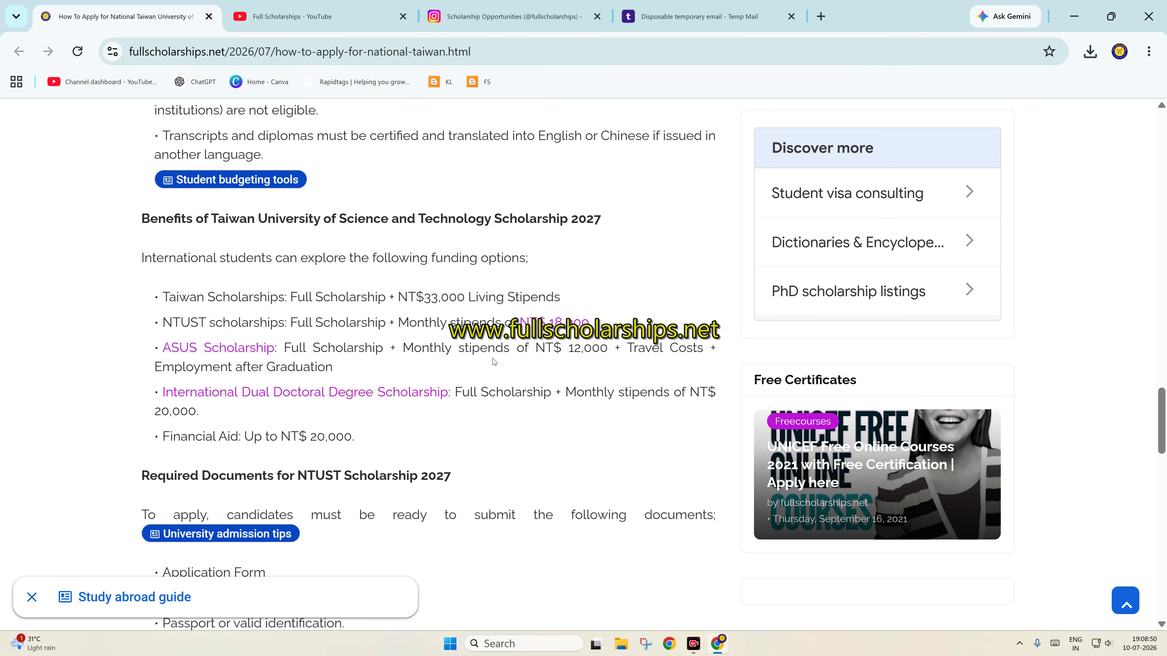
{"action": "scroll", "coordinate": [493, 359], "scroll_direction": "down", "scroll_amount": 3}
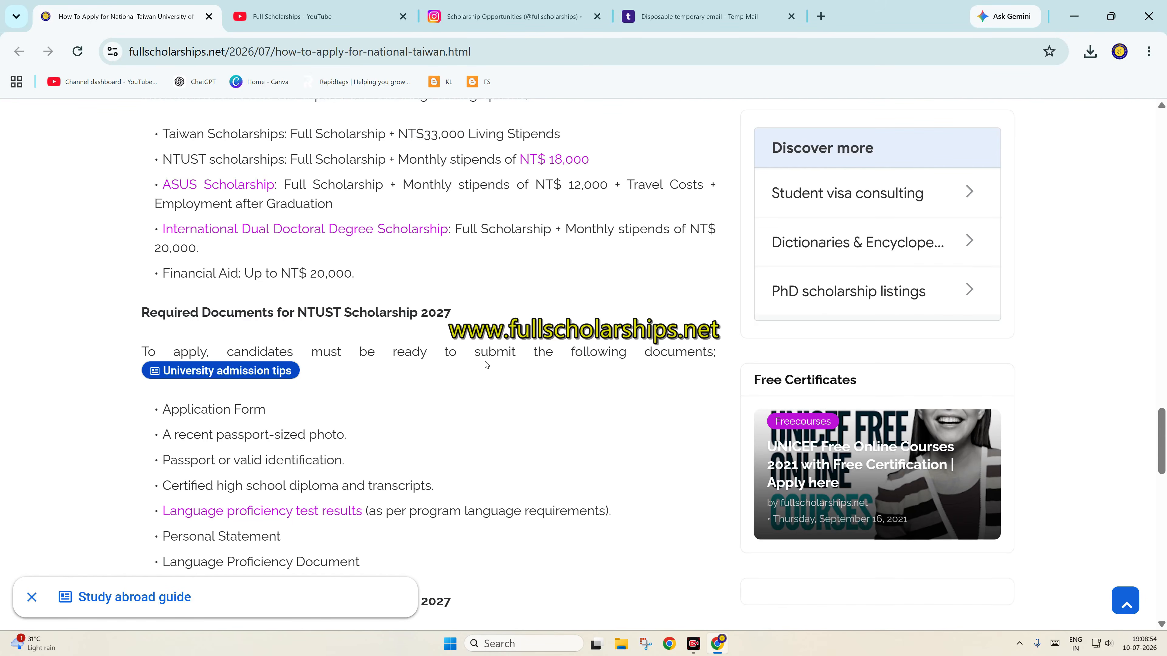
{"action": "scroll", "coordinate": [492, 363], "scroll_direction": "down", "scroll_amount": 3}
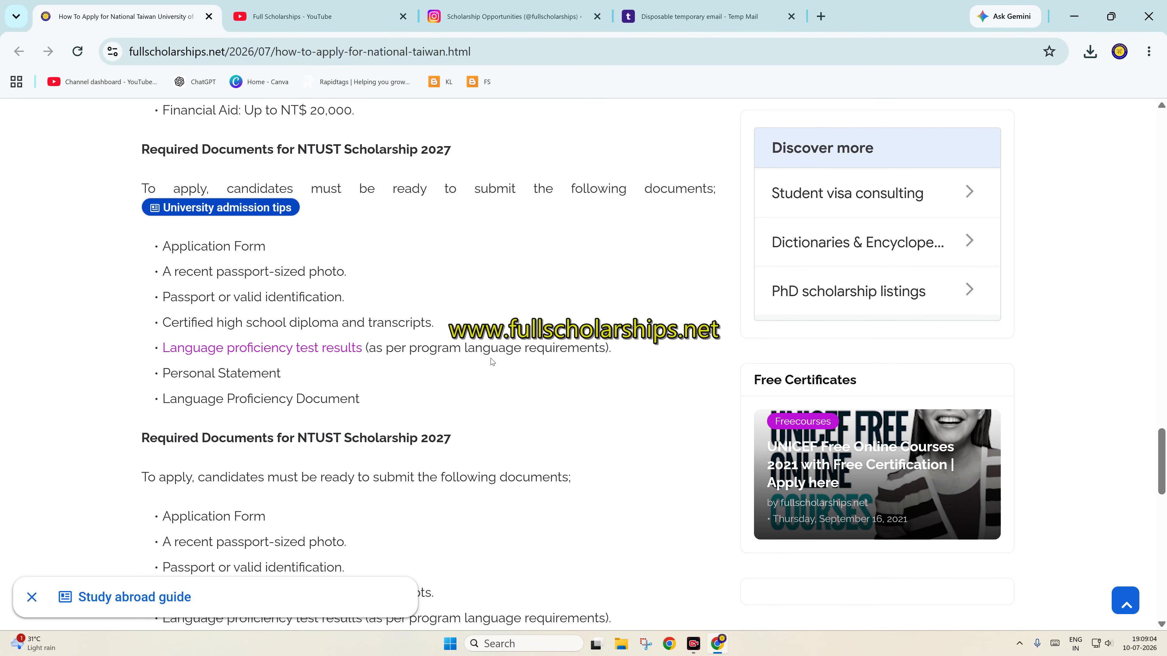
{"action": "scroll", "coordinate": [492, 363], "scroll_direction": "down", "scroll_amount": 3}
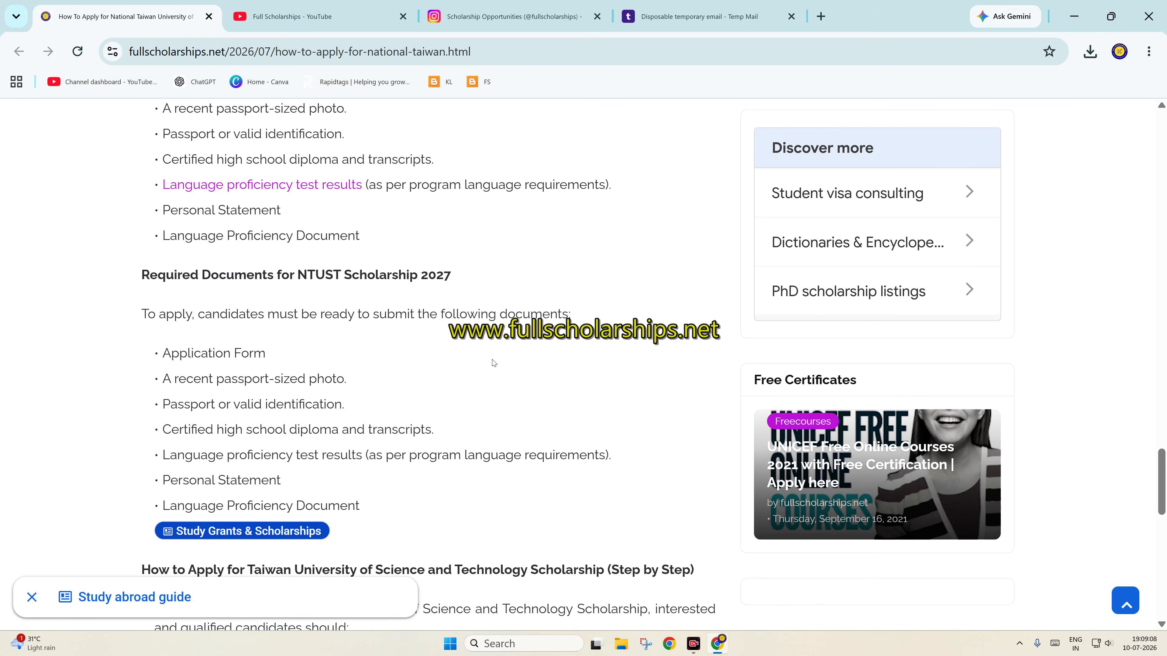
{"action": "scroll", "coordinate": [492, 363], "scroll_direction": "up", "scroll_amount": 5}
{"action": "scroll", "coordinate": [492, 362], "scroll_direction": "down", "scroll_amount": 5}
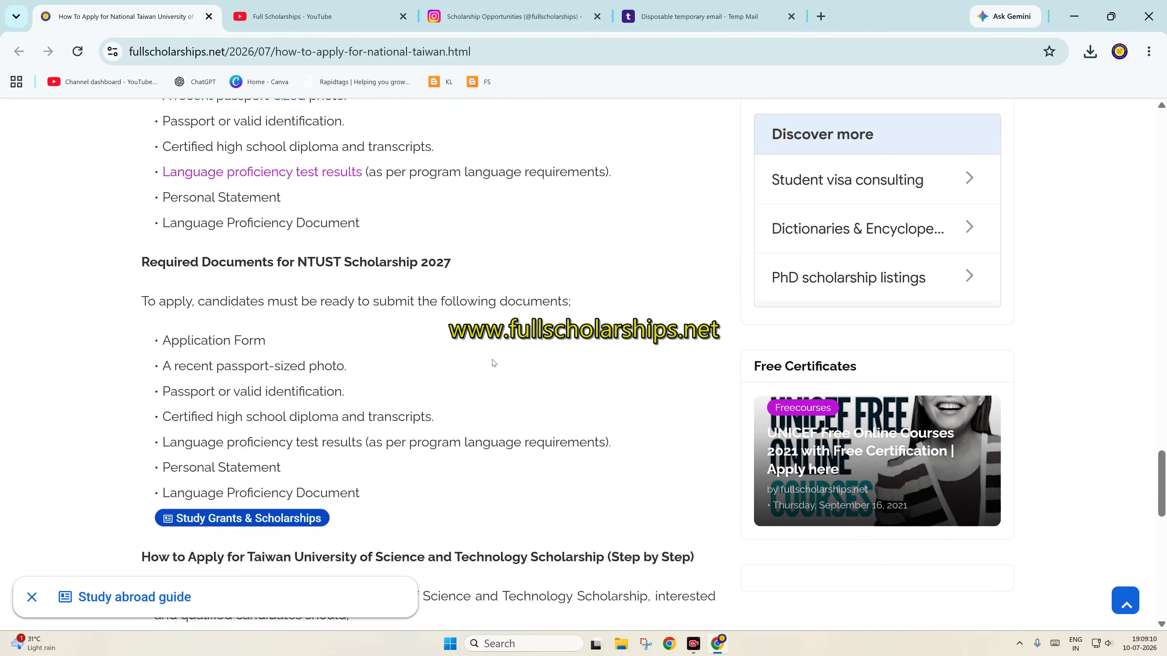
{"action": "scroll", "coordinate": [493, 363], "scroll_direction": "down", "scroll_amount": 3}
{"action": "scroll", "coordinate": [493, 363], "scroll_direction": "up", "scroll_amount": 9}
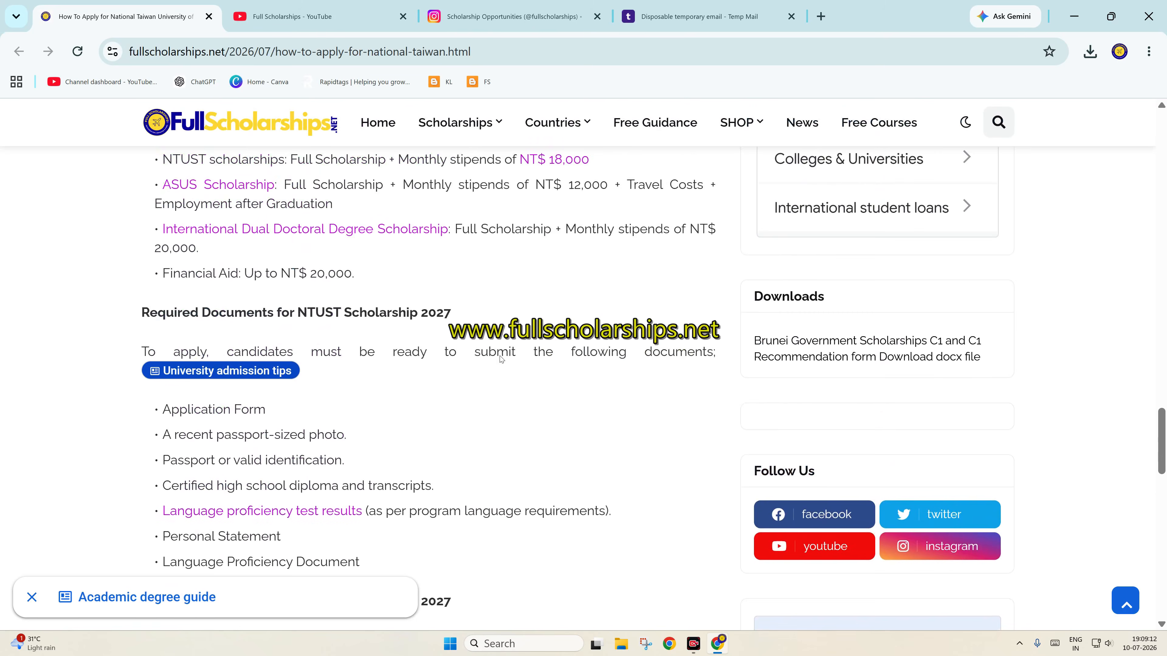
{"action": "scroll", "coordinate": [501, 359], "scroll_direction": "down", "scroll_amount": 8}
{"action": "scroll", "coordinate": [501, 360], "scroll_direction": "down", "scroll_amount": 5}
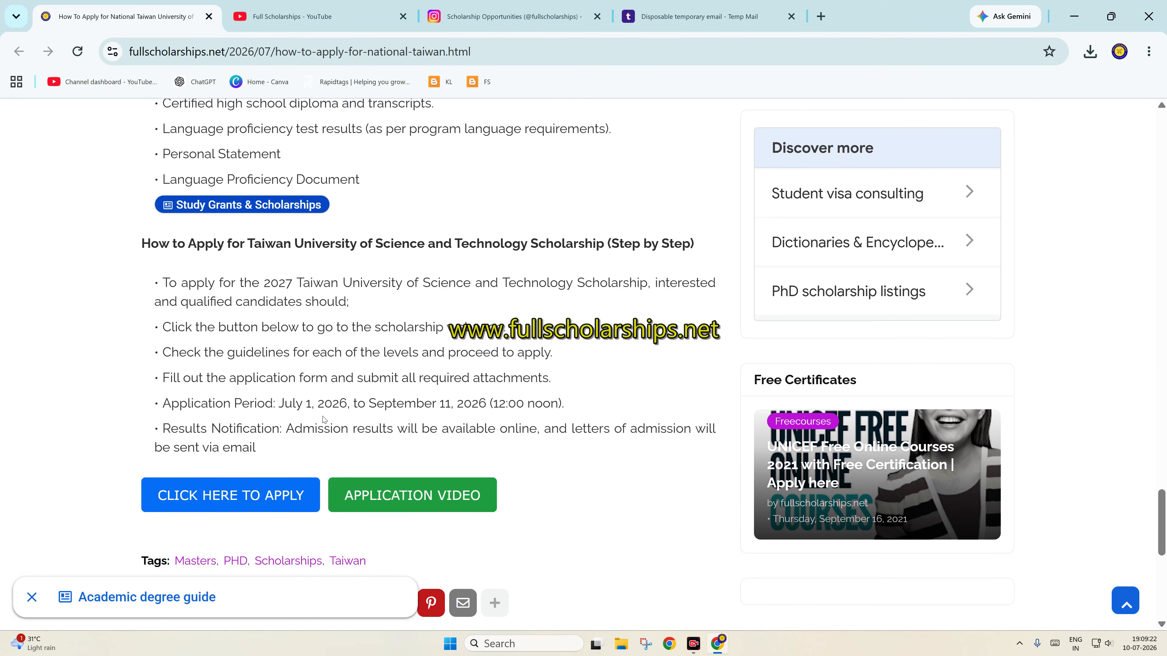
Open the NTUST admissions site from the article and flip through its banner slides
{"action": "left_click", "coordinate": [244, 496]}
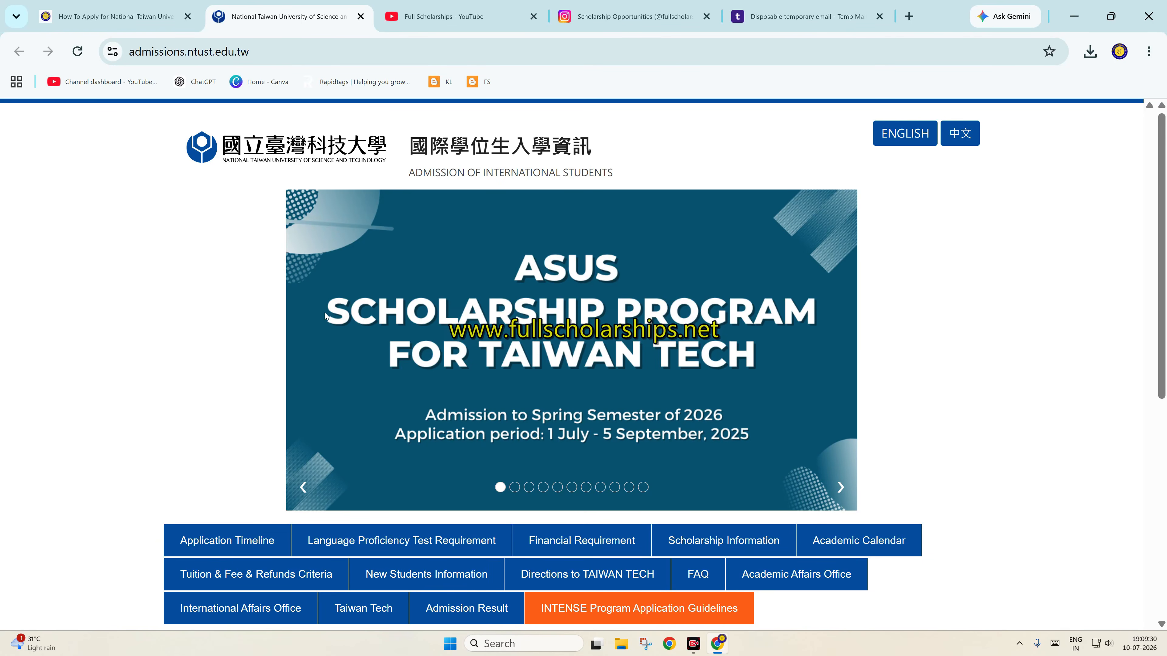
{"action": "scroll", "coordinate": [478, 287], "scroll_direction": "down", "scroll_amount": 2}
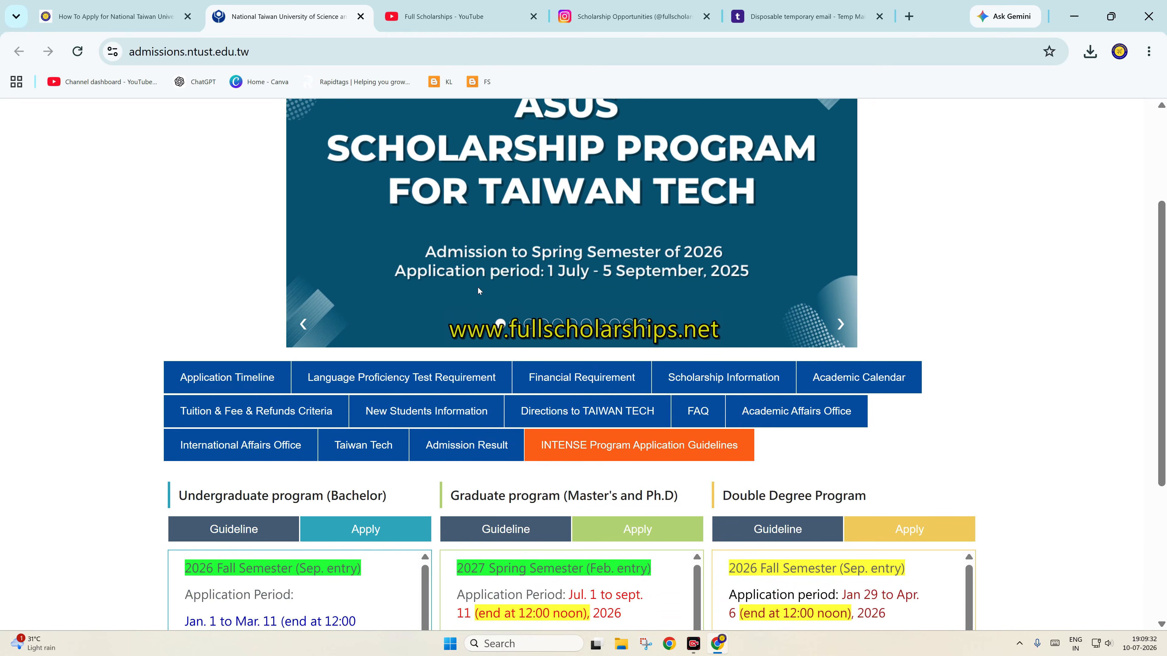
{"action": "left_click", "coordinate": [841, 333]}
{"action": "left_click", "coordinate": [841, 333]}
{"action": "scroll", "coordinate": [839, 333], "scroll_direction": "up", "scroll_amount": 1}
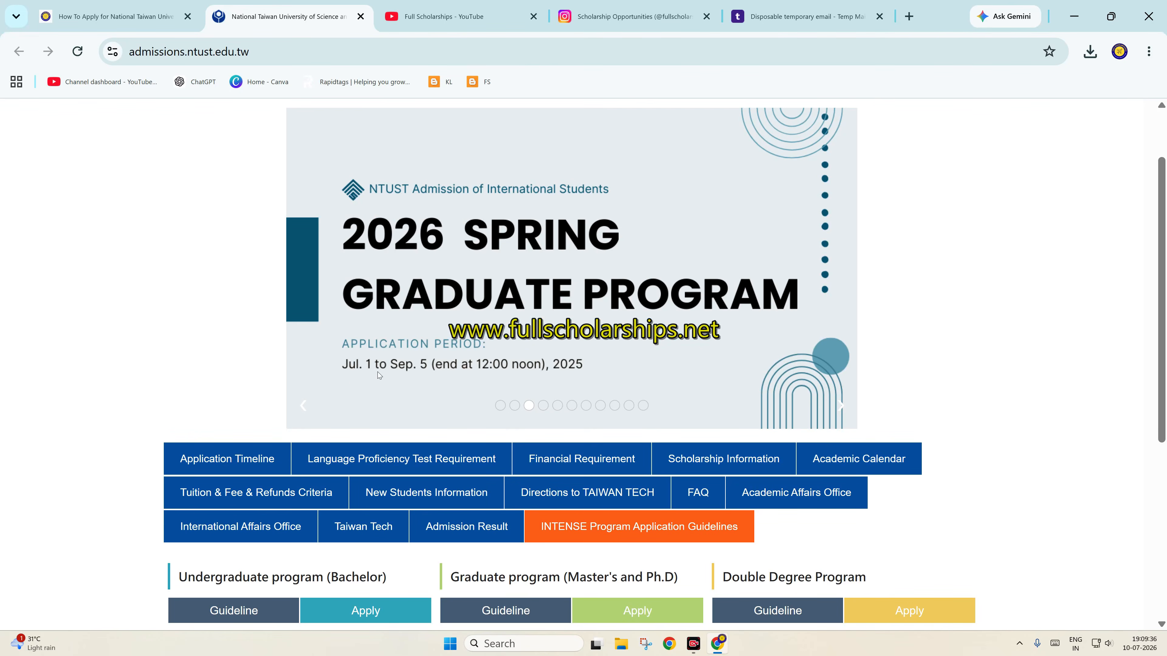
{"action": "scroll", "coordinate": [311, 401], "scroll_direction": "down", "scroll_amount": 1}
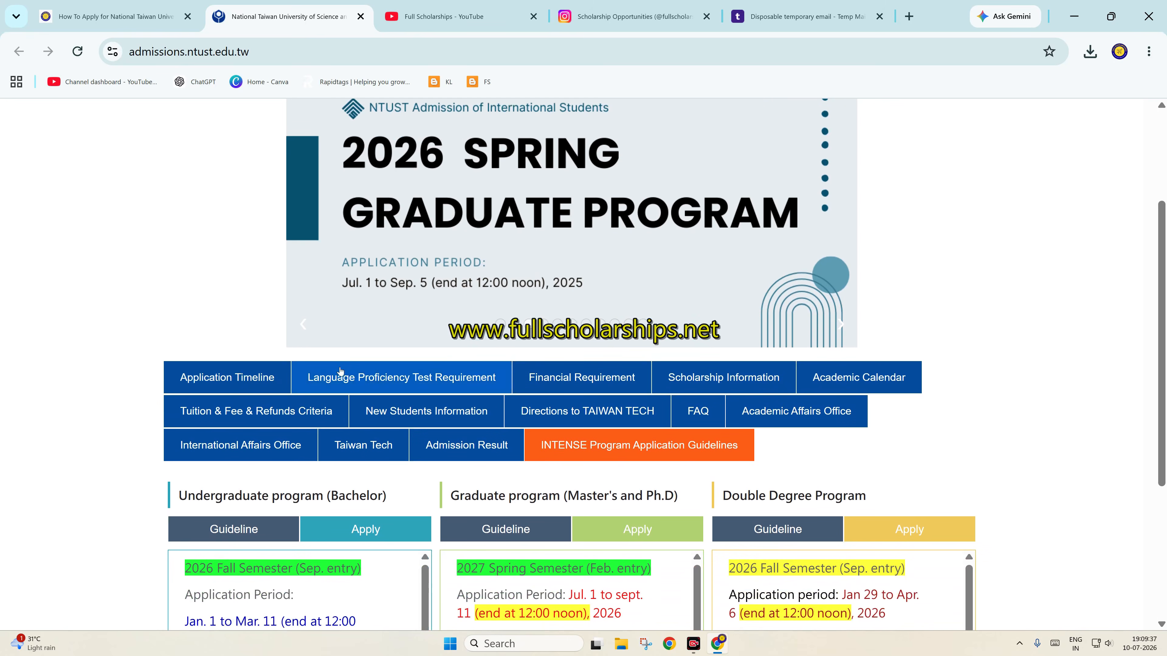
{"action": "left_click", "coordinate": [304, 322]}
{"action": "scroll", "coordinate": [592, 312], "scroll_direction": "up", "scroll_amount": 1}
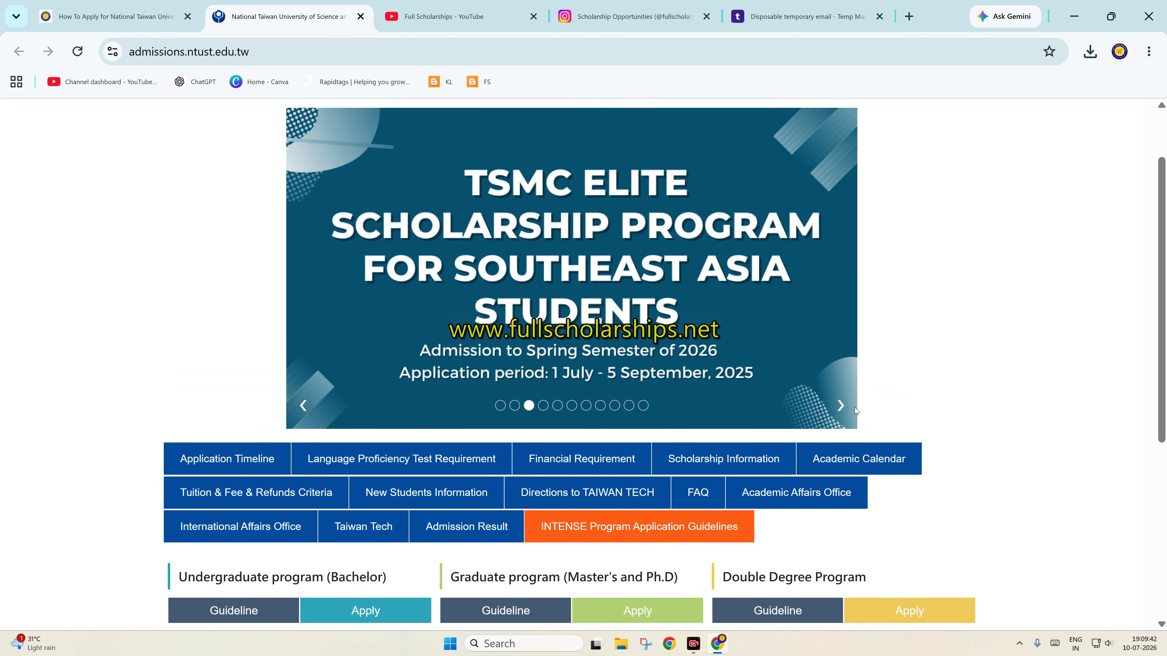
{"action": "left_click", "coordinate": [841, 406]}
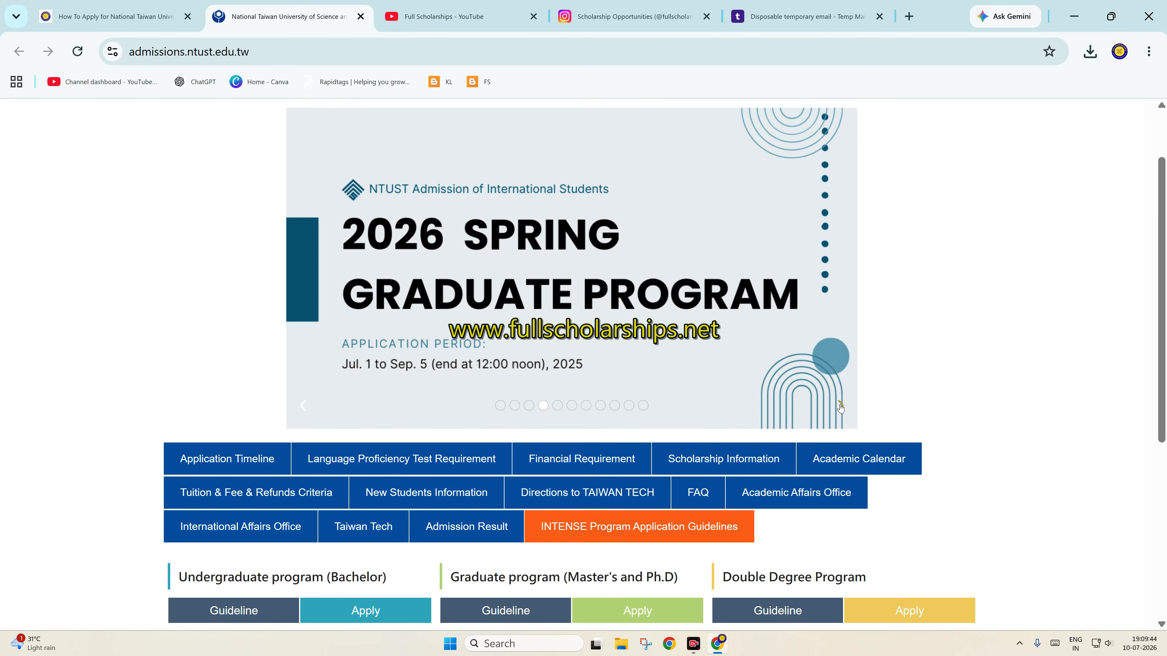
{"action": "left_click", "coordinate": [841, 406]}
{"action": "left_click", "coordinate": [841, 406]}
{"action": "left_click", "coordinate": [841, 406]}
Find the Graduate program's Jul. 1 application date and open its application portal in a new tab
{"action": "scroll", "coordinate": [689, 380], "scroll_direction": "down", "scroll_amount": 1}
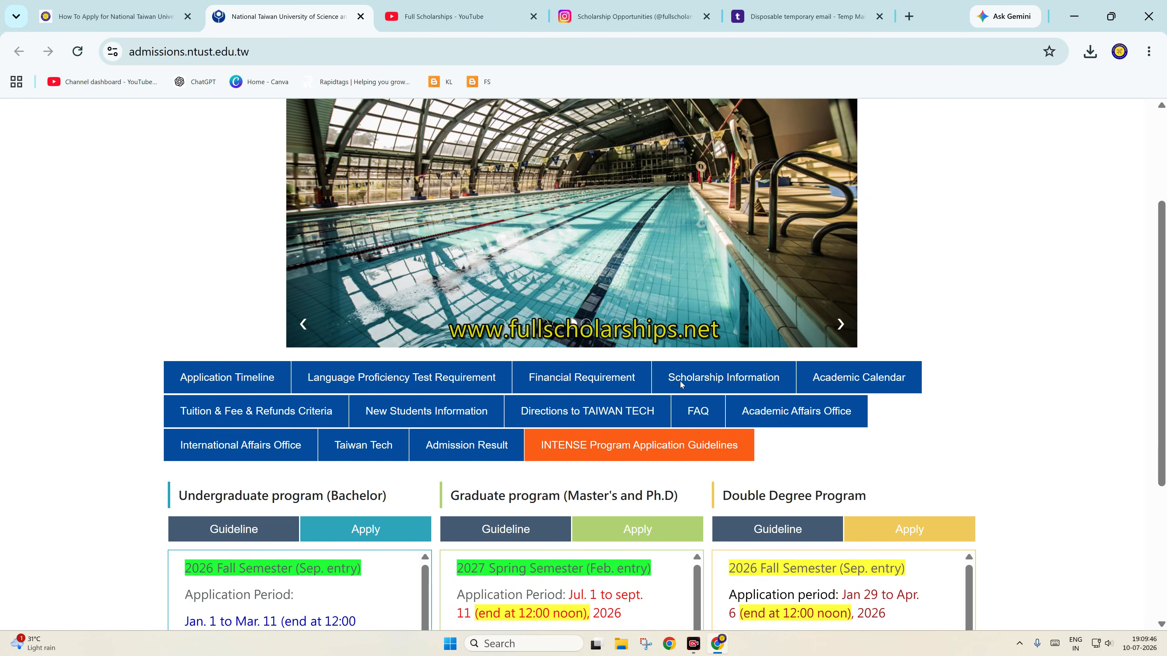
{"action": "scroll", "coordinate": [679, 381], "scroll_direction": "down", "scroll_amount": 3}
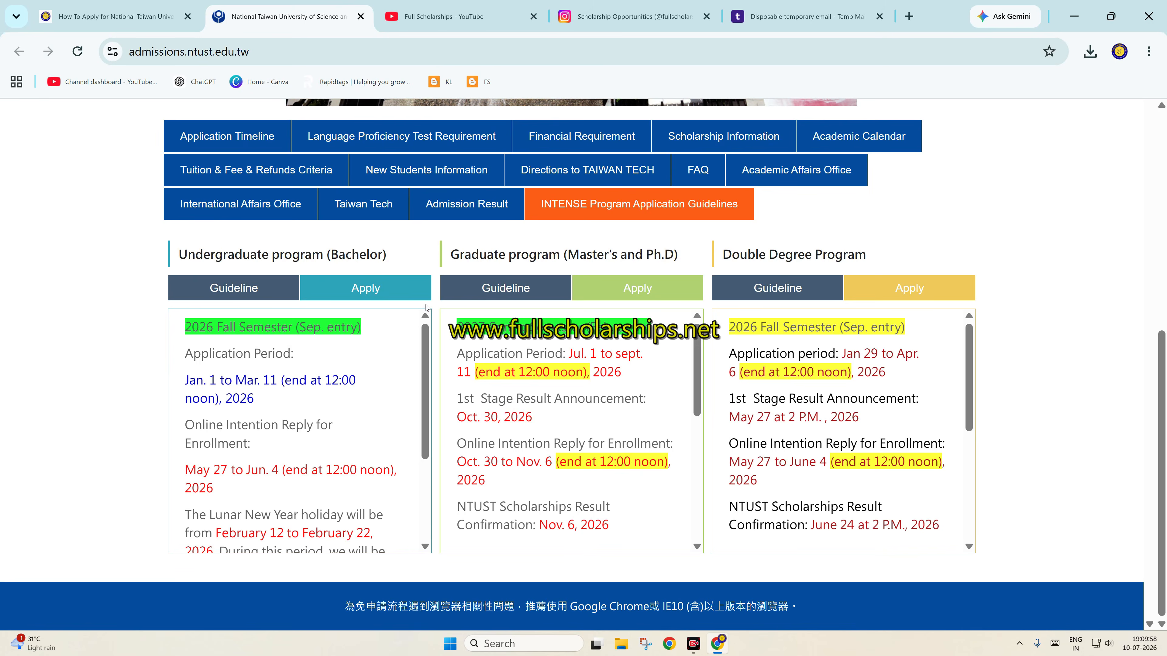
{"action": "scroll", "coordinate": [306, 411], "scroll_direction": "down", "scroll_amount": 2}
{"action": "scroll", "coordinate": [307, 412], "scroll_direction": "up", "scroll_amount": 2}
{"action": "left_click_drag", "start_coordinate": [568, 353], "coordinate": [597, 354]}
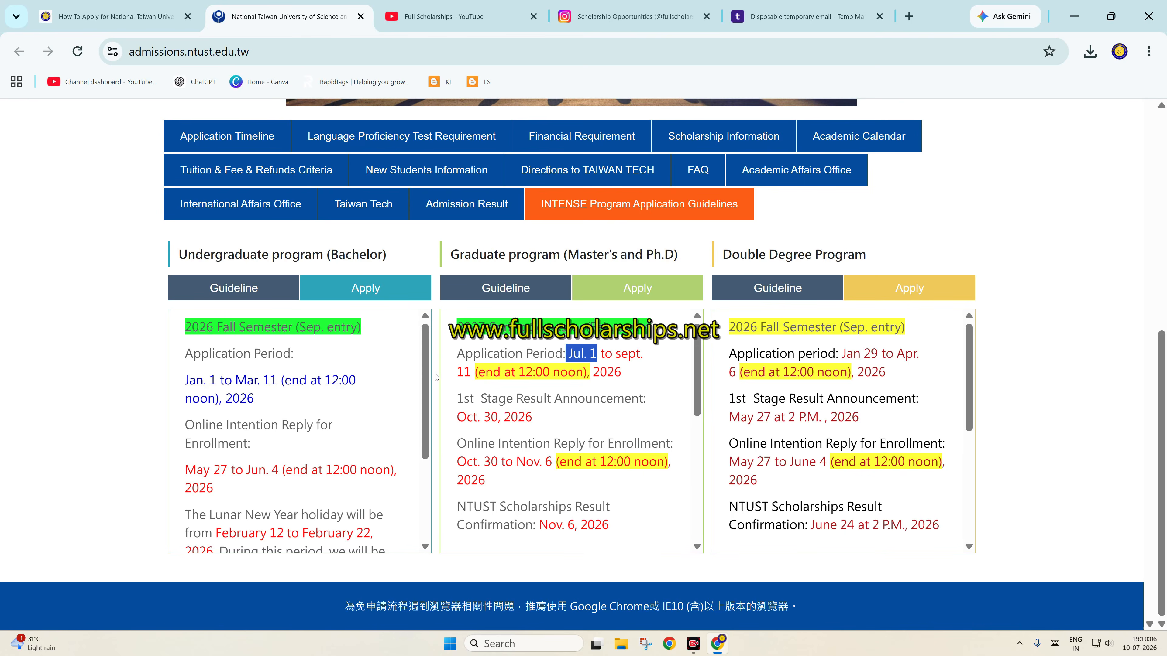
{"action": "left_click", "coordinate": [640, 290]}
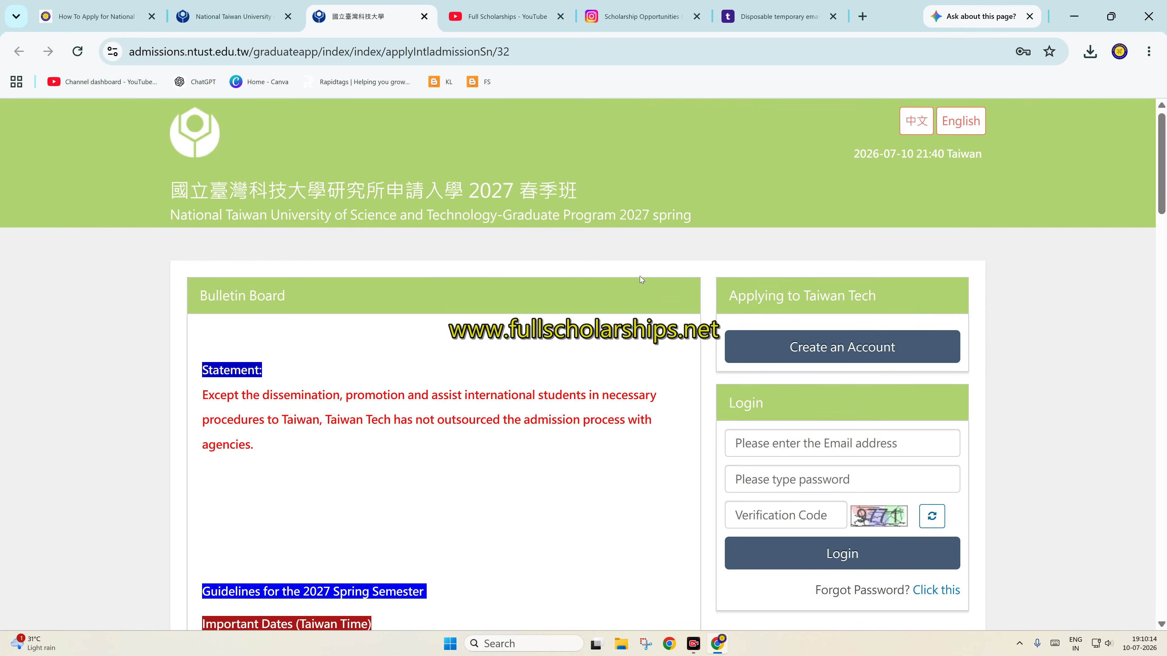
Reach the Create an Account form and step through its email, password, confirmation and verification-code fields
{"action": "scroll", "coordinate": [640, 277], "scroll_direction": "down", "scroll_amount": 2}
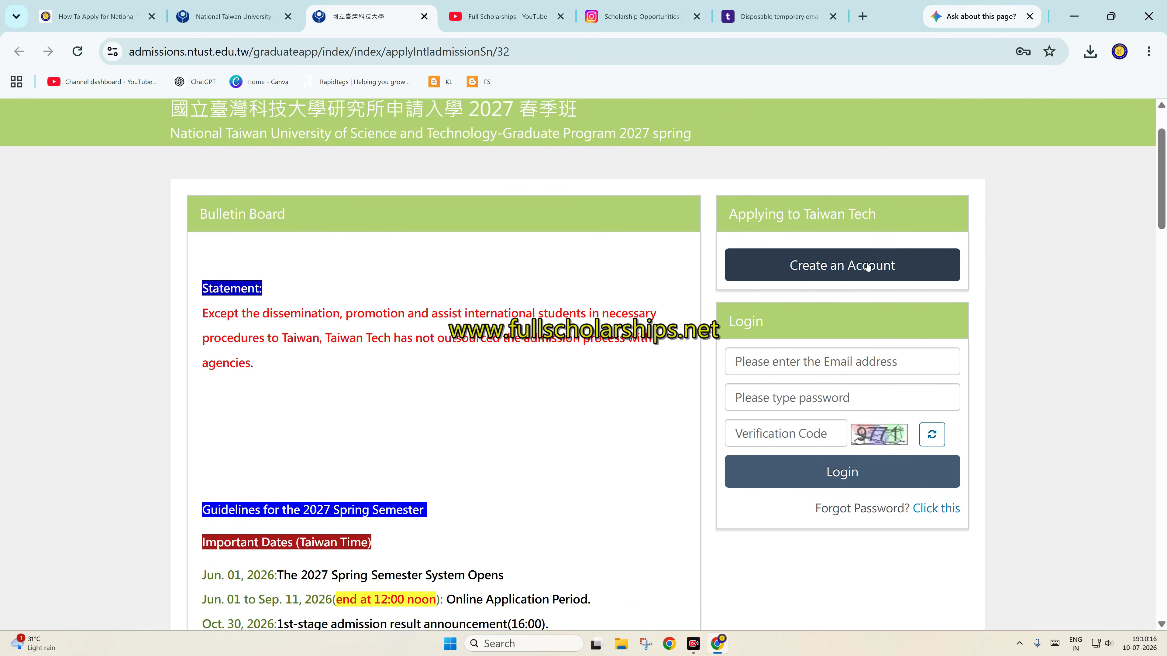
{"action": "left_click", "coordinate": [818, 270]}
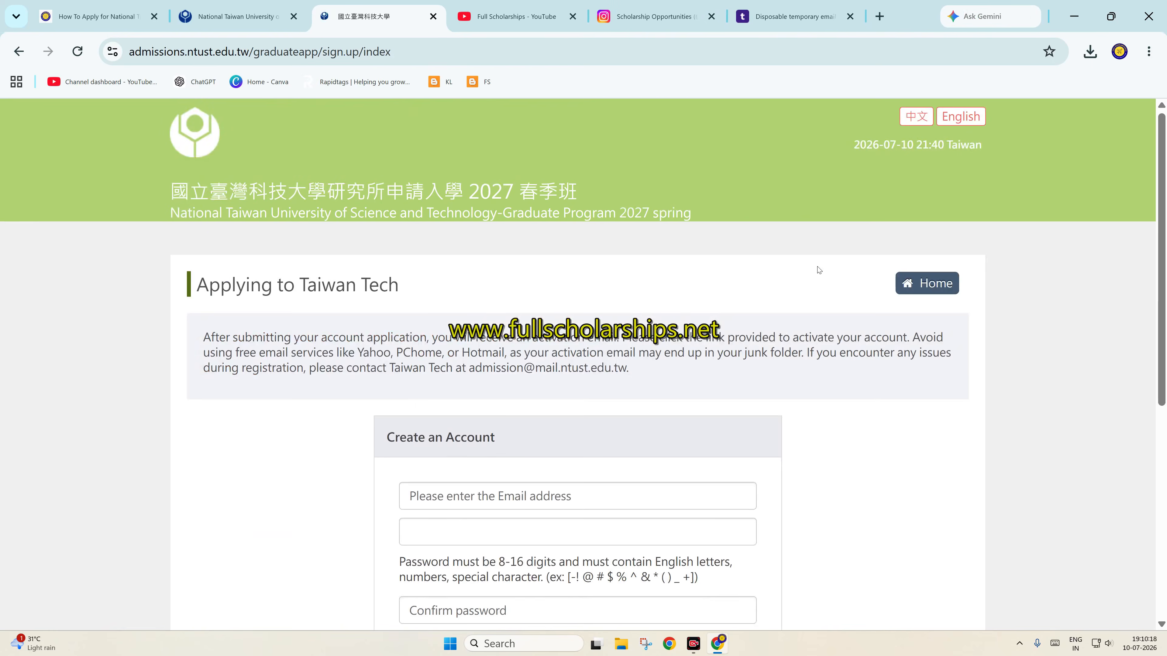
{"action": "scroll", "coordinate": [763, 279], "scroll_direction": "down", "scroll_amount": 4}
{"action": "left_click", "coordinate": [476, 327]}
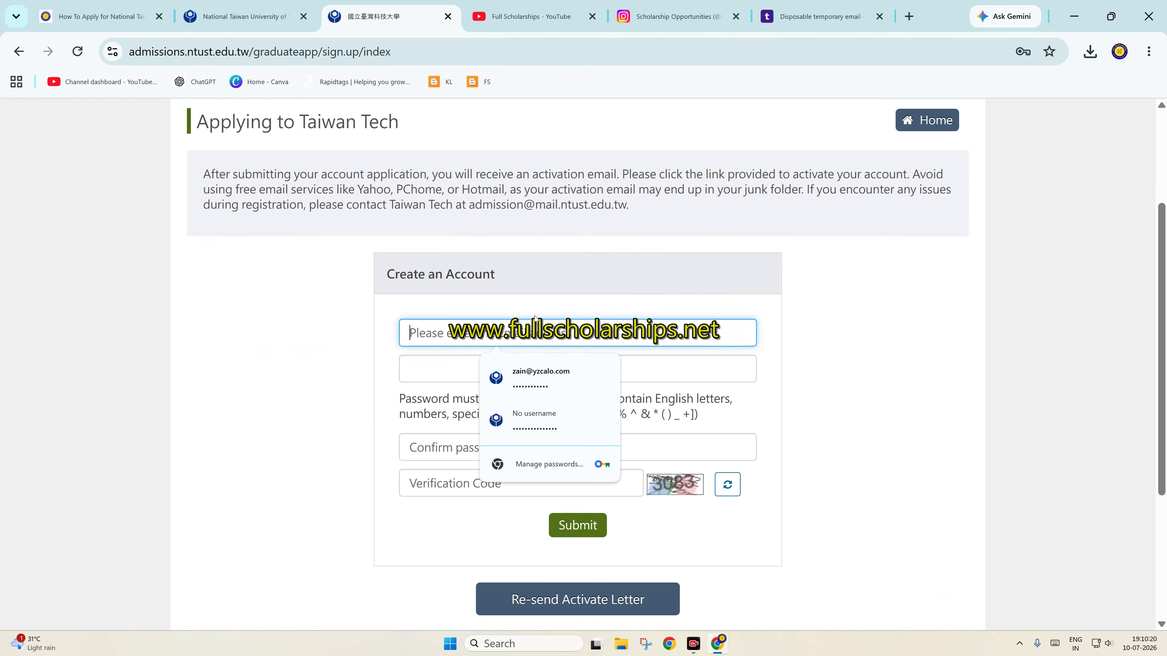
{"action": "left_click", "coordinate": [518, 375]}
{"action": "left_click", "coordinate": [461, 447]}
{"action": "left_click", "coordinate": [431, 490]}
Read the Taiwan Tech SIGN NOTICE email in Temp-Mail, then return to the portal's Login form
{"action": "left_click", "coordinate": [505, 513]}
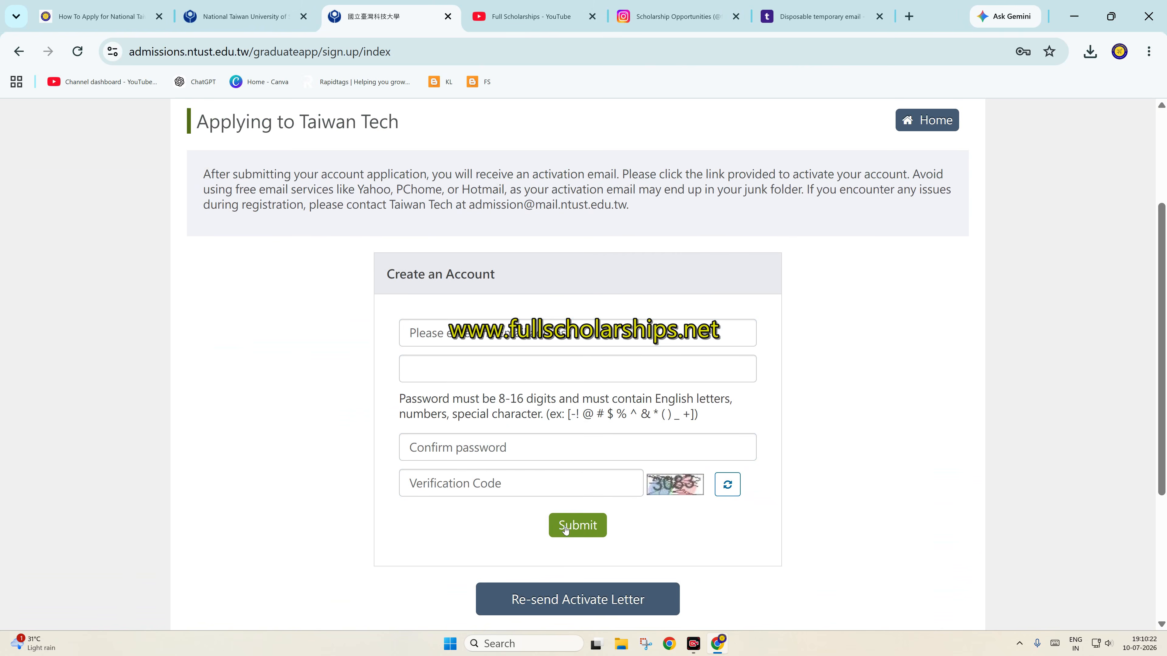
{"action": "left_click", "coordinate": [571, 371]}
{"action": "left_click", "coordinate": [559, 301]}
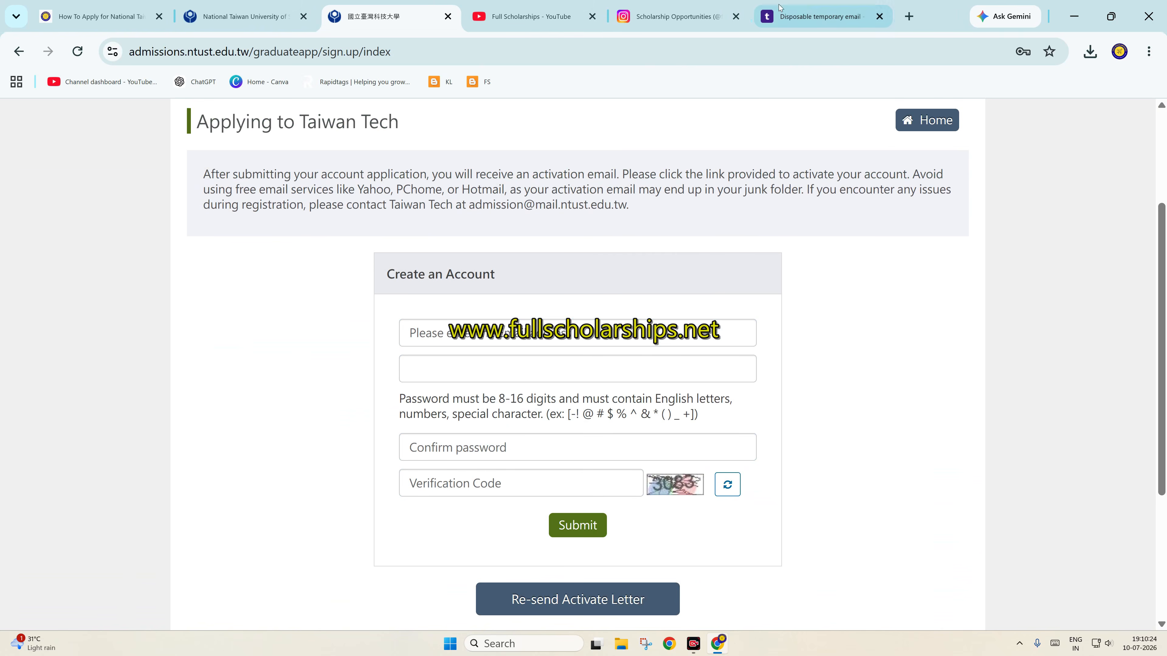
{"action": "left_click", "coordinate": [818, 16]}
{"action": "left_click", "coordinate": [352, 425]}
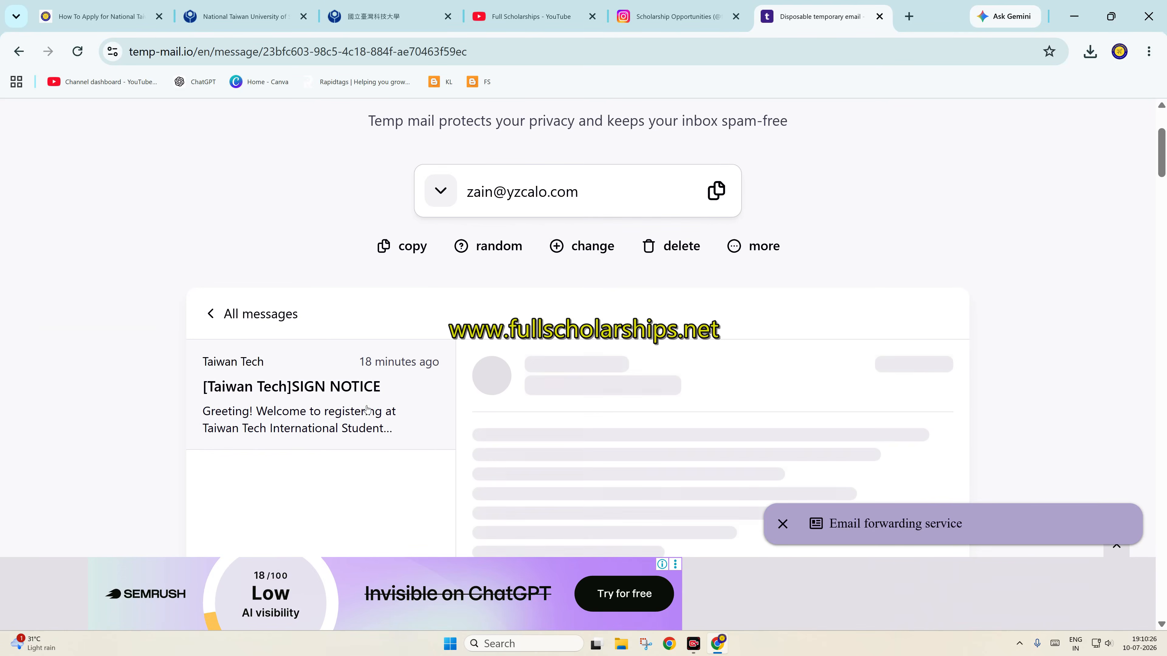
{"action": "scroll", "coordinate": [493, 354], "scroll_direction": "down", "scroll_amount": 3}
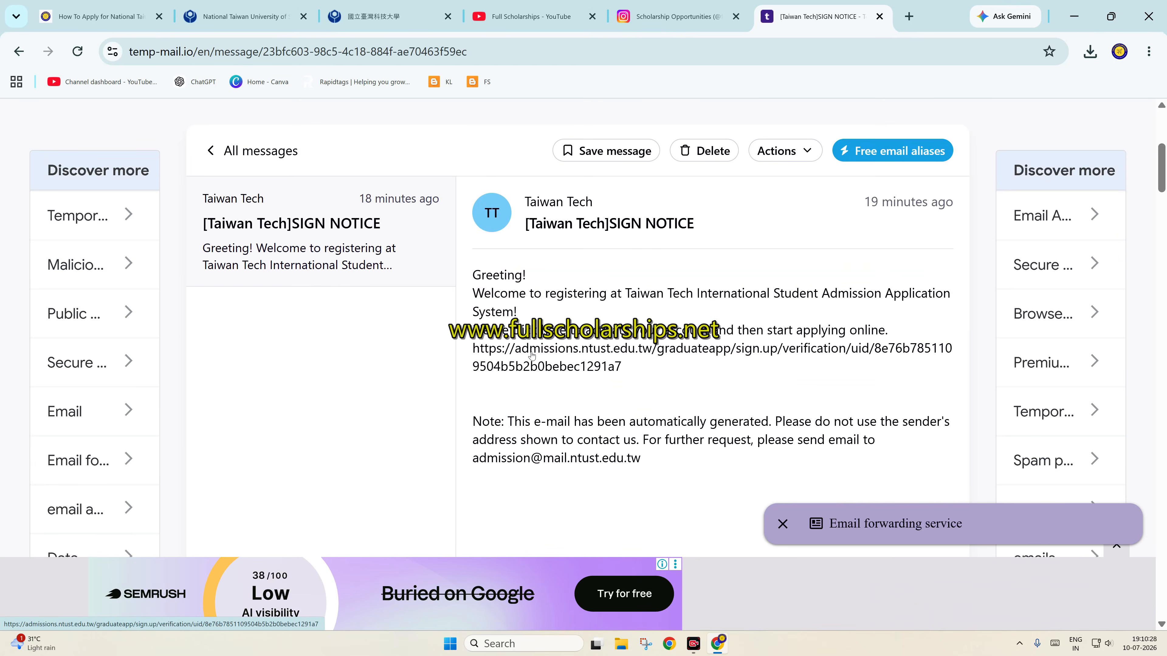
{"action": "left_click", "coordinate": [407, 6]}
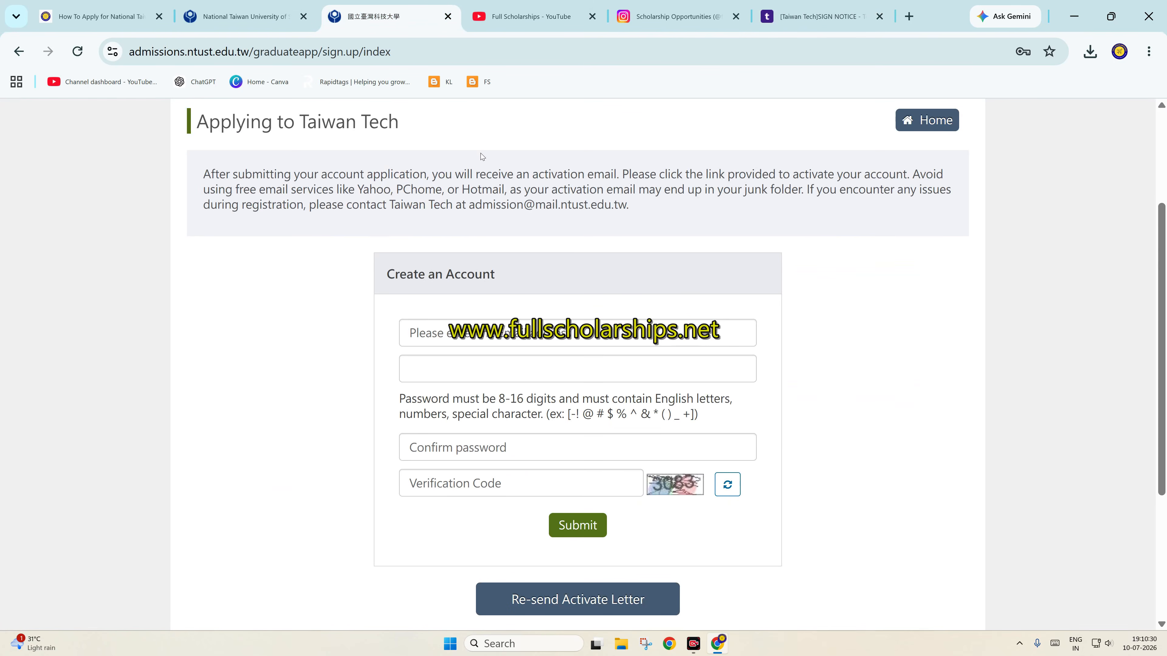
{"action": "left_click", "coordinate": [18, 51]}
Log in with the saved applicant account, the Windows PIN and the on-screen verification code
{"action": "left_click", "coordinate": [765, 354]}
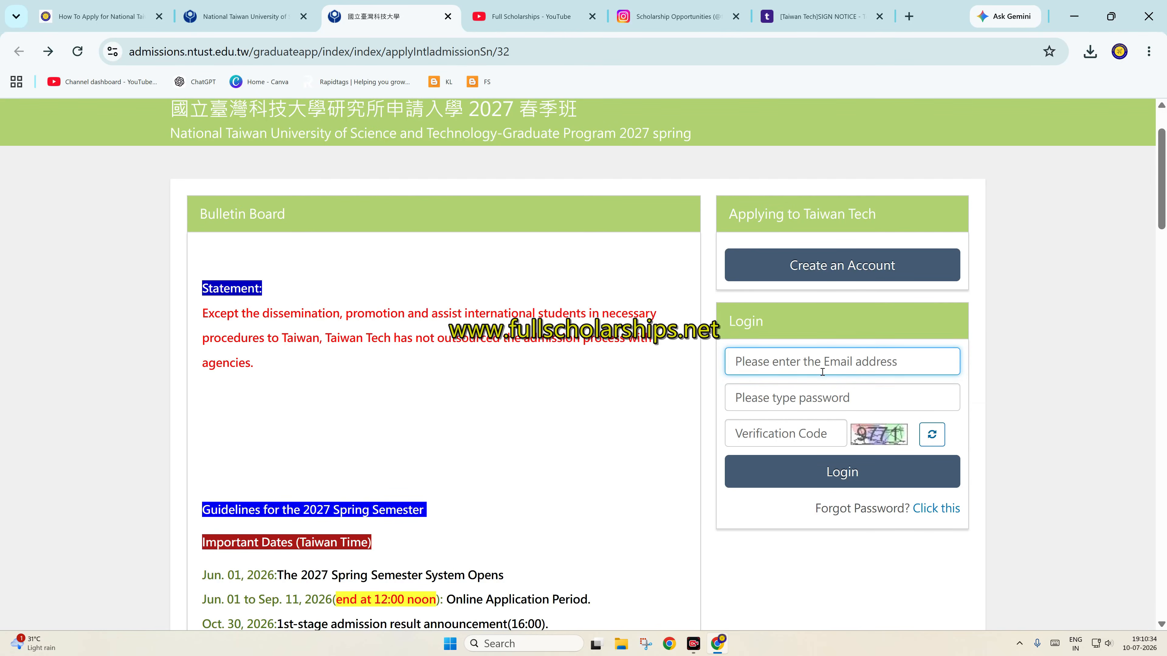
{"action": "left_click", "coordinate": [822, 393]}
{"action": "left_click", "coordinate": [817, 368]}
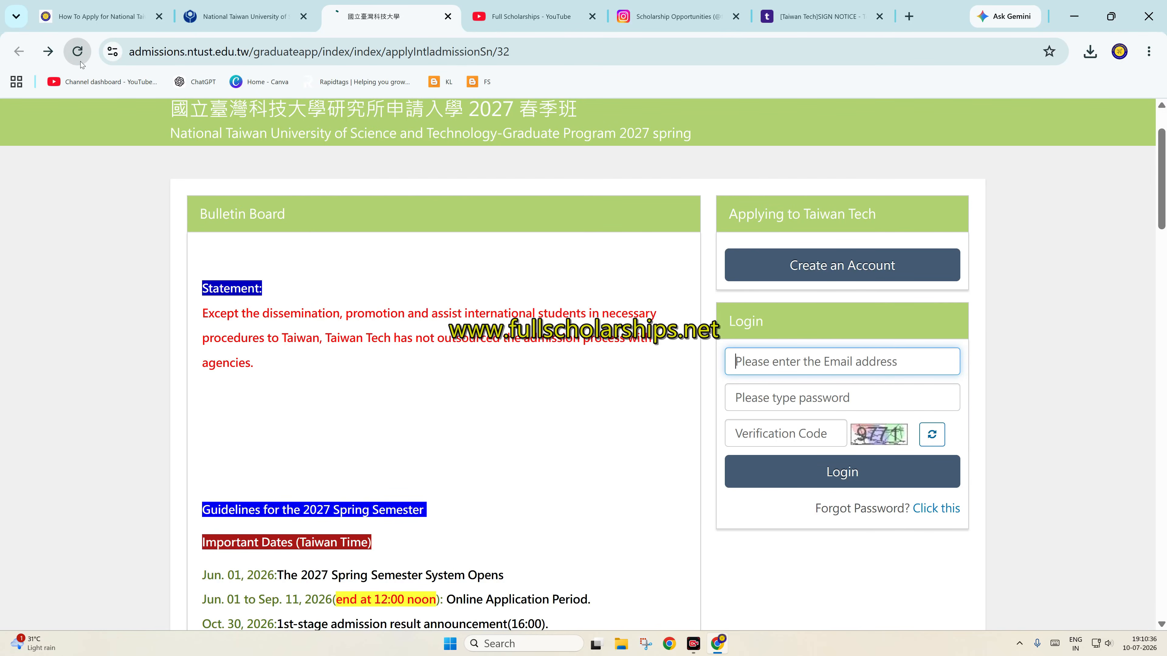
{"action": "left_click", "coordinate": [834, 367]}
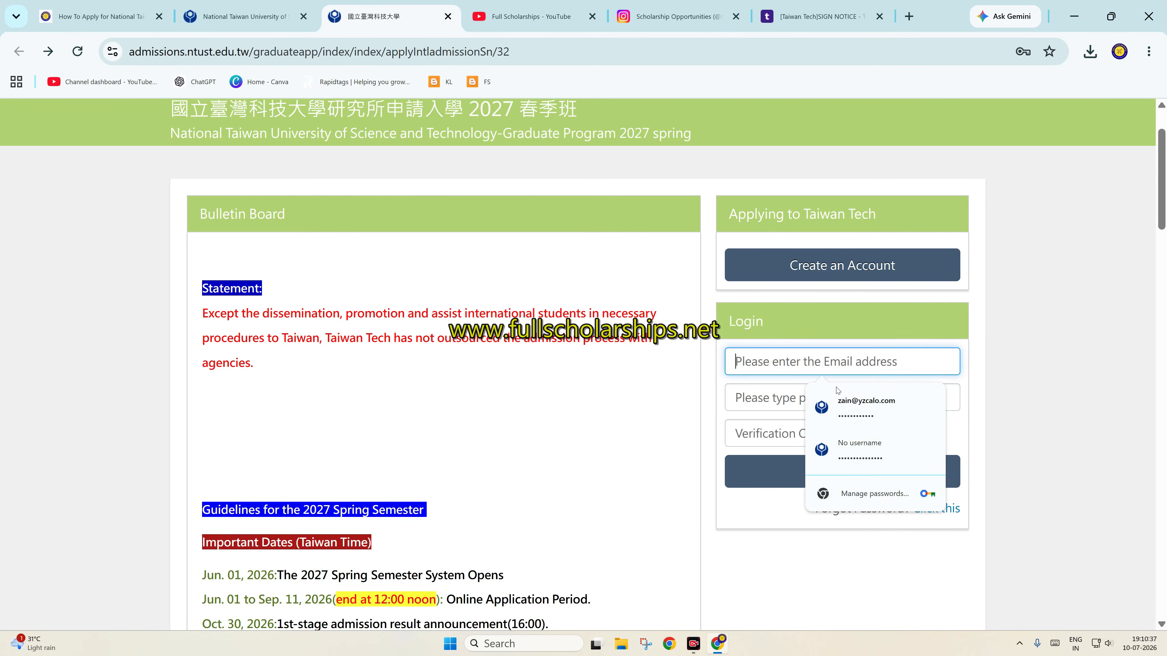
{"action": "left_click", "coordinate": [866, 407]}
{"action": "type", "text": "••••"}
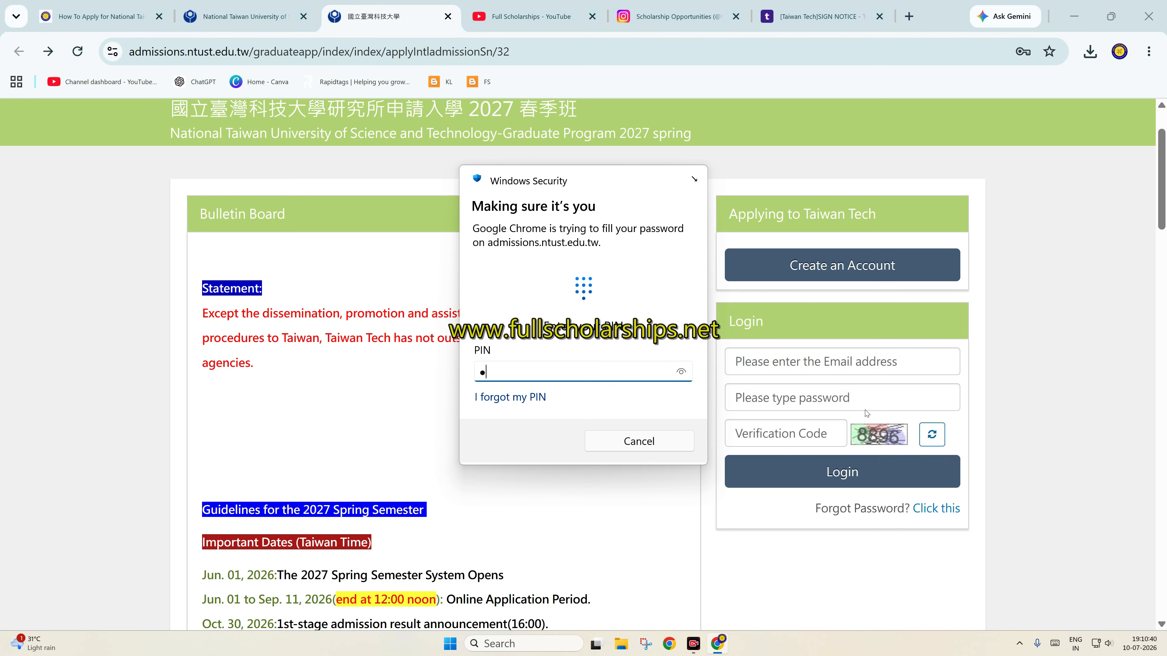
{"action": "left_click", "coordinate": [835, 430]}
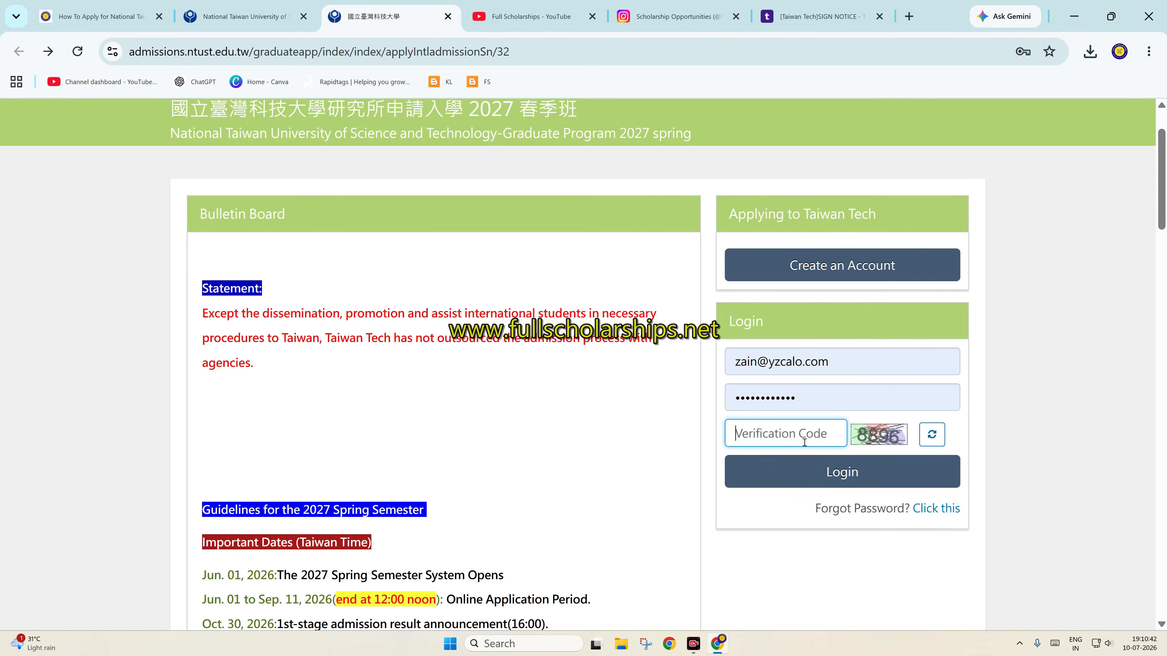
{"action": "type", "text": "8896"}
{"action": "left_click", "coordinate": [843, 475]}
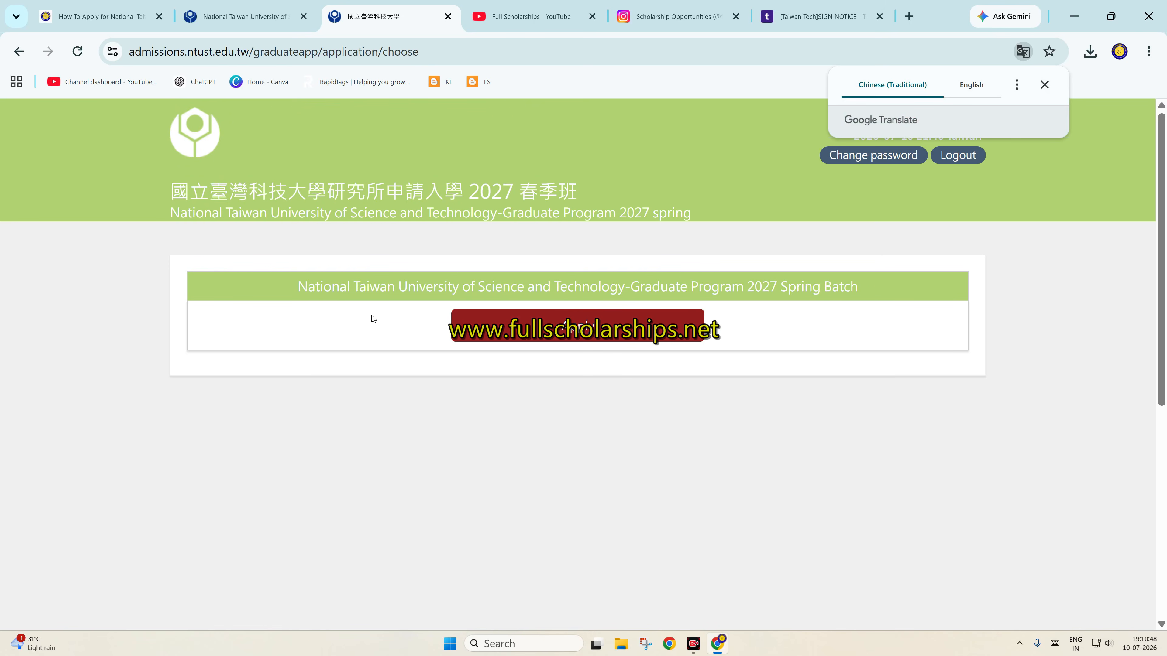
Start the 2027 Spring Batch application and view its dashboard of three incomplete steps
{"action": "left_click", "coordinate": [546, 338]}
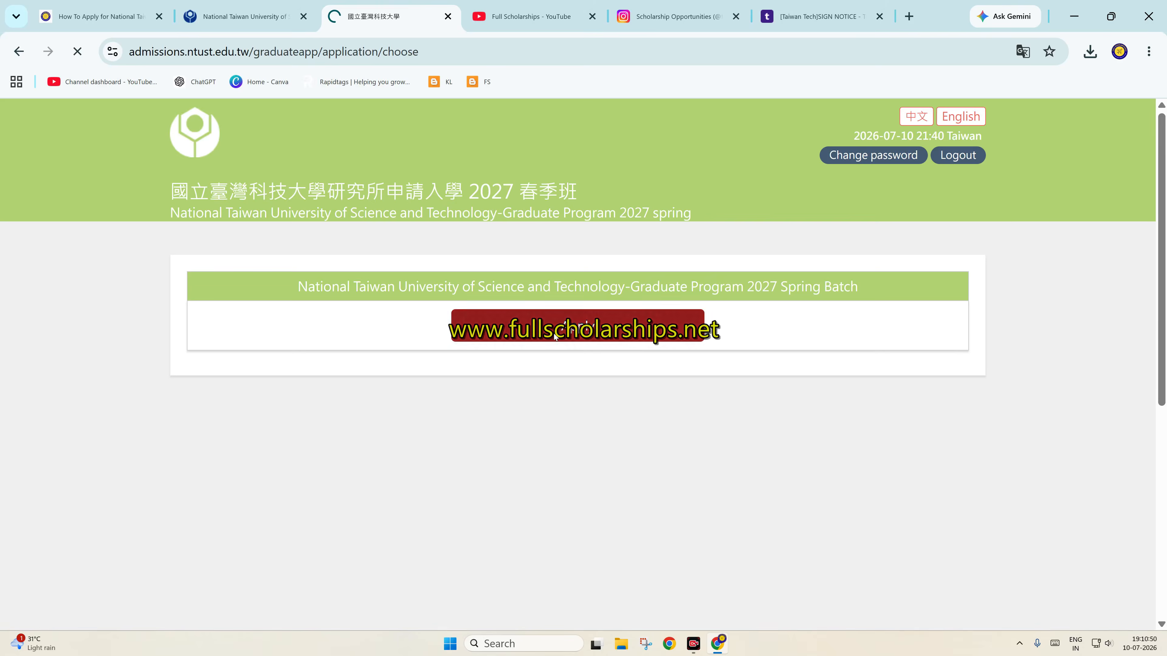
{"action": "scroll", "coordinate": [433, 361], "scroll_direction": "down", "scroll_amount": 3}
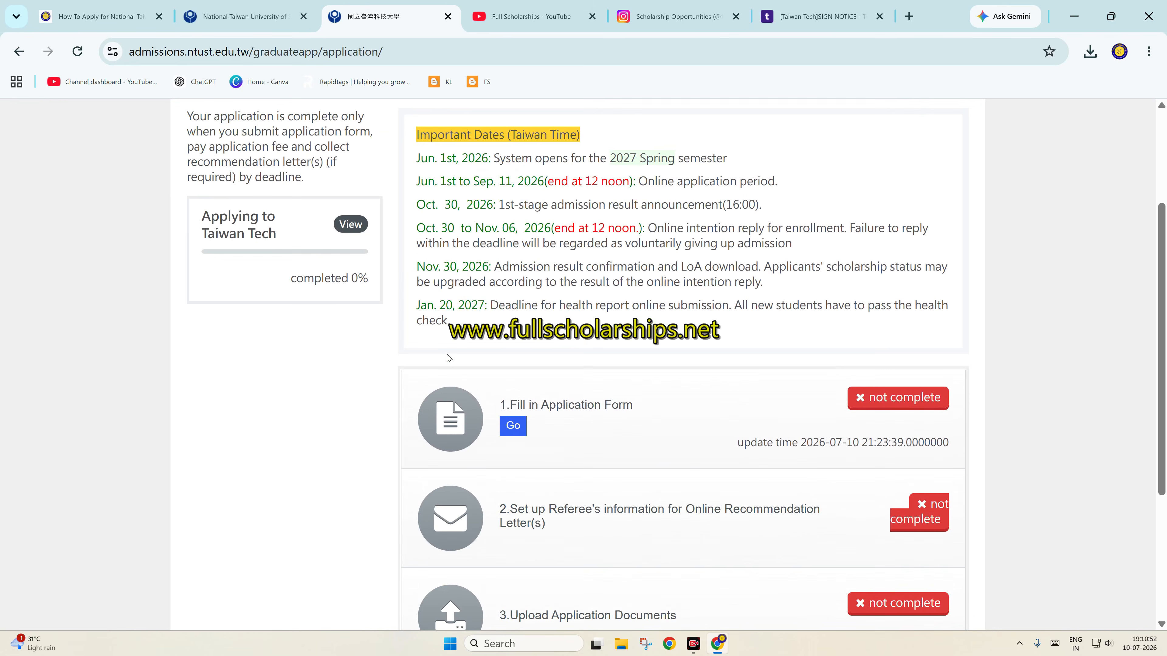
{"action": "scroll", "coordinate": [488, 344], "scroll_direction": "up", "scroll_amount": 3}
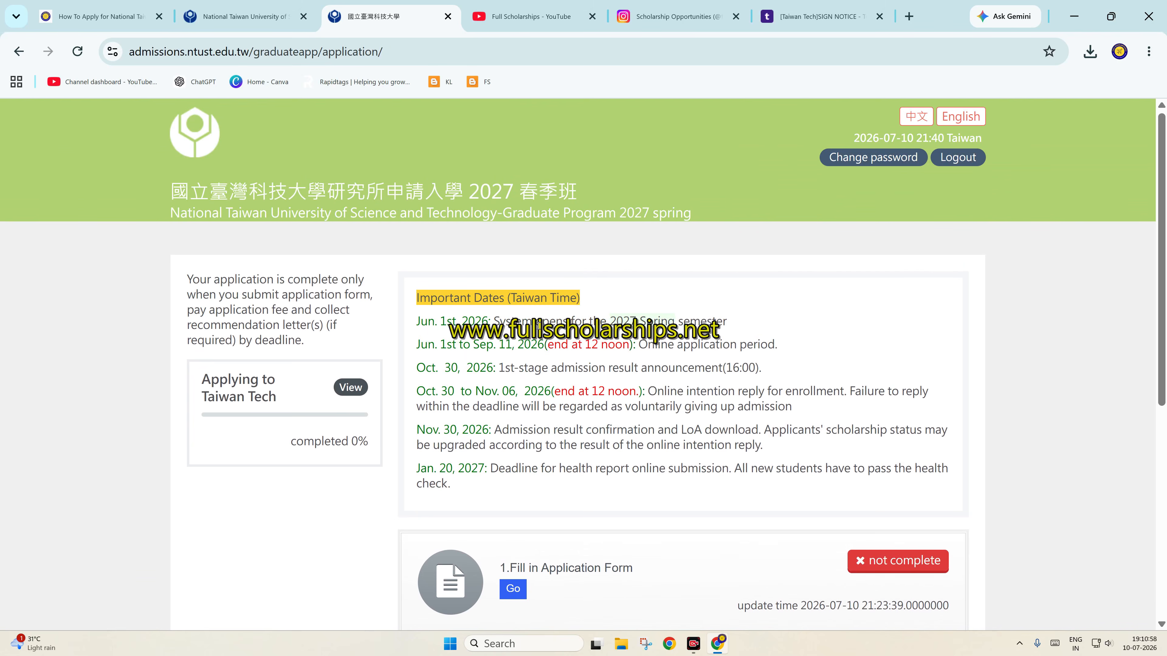
{"action": "left_click", "coordinate": [349, 388]}
{"action": "scroll", "coordinate": [633, 368], "scroll_direction": "down", "scroll_amount": 3}
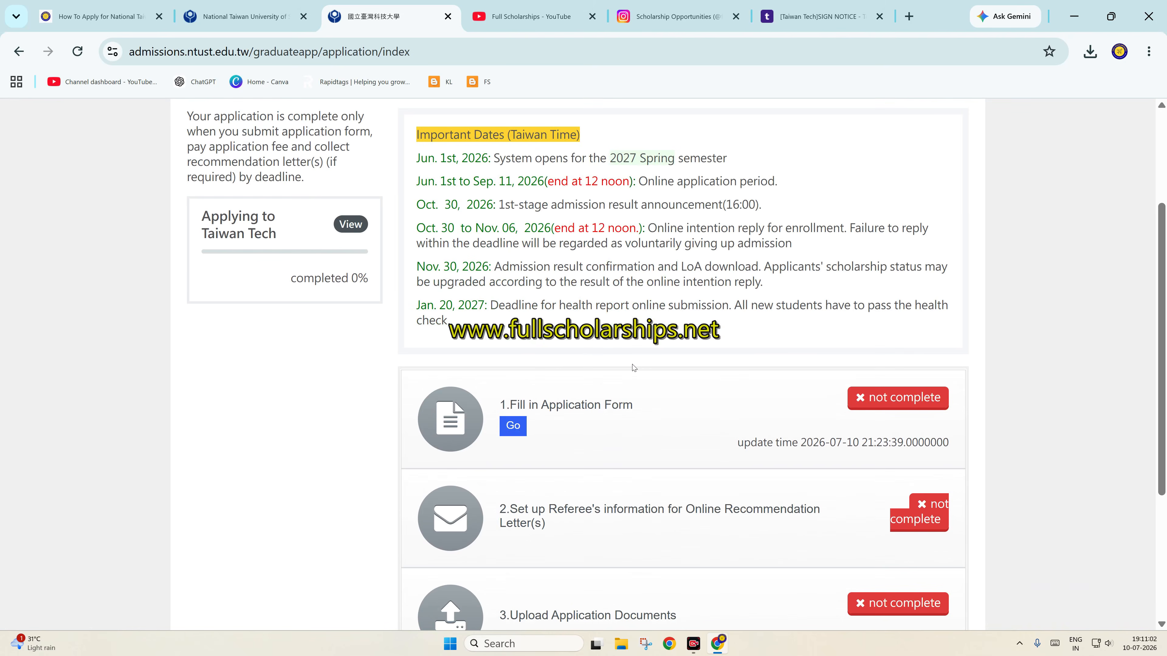
{"action": "scroll", "coordinate": [461, 411], "scroll_direction": "down", "scroll_amount": 3}
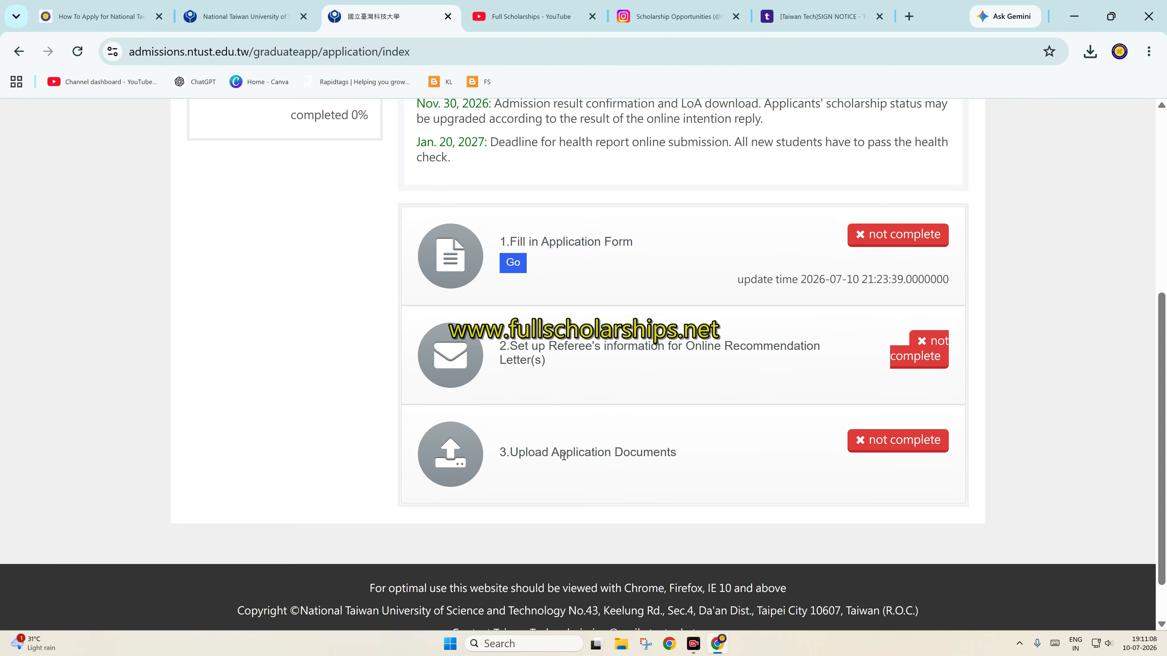
Open the application form and choose English Program as language and Master's Student as degree
{"action": "left_click", "coordinate": [519, 266]}
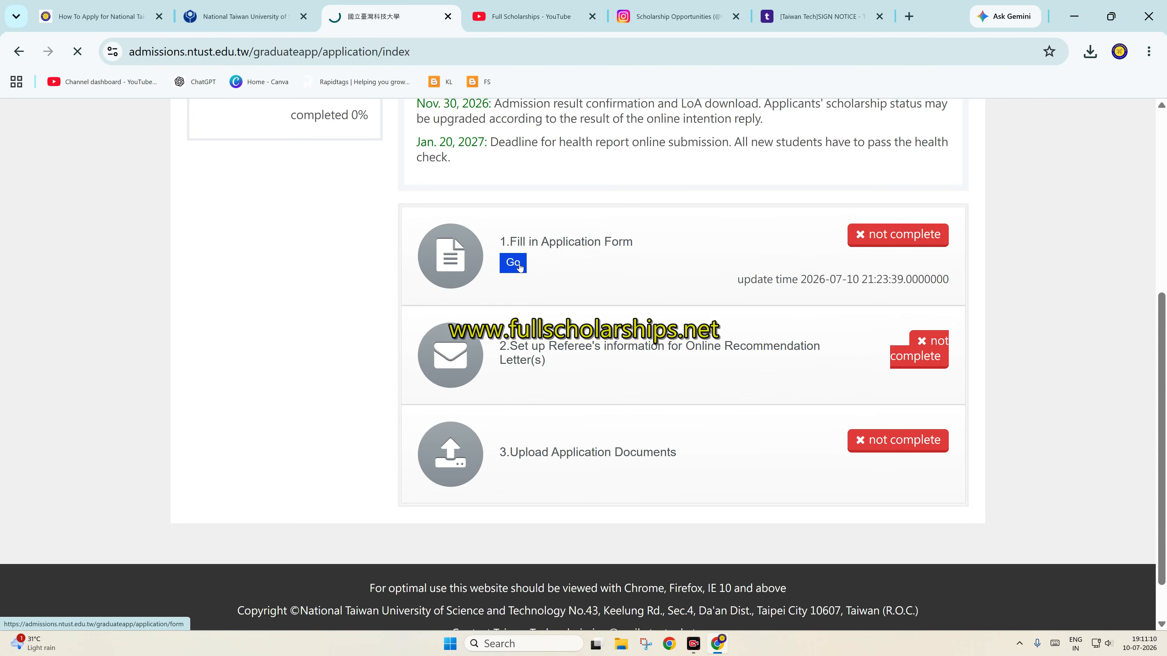
{"action": "scroll", "coordinate": [461, 320], "scroll_direction": "down", "scroll_amount": 3}
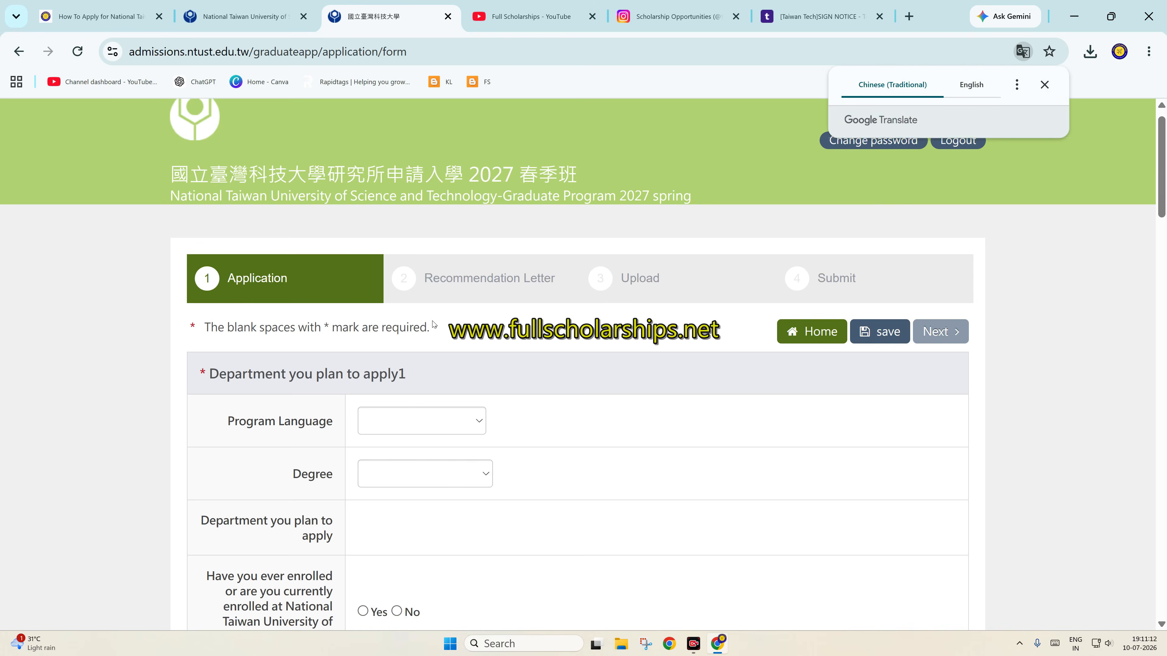
{"action": "left_click", "coordinate": [1044, 84]}
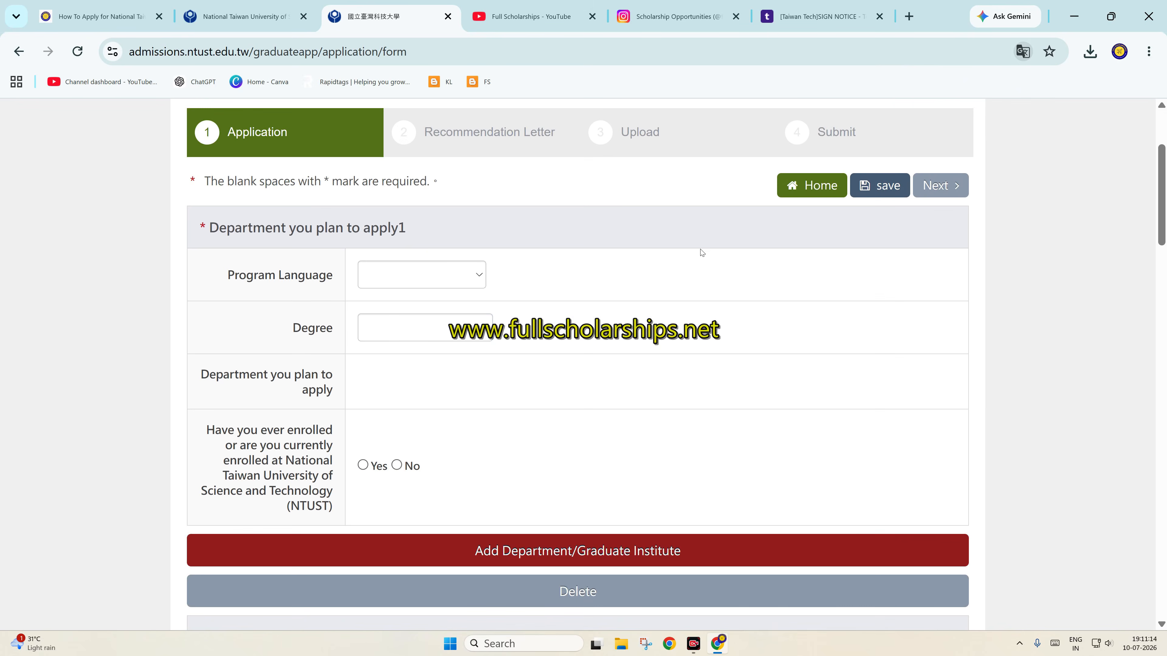
{"action": "scroll", "coordinate": [621, 276], "scroll_direction": "up", "scroll_amount": 3}
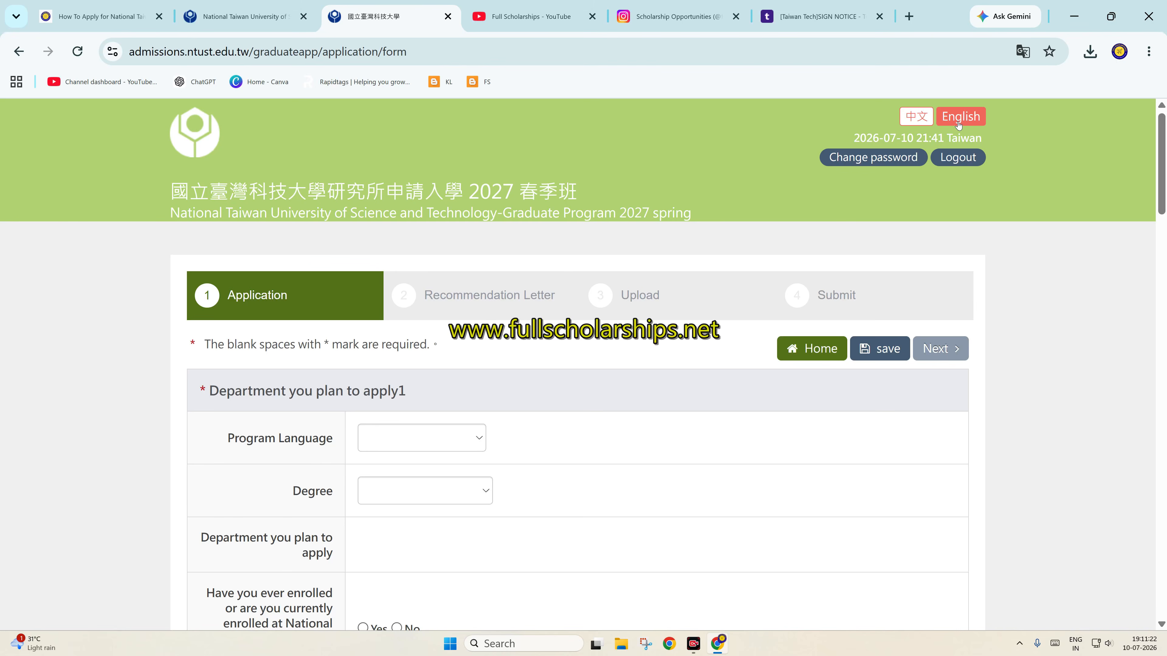
{"action": "left_click", "coordinate": [409, 442]}
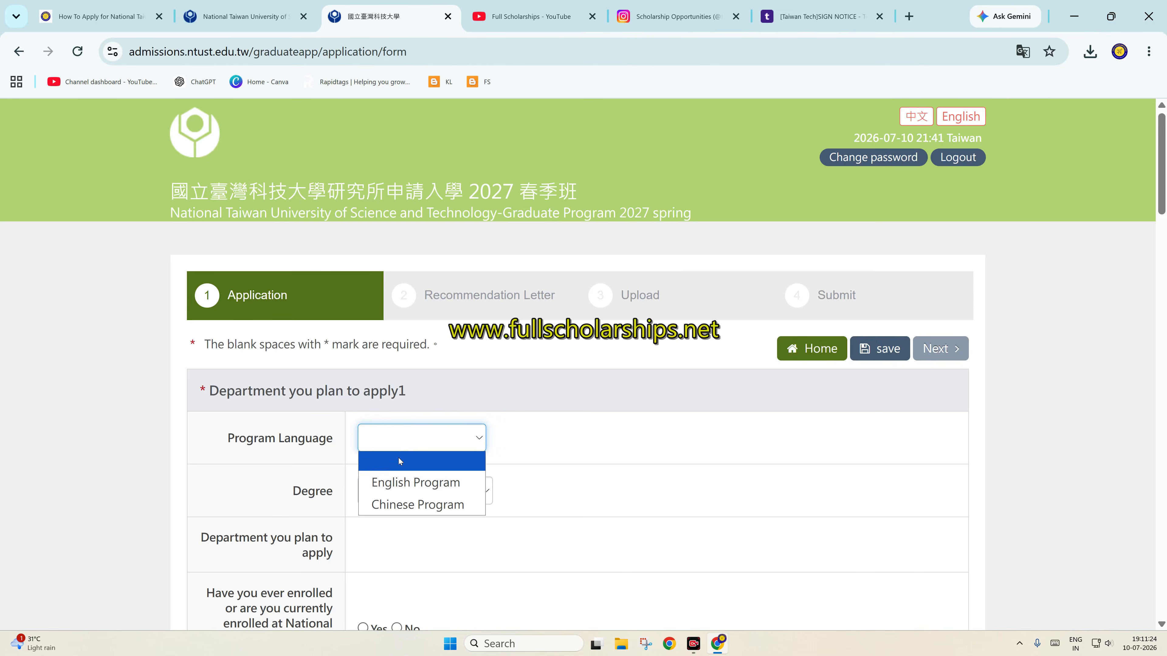
{"action": "left_click", "coordinate": [400, 482]}
{"action": "scroll", "coordinate": [485, 412], "scroll_direction": "down", "scroll_amount": 2}
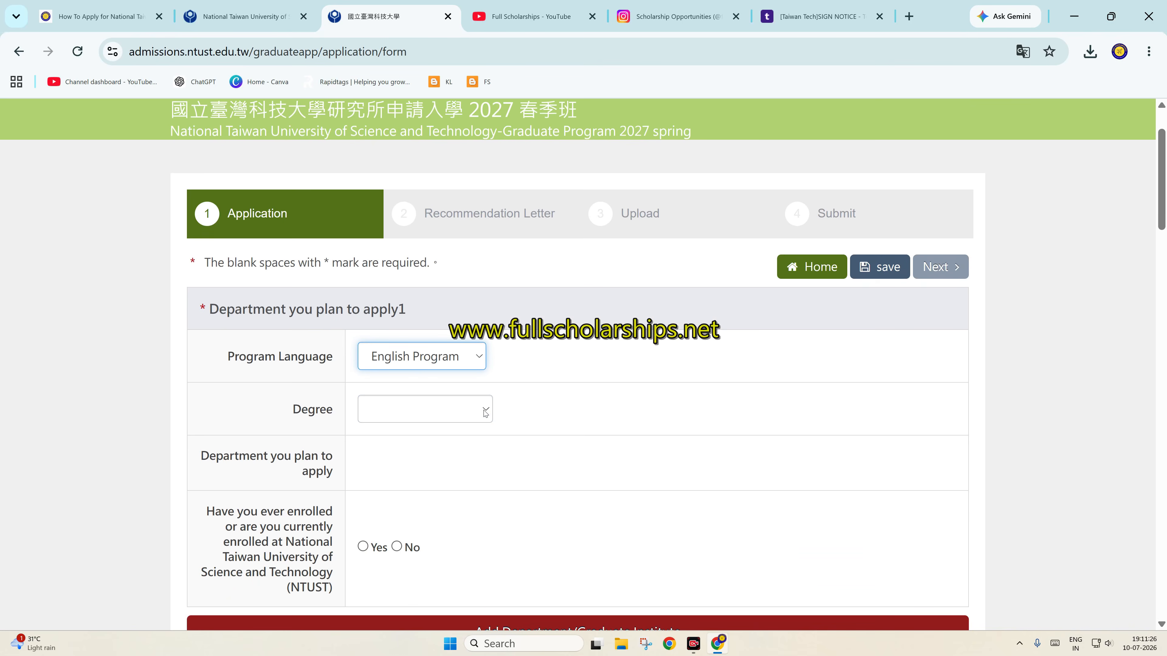
{"action": "left_click", "coordinate": [434, 410]}
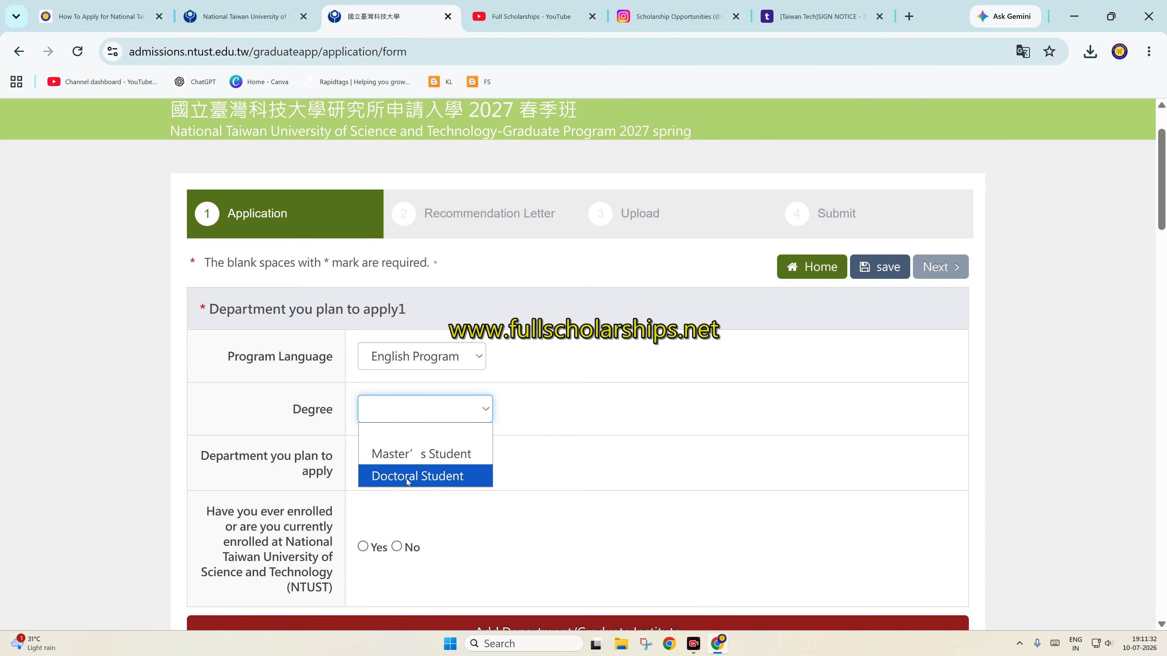
{"action": "left_click", "coordinate": [419, 455]}
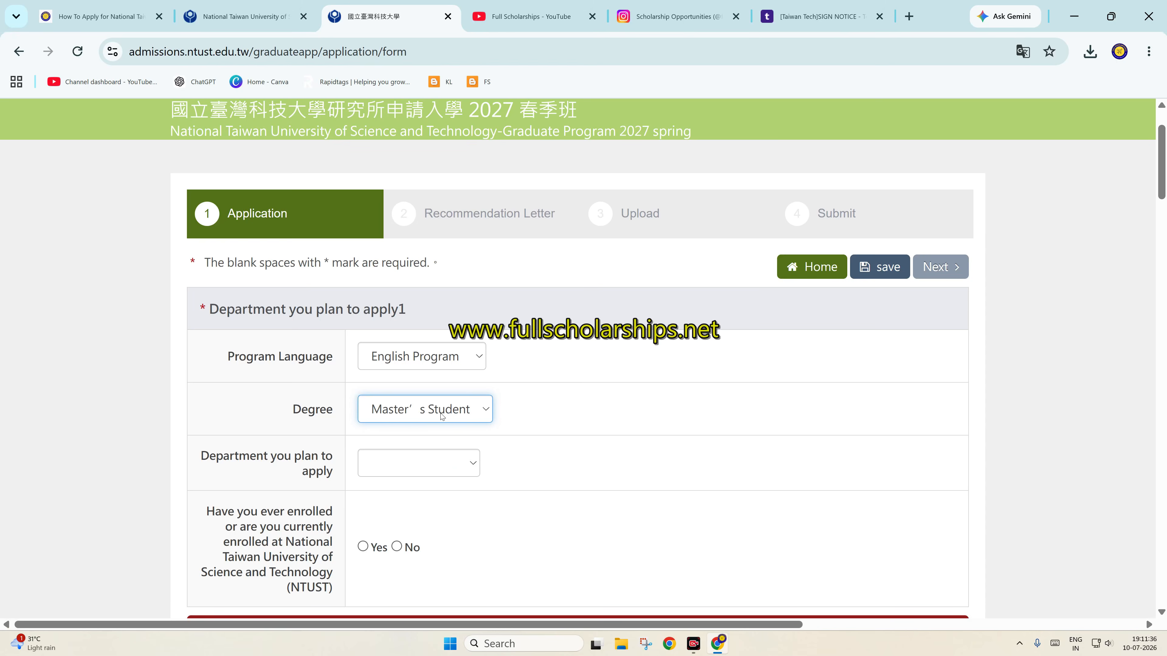
Select College of Engineering, Department of Mechanical Engineering, and English Program(Master)
{"action": "left_click", "coordinate": [416, 458]}
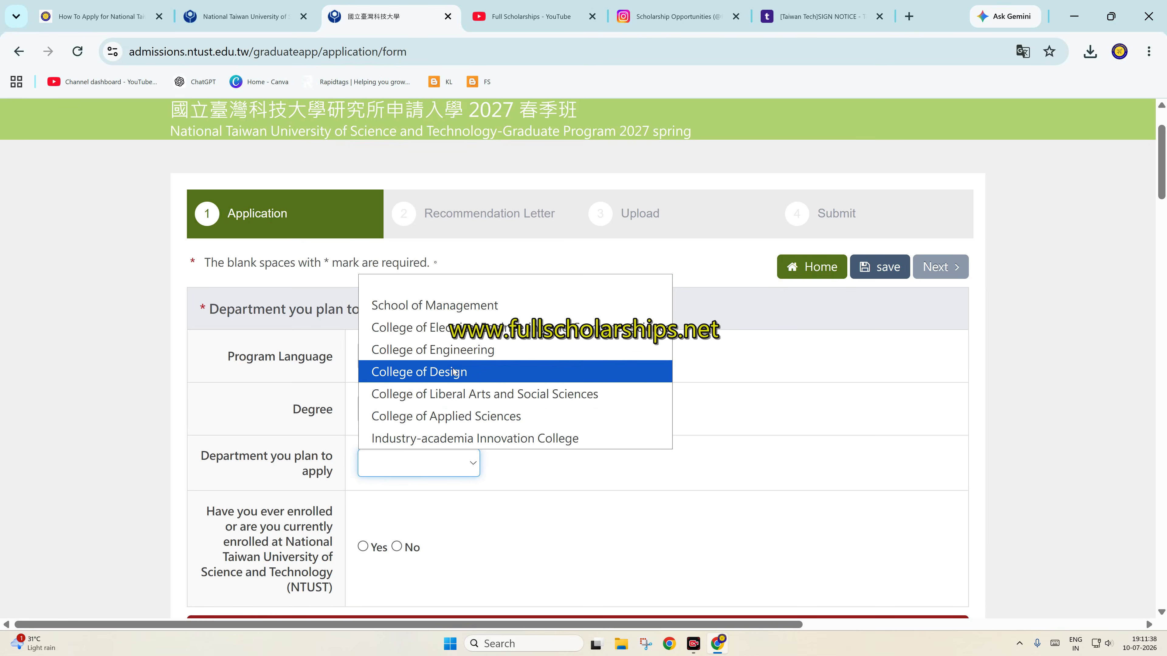
{"action": "left_click", "coordinate": [441, 349]}
{"action": "scroll", "coordinate": [462, 390], "scroll_direction": "down", "scroll_amount": 3}
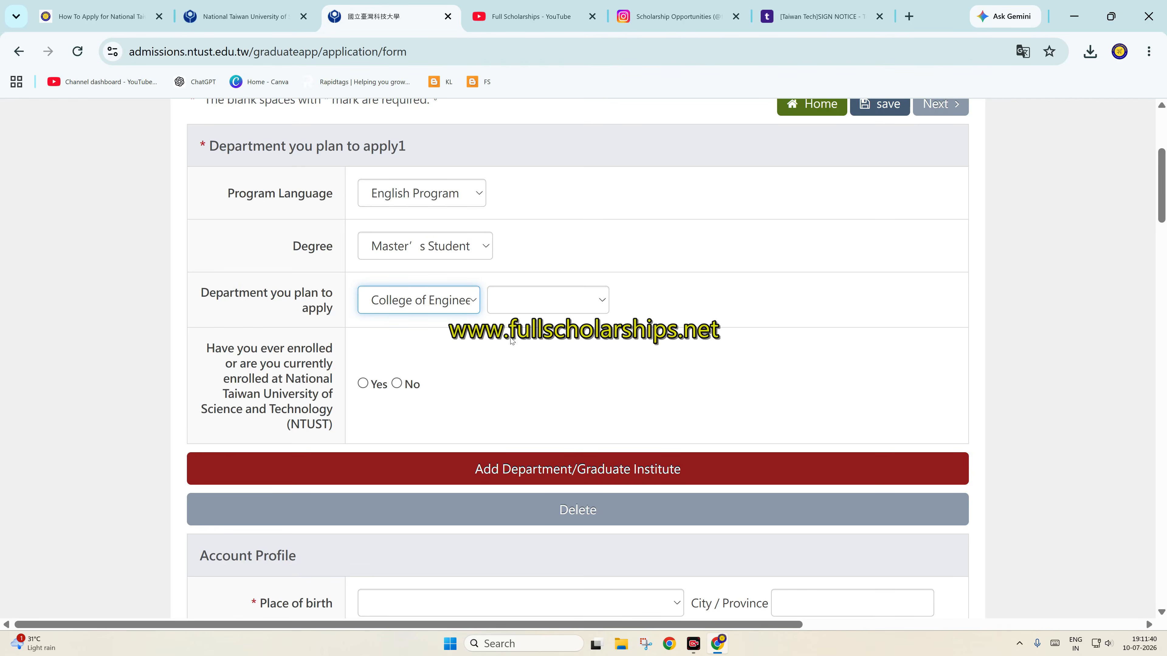
{"action": "left_click", "coordinate": [542, 301]}
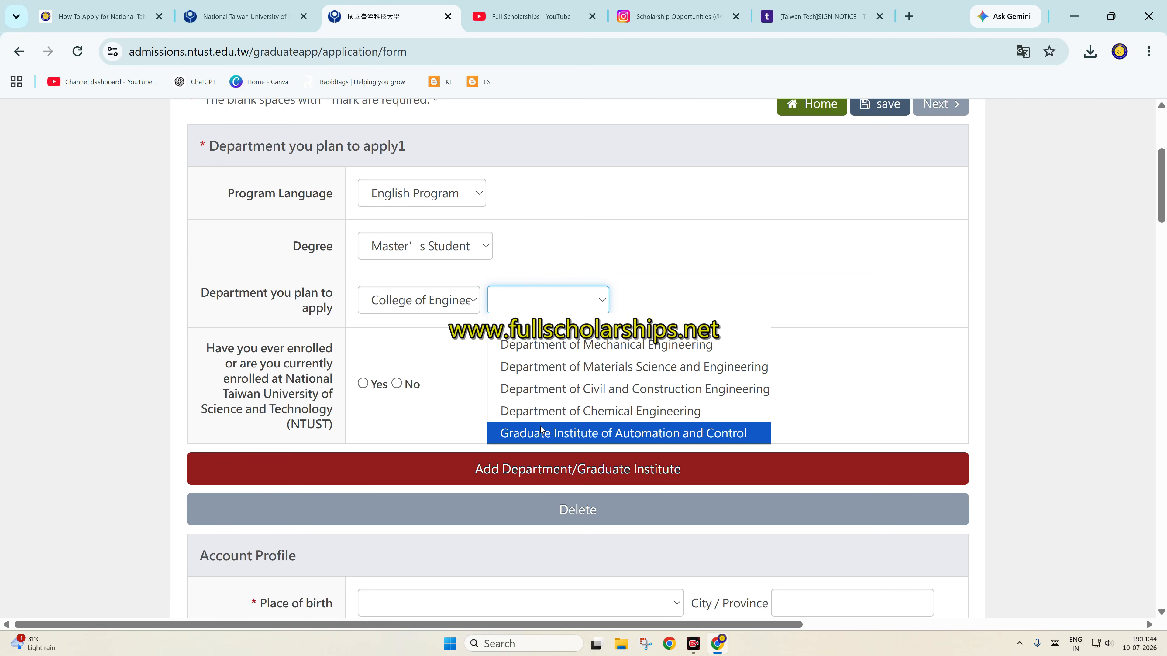
{"action": "left_click", "coordinate": [567, 345]}
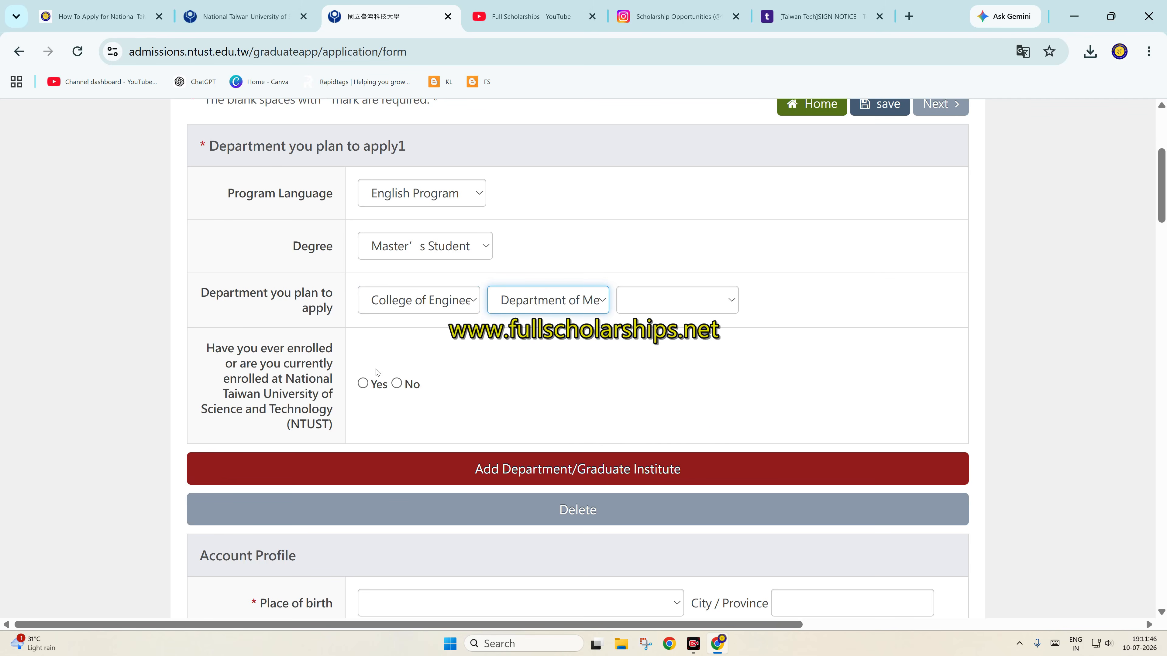
{"action": "left_click", "coordinate": [631, 309]}
{"action": "left_click", "coordinate": [671, 343]}
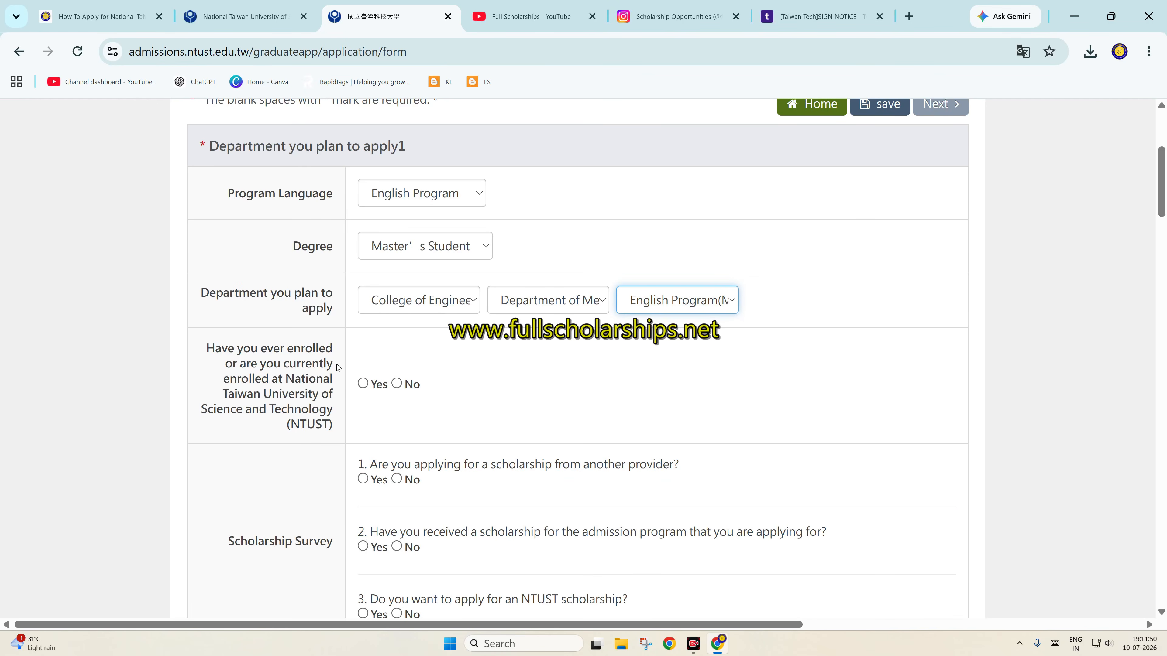
Answer No to prior NTUST enrollment, No to an outside scholarship, and Yes to an NTUST scholarship
{"action": "left_click", "coordinate": [396, 384]}
{"action": "scroll", "coordinate": [397, 388], "scroll_direction": "down", "scroll_amount": 2}
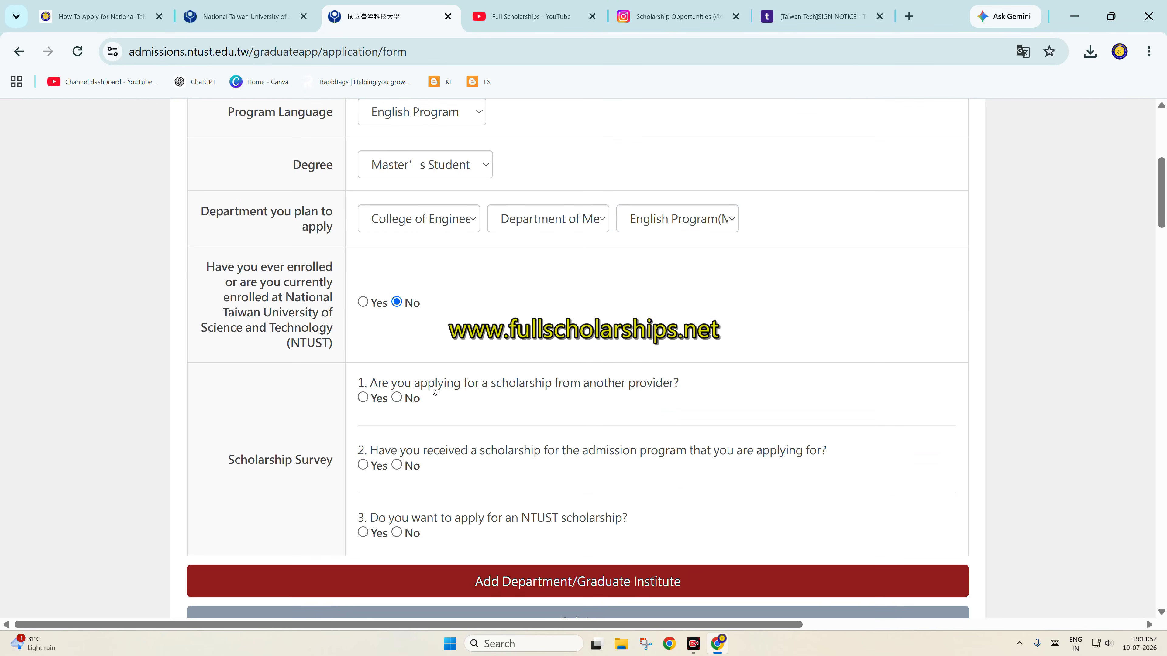
{"action": "left_click", "coordinate": [396, 398]}
{"action": "left_click", "coordinate": [363, 533]}
{"action": "scroll", "coordinate": [570, 483], "scroll_direction": "down", "scroll_amount": 4}
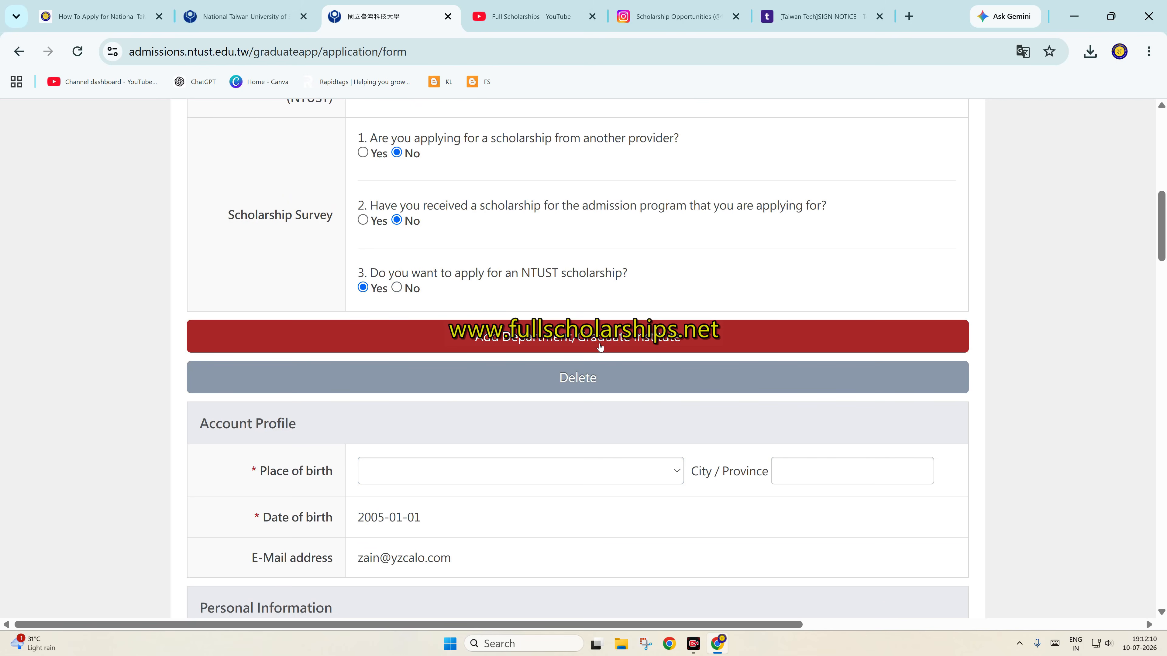
{"action": "scroll", "coordinate": [518, 408], "scroll_direction": "down", "scroll_amount": 3}
{"action": "scroll", "coordinate": [518, 408], "scroll_direction": "up", "scroll_amount": 7}
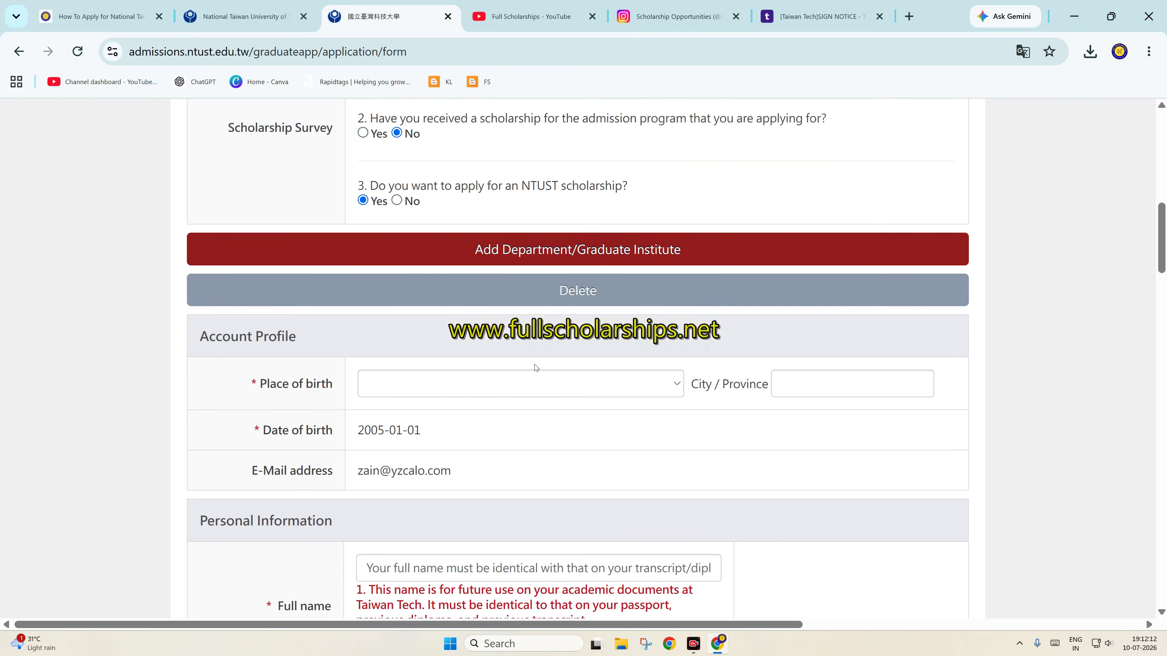
{"action": "scroll", "coordinate": [534, 367], "scroll_direction": "down", "scroll_amount": 3}
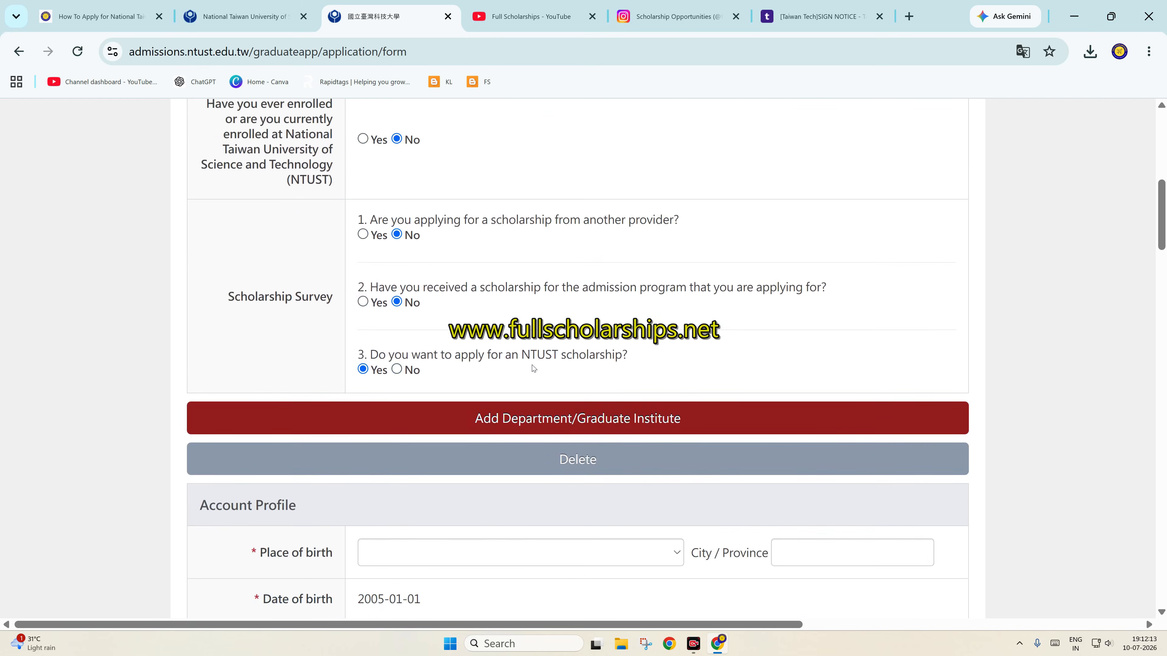
Add a second department choice section, then delete the extra section
{"action": "left_click", "coordinate": [524, 423]}
{"action": "scroll", "coordinate": [389, 394], "scroll_direction": "down", "scroll_amount": 2}
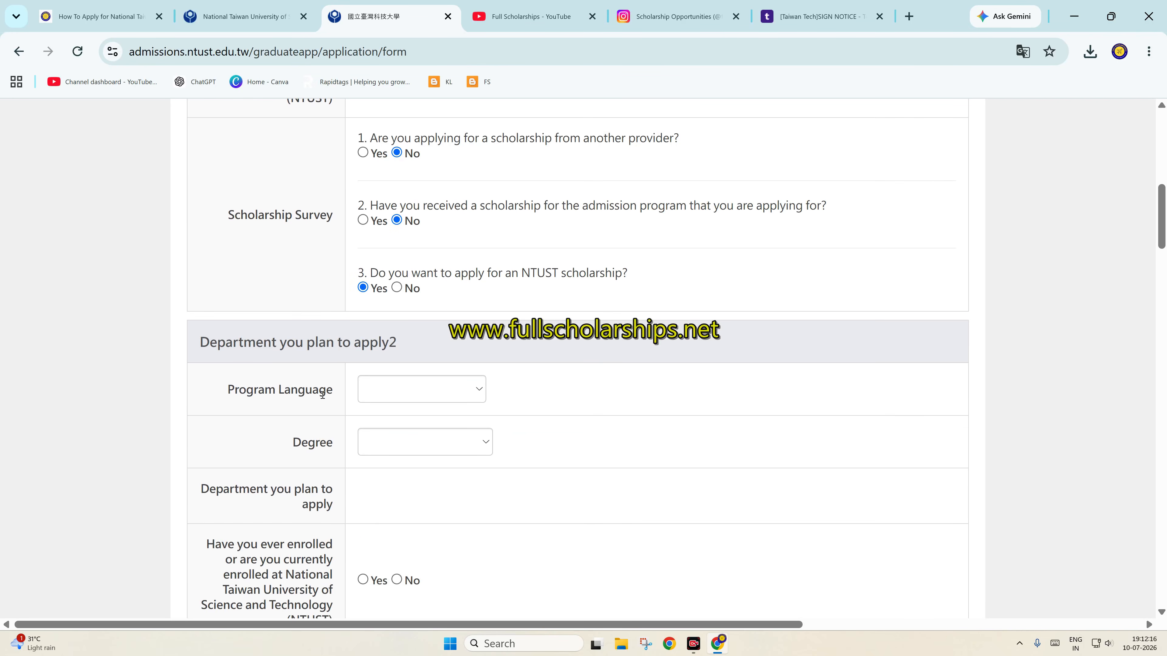
{"action": "scroll", "coordinate": [323, 396], "scroll_direction": "down", "scroll_amount": 4}
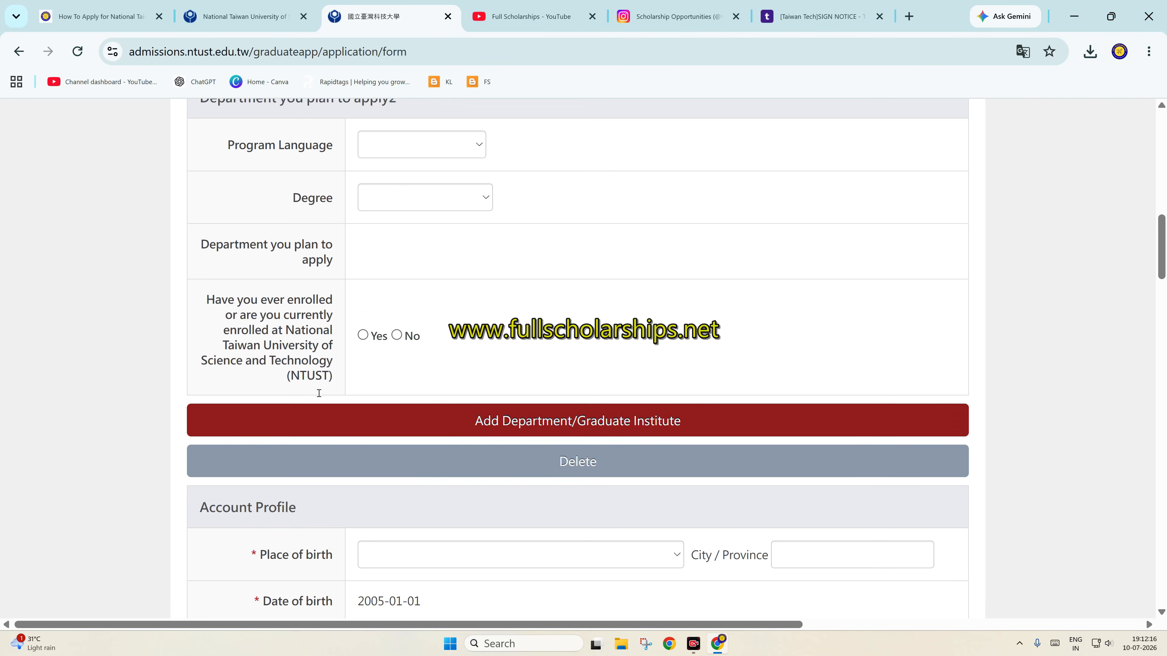
{"action": "left_click", "coordinate": [564, 456]}
{"action": "scroll", "coordinate": [538, 418], "scroll_direction": "down", "scroll_amount": 3}
Set place of birth to India and enter the birth city
{"action": "left_click", "coordinate": [398, 385]}
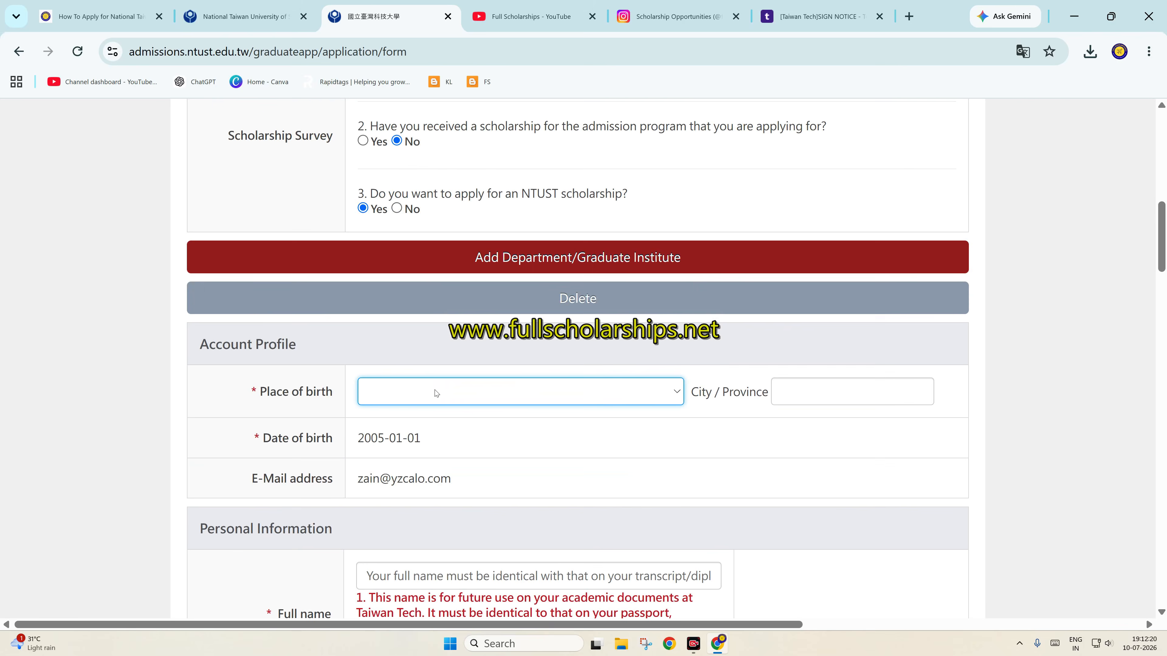
{"action": "left_click", "coordinate": [436, 393]}
{"action": "scroll", "coordinate": [434, 323], "scroll_direction": "down", "scroll_amount": 12}
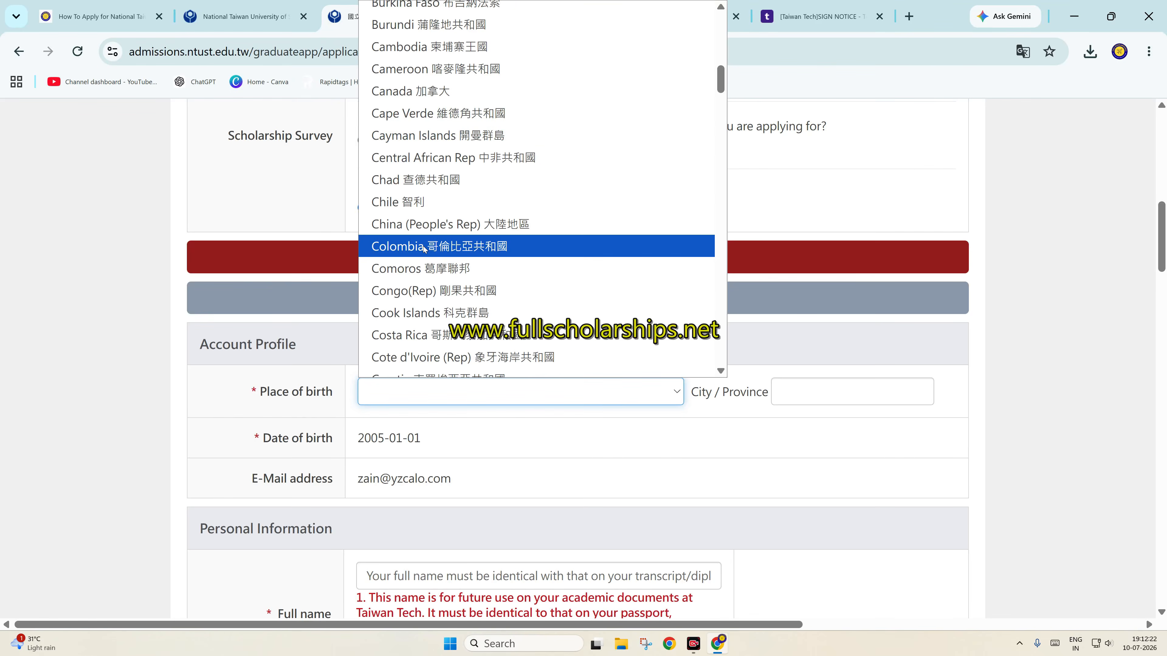
{"action": "key", "text": "i"}
{"action": "key", "text": "n"}
{"action": "key", "text": "Return"}
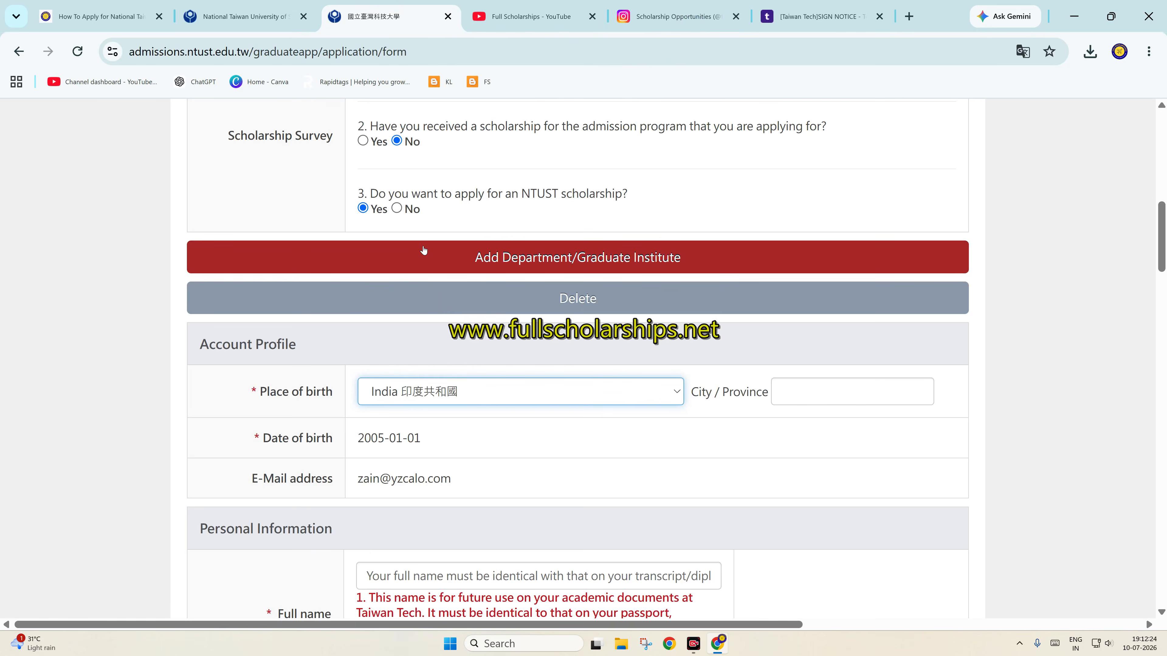
{"action": "left_click", "coordinate": [816, 377]}
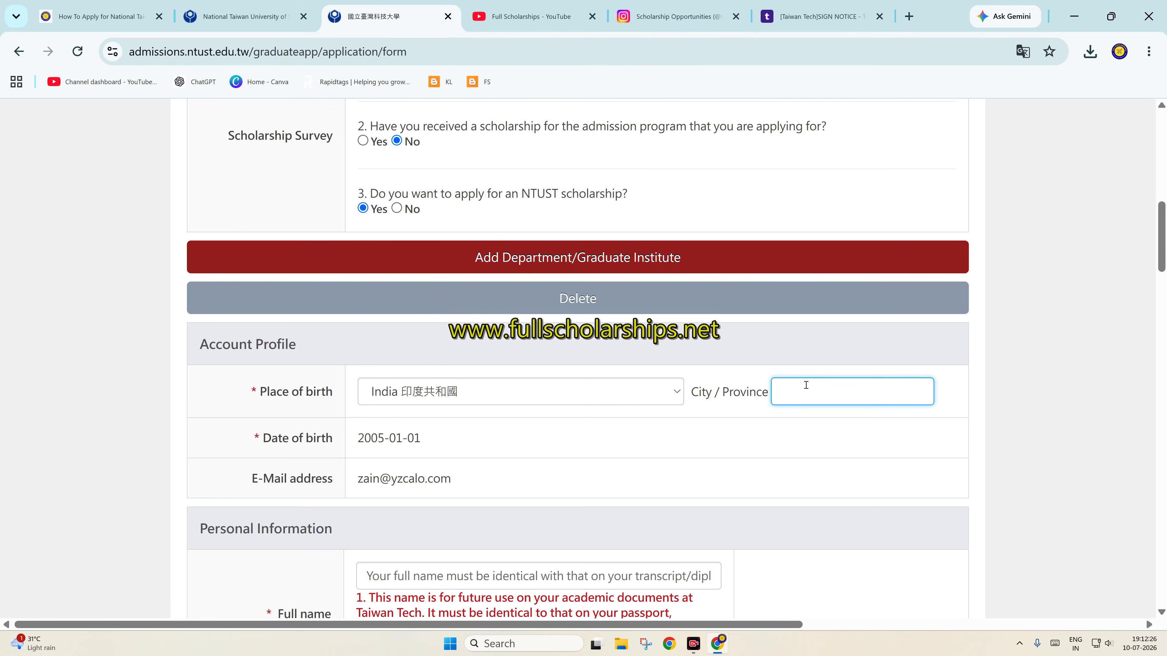
{"action": "type", "text": "ind"}
{"action": "scroll", "coordinate": [441, 448], "scroll_direction": "down", "scroll_amount": 3}
Replace the autofilled full name with the applicant's name and clear the short name
{"action": "left_click", "coordinate": [439, 416]}
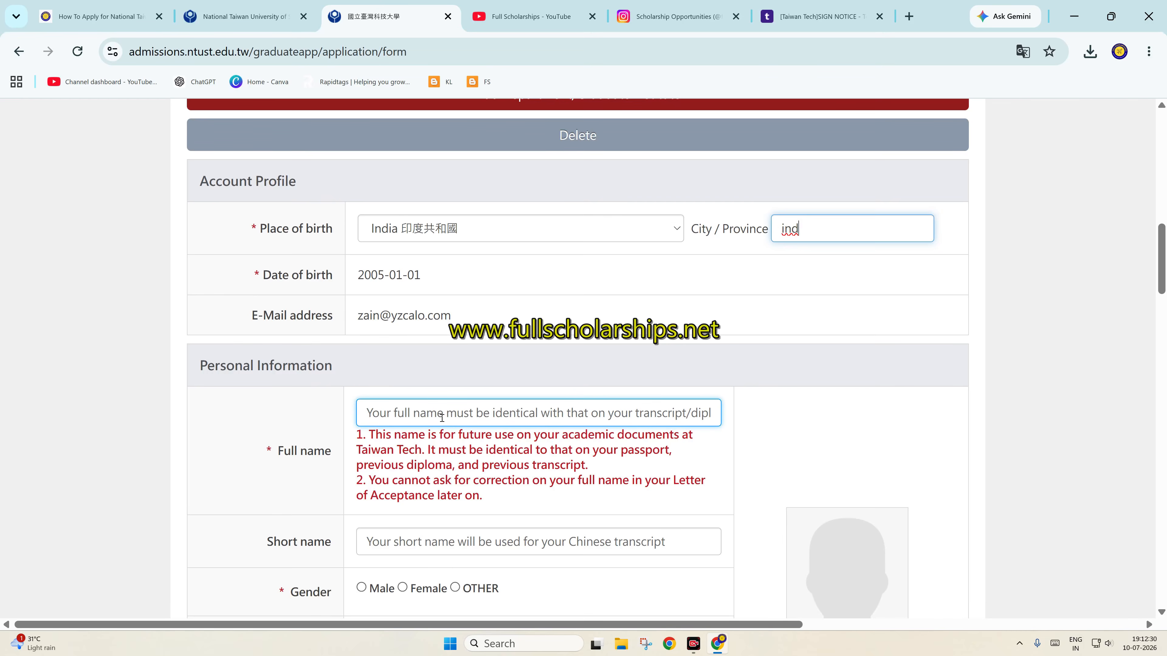
{"action": "left_click", "coordinate": [482, 452]}
{"action": "left_click_drag", "start_coordinate": [455, 413], "coordinate": [307, 407]}
{"action": "type", "text": "zain"}
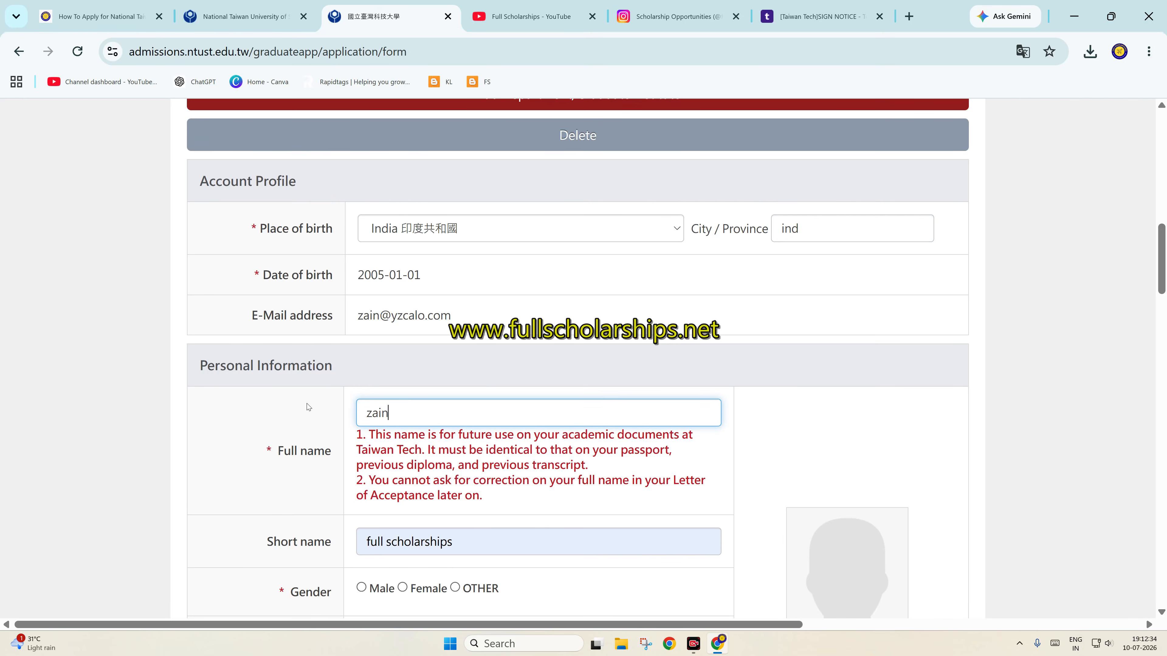
{"action": "scroll", "coordinate": [307, 407], "scroll_direction": "down", "scroll_amount": 3}
{"action": "left_click_drag", "start_coordinate": [458, 378], "coordinate": [297, 365]}
{"action": "key", "text": "BackSpace"}
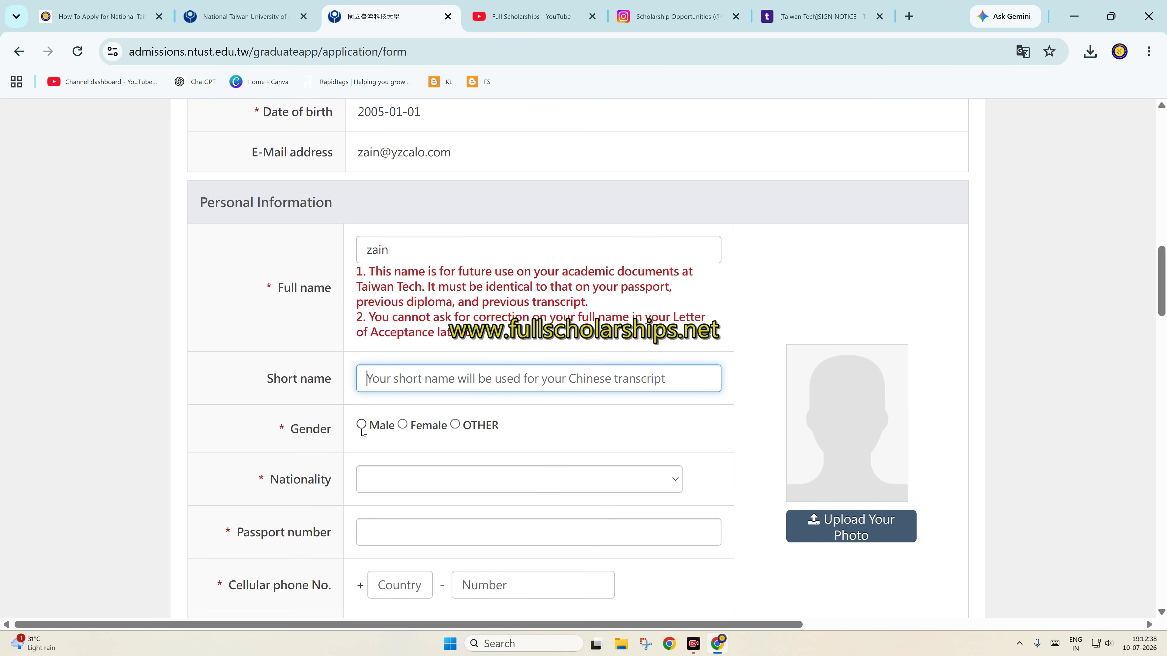
Set gender to Male and nationality to India
{"action": "left_click", "coordinate": [362, 424]}
{"action": "left_click", "coordinate": [388, 486]}
{"action": "left_click", "coordinate": [390, 486]}
{"action": "type", "text": "in"}
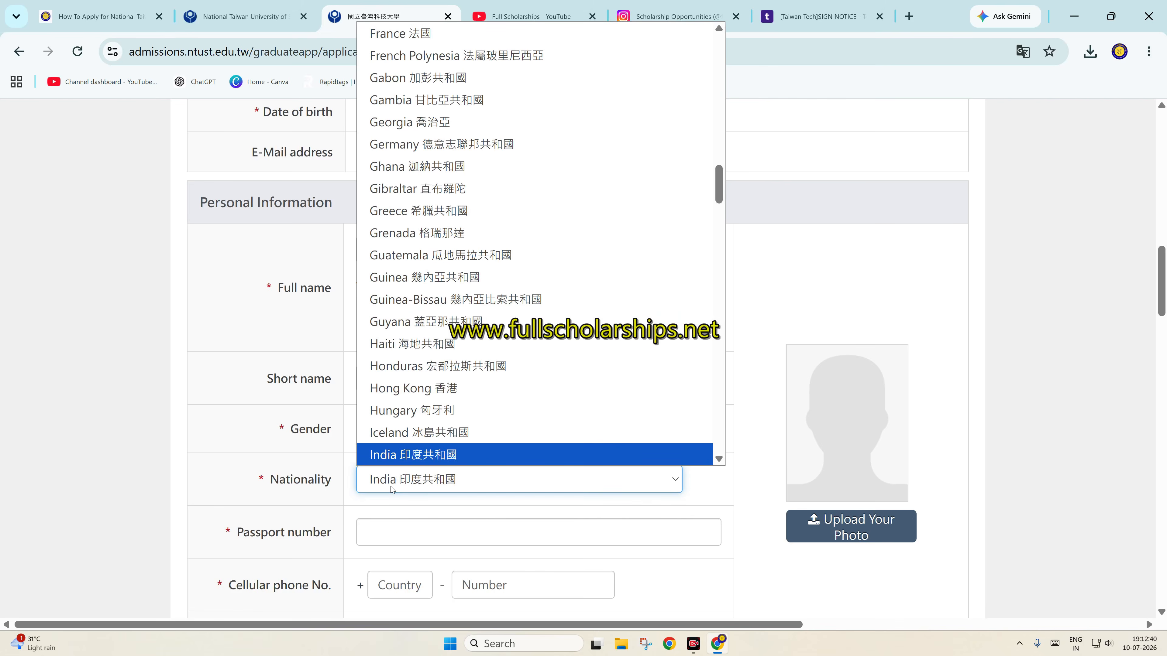
{"action": "key", "text": "Return"}
Enter the passport number and the mobile phone country code 91
{"action": "left_click", "coordinate": [407, 535]}
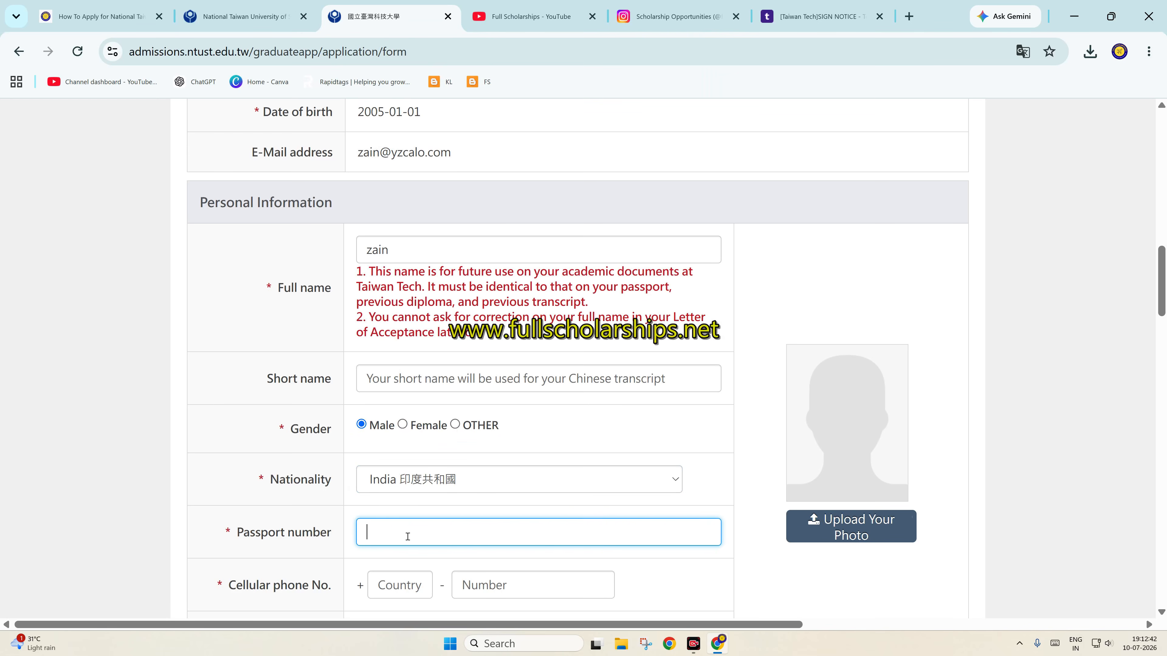
{"action": "scroll", "coordinate": [408, 536], "scroll_direction": "down", "scroll_amount": 2}
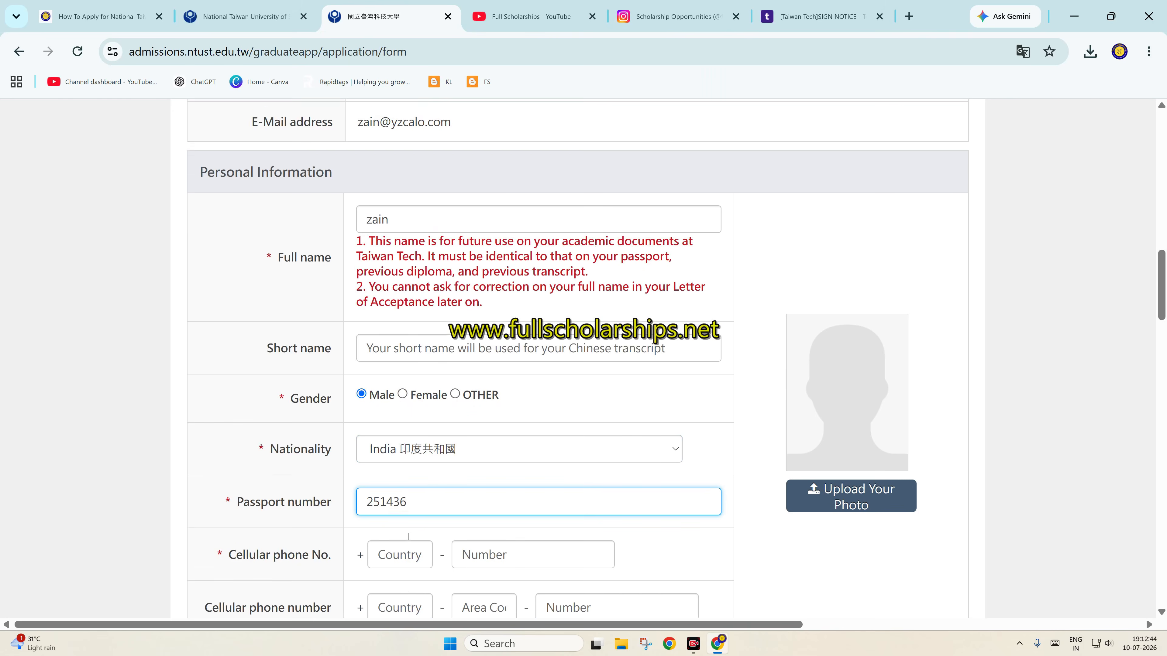
{"action": "left_click", "coordinate": [404, 510]}
{"action": "type", "text": "91"}
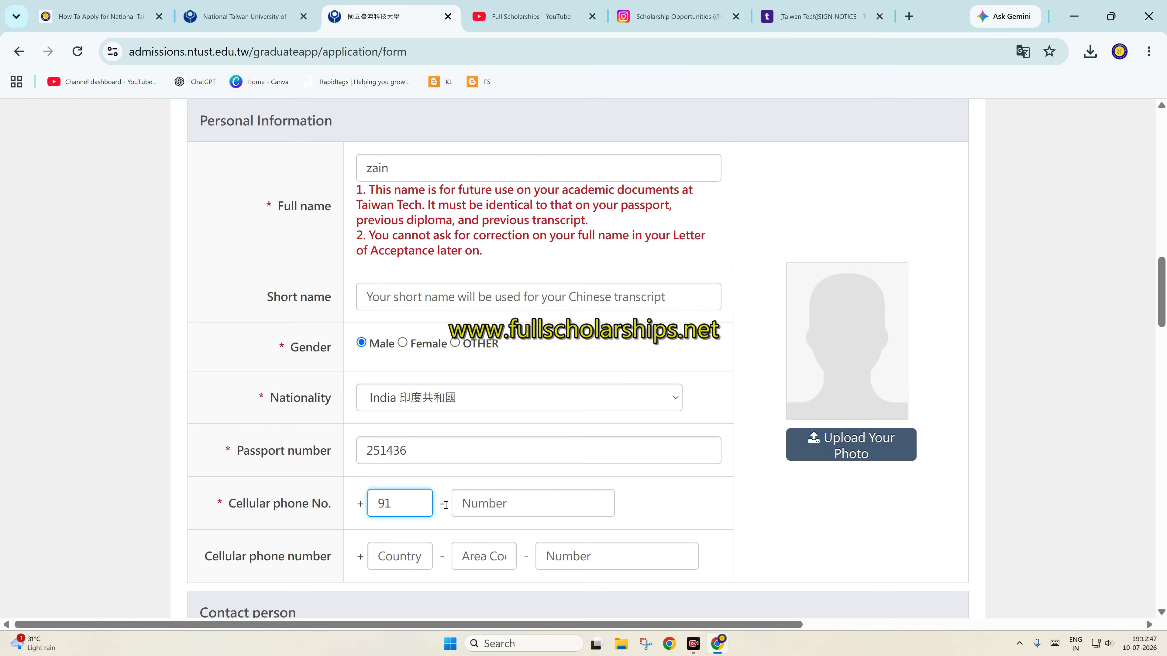
{"action": "left_click", "coordinate": [478, 501]}
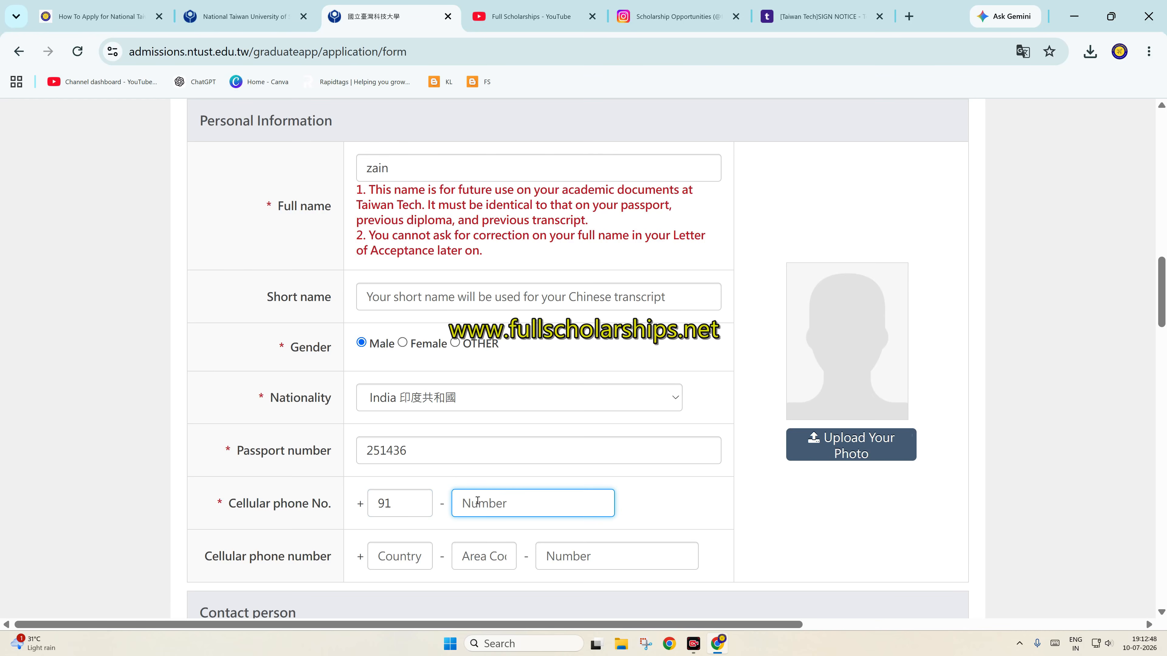
Enter the applicant's mobile number and the contact person's full name and relationship
{"action": "type", "text": "9999999999"}
{"action": "scroll", "coordinate": [478, 501], "scroll_direction": "down", "scroll_amount": 3}
{"action": "left_click", "coordinate": [471, 496]}
{"action": "type", "text": "gy"}
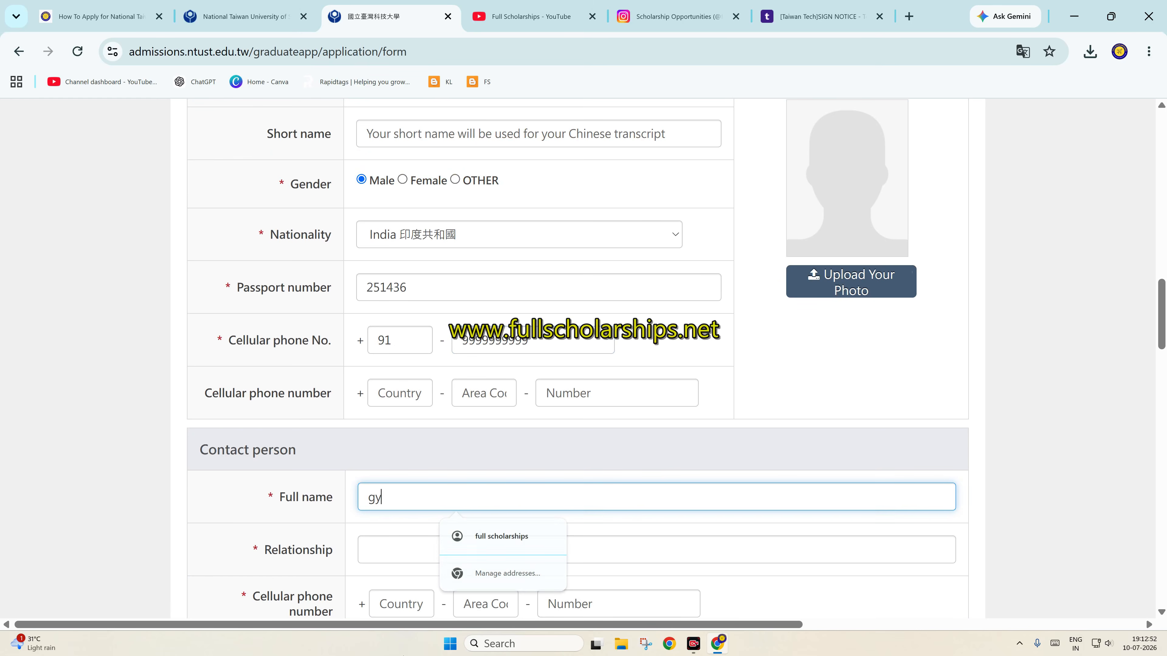
{"action": "left_click", "coordinate": [387, 552]}
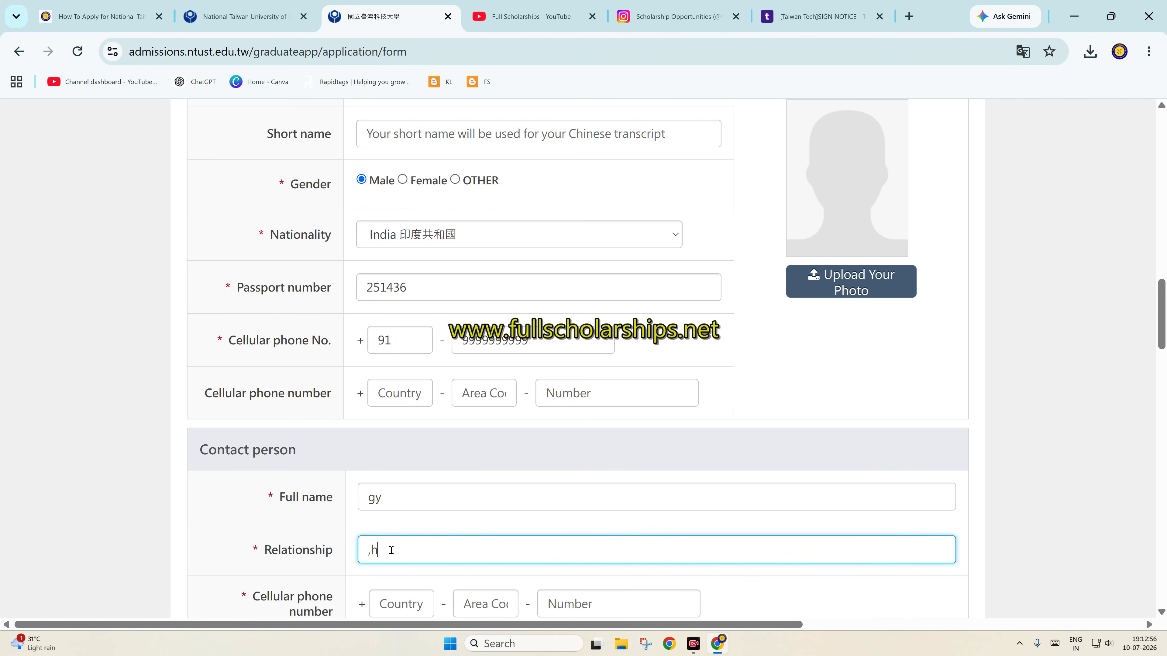
{"action": "scroll", "coordinate": [486, 547], "scroll_direction": "down", "scroll_amount": 2}
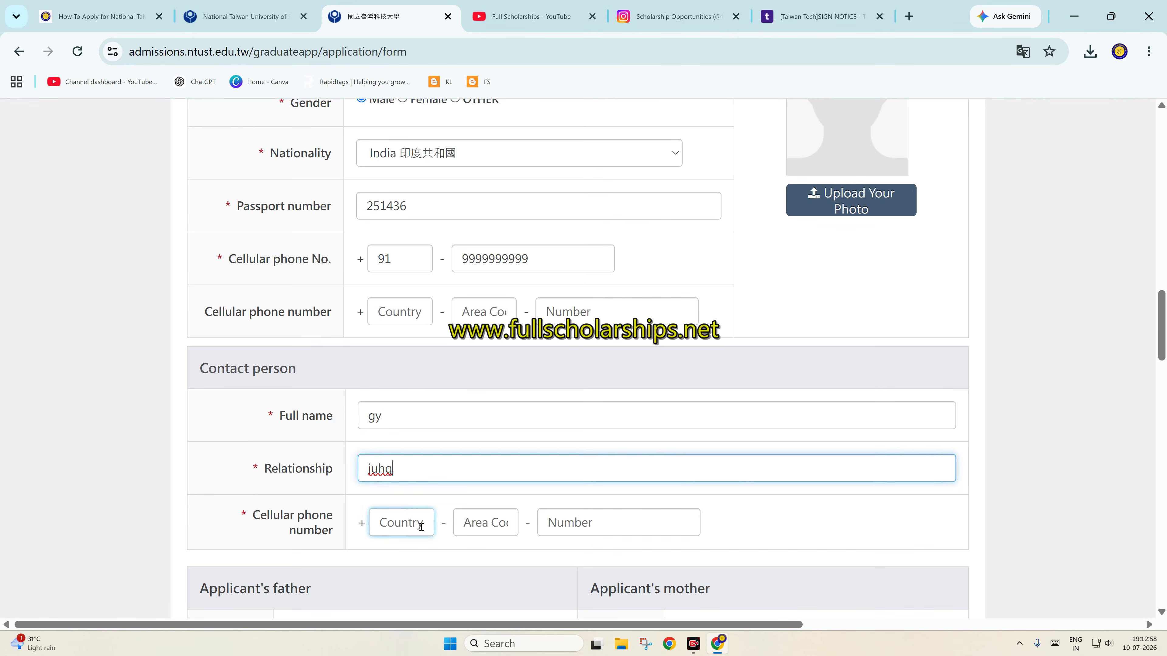
Fill in the contact person's phone country code, area code and number
{"action": "left_click", "coordinate": [399, 521]}
{"action": "type", "text": "91"}
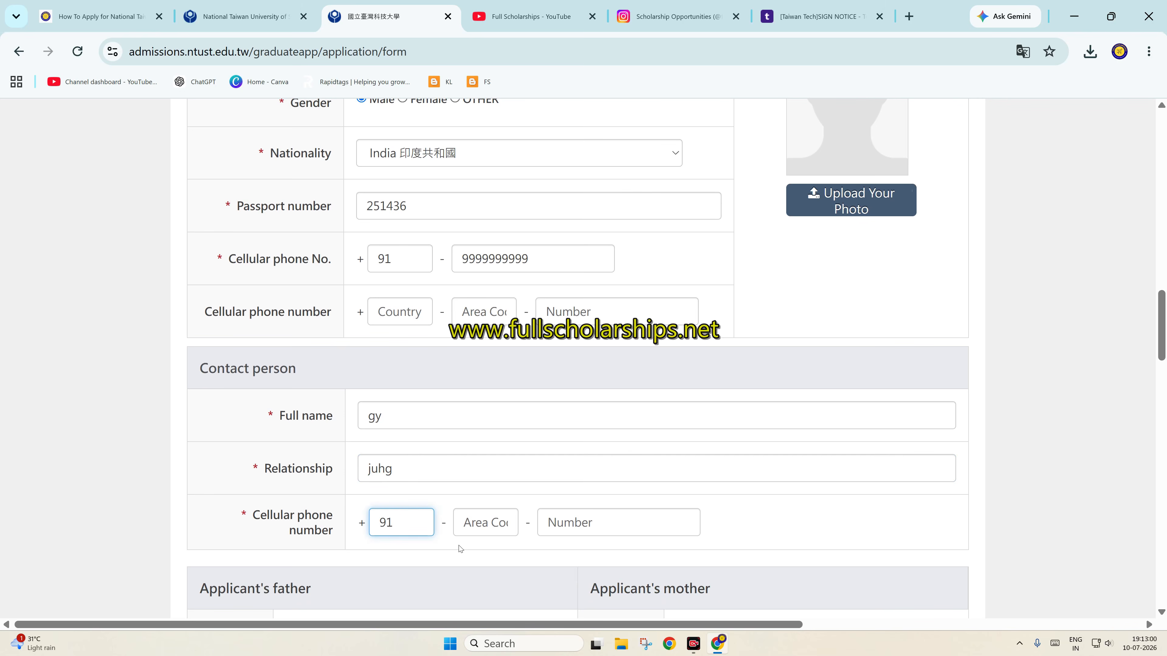
{"action": "left_click", "coordinate": [482, 523]}
{"action": "type", "text": "00"}
{"action": "left_click", "coordinate": [612, 521]}
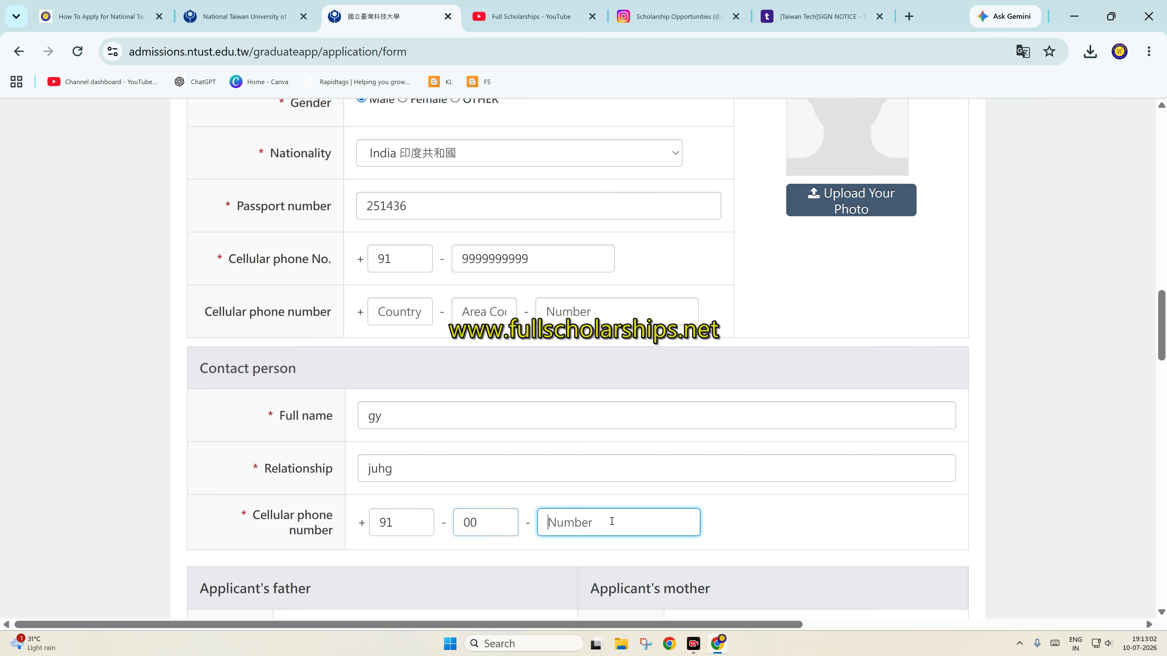
{"action": "type", "text": "0022002200"}
{"action": "scroll", "coordinate": [593, 525], "scroll_direction": "down", "scroll_amount": 6}
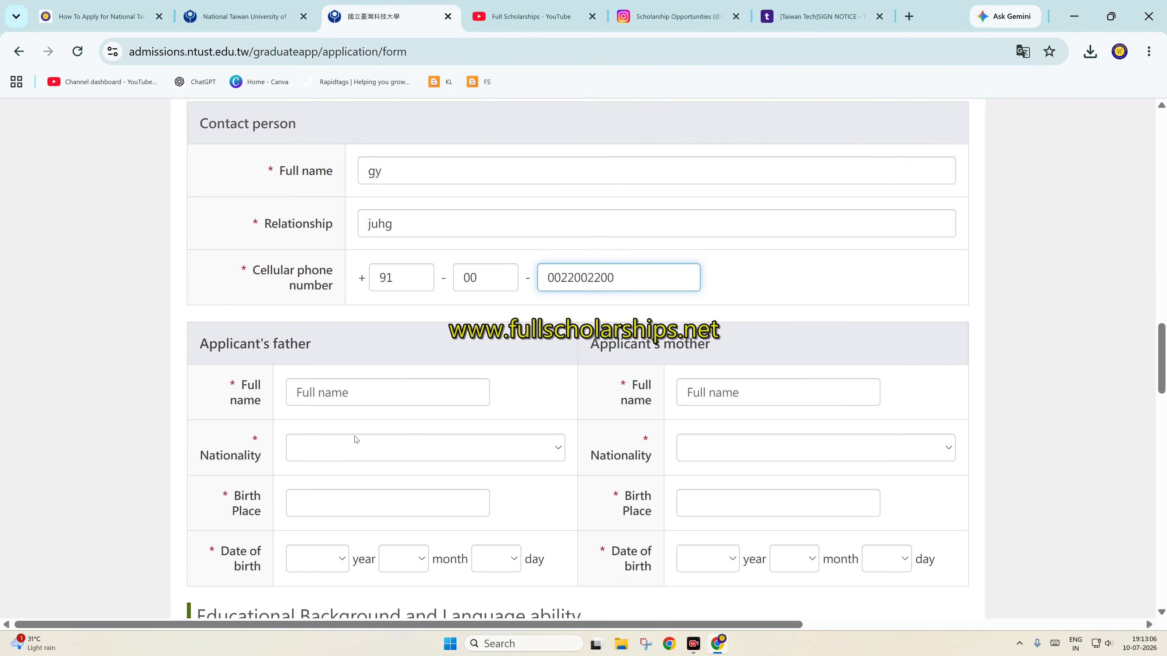
{"action": "left_click", "coordinate": [308, 403]}
Enter the father's name, India as nationality, and his birth place
{"action": "type", "text": "jhf"}
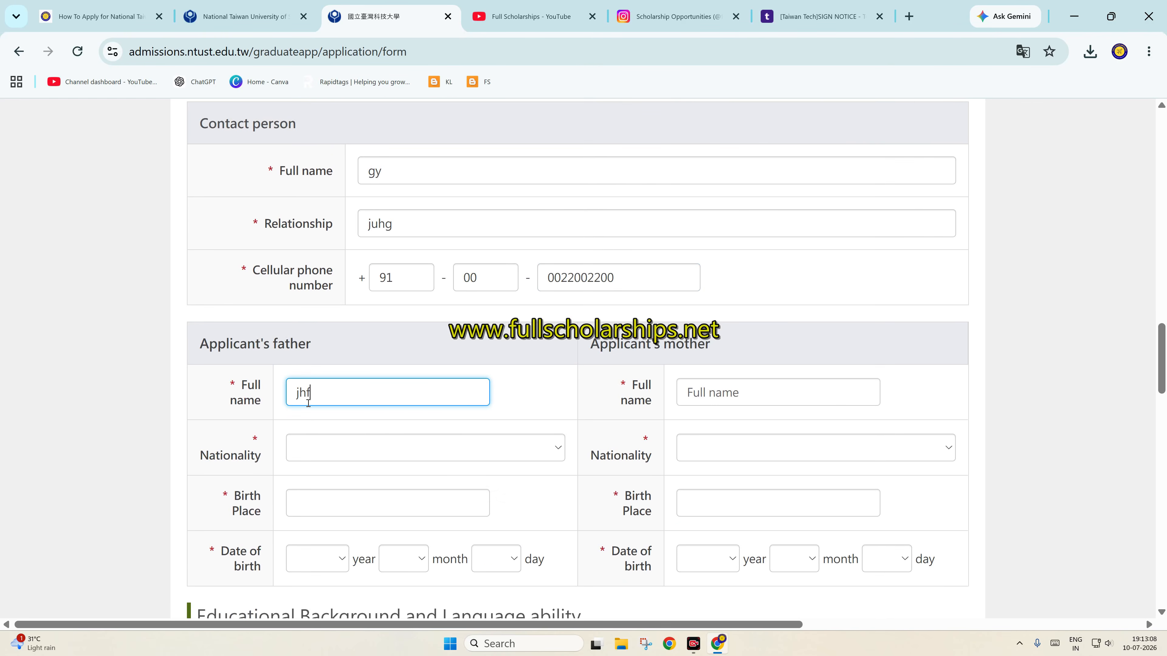
{"action": "left_click", "coordinate": [347, 461]}
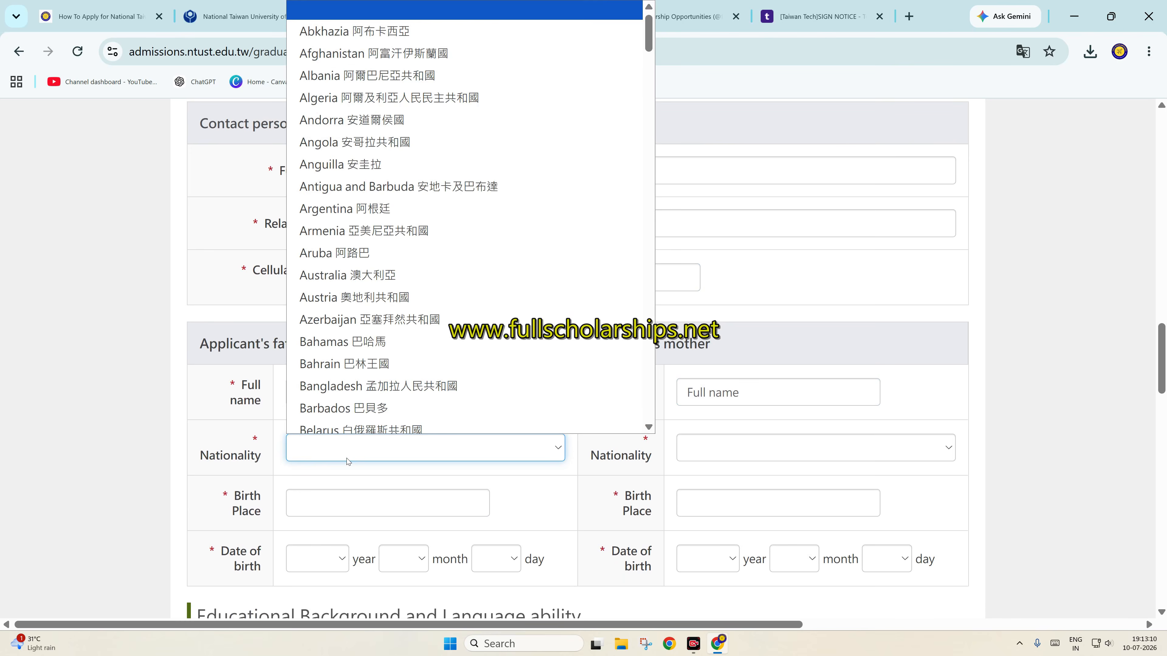
{"action": "type", "text": "in"}
{"action": "key", "text": "Return"}
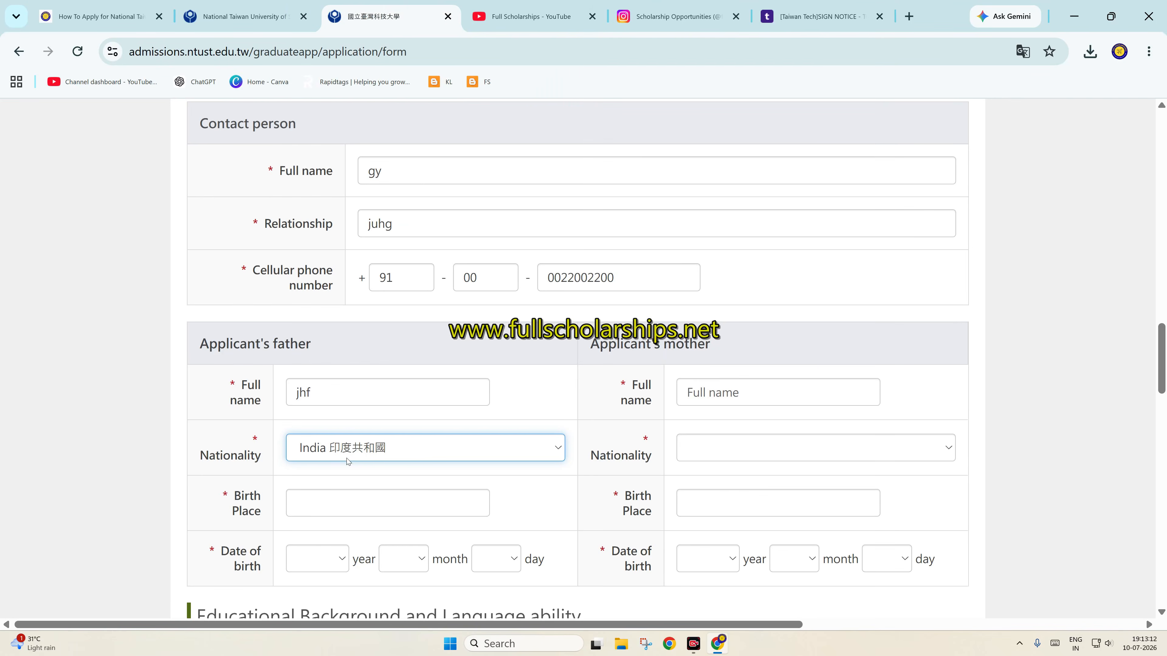
{"action": "left_click", "coordinate": [359, 502]}
{"action": "type", "text": "jhjfg"}
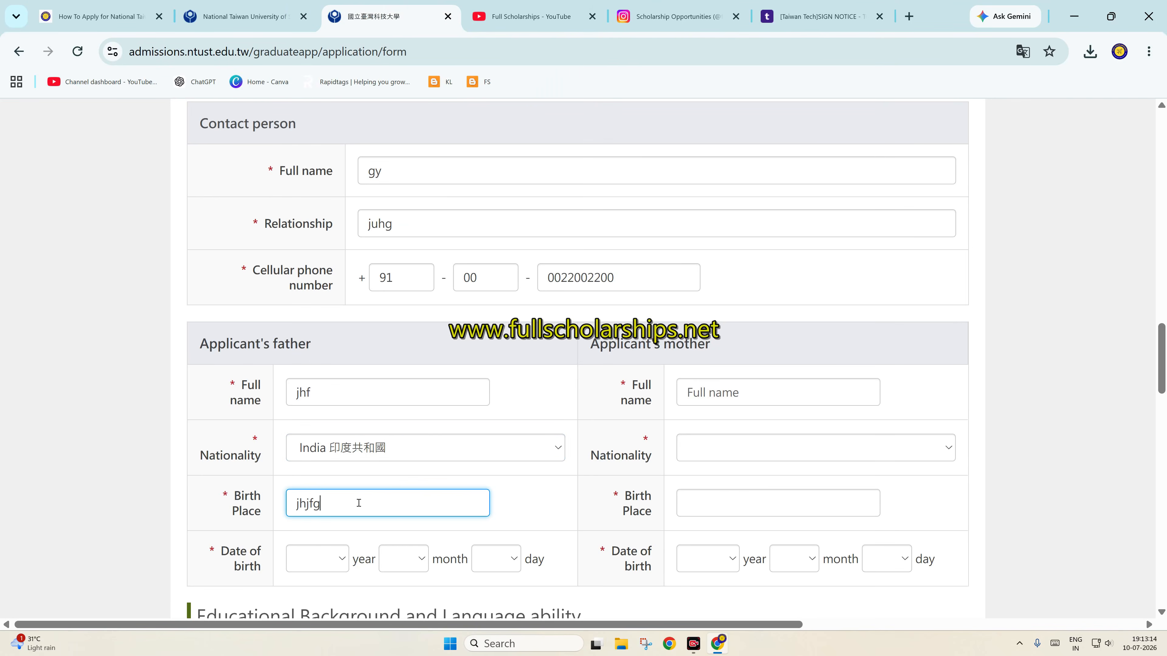
Set the father's date of birth to 1984-01-01
{"action": "left_click", "coordinate": [333, 563]}
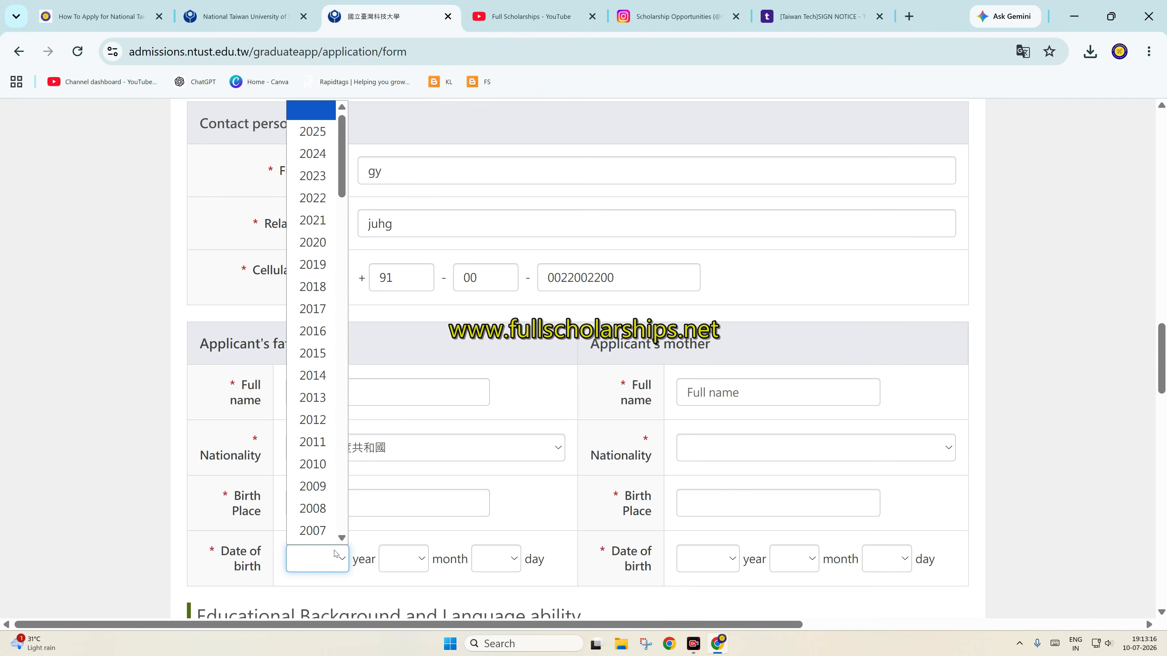
{"action": "scroll", "coordinate": [321, 486], "scroll_direction": "down", "scroll_amount": 7}
{"action": "left_click", "coordinate": [319, 527]}
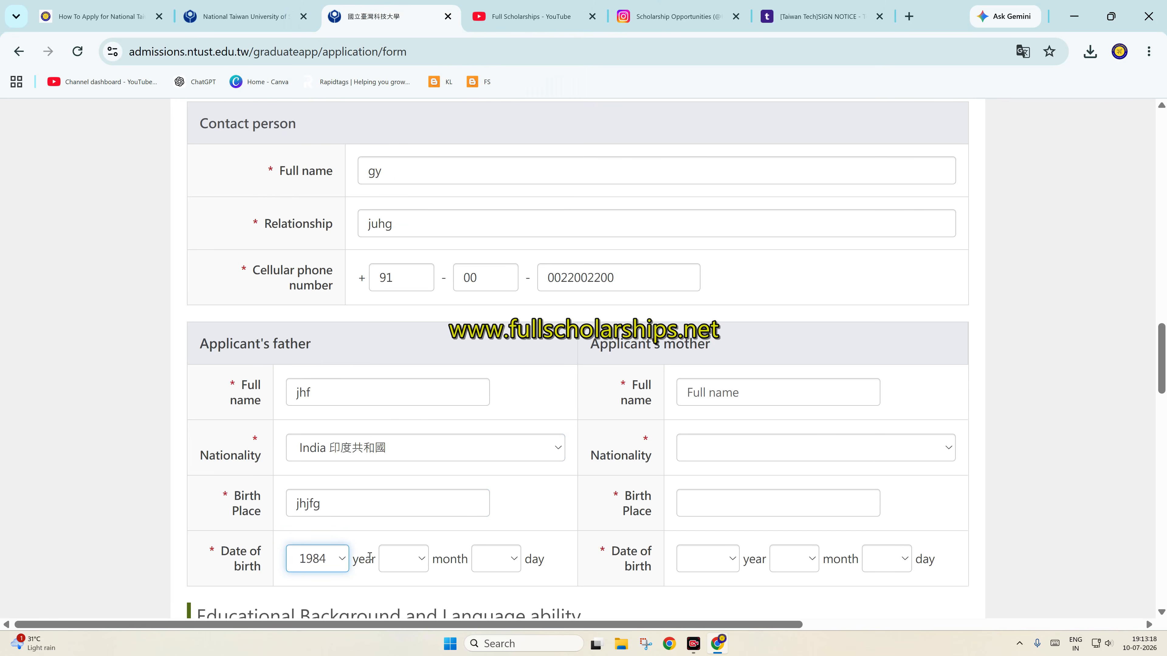
{"action": "left_click", "coordinate": [400, 558]}
{"action": "left_click", "coordinate": [404, 288]}
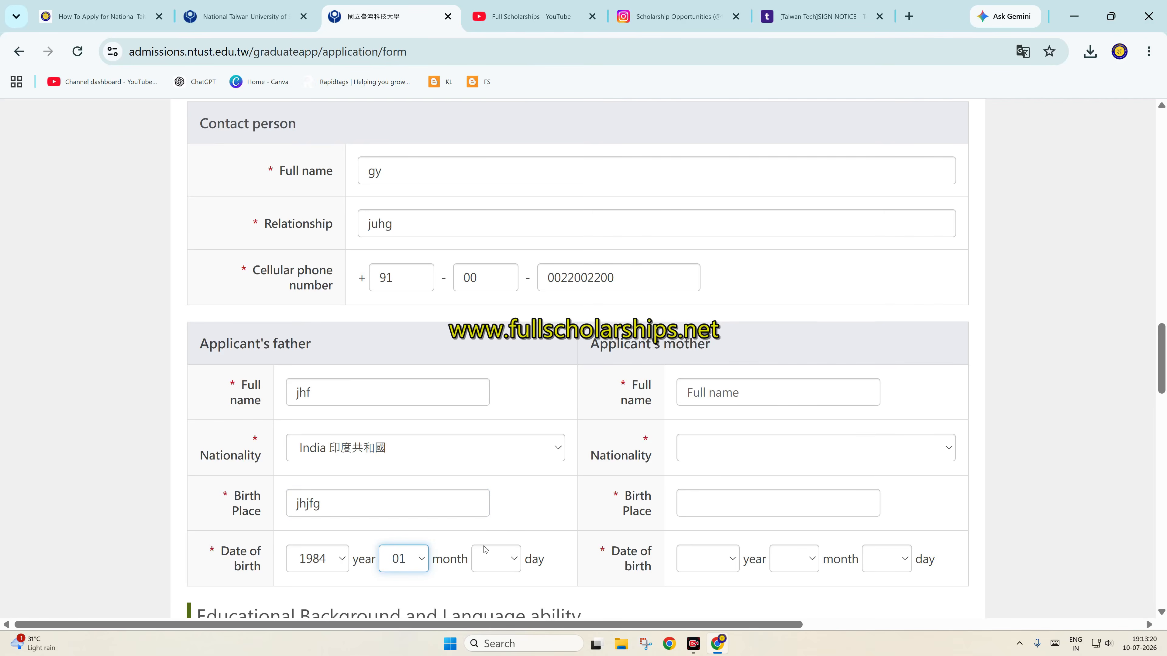
{"action": "left_click", "coordinate": [485, 549]}
{"action": "left_click", "coordinate": [488, 113]}
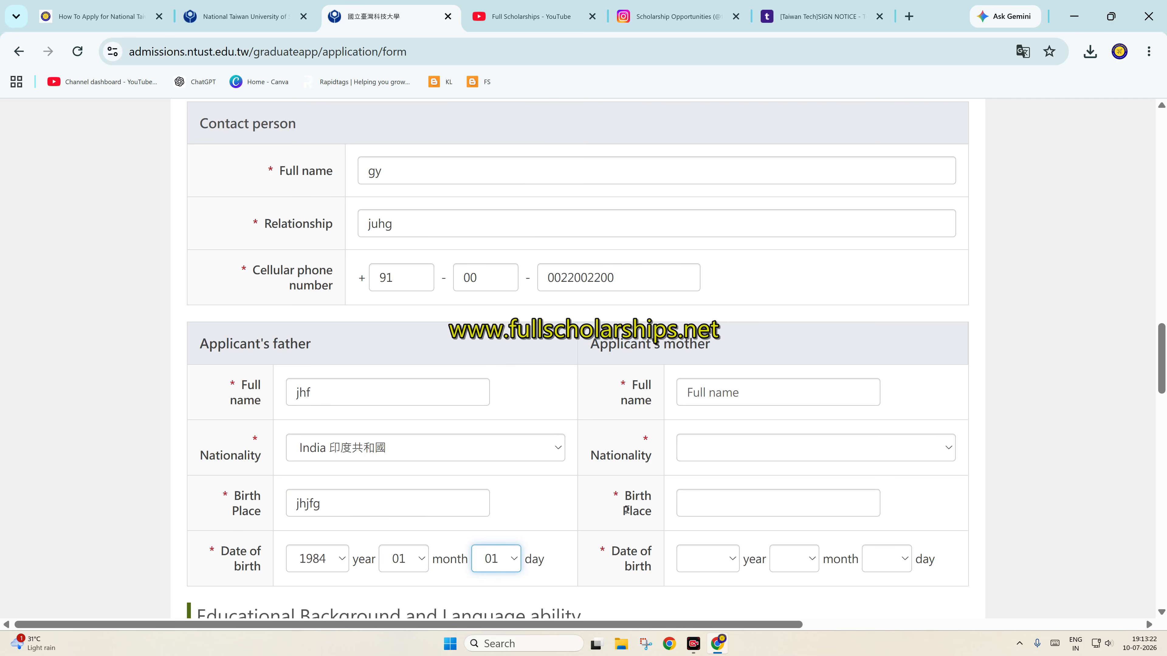
Enter the mother's name, India as nationality, and her birth place
{"action": "left_click", "coordinate": [690, 391]}
{"action": "type", "text": "ffse"}
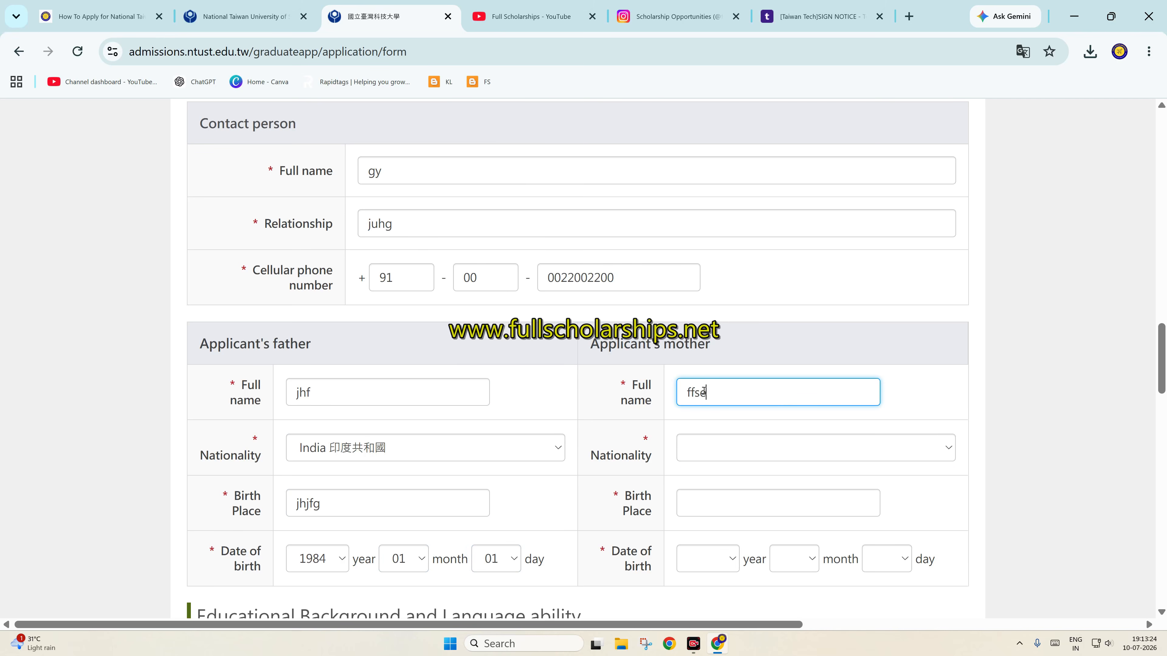
{"action": "left_click", "coordinate": [741, 450]}
{"action": "key", "text": "i"}
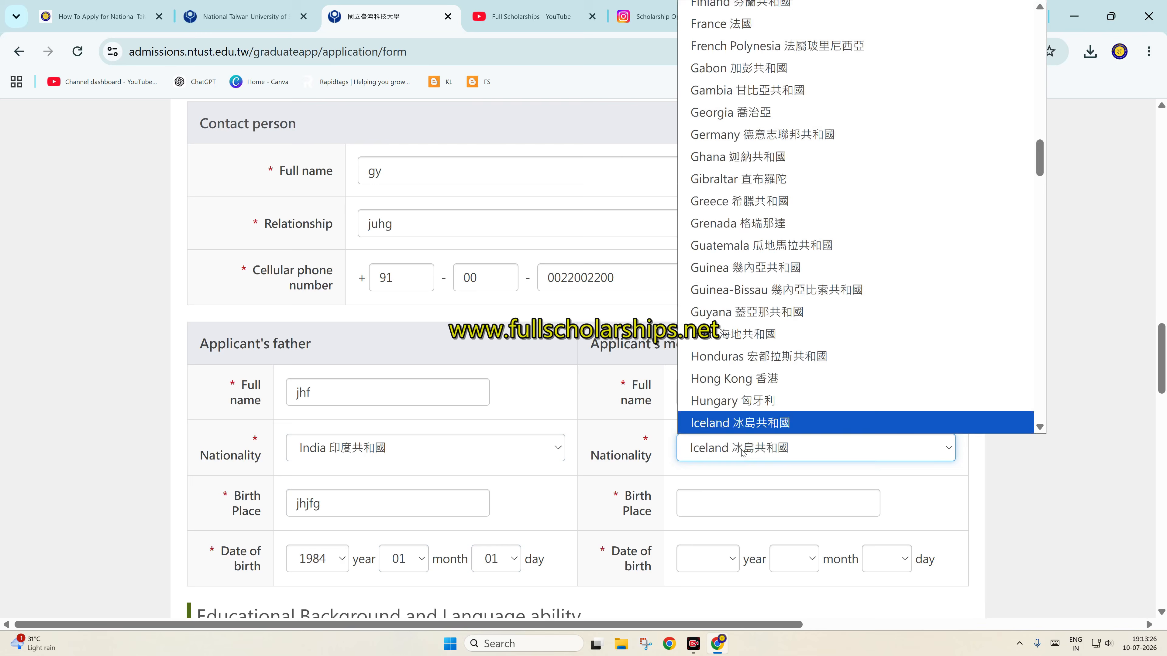
{"action": "key", "text": "n"}
{"action": "key", "text": "Return"}
{"action": "left_click", "coordinate": [712, 506]}
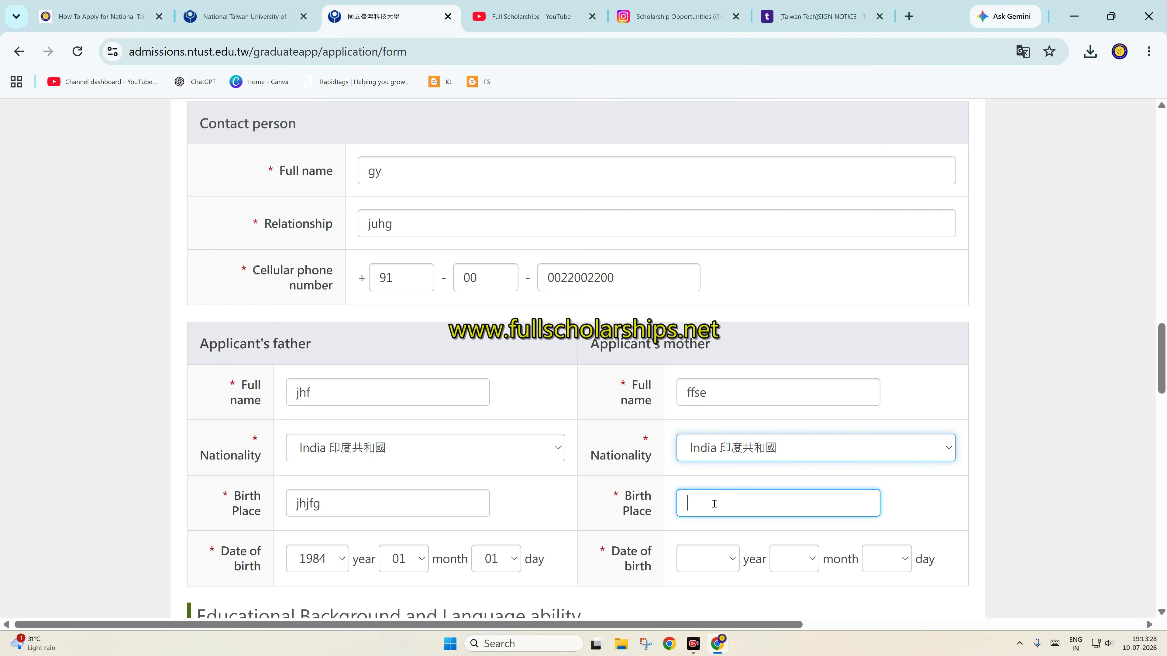
{"action": "left_click", "coordinate": [699, 566]}
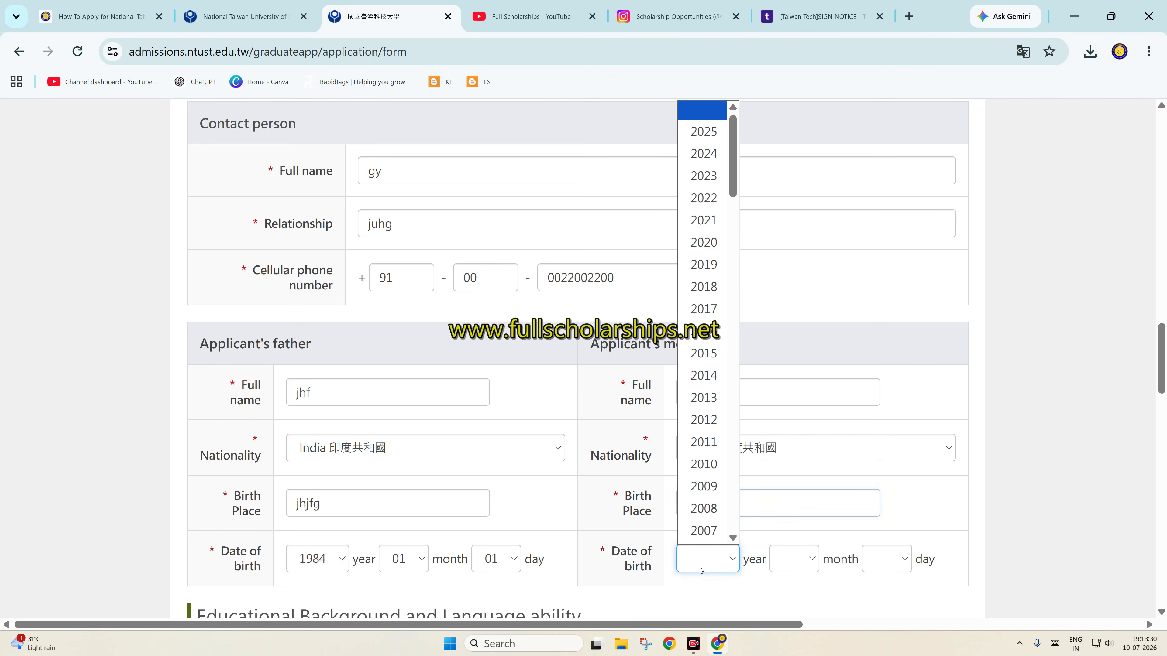
{"action": "scroll", "coordinate": [733, 311], "scroll_direction": "down", "scroll_amount": 4}
{"action": "scroll", "coordinate": [733, 311], "scroll_direction": "up", "scroll_amount": 1}
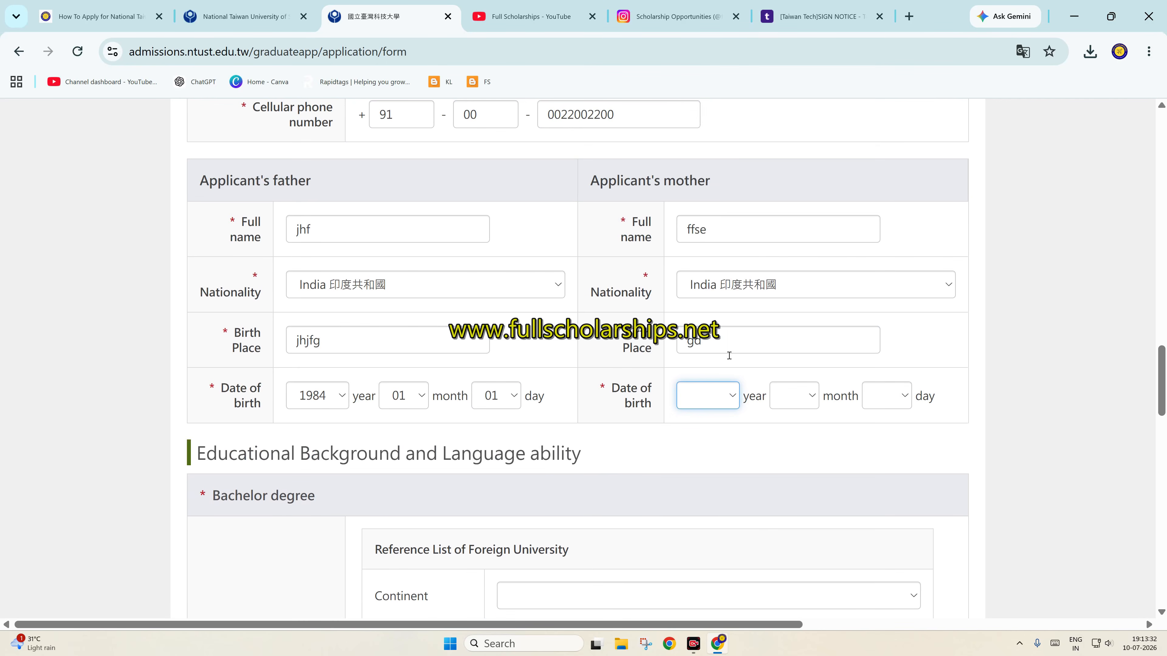
{"action": "left_click", "coordinate": [717, 395]}
{"action": "scroll", "coordinate": [707, 230], "scroll_direction": "down", "scroll_amount": 10}
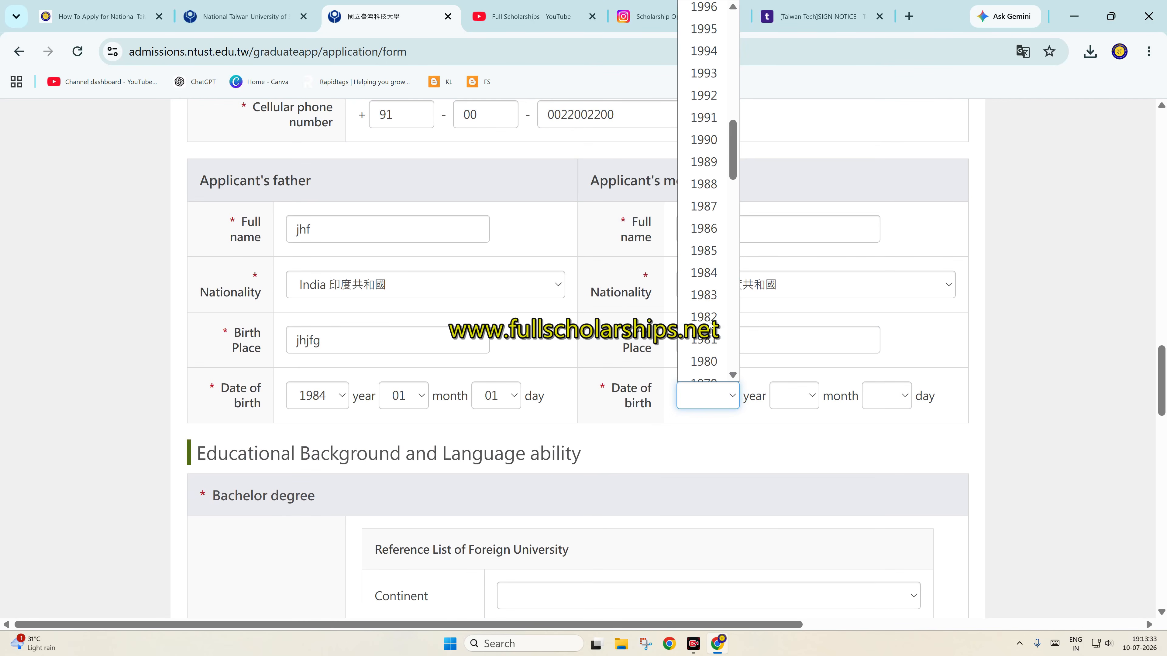
{"action": "left_click", "coordinate": [712, 363]}
{"action": "left_click", "coordinate": [800, 395]}
{"action": "left_click", "coordinate": [807, 371]}
{"action": "left_click", "coordinate": [886, 395]}
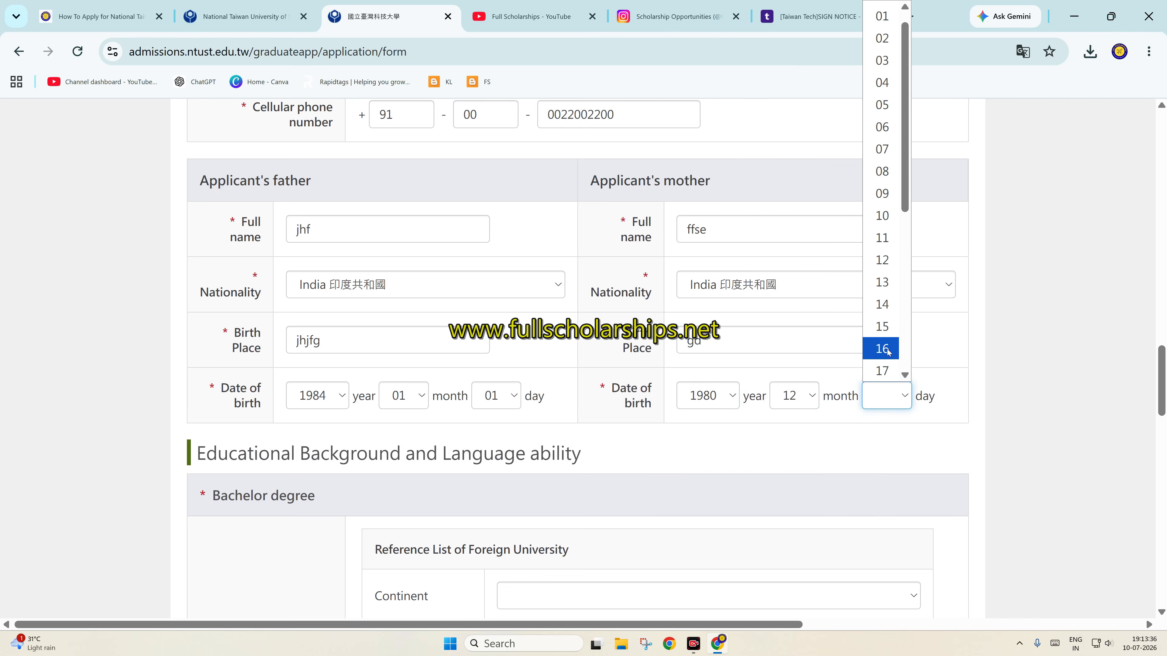
{"action": "left_click", "coordinate": [888, 351]}
{"action": "scroll", "coordinate": [589, 420], "scroll_direction": "down", "scroll_amount": 4}
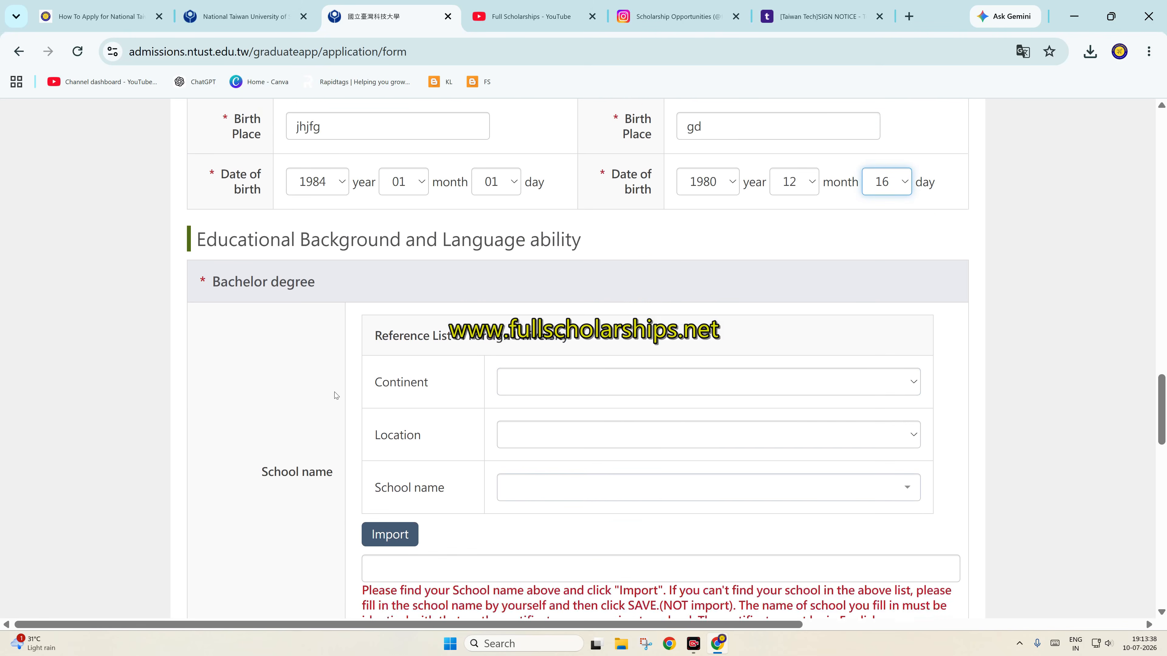
{"action": "scroll", "coordinate": [335, 396], "scroll_direction": "down", "scroll_amount": 1}
In the foreign university reference list, set continent to Asia and location to India
{"action": "left_click", "coordinate": [541, 343]}
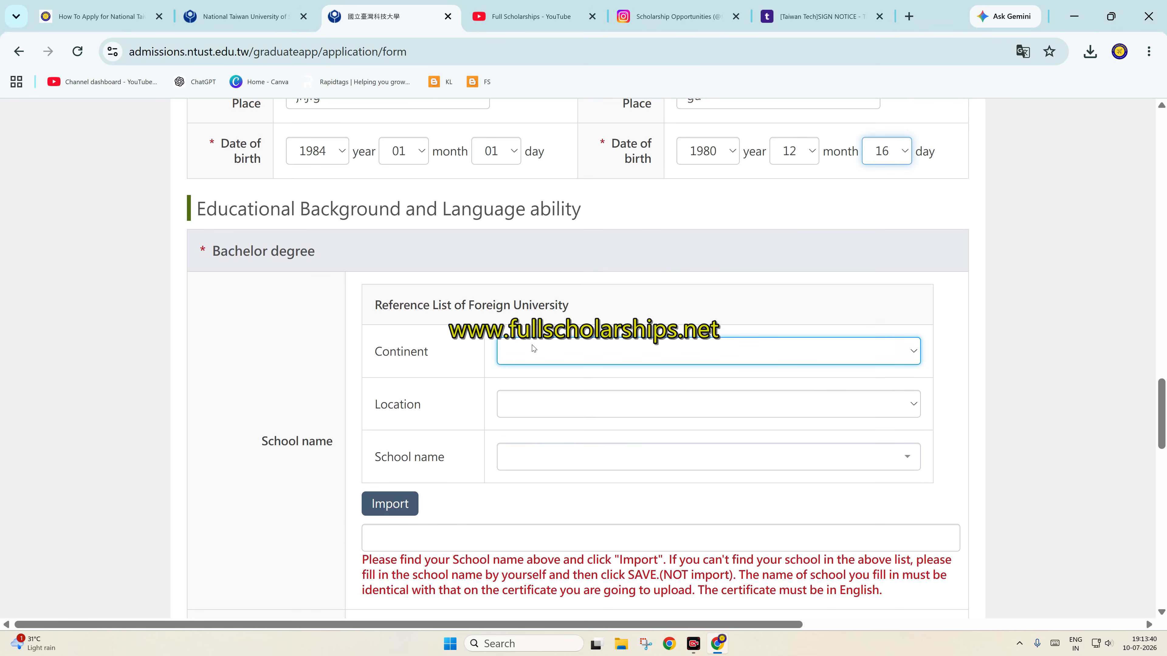
{"action": "left_click", "coordinate": [523, 357]}
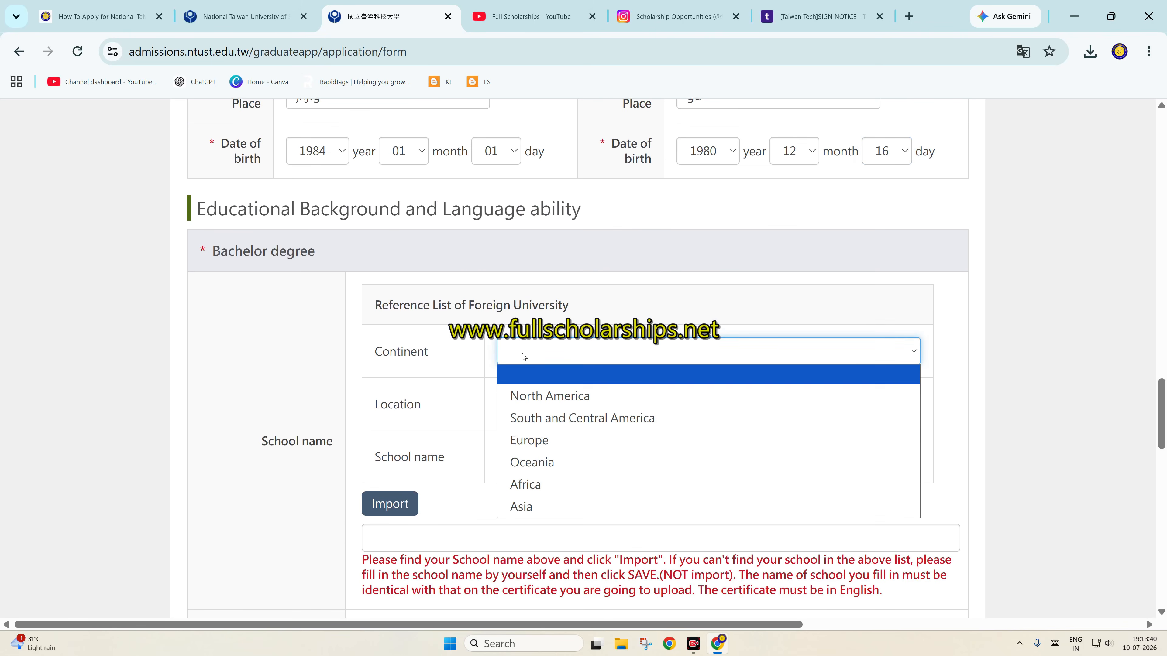
{"action": "left_click", "coordinate": [528, 507]}
{"action": "left_click", "coordinate": [529, 405]}
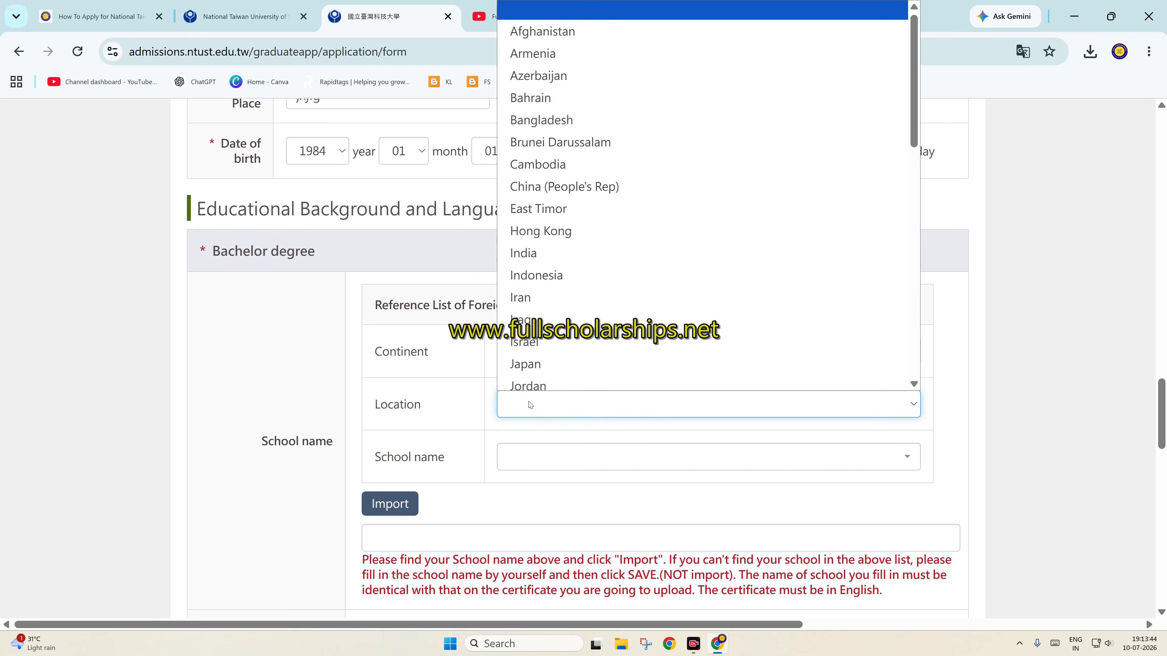
{"action": "left_click", "coordinate": [540, 251]}
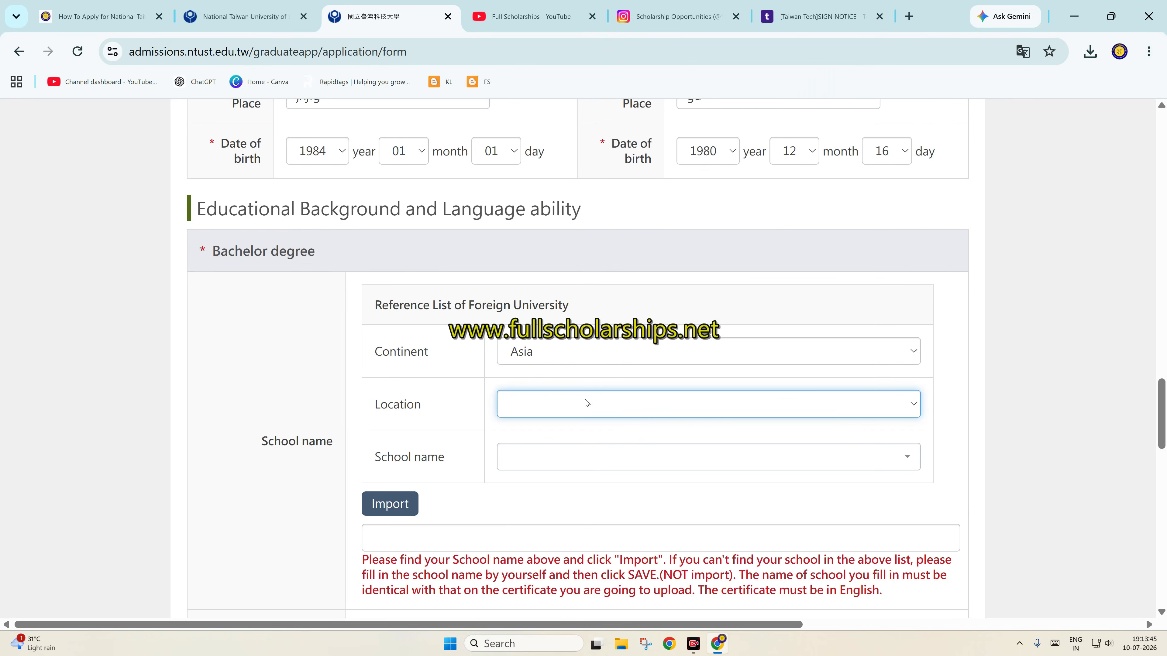
Search the Indian universities and select English & Foreign Languages University
{"action": "left_click", "coordinate": [543, 459]}
{"action": "scroll", "coordinate": [558, 398], "scroll_direction": "down", "scroll_amount": 5}
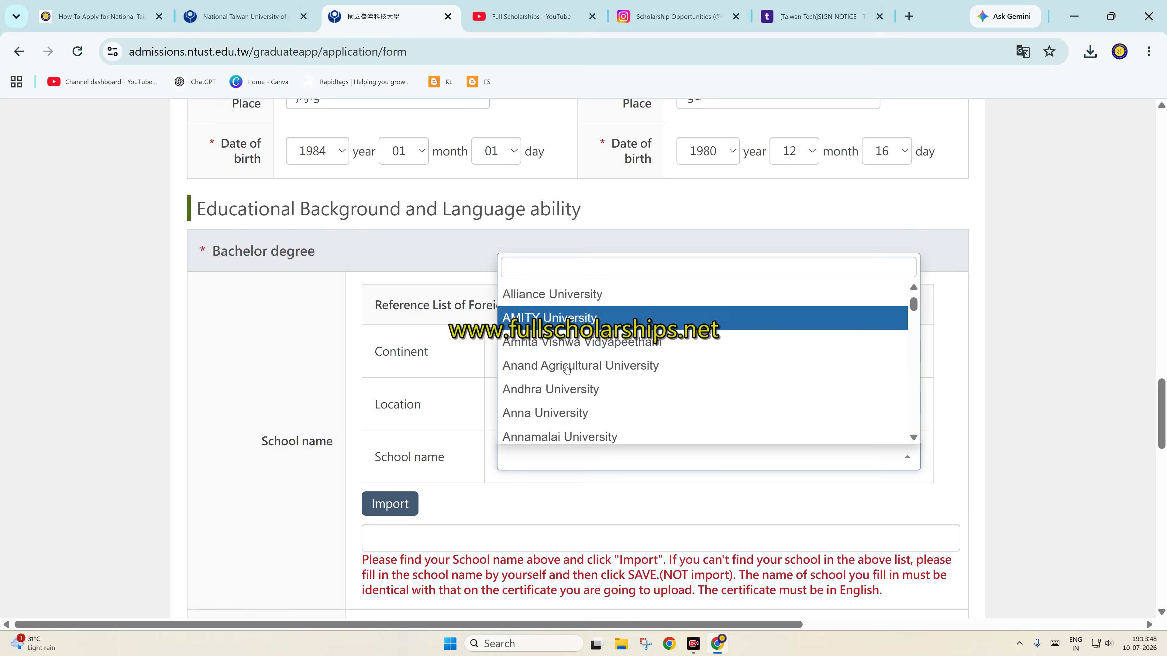
{"action": "scroll", "coordinate": [566, 372], "scroll_direction": "up", "scroll_amount": 5}
{"action": "type", "text": "oth"}
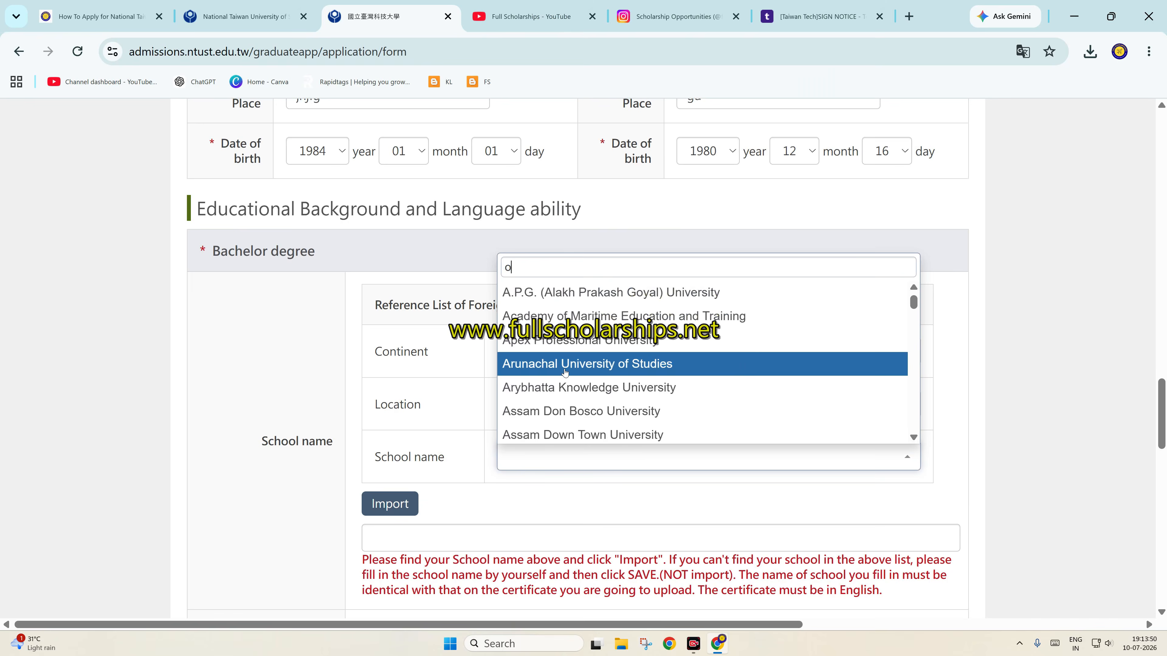
{"action": "key", "text": "BackSpace"}
{"action": "key", "text": "BackSpace"}
{"action": "key", "text": "BackSpace"}
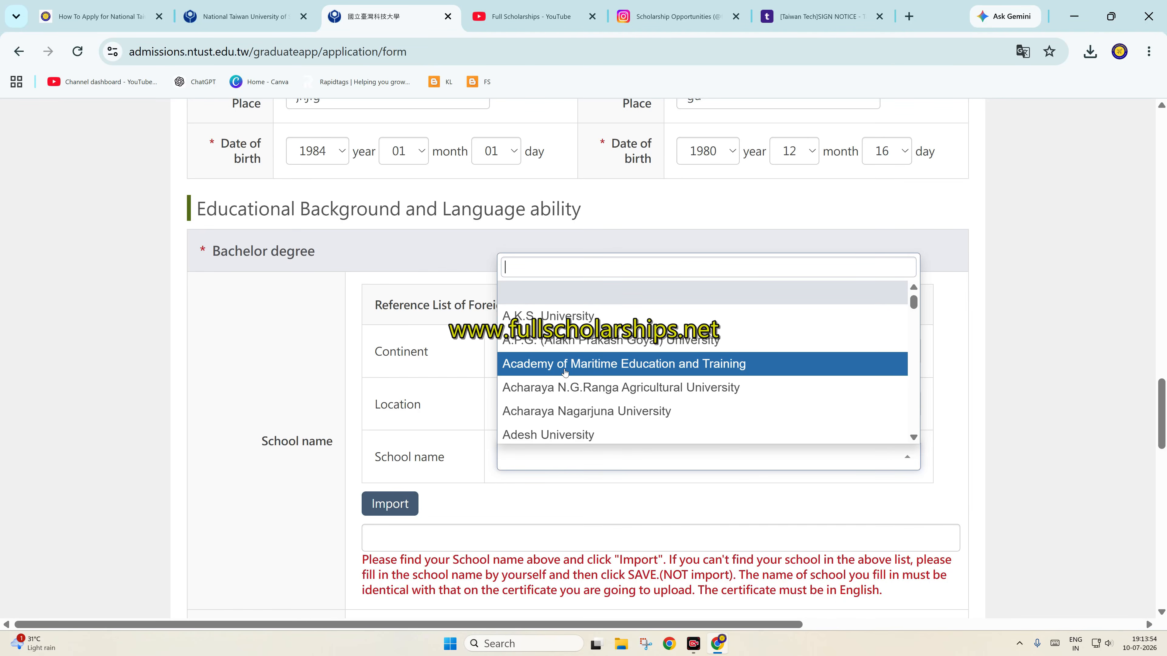
{"action": "type", "text": "ign"}
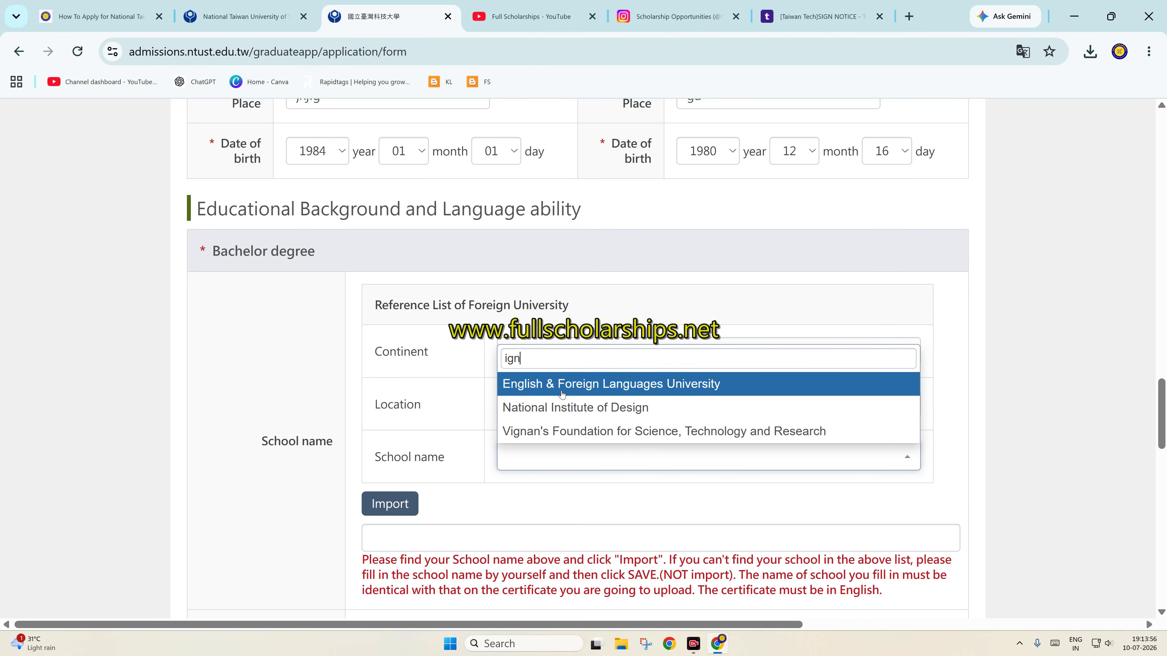
{"action": "left_click", "coordinate": [577, 392]}
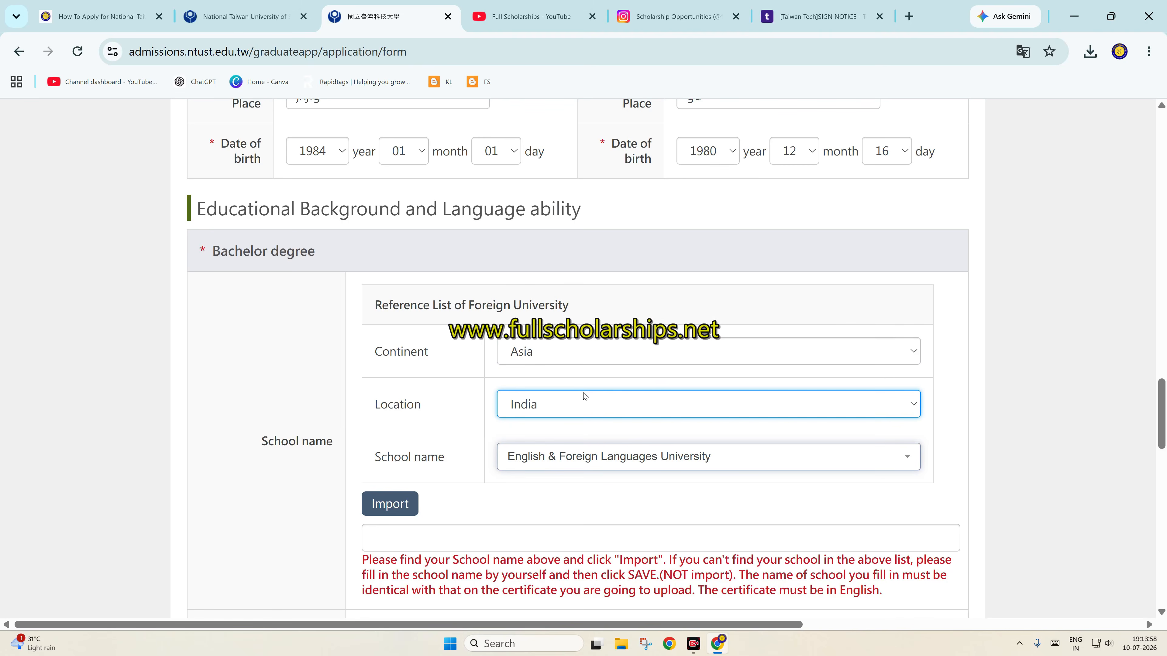
{"action": "scroll", "coordinate": [585, 396], "scroll_direction": "down", "scroll_amount": 3}
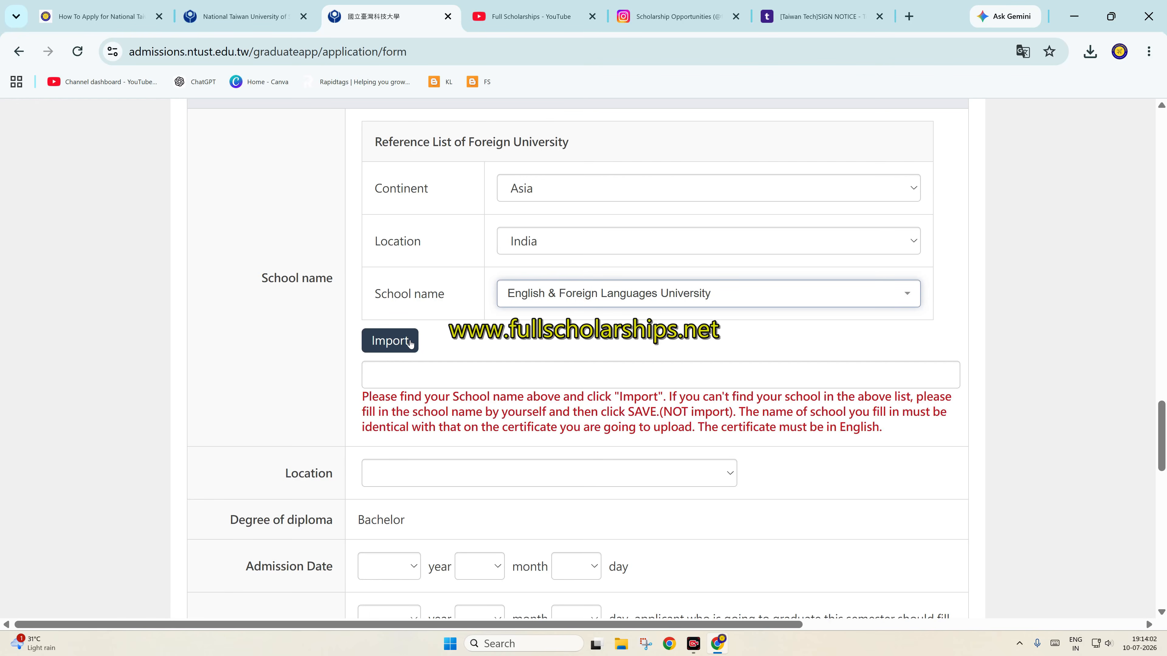
Import the chosen school name and set the location to India
{"action": "left_click", "coordinate": [410, 343]}
{"action": "scroll", "coordinate": [410, 344], "scroll_direction": "down", "scroll_amount": 3}
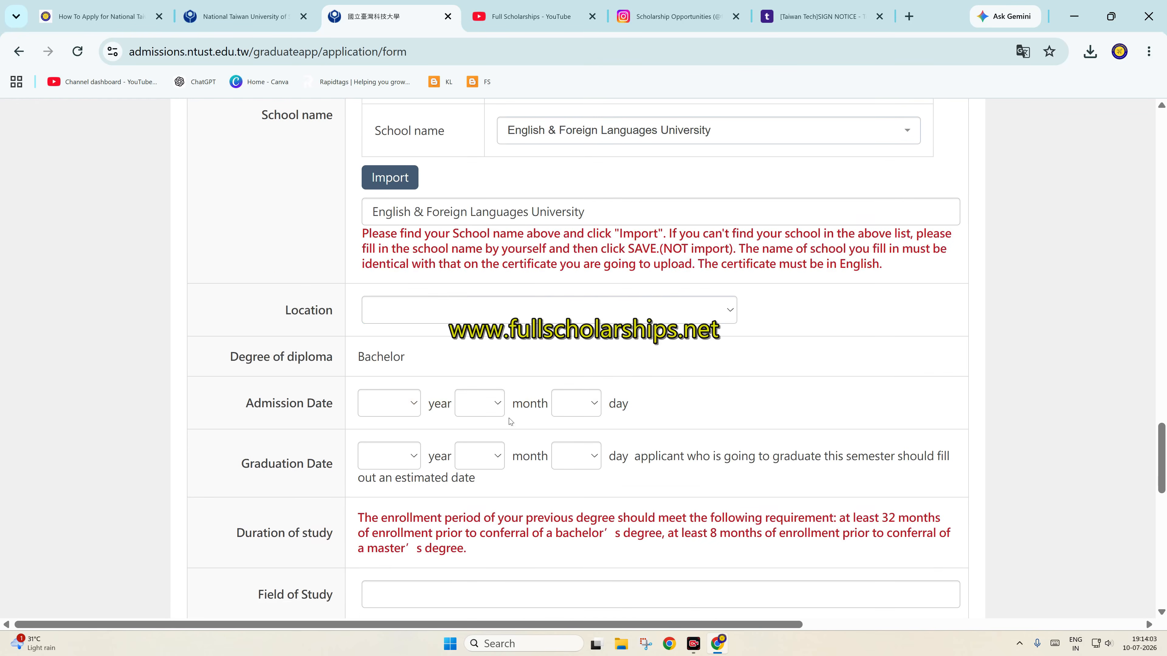
{"action": "left_click", "coordinate": [418, 311]}
{"action": "type", "text": "in"}
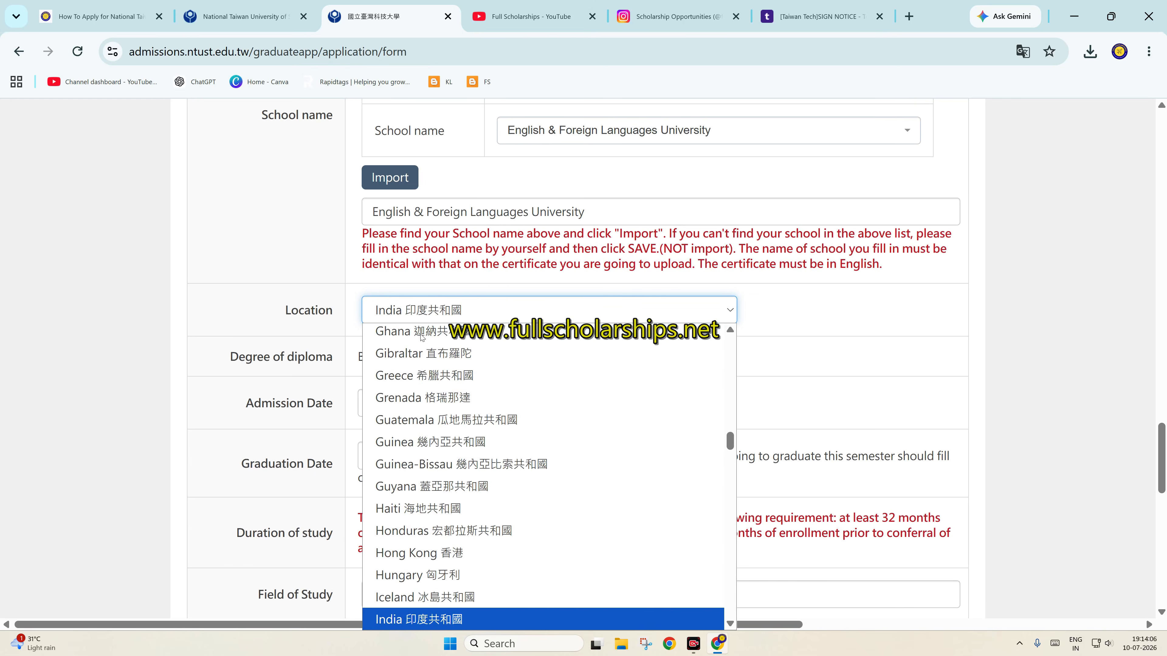
{"action": "key", "text": "Return"}
Set the admission date to 2021-01-01
{"action": "left_click", "coordinate": [390, 401]}
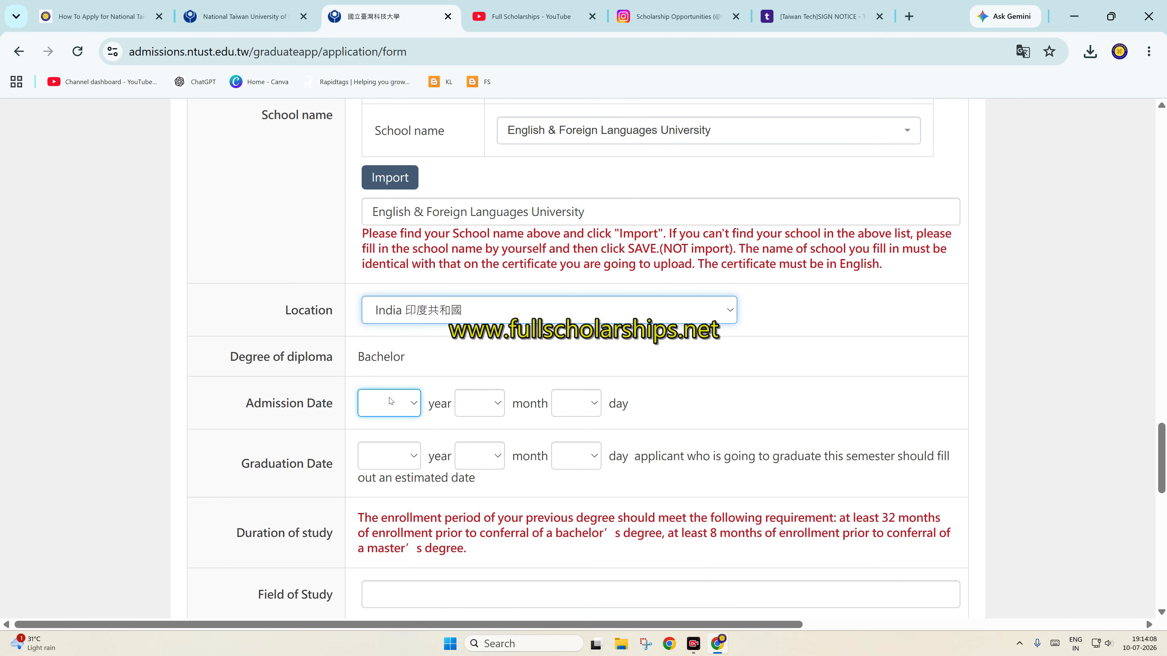
{"action": "left_click", "coordinate": [390, 401]}
{"action": "scroll", "coordinate": [390, 234], "scroll_direction": "down", "scroll_amount": 10}
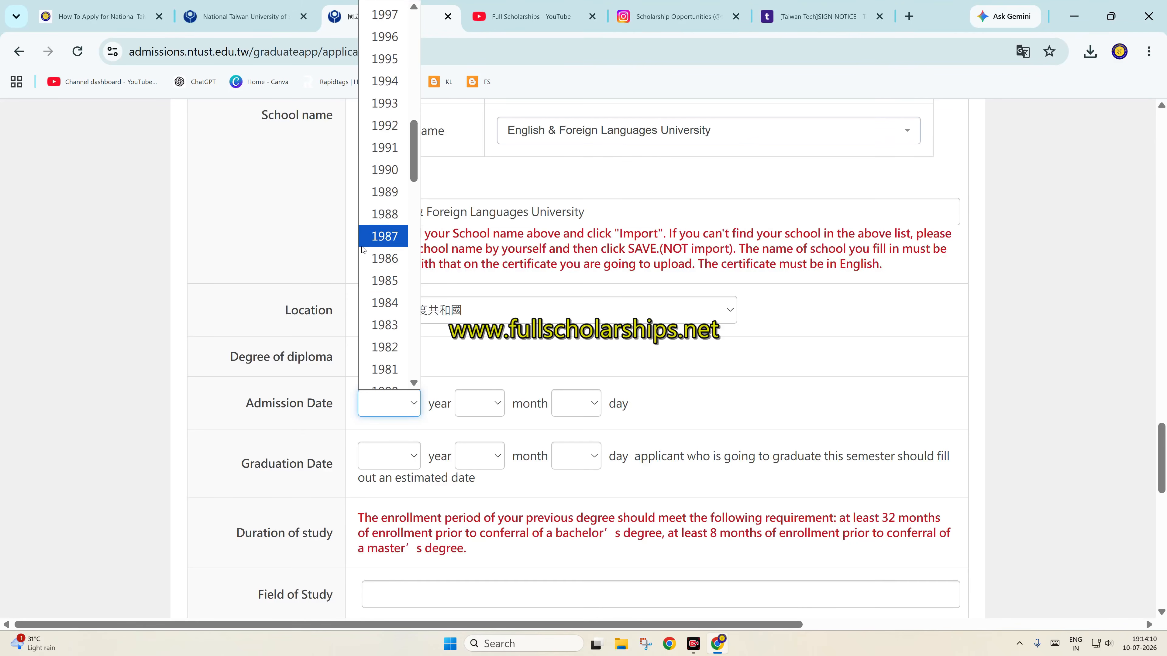
{"action": "scroll", "coordinate": [389, 196], "scroll_direction": "up", "scroll_amount": 2}
{"action": "scroll", "coordinate": [389, 196], "scroll_direction": "up", "scroll_amount": 10}
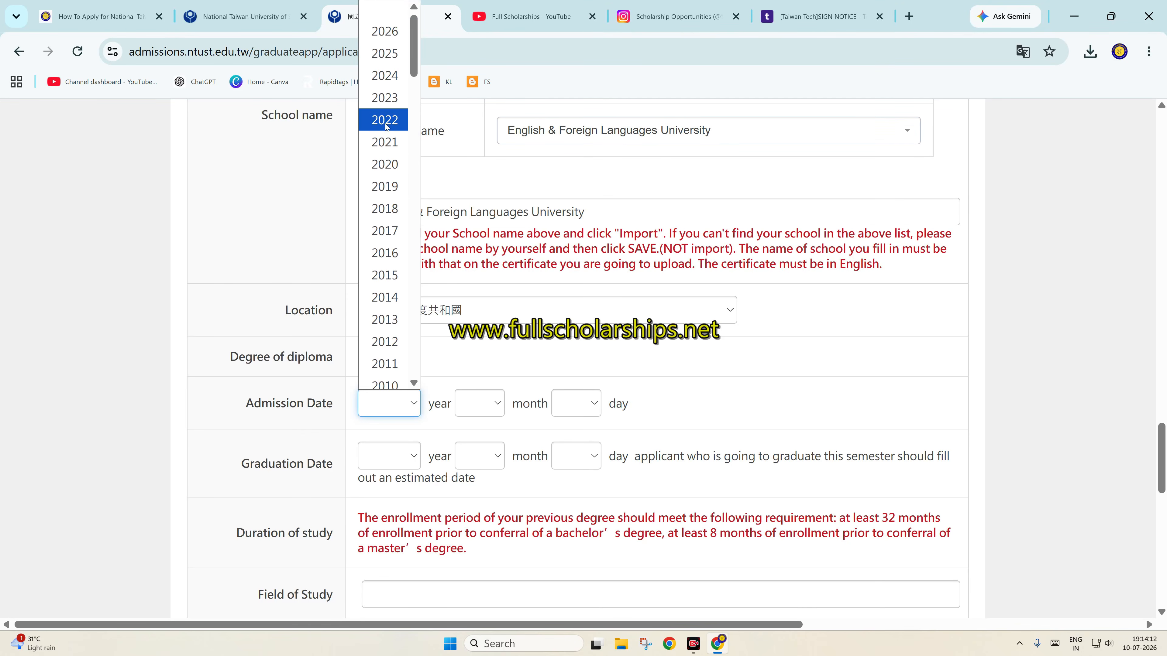
{"action": "left_click", "coordinate": [385, 142]}
{"action": "left_click", "coordinate": [480, 403]}
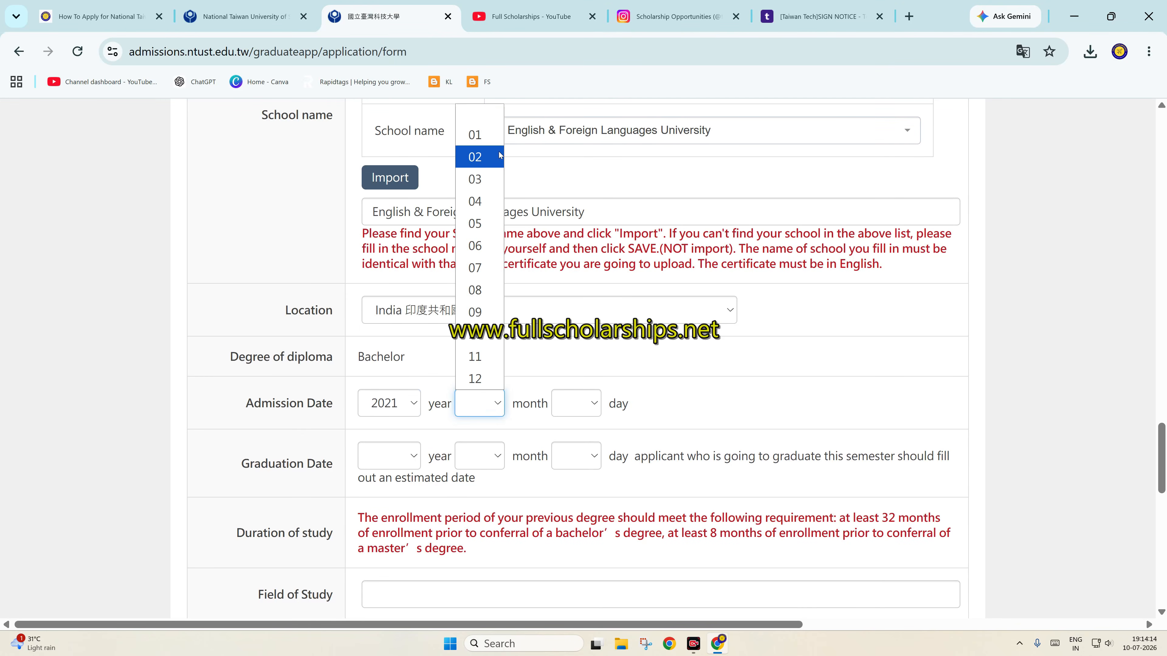
{"action": "left_click", "coordinate": [478, 135]}
{"action": "left_click", "coordinate": [576, 403]}
{"action": "scroll", "coordinate": [572, 230], "scroll_direction": "down", "scroll_amount": 2}
{"action": "scroll", "coordinate": [573, 32], "scroll_direction": "up", "scroll_amount": 2}
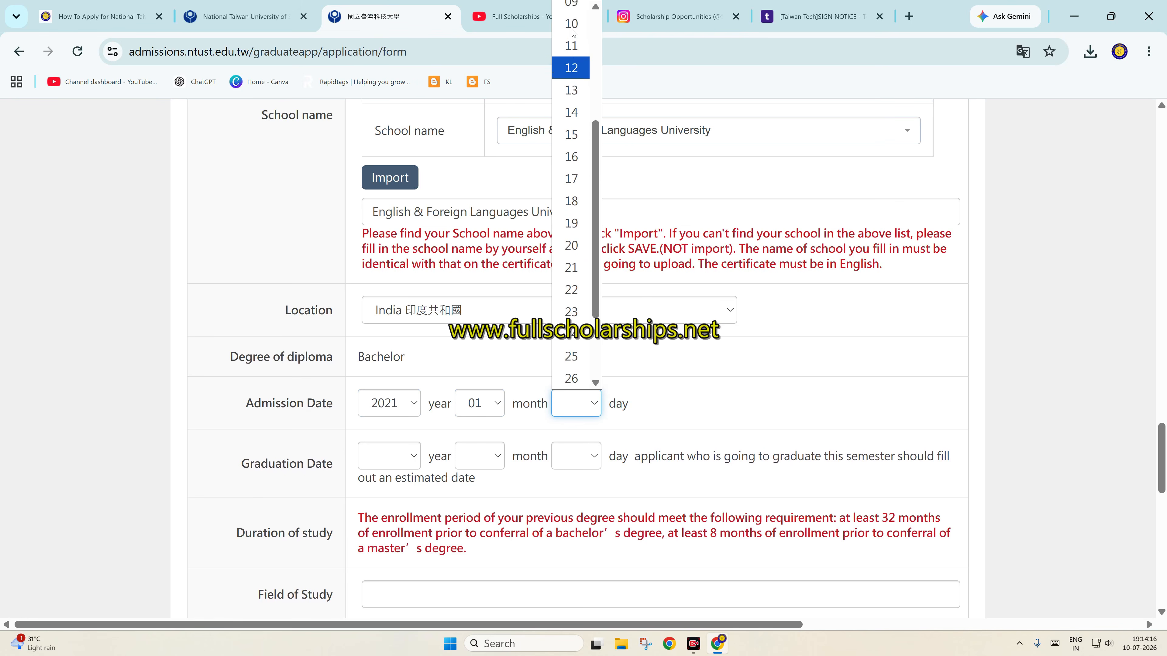
{"action": "scroll", "coordinate": [572, 33], "scroll_direction": "up", "scroll_amount": 3}
{"action": "left_click", "coordinate": [570, 53]}
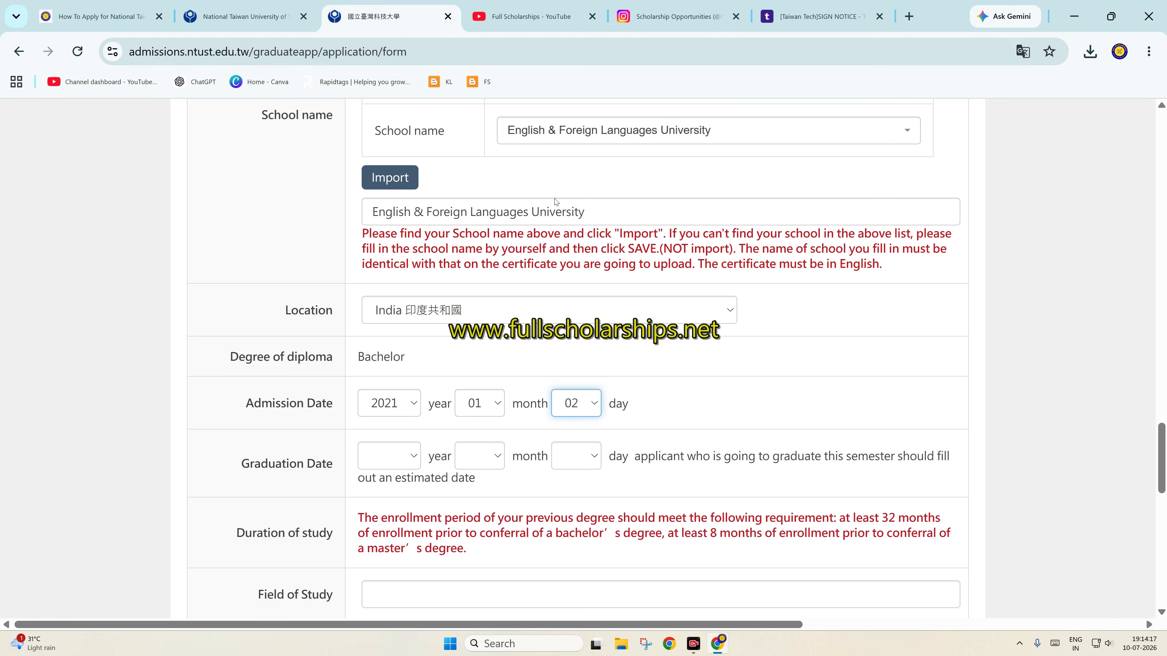
{"action": "left_click", "coordinate": [565, 407]}
{"action": "left_click", "coordinate": [572, 23]}
Set the graduation date to 2025-12-20 and the field of study to engg
{"action": "left_click", "coordinate": [390, 460]}
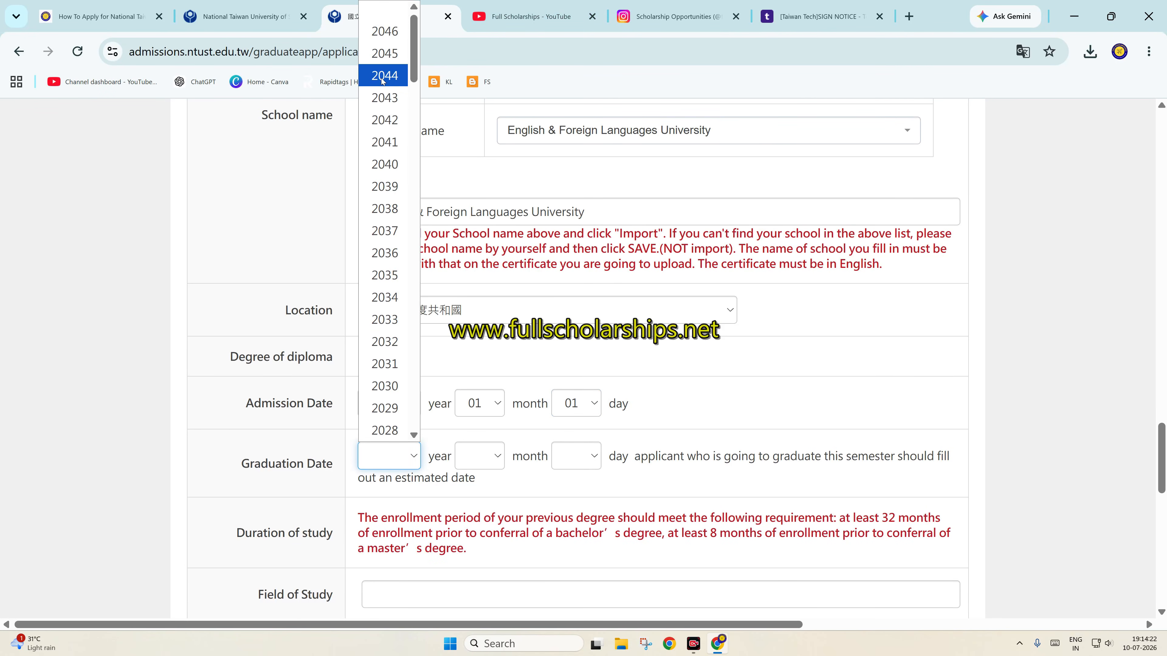
{"action": "scroll", "coordinate": [384, 294], "scroll_direction": "down", "scroll_amount": 5}
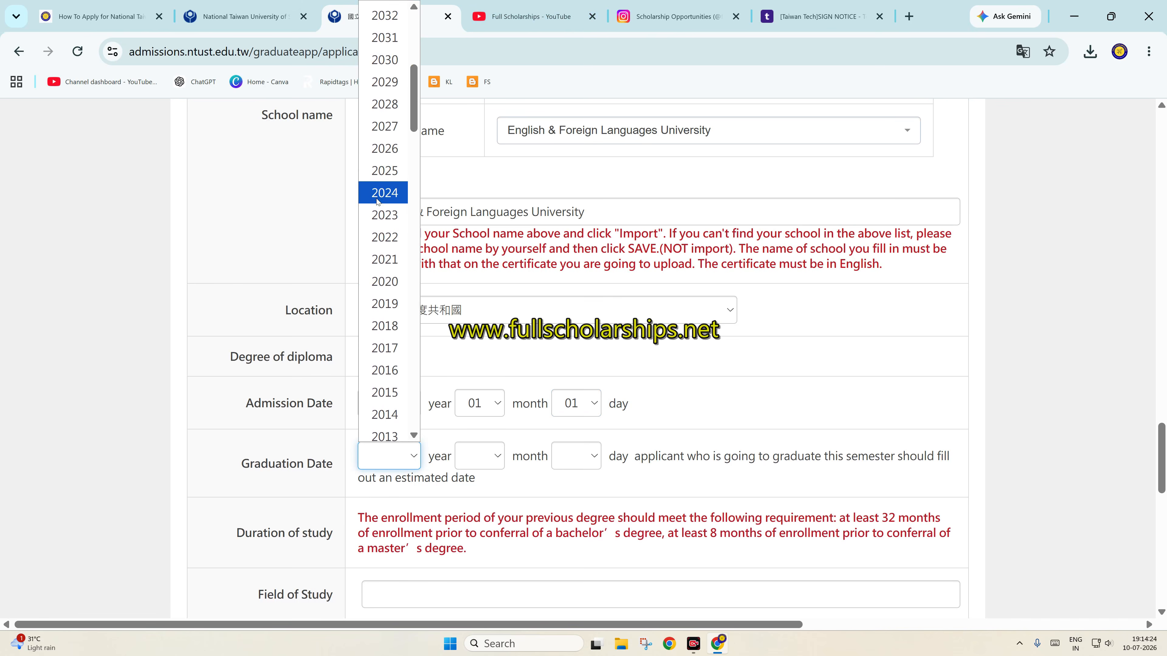
{"action": "left_click", "coordinate": [382, 170]}
{"action": "left_click", "coordinate": [486, 450]}
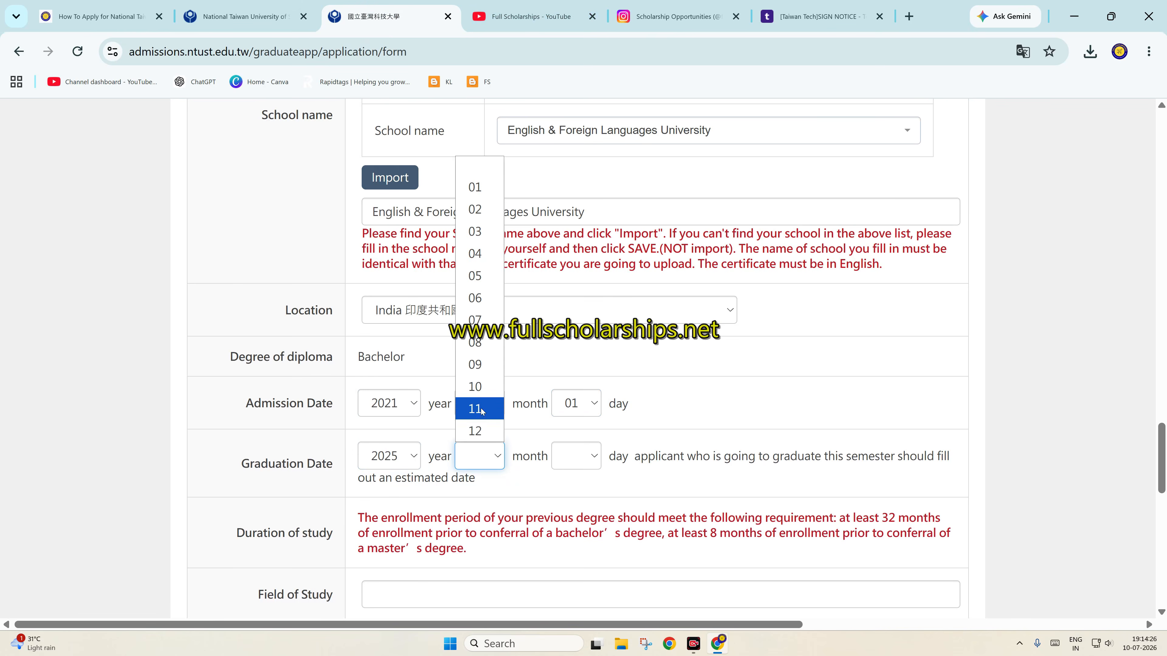
{"action": "left_click", "coordinate": [478, 431]}
{"action": "left_click", "coordinate": [573, 456]}
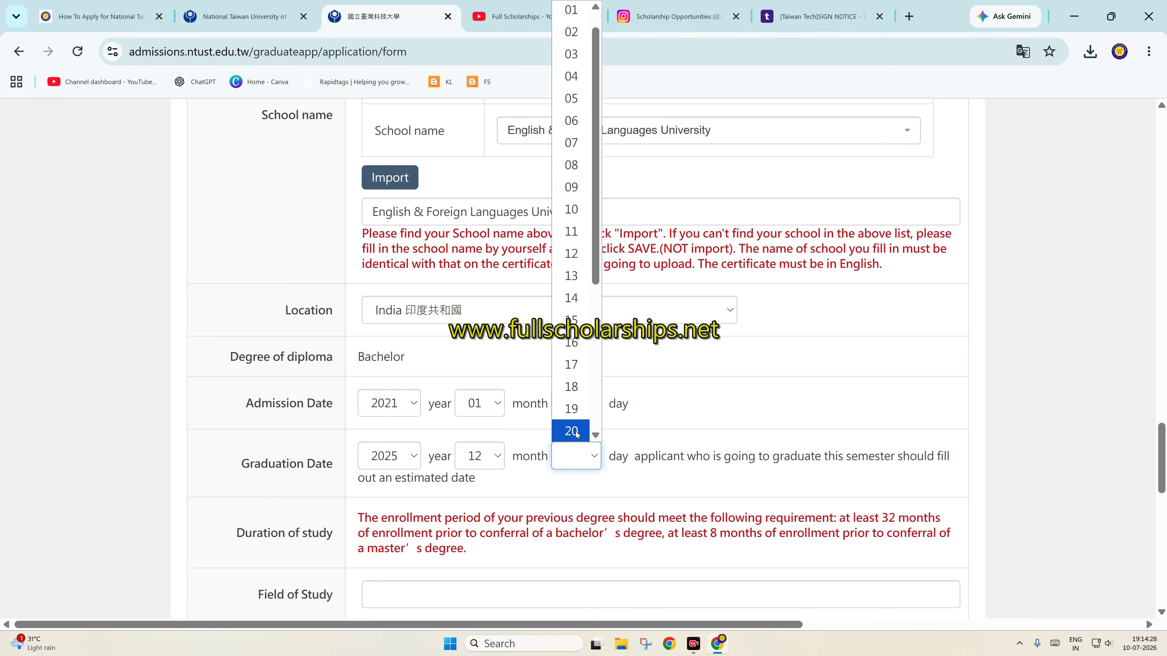
{"action": "left_click", "coordinate": [572, 431]}
{"action": "scroll", "coordinate": [460, 460], "scroll_direction": "down", "scroll_amount": 3}
{"action": "left_click", "coordinate": [420, 446]}
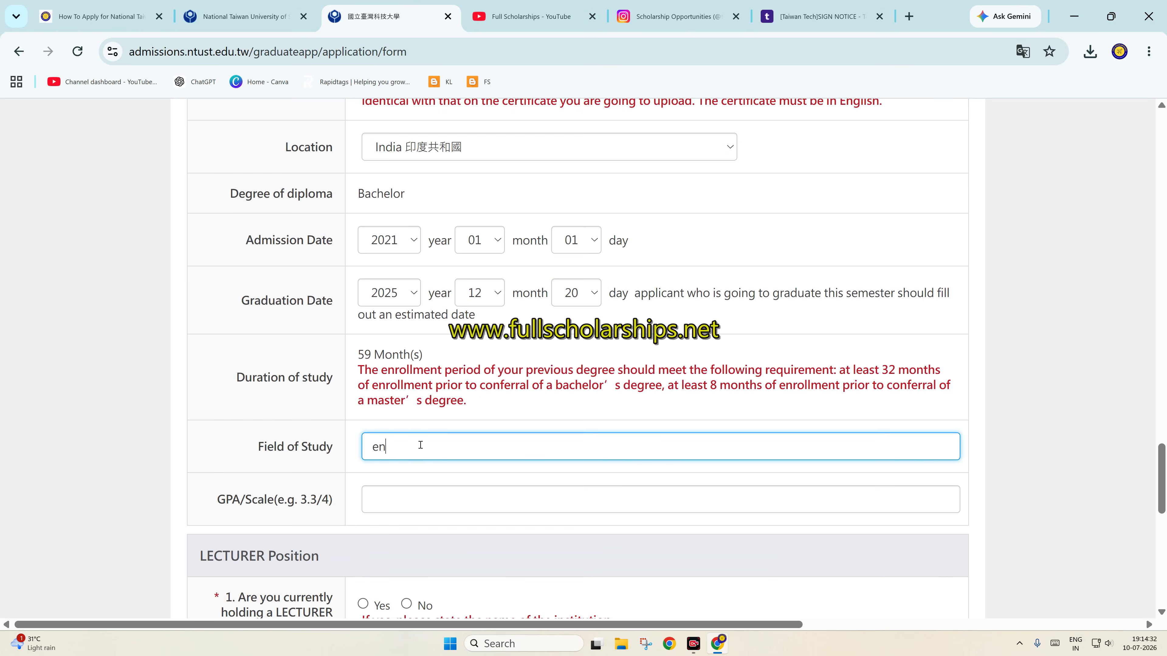
{"action": "left_click", "coordinate": [439, 502]}
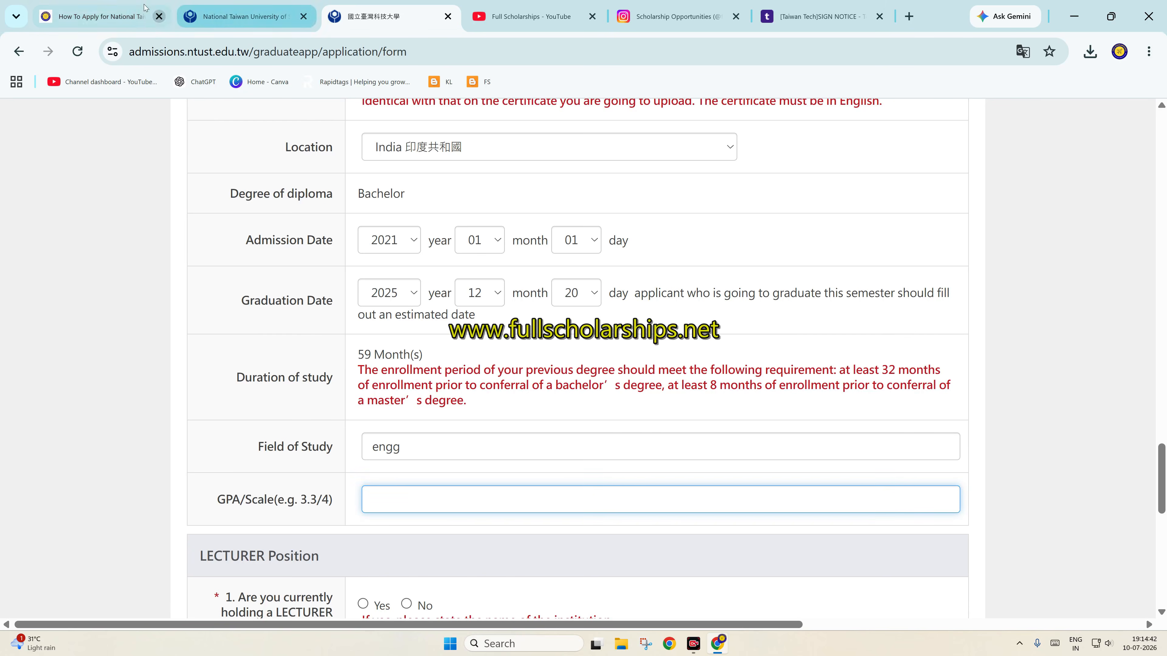
Review the scholarship how-to-apply article and the Taiwan Tech sign-up email
{"action": "left_click", "coordinate": [116, 4]}
{"action": "scroll", "coordinate": [718, 249], "scroll_direction": "up", "scroll_amount": 15}
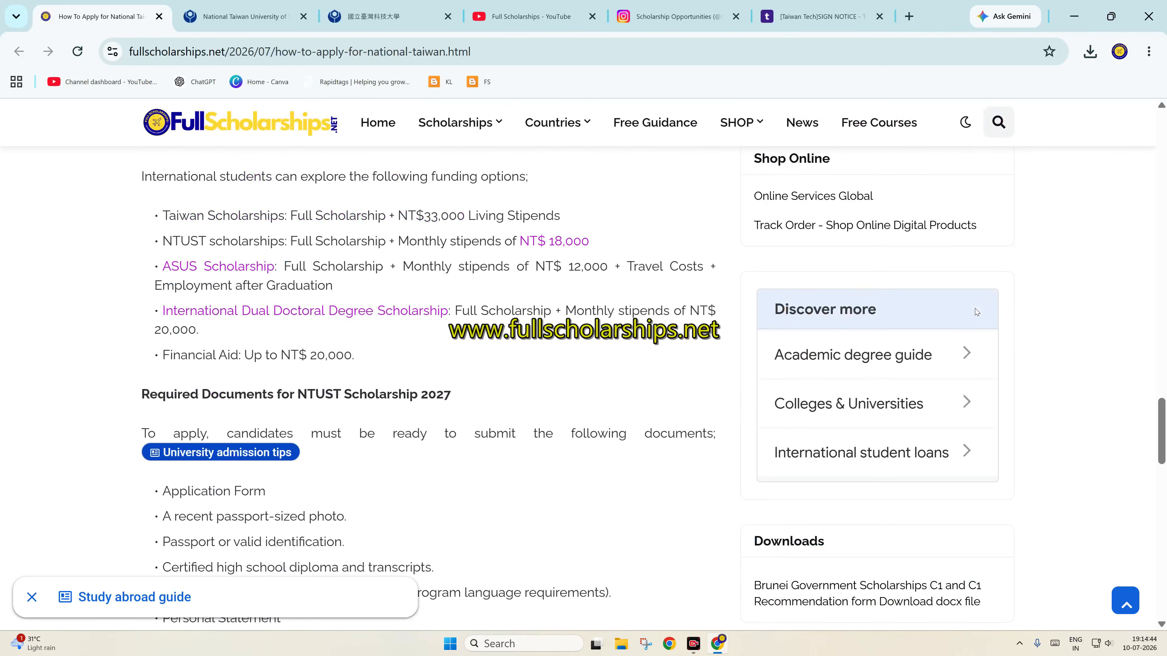
{"action": "scroll", "coordinate": [810, 438], "scroll_direction": "up", "scroll_amount": 2}
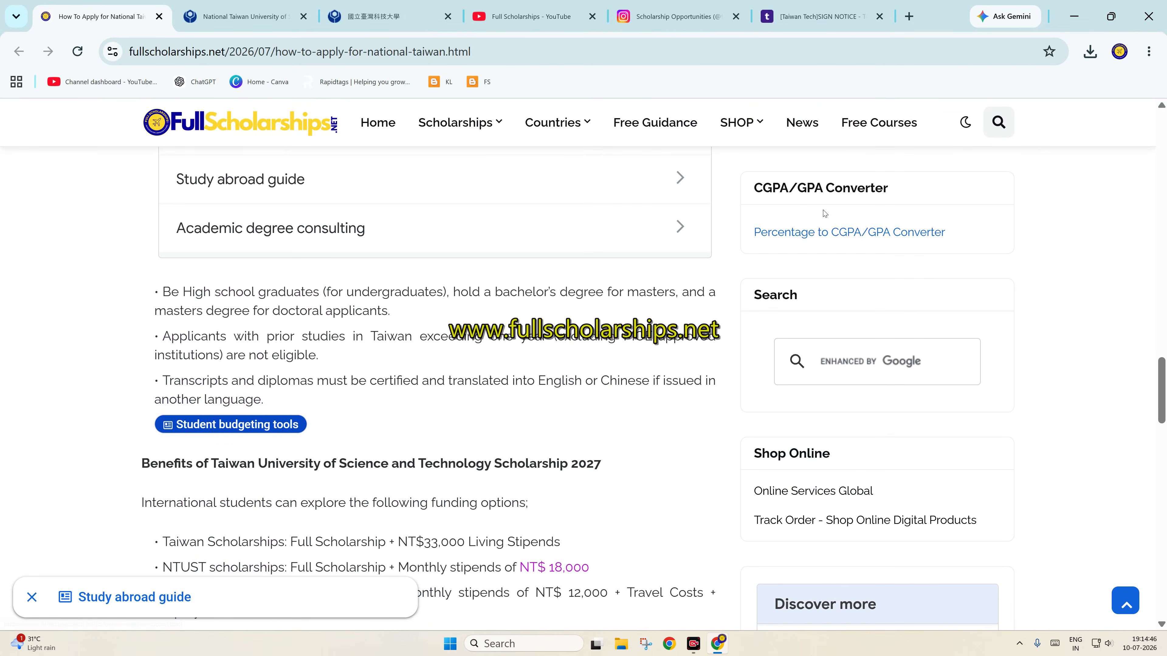
{"action": "left_click", "coordinate": [820, 17]}
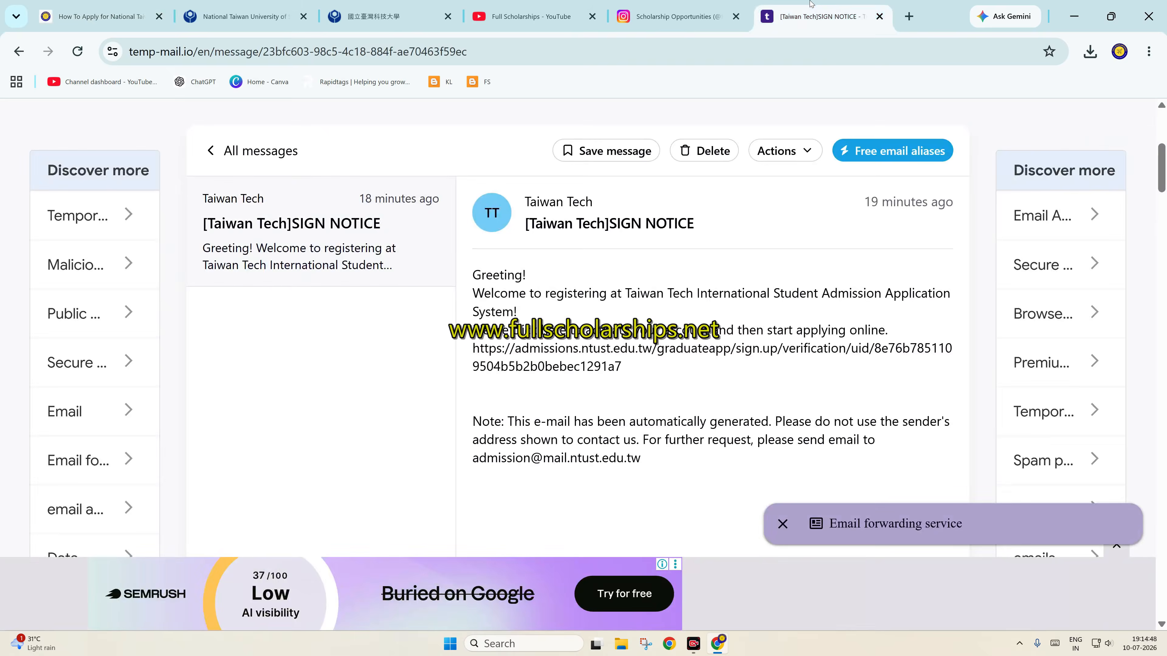
Back on the form, record GPA 3.9 and answer No to holding a lecturer position
{"action": "left_click", "coordinate": [386, 17]}
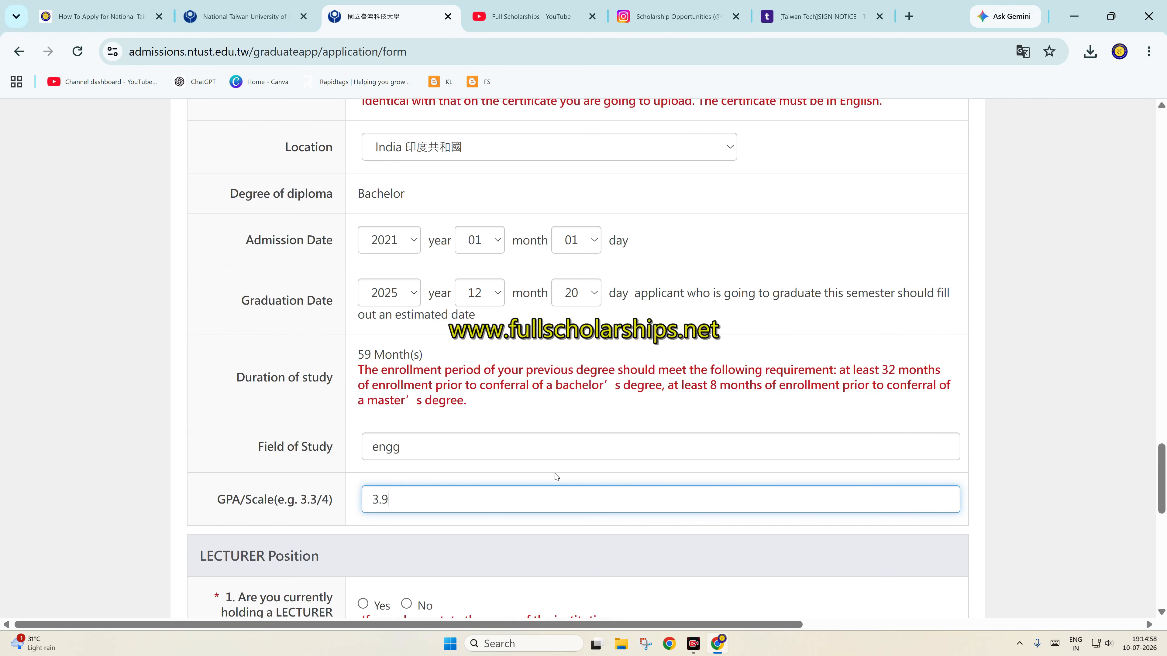
{"action": "scroll", "coordinate": [507, 436], "scroll_direction": "down", "scroll_amount": 4}
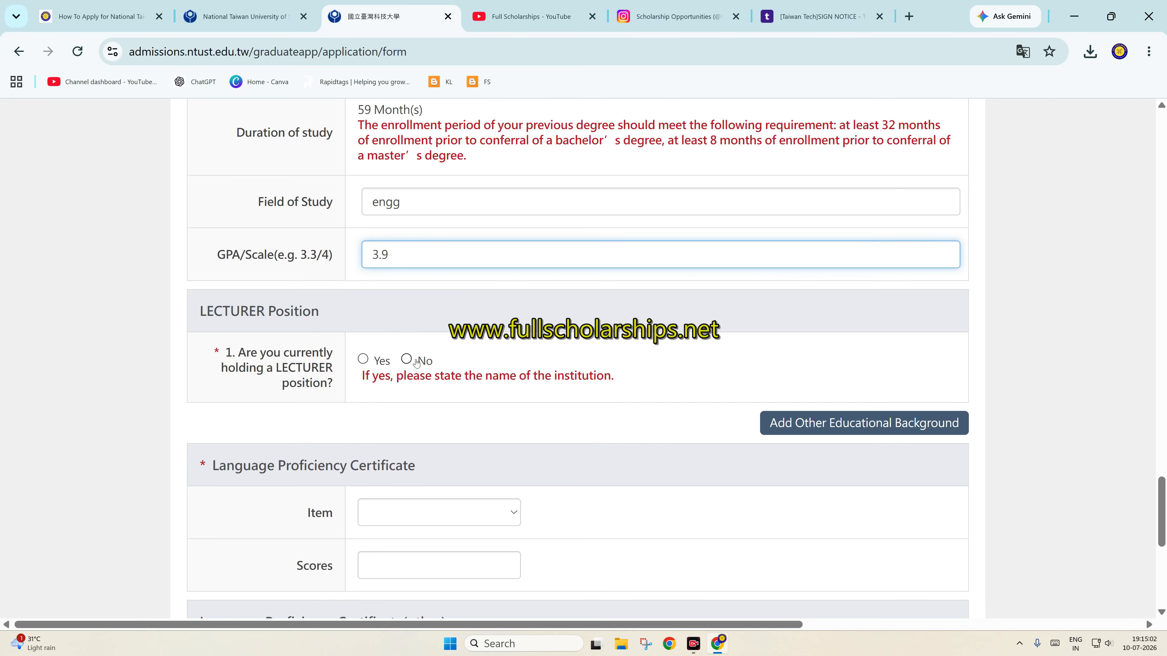
{"action": "left_click", "coordinate": [407, 359]}
Set the language certificate item to Exemption from Language with the description moi
{"action": "scroll", "coordinate": [625, 409], "scroll_direction": "down", "scroll_amount": 3}
{"action": "left_click", "coordinate": [422, 352]}
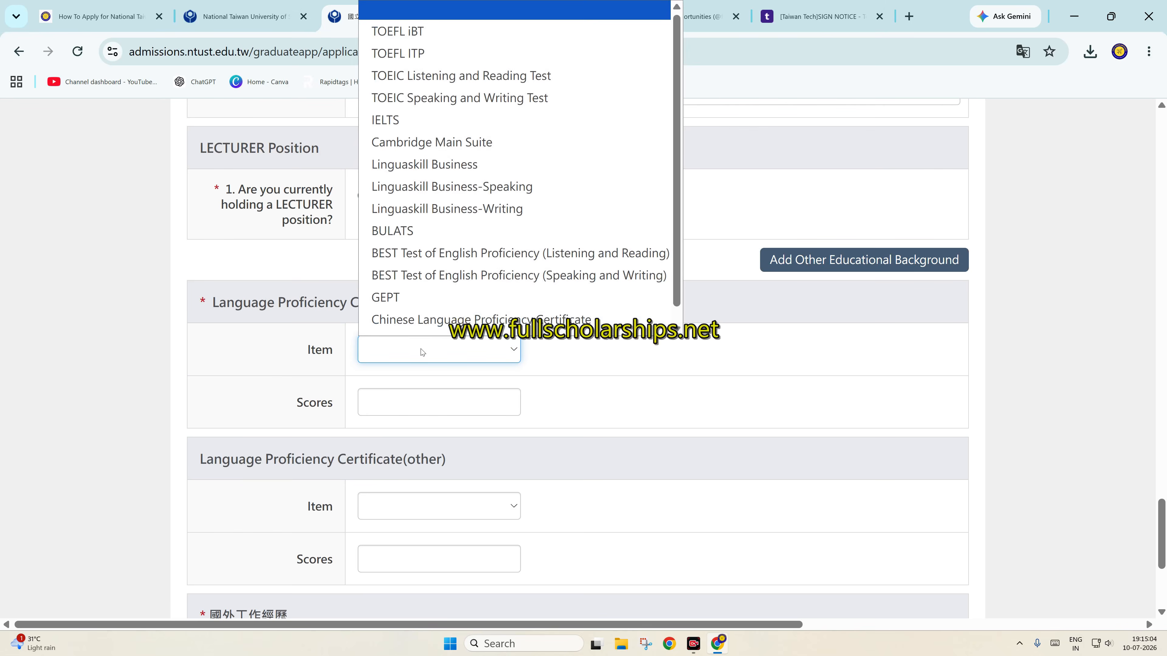
{"action": "scroll", "coordinate": [445, 261], "scroll_direction": "down", "scroll_amount": 1}
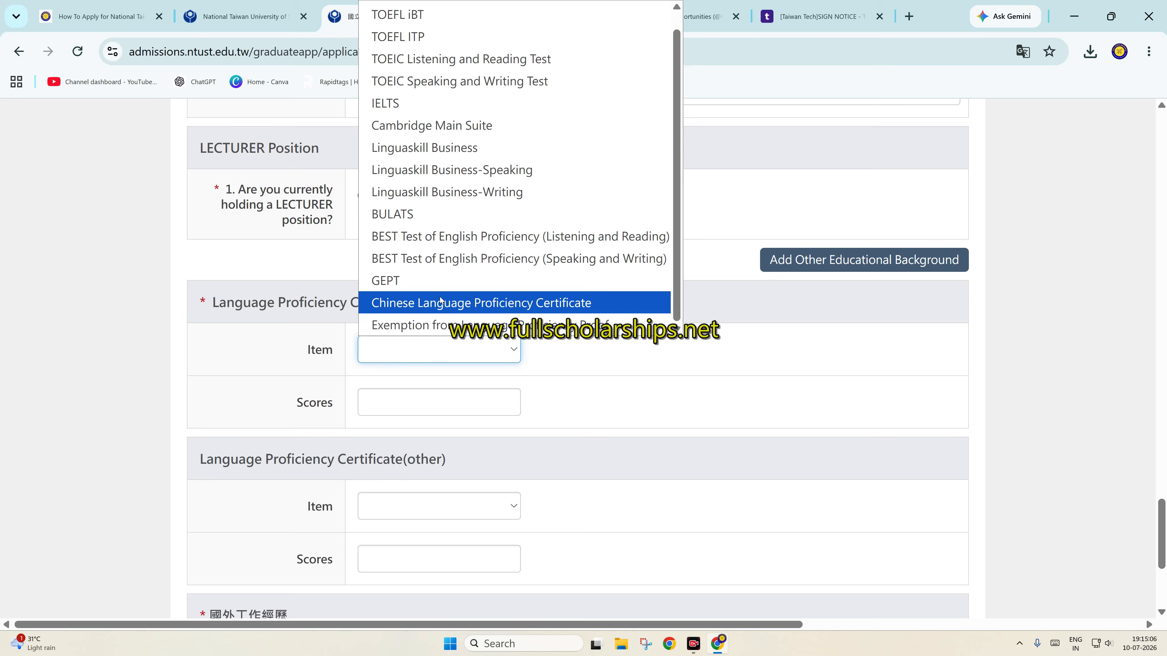
{"action": "scroll", "coordinate": [451, 281], "scroll_direction": "up", "scroll_amount": 1}
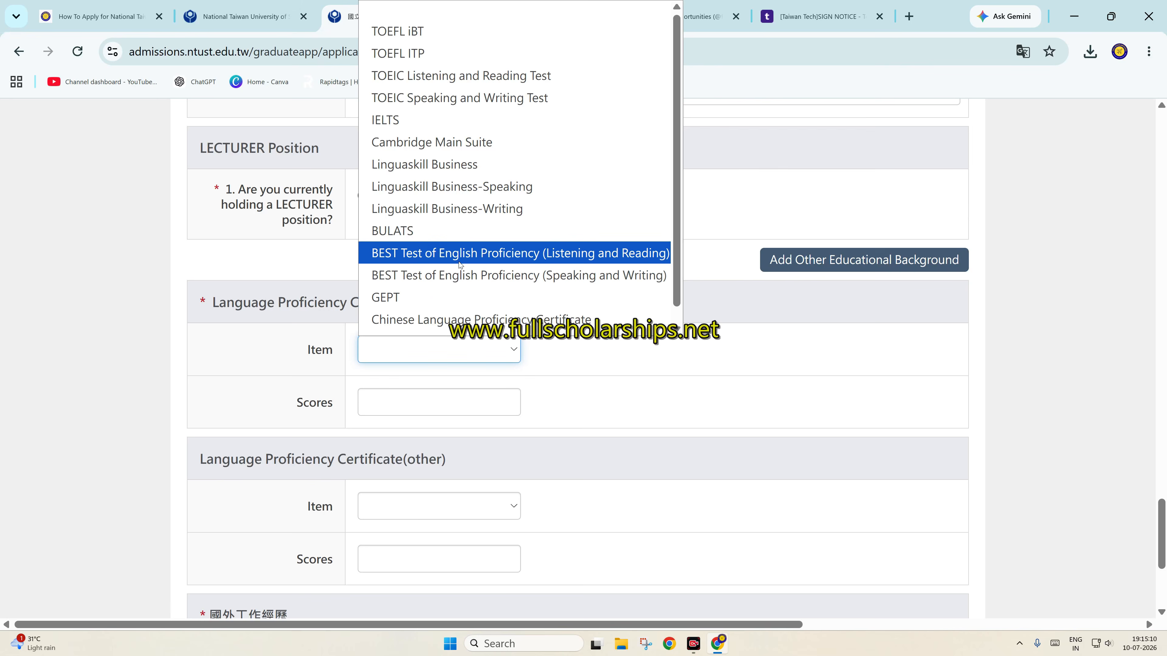
{"action": "scroll", "coordinate": [455, 317], "scroll_direction": "down", "scroll_amount": 1}
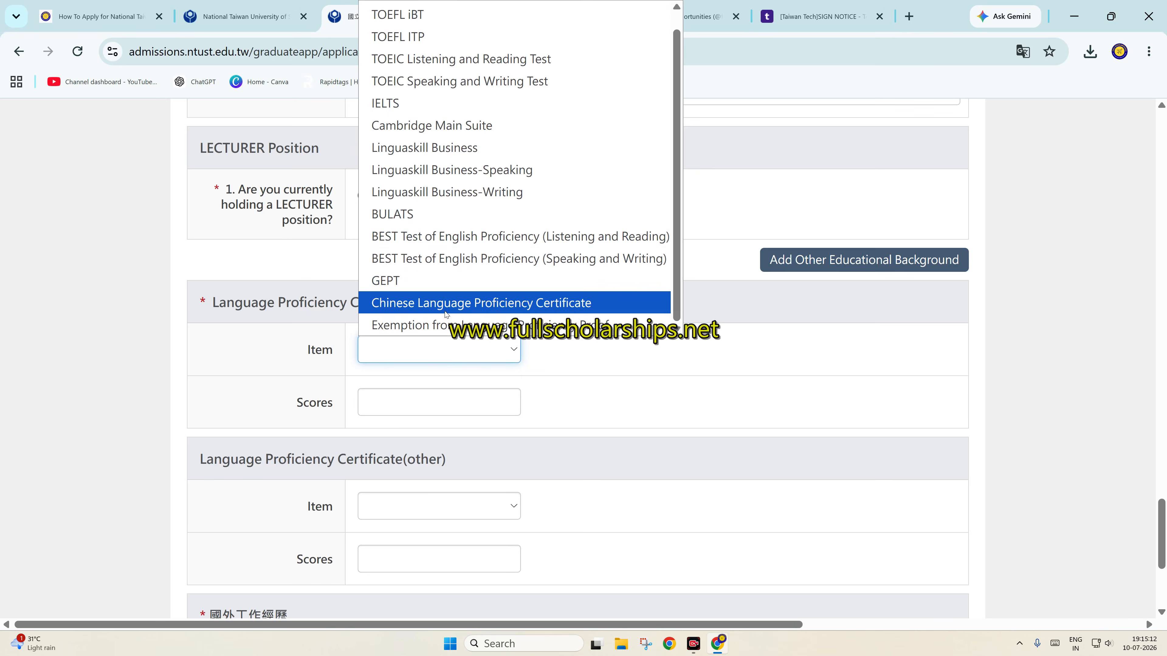
{"action": "left_click", "coordinate": [435, 332]}
{"action": "left_click", "coordinate": [419, 394]}
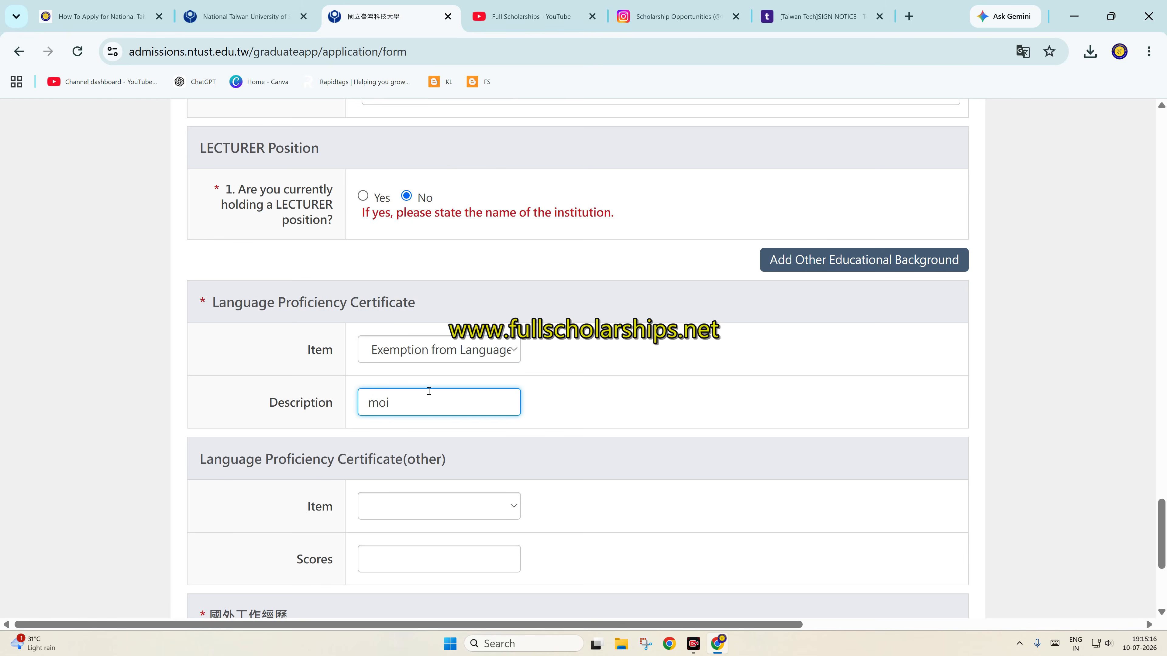
Translate the 國外工作經歷 heading into English and answer No for overseas work experience
{"action": "scroll", "coordinate": [437, 396], "scroll_direction": "down", "scroll_amount": 5}
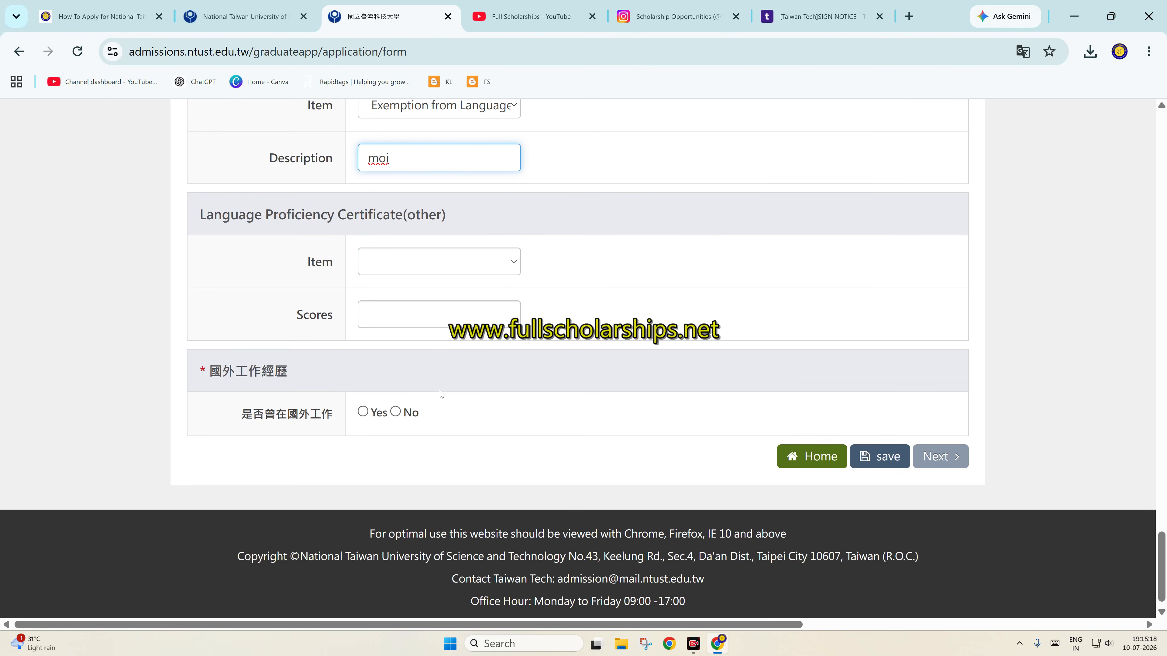
{"action": "left_click_drag", "start_coordinate": [302, 377], "coordinate": [227, 370]}
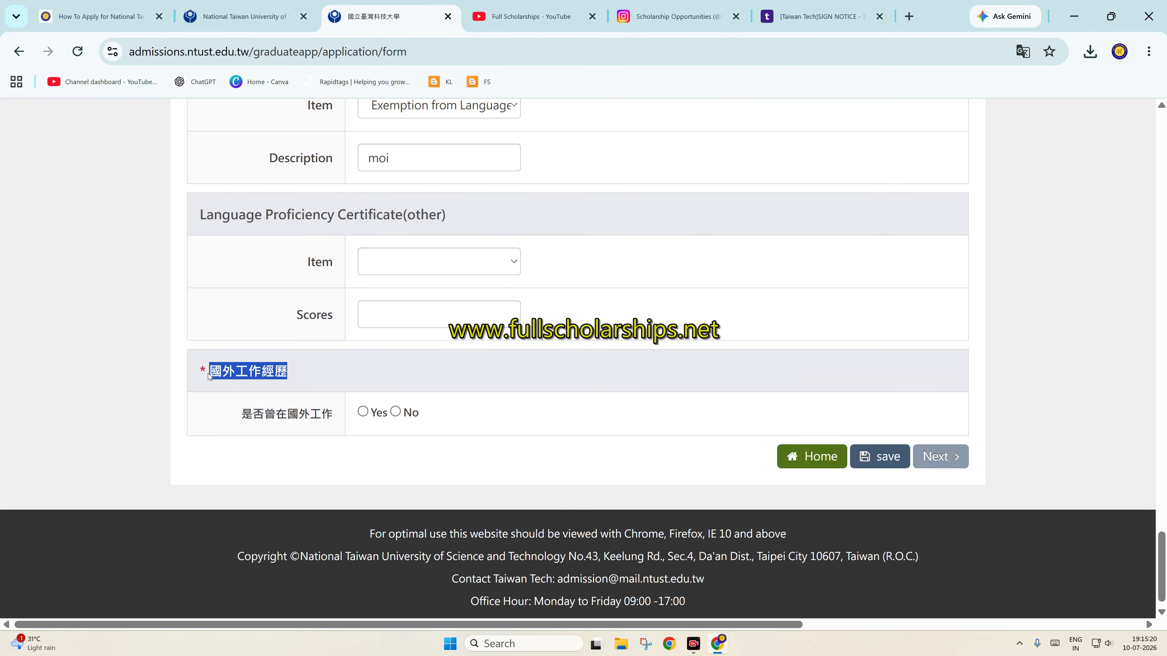
{"action": "right_click", "coordinate": [230, 370]}
{"action": "left_click", "coordinate": [276, 443]}
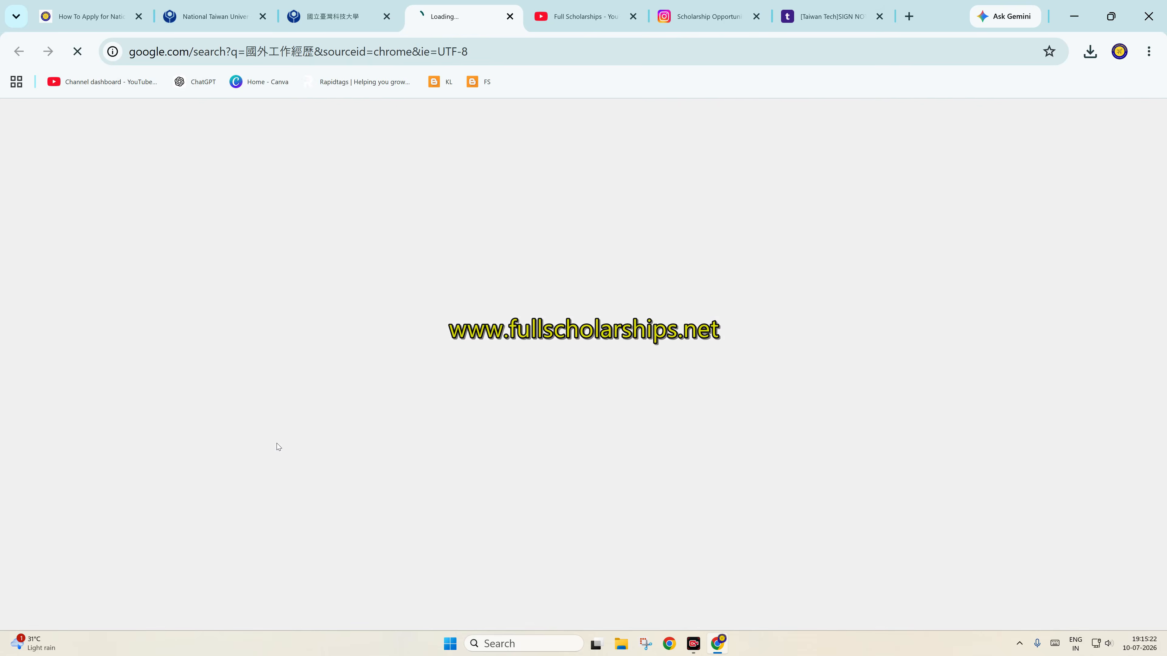
{"action": "left_click", "coordinate": [510, 16]}
{"action": "right_click", "coordinate": [266, 375]}
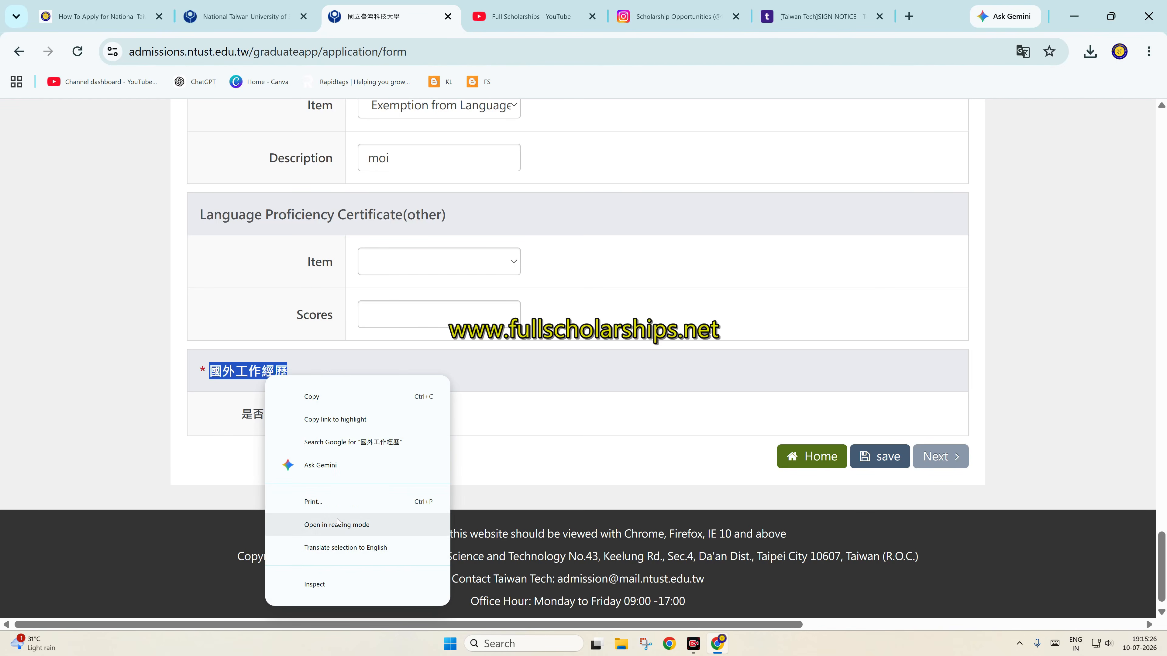
{"action": "left_click", "coordinate": [337, 548]}
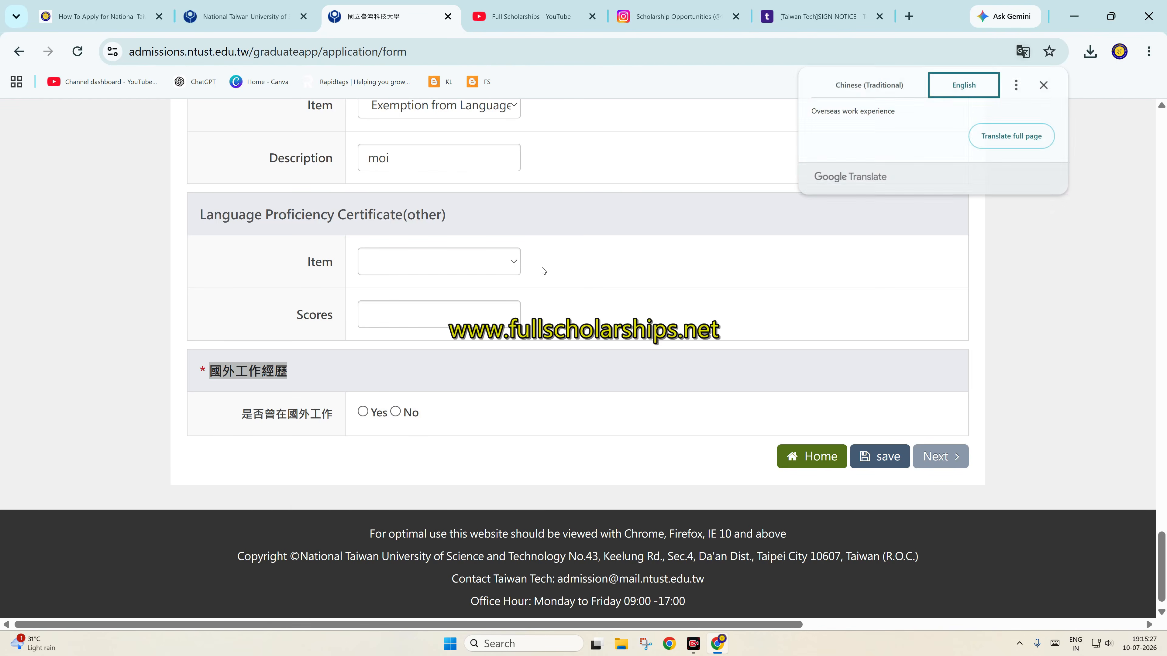
{"action": "left_click", "coordinate": [1044, 85]}
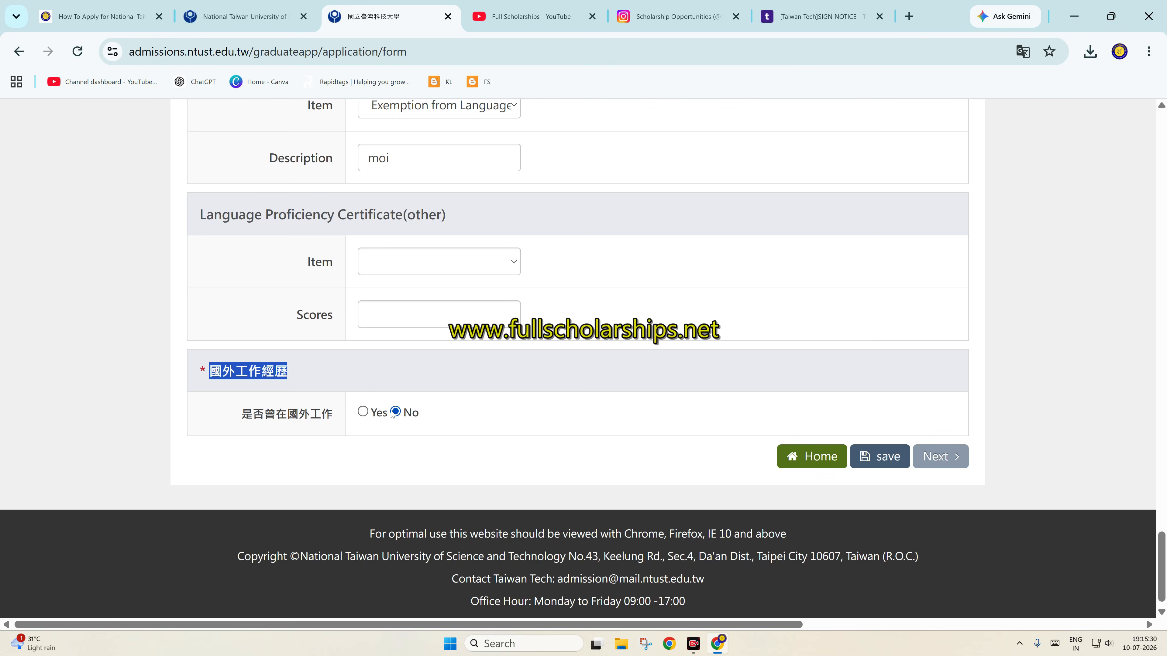
Open the applicant photo window and save the sample preview image to Downloads as photo-them.jpg
{"action": "left_click", "coordinate": [921, 460]}
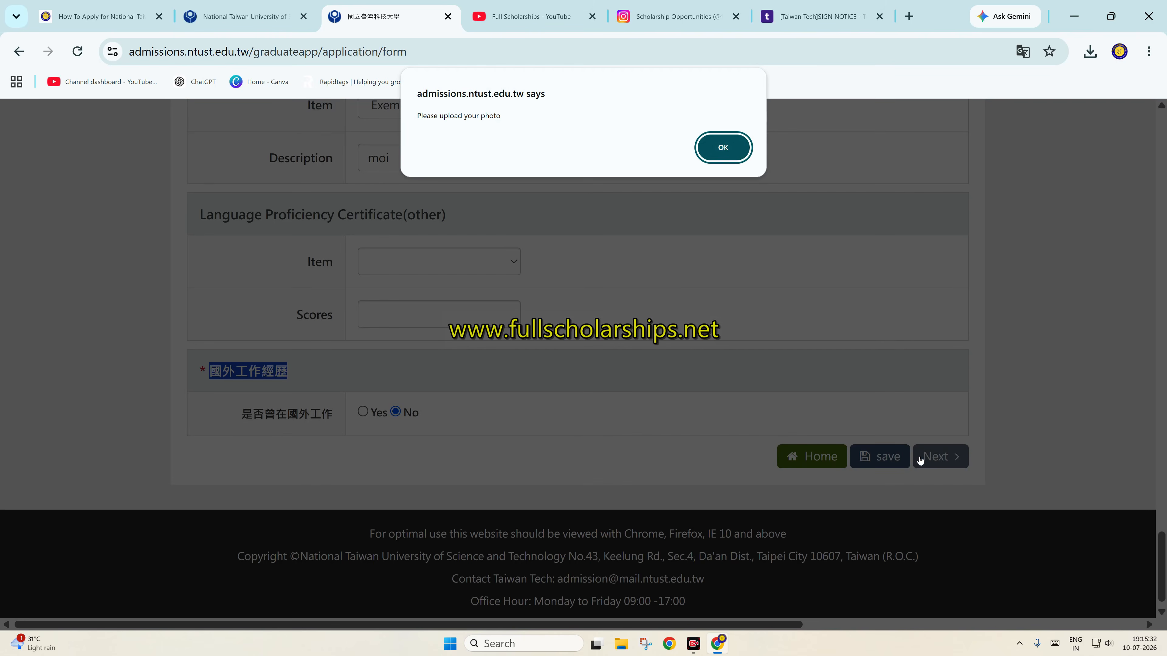
{"action": "left_click", "coordinate": [736, 160]}
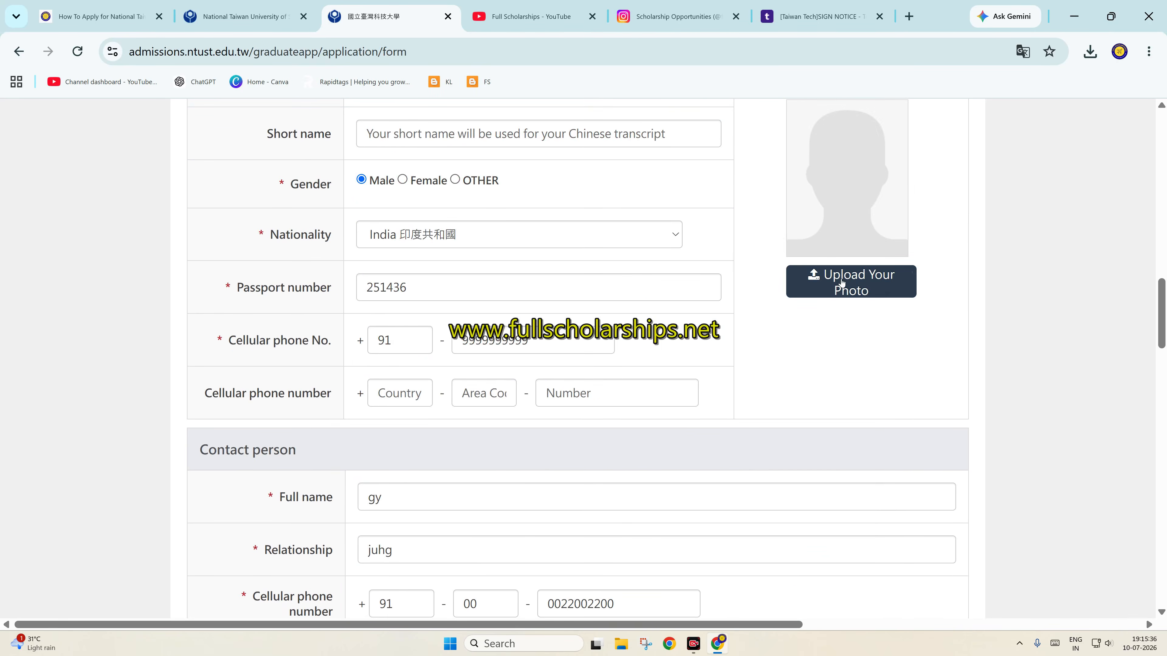
{"action": "left_click", "coordinate": [842, 278]}
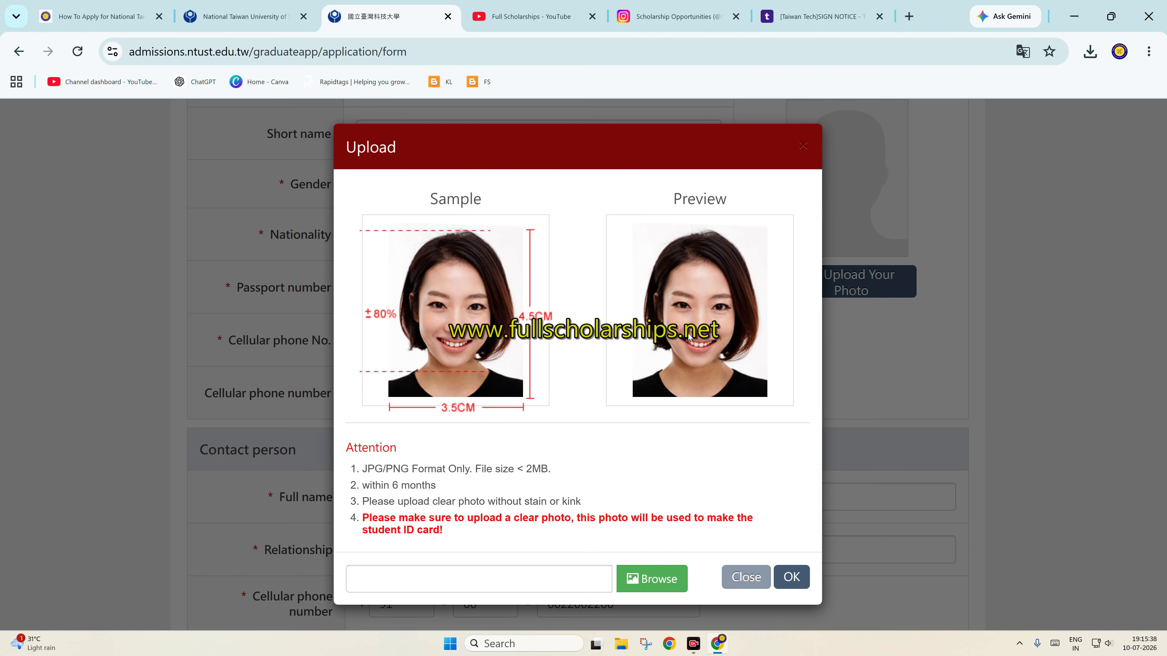
{"action": "right_click", "coordinate": [689, 337]}
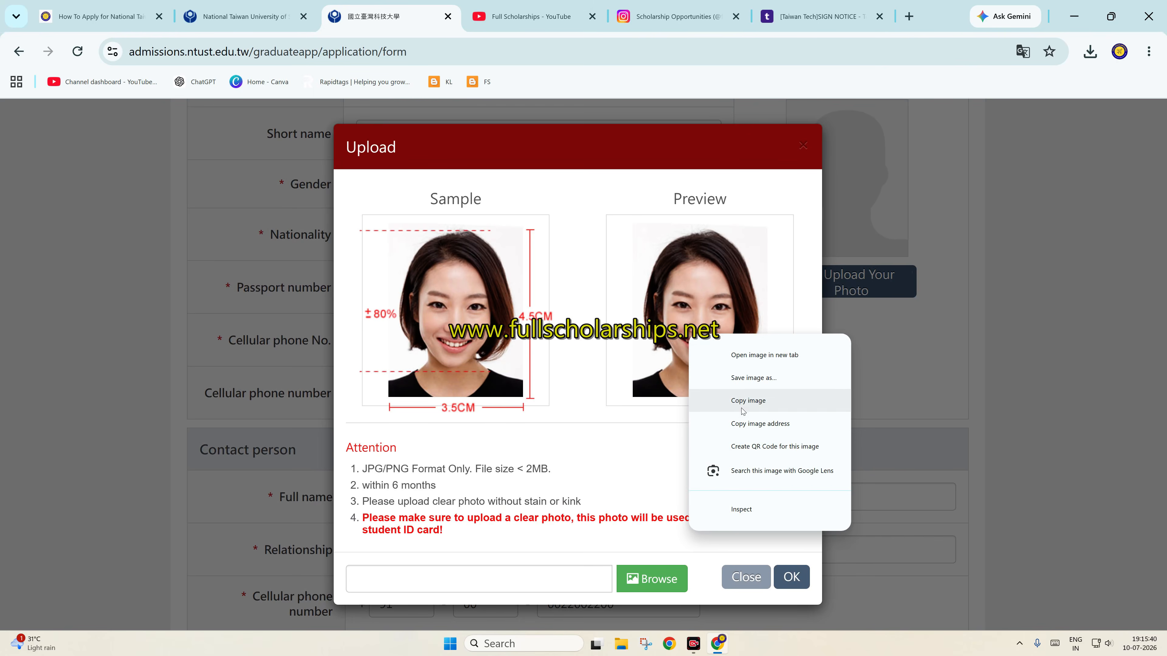
{"action": "left_click", "coordinate": [753, 379]}
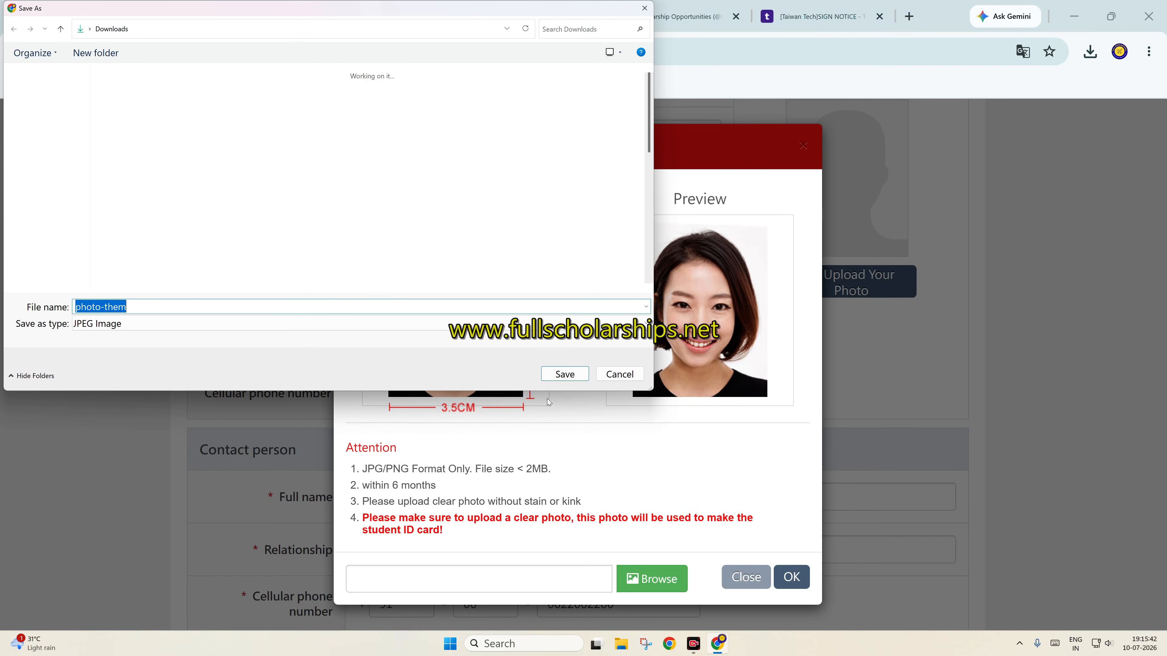
{"action": "left_click", "coordinate": [34, 134]}
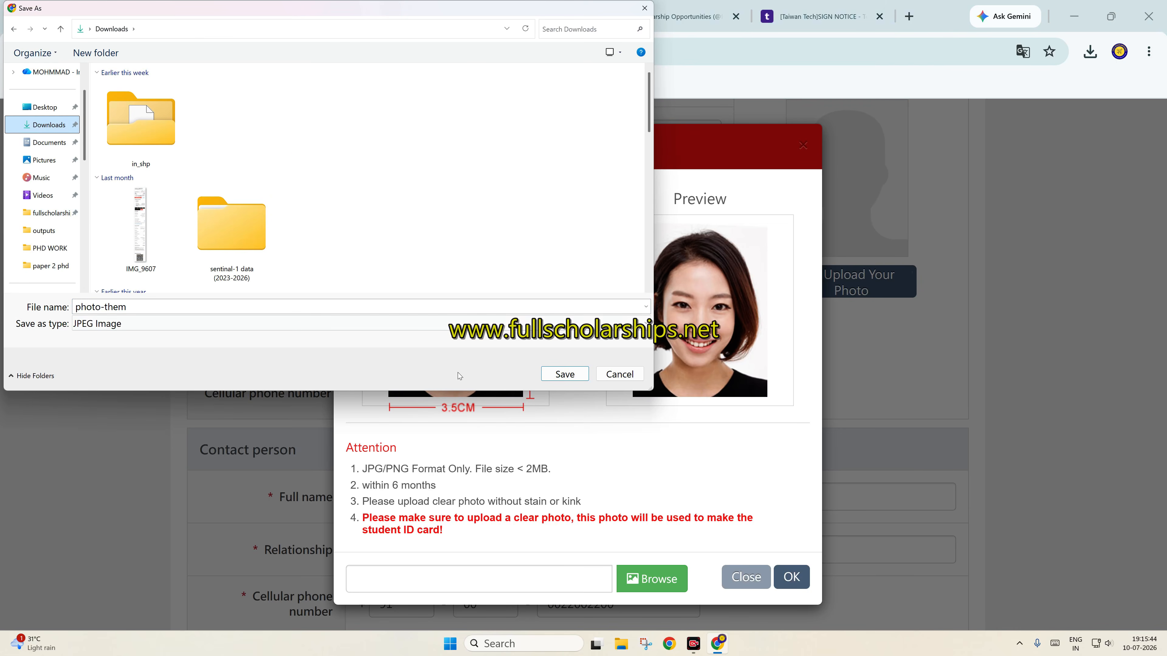
{"action": "left_click", "coordinate": [565, 374]}
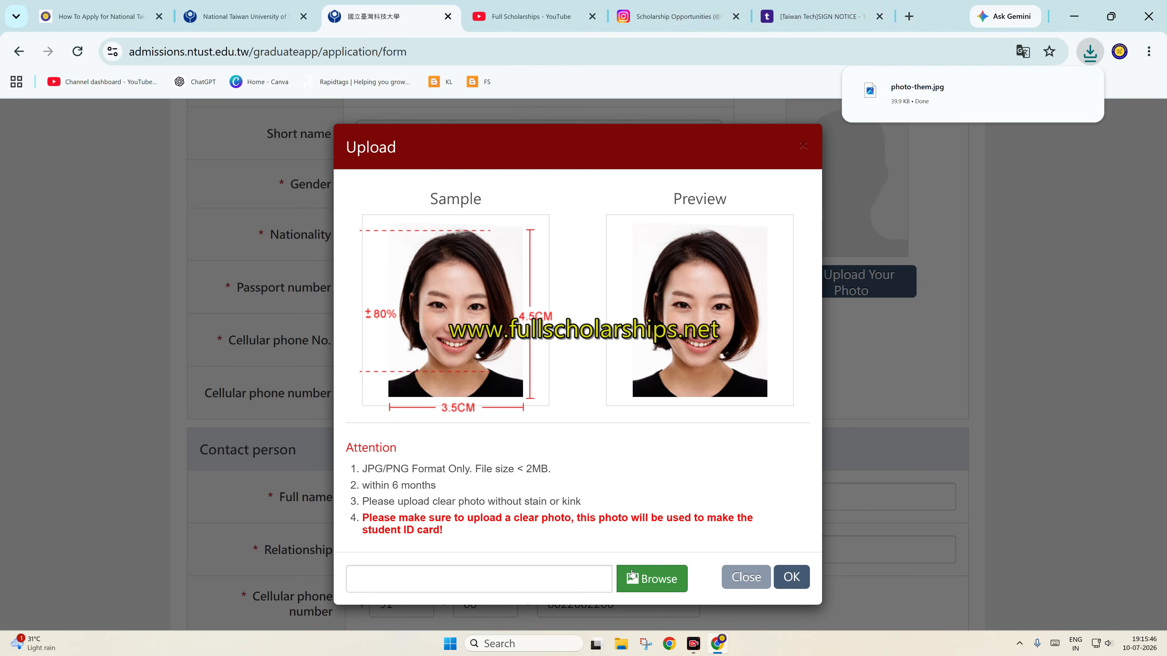
Upload photo-them.jpg as the applicant photo and confirm it
{"action": "left_click", "coordinate": [655, 578]}
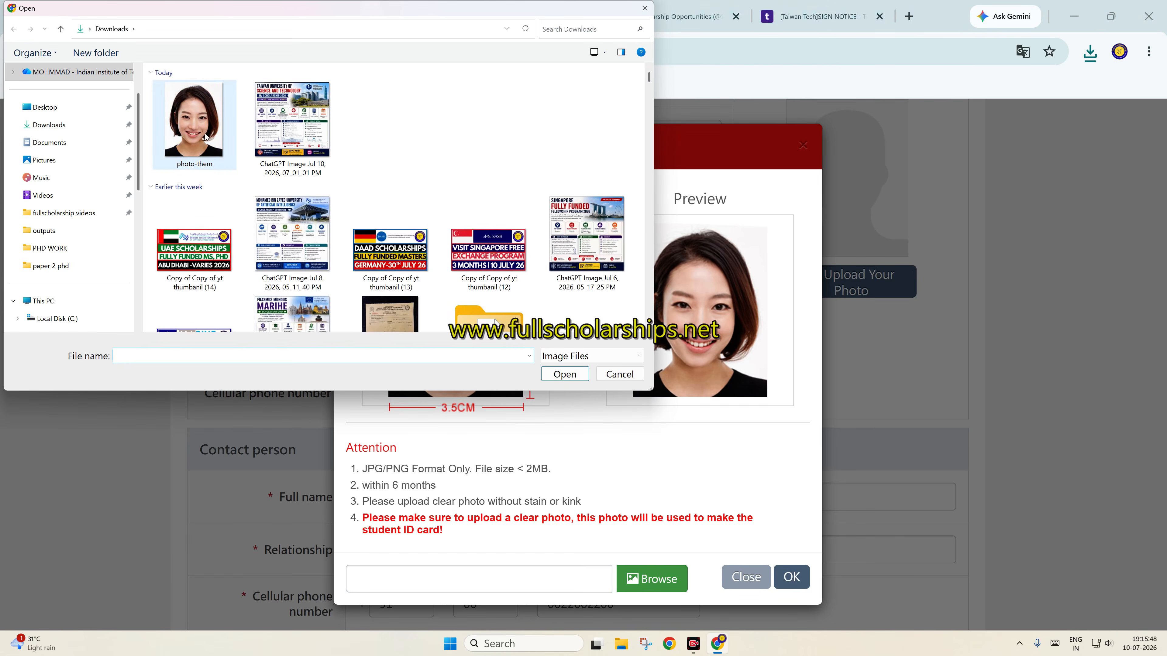
{"action": "left_click", "coordinate": [204, 136]}
{"action": "left_click", "coordinate": [576, 384]}
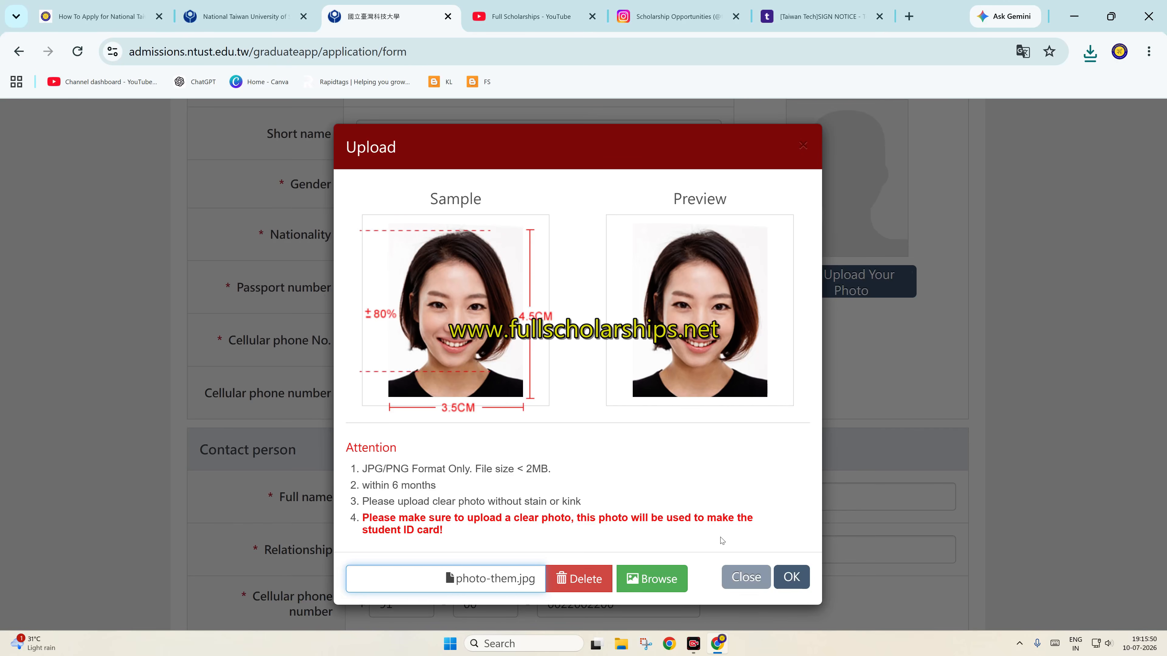
{"action": "left_click", "coordinate": [791, 577]}
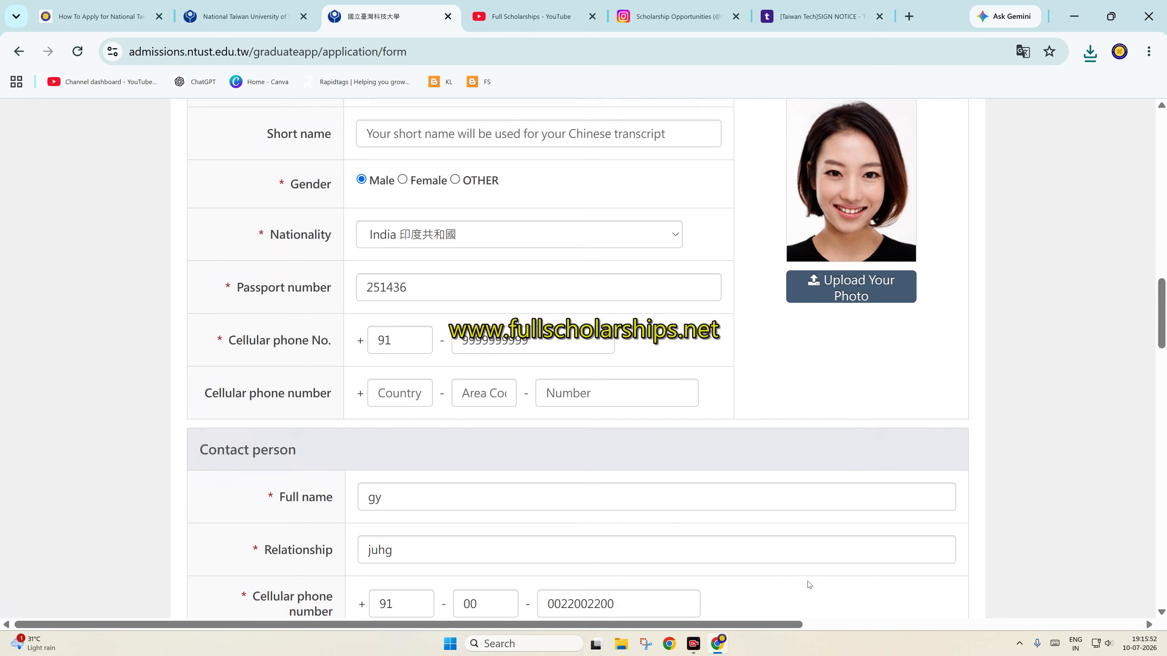
{"action": "scroll", "coordinate": [818, 344], "scroll_direction": "down", "scroll_amount": 20}
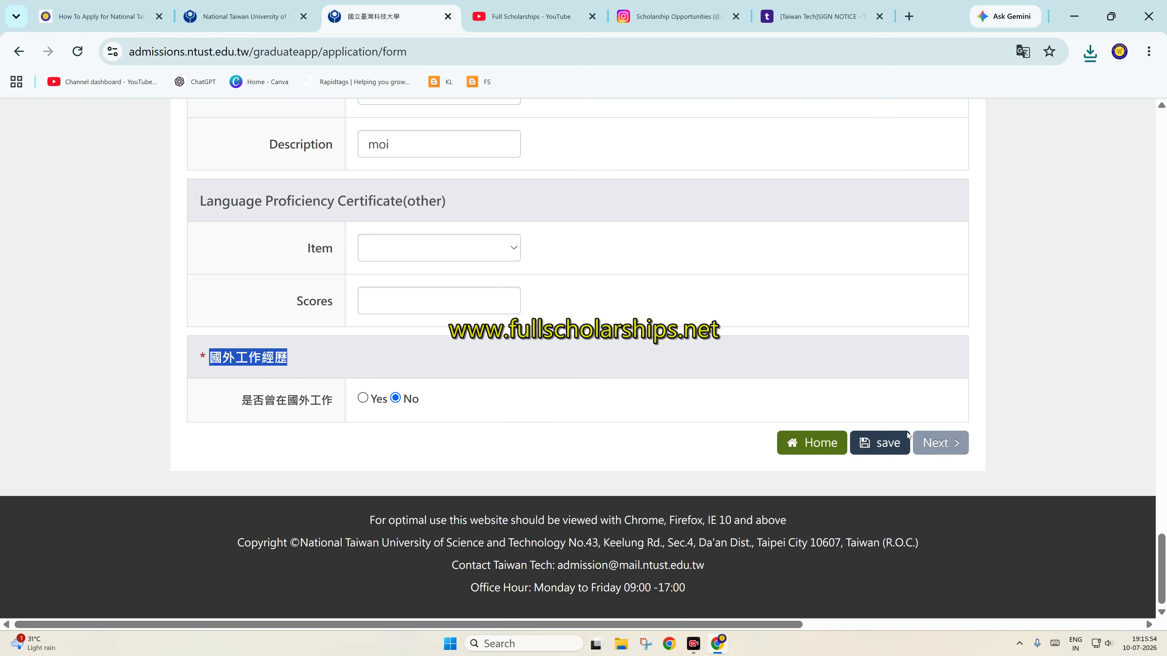
Save the form and fill in the first referee, with position khkg and oiuhi in the email field
{"action": "left_click", "coordinate": [933, 444]}
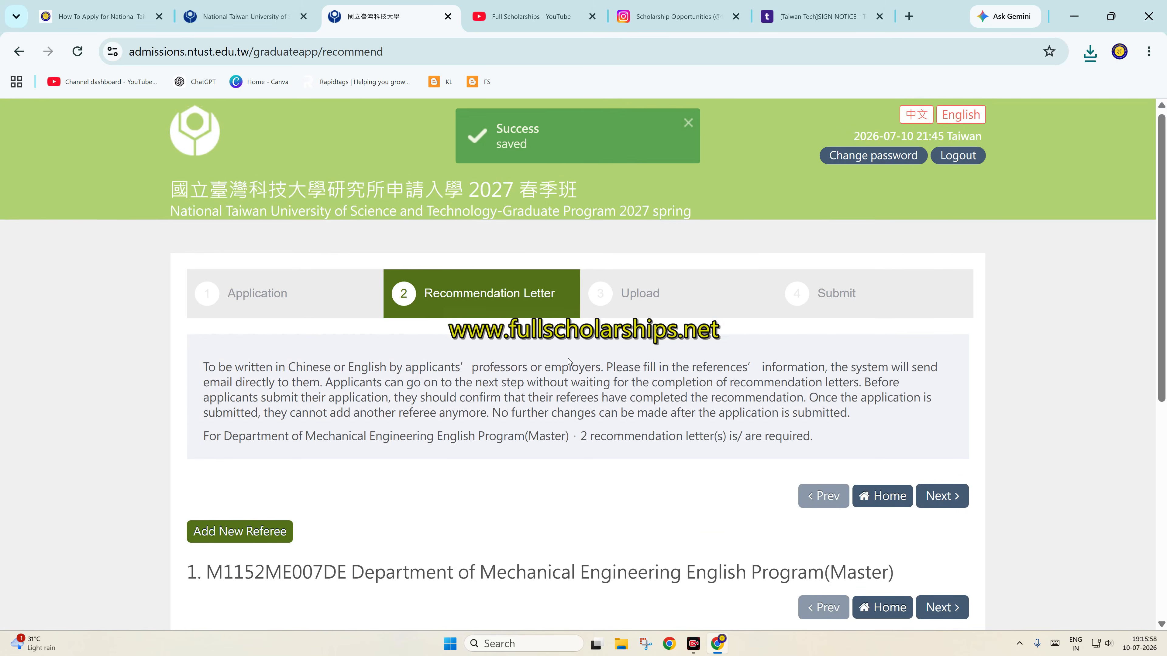
{"action": "scroll", "coordinate": [589, 352], "scroll_direction": "down", "scroll_amount": 5}
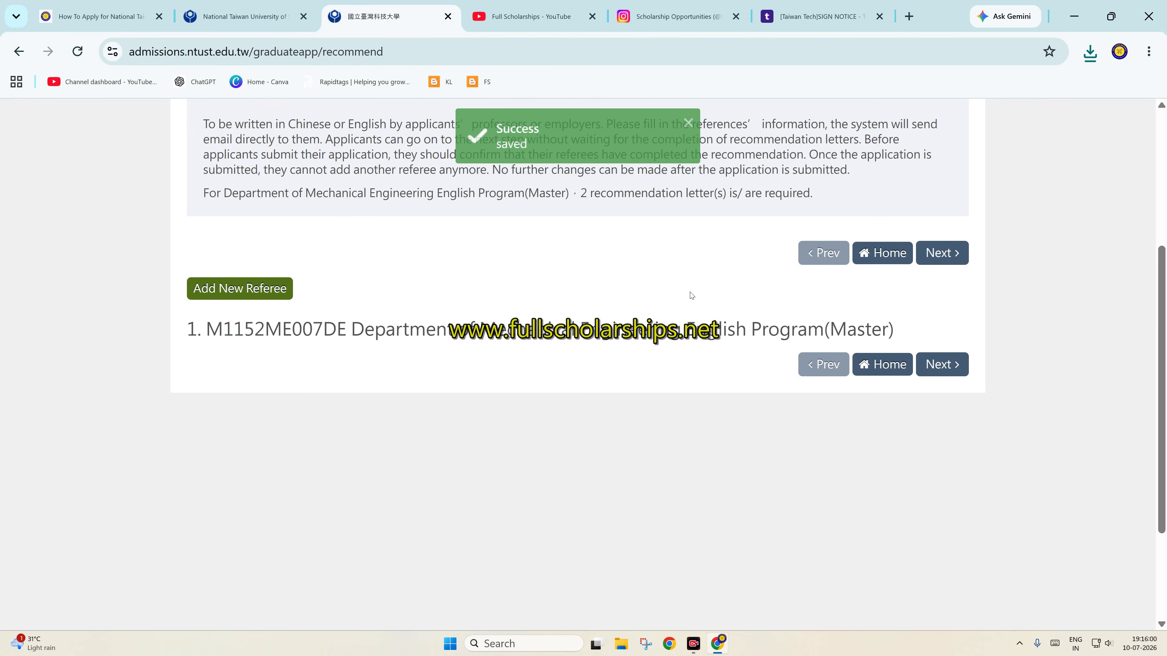
{"action": "left_click", "coordinate": [262, 288]}
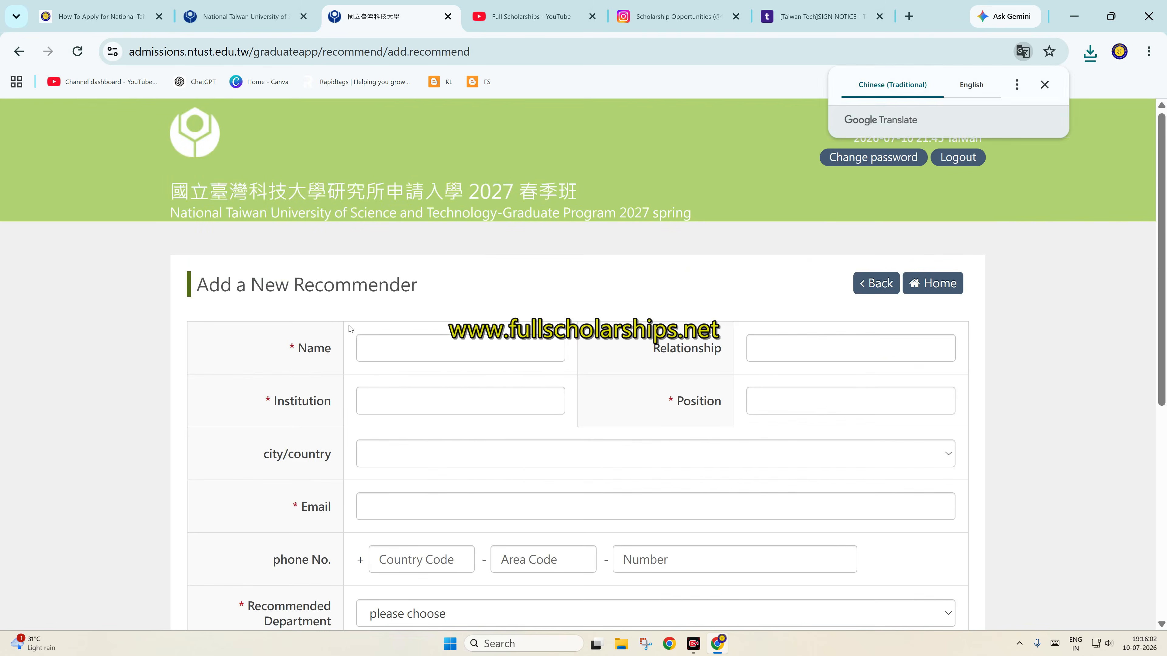
{"action": "left_click", "coordinate": [427, 341]}
{"action": "left_click", "coordinate": [487, 402]}
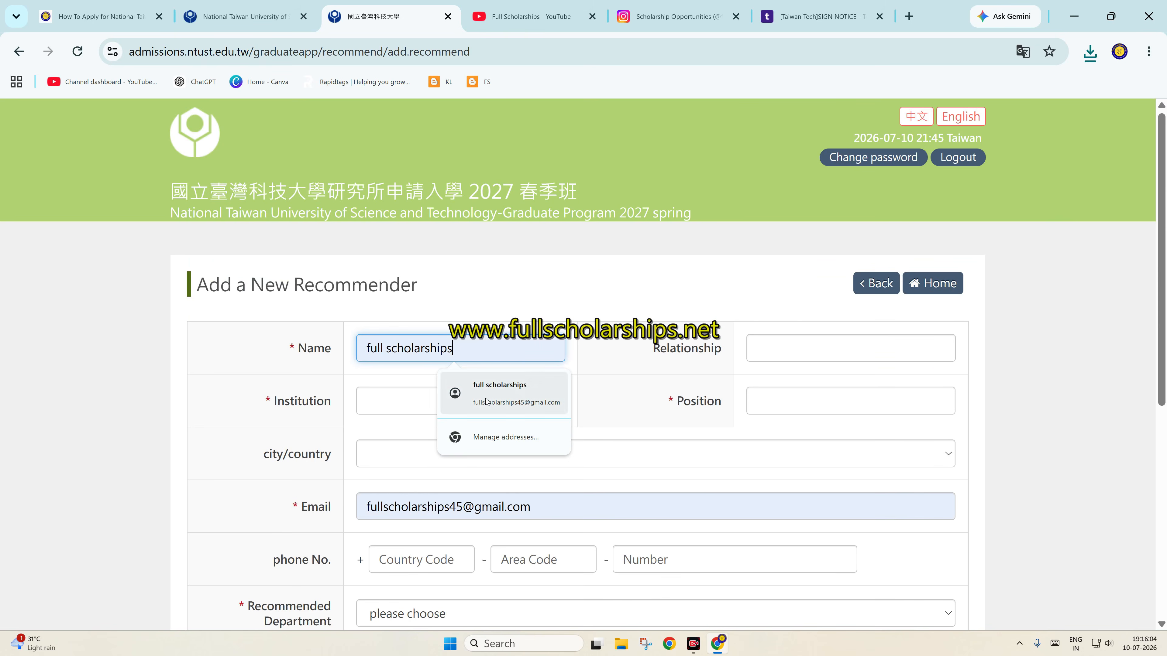
{"action": "left_click", "coordinate": [786, 407]}
{"action": "type", "text": "khkg"}
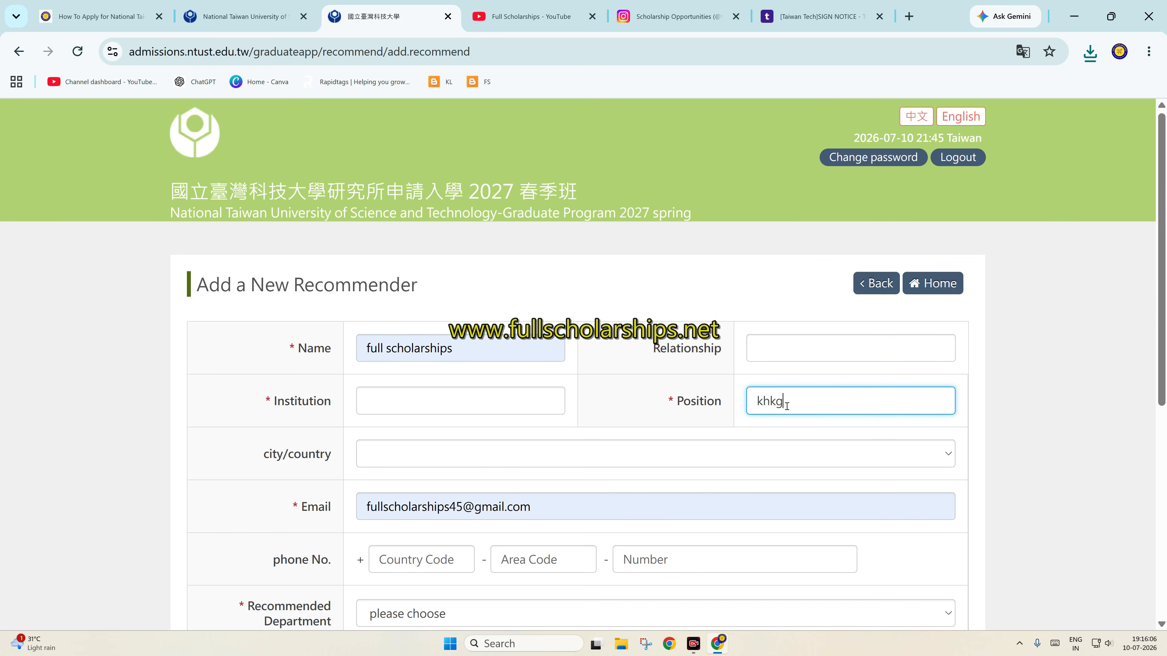
{"action": "left_click", "coordinate": [542, 391]}
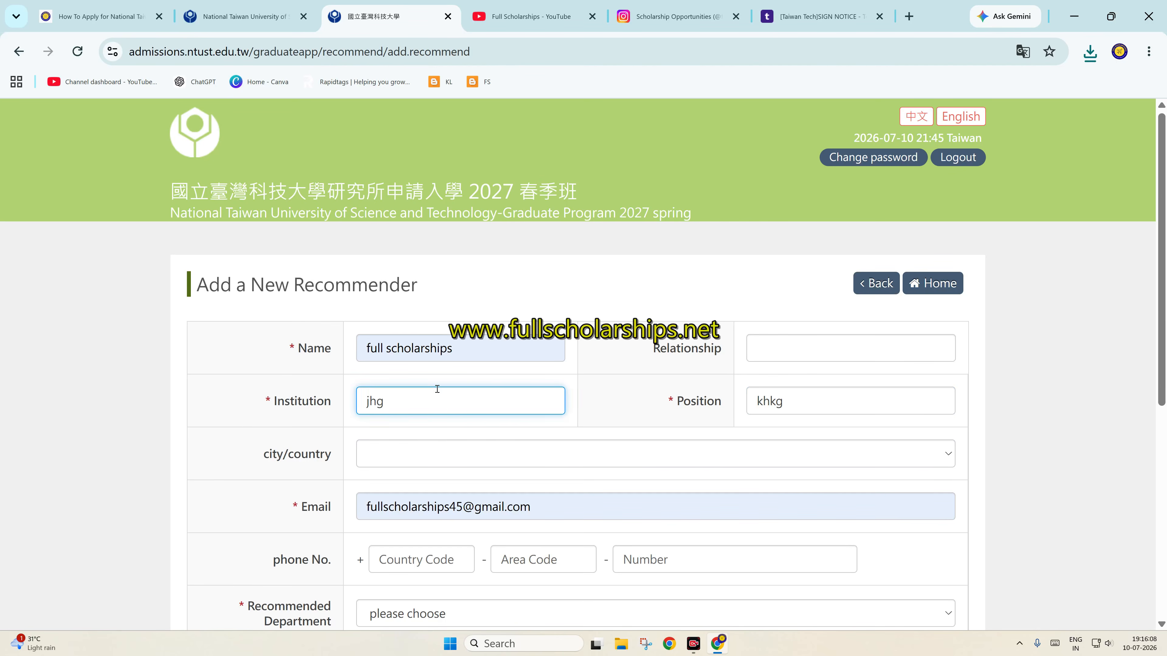
{"action": "scroll", "coordinate": [437, 389], "scroll_direction": "down", "scroll_amount": 2}
{"action": "left_click", "coordinate": [542, 425]}
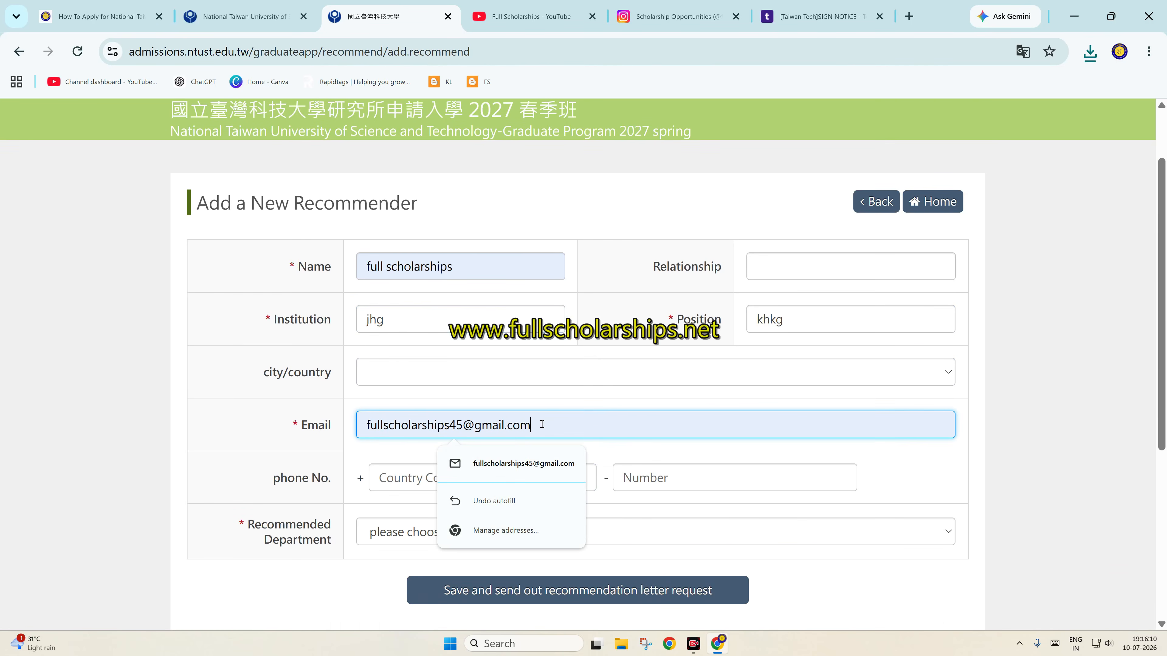
{"action": "type", "text": "oiuhi"}
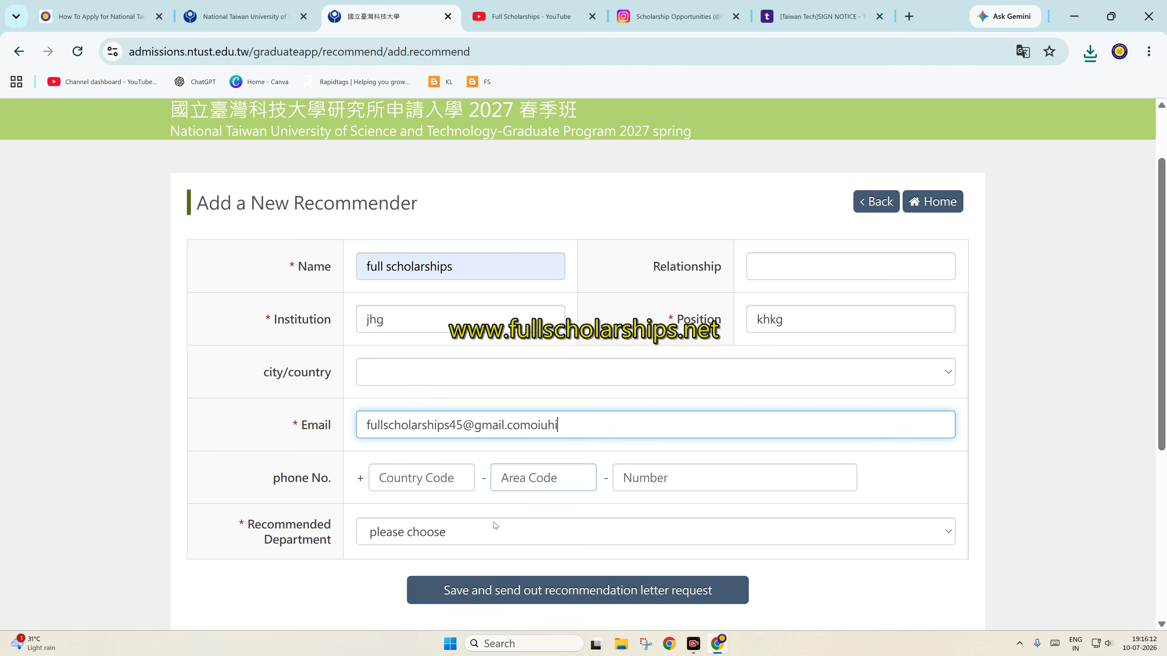
Assign the referee to Mechanical Engineering English Program (Master) and send the recommendation request
{"action": "left_click", "coordinate": [473, 533]}
{"action": "left_click", "coordinate": [453, 575]}
{"action": "scroll", "coordinate": [562, 400], "scroll_direction": "down", "scroll_amount": 5}
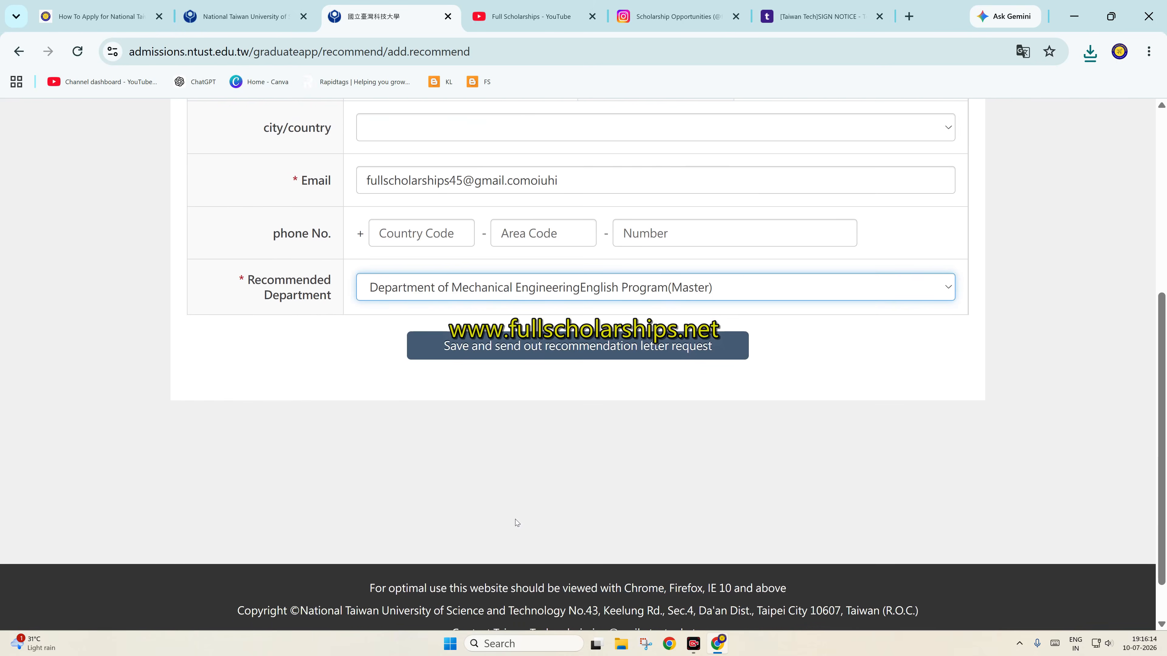
{"action": "left_click", "coordinate": [566, 350]}
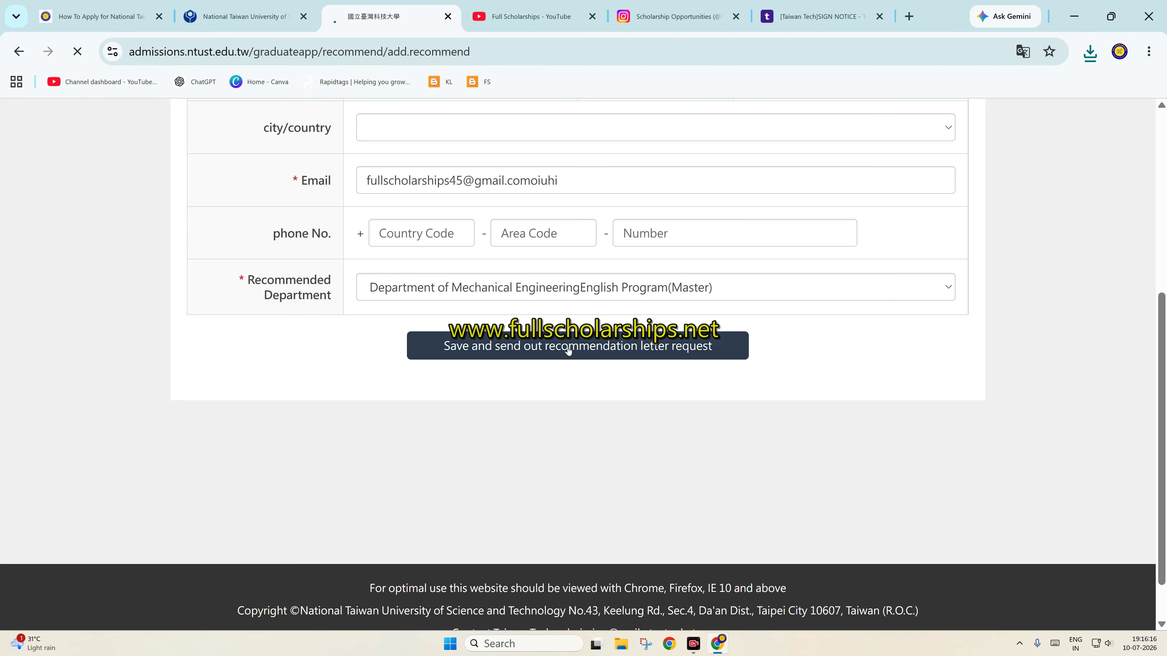
{"action": "scroll", "coordinate": [574, 344], "scroll_direction": "down", "scroll_amount": 5}
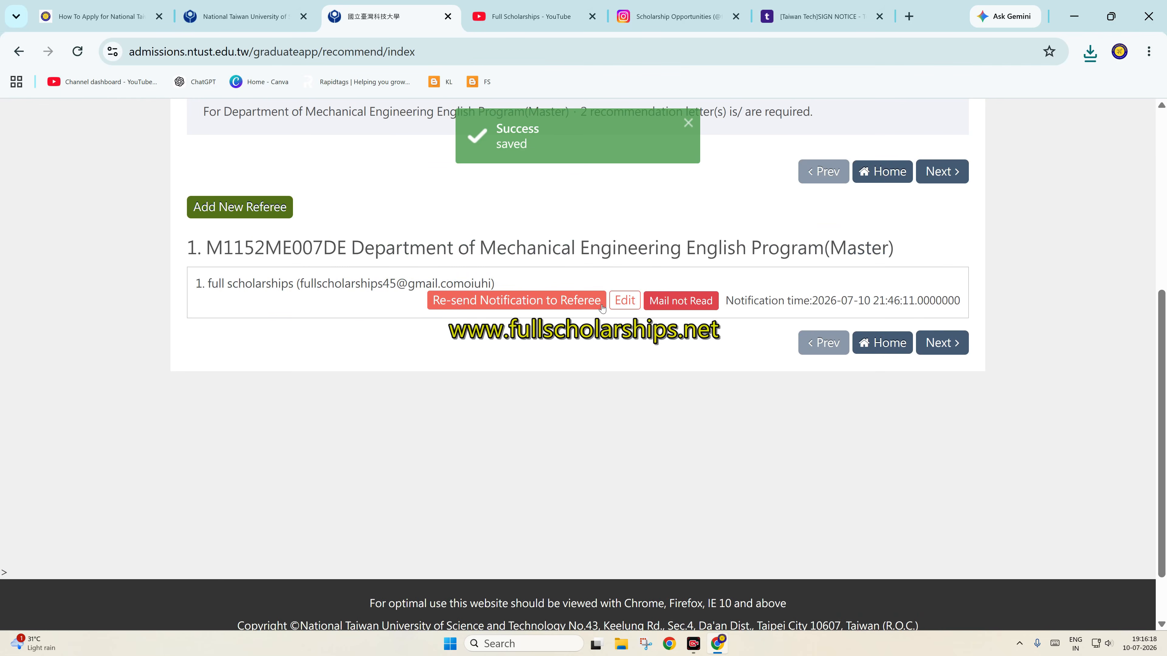
{"action": "left_click", "coordinate": [937, 345]}
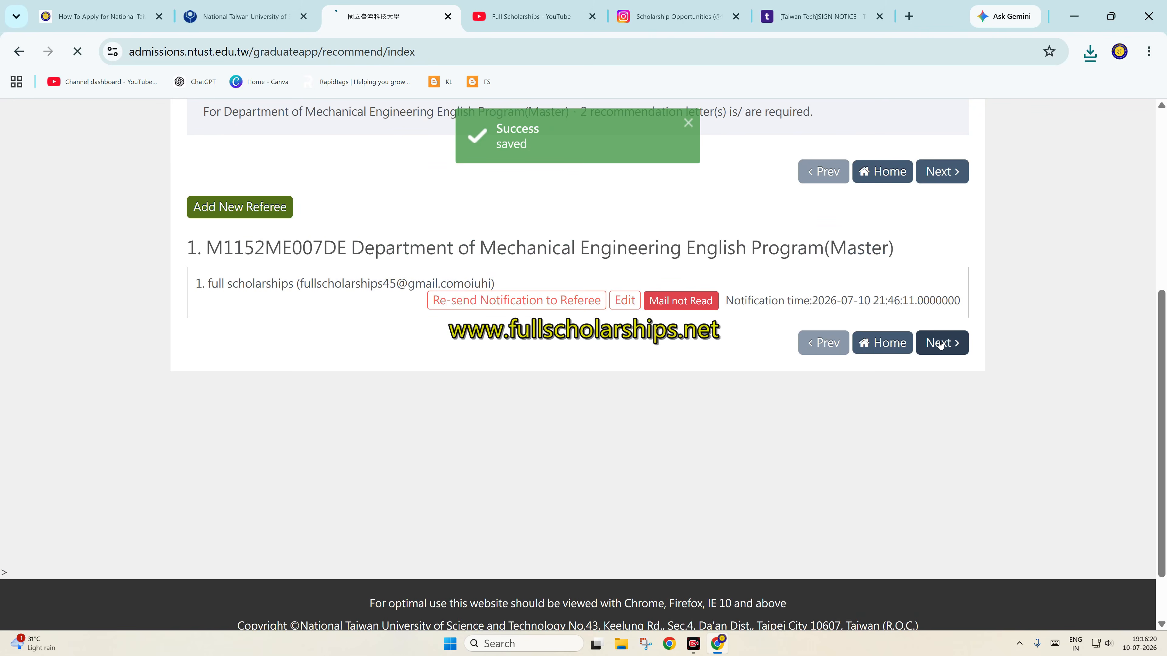
{"action": "scroll", "coordinate": [544, 327], "scroll_direction": "down", "scroll_amount": 5}
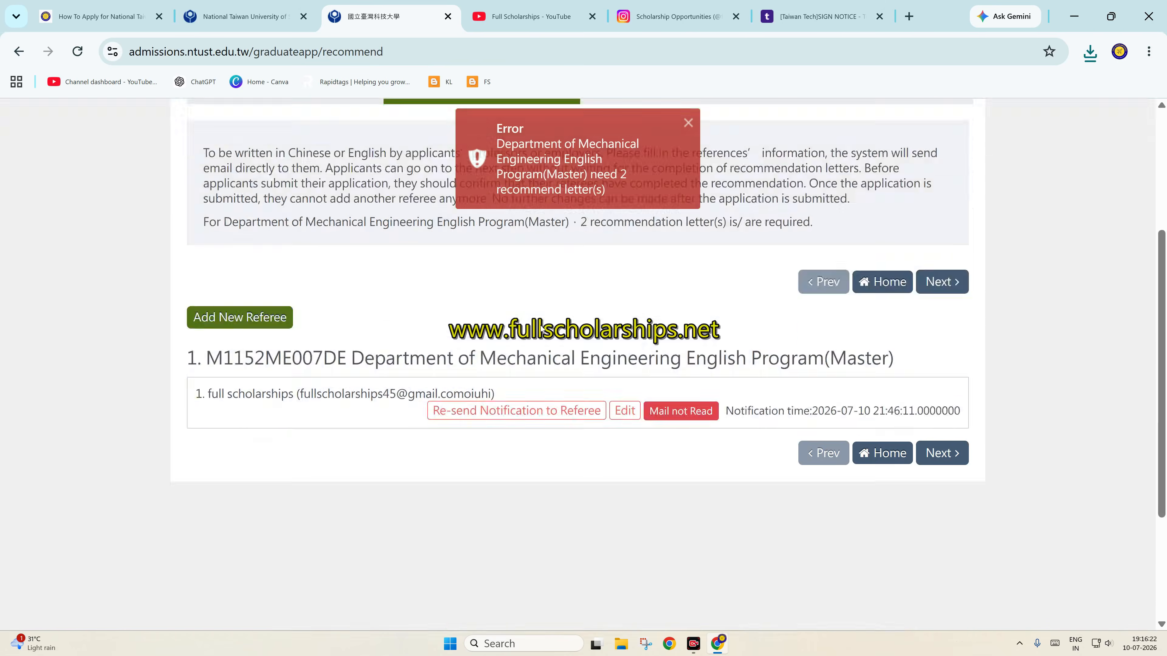
{"action": "scroll", "coordinate": [556, 298], "scroll_direction": "up", "scroll_amount": 3}
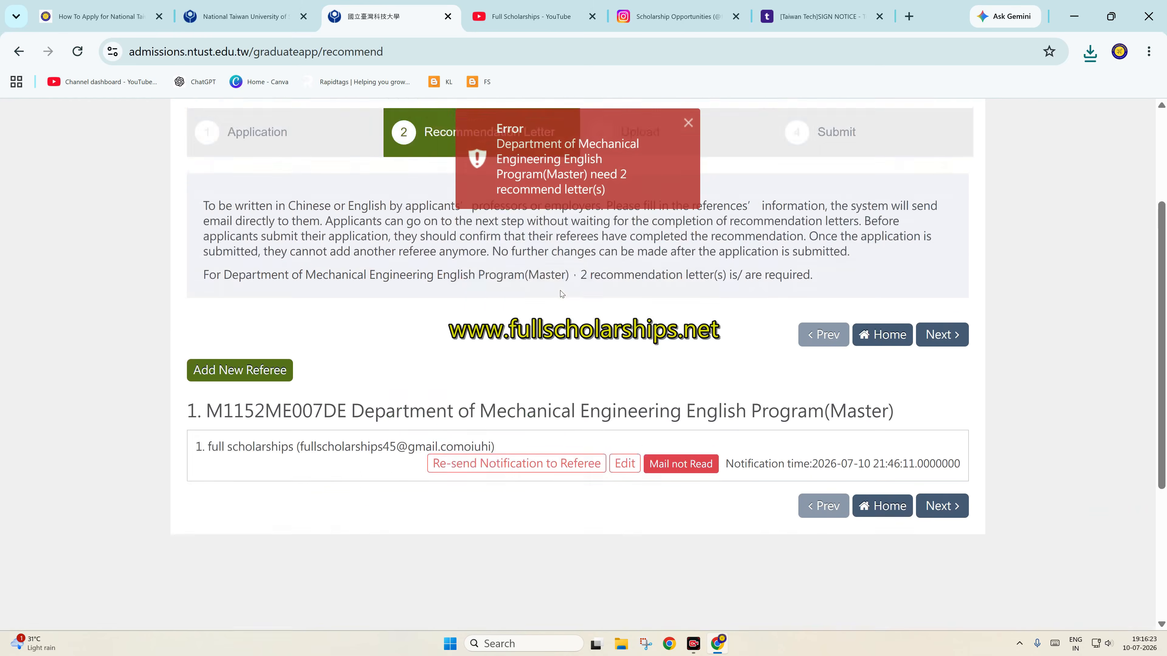
{"action": "left_click", "coordinate": [256, 370]}
Autofill the second referee, edit the email with hktfd, and enter institution hgf and position yjtf
{"action": "left_click", "coordinate": [417, 357]}
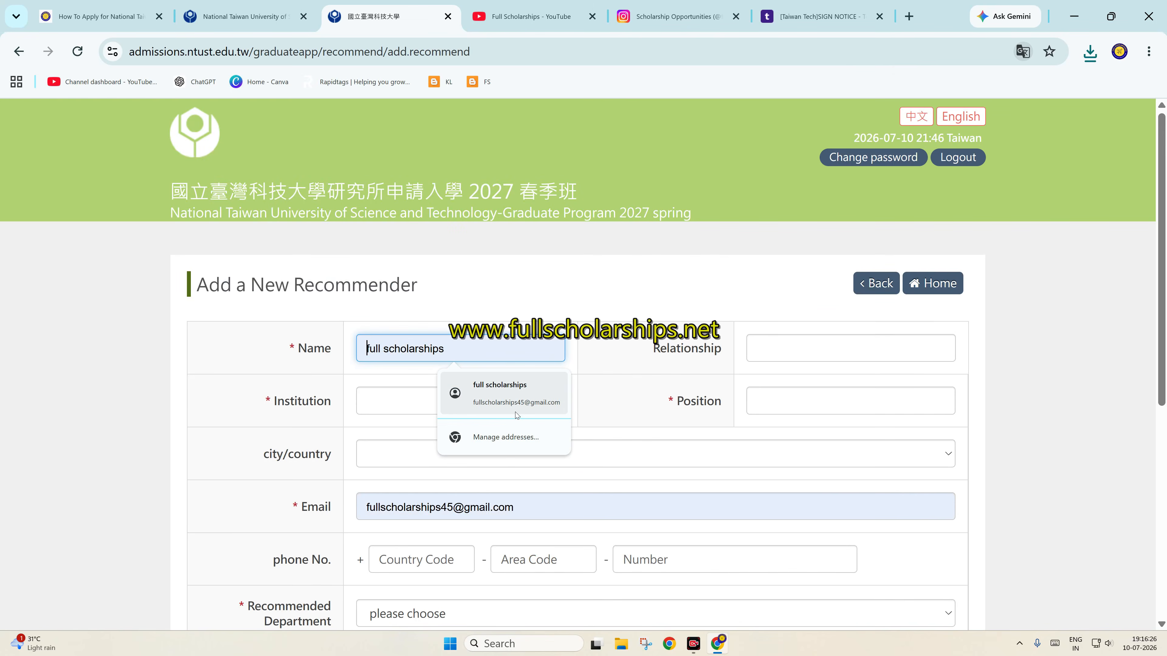
{"action": "left_click", "coordinate": [516, 415]}
{"action": "left_click", "coordinate": [632, 502]}
{"action": "type", "text": "hktfd"}
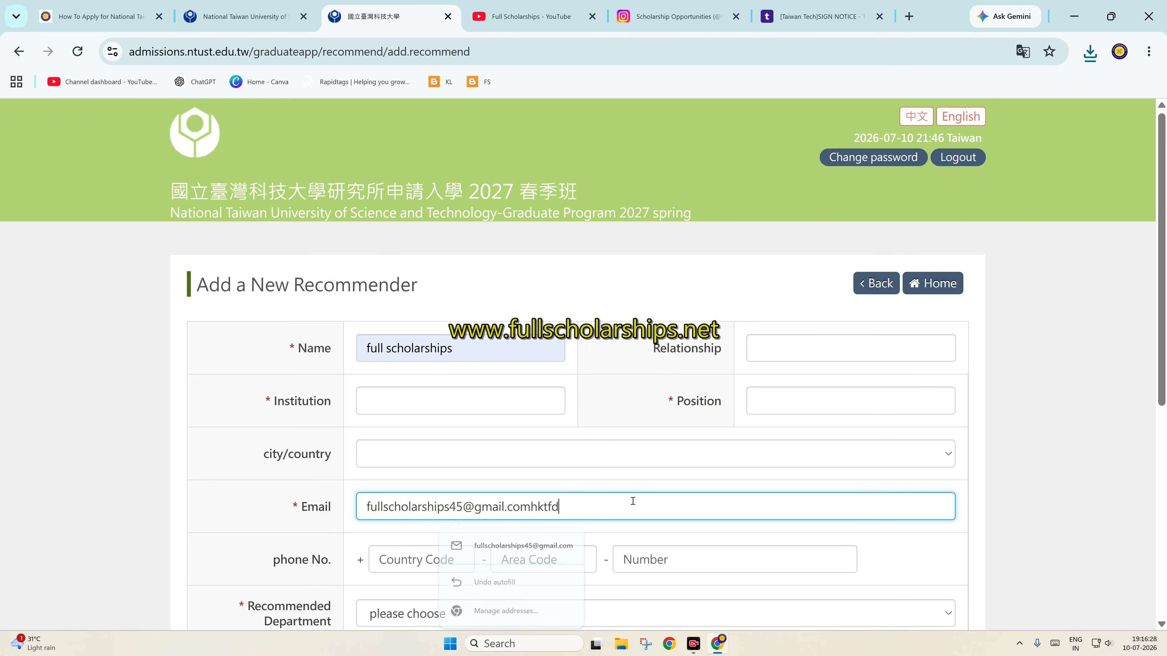
{"action": "scroll", "coordinate": [633, 502], "scroll_direction": "down", "scroll_amount": 3}
{"action": "left_click", "coordinate": [495, 224]}
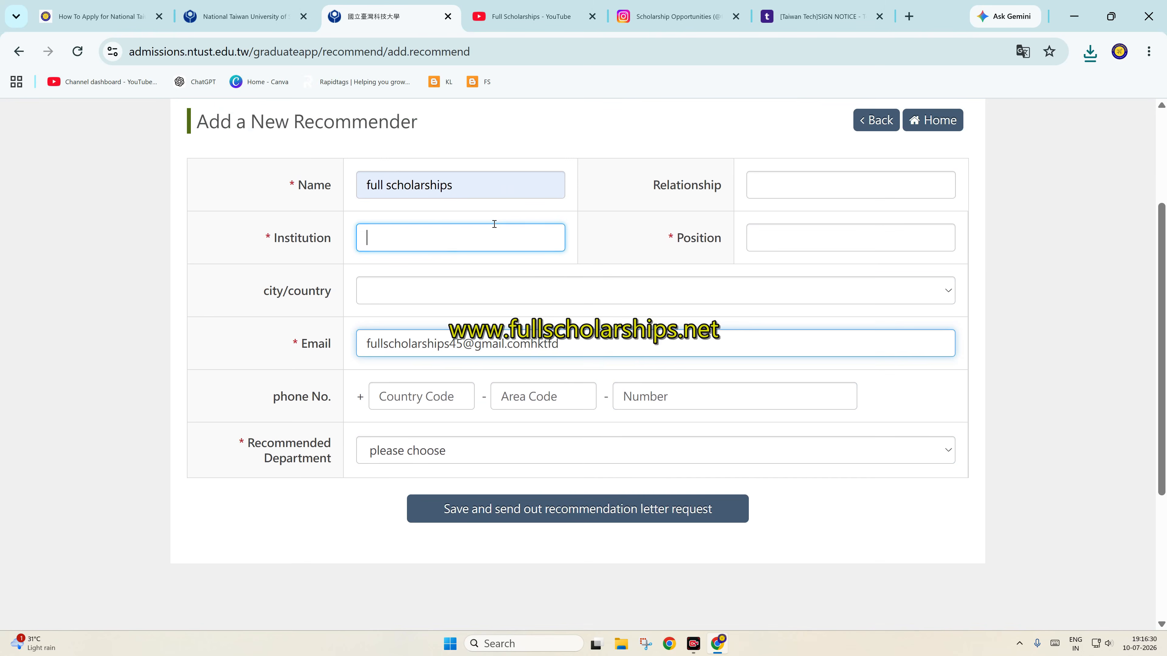
{"action": "type", "text": "hgf"}
{"action": "key", "text": "Tab"}
{"action": "type", "text": "yjtf"}
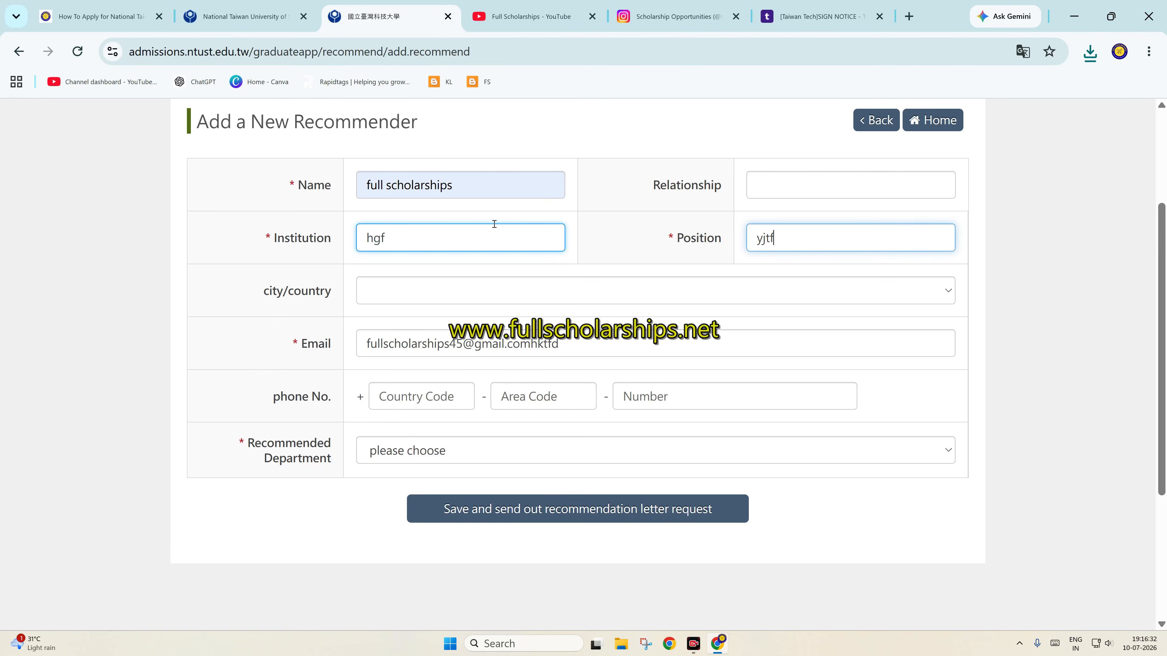
Assign Mechanical Engineering English Program (Master) and send the second recommendation request
{"action": "left_click", "coordinate": [400, 451]}
{"action": "left_click", "coordinate": [403, 514]}
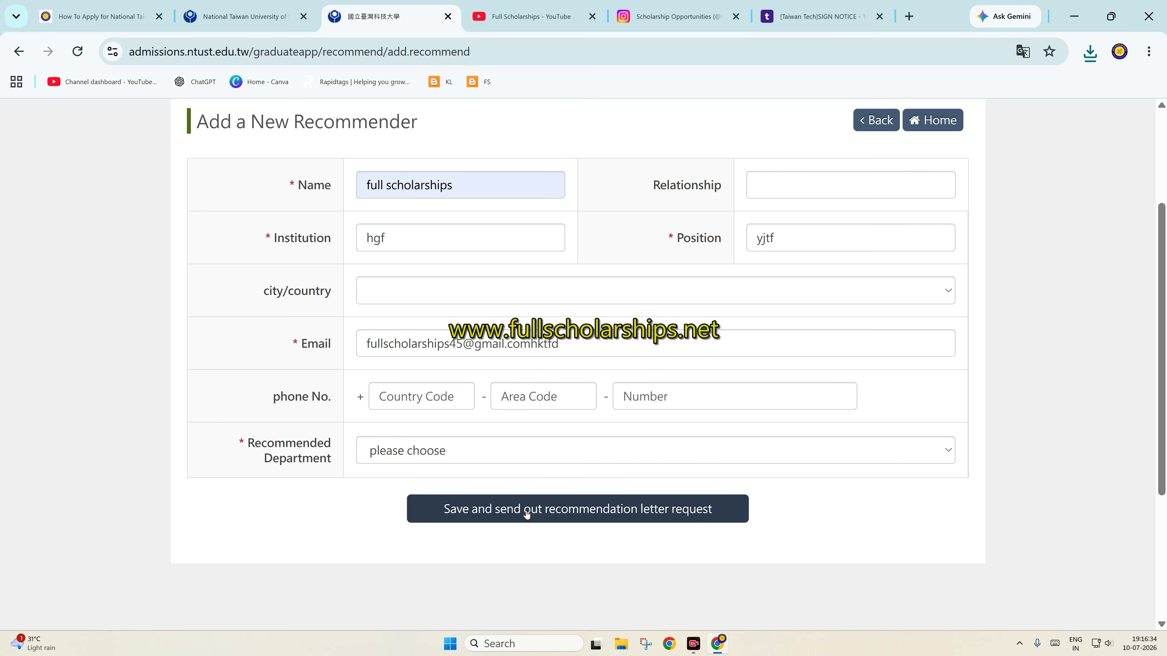
{"action": "left_click", "coordinate": [474, 451]}
{"action": "left_click", "coordinate": [468, 495]}
{"action": "left_click", "coordinate": [472, 508]}
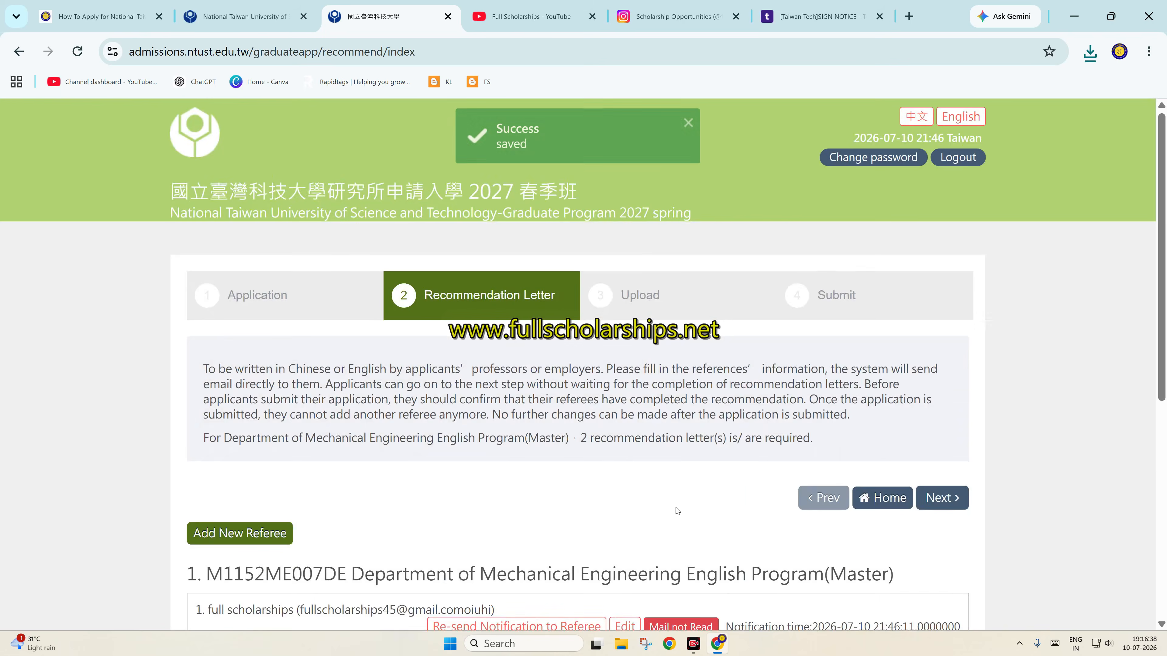
{"action": "scroll", "coordinate": [676, 511], "scroll_direction": "down", "scroll_amount": 3}
Go to the upload step and upload sample-local-pdf.pdf as the original Diploma
{"action": "left_click", "coordinate": [929, 476]}
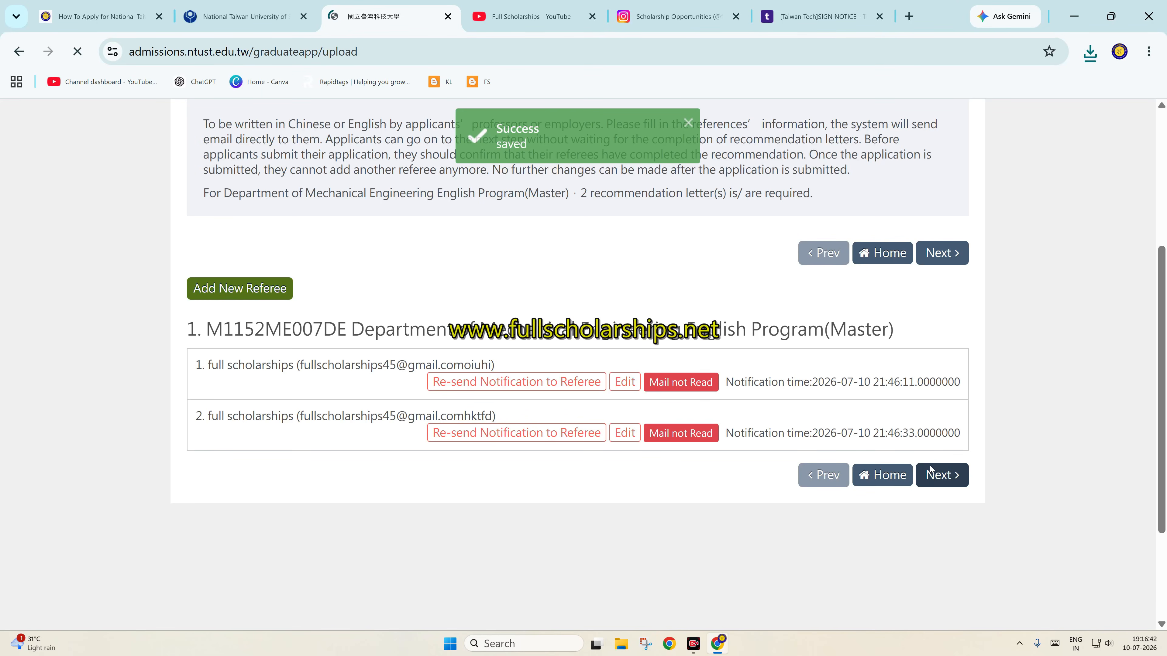
{"action": "scroll", "coordinate": [615, 362], "scroll_direction": "down", "scroll_amount": 2}
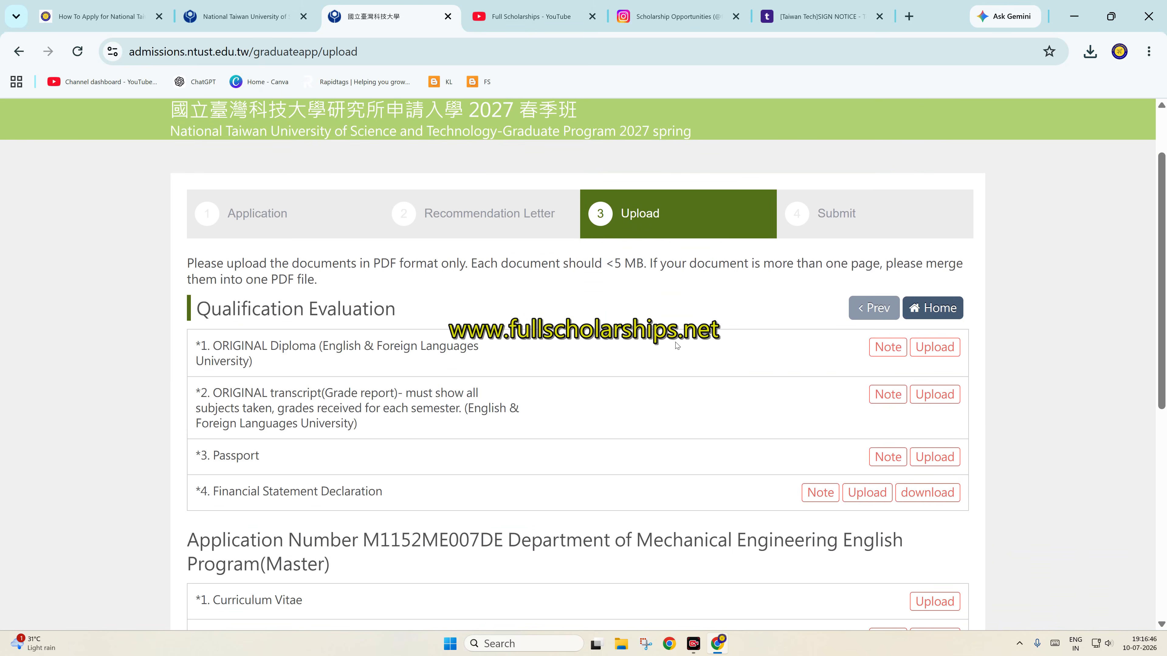
{"action": "left_click", "coordinate": [935, 348]}
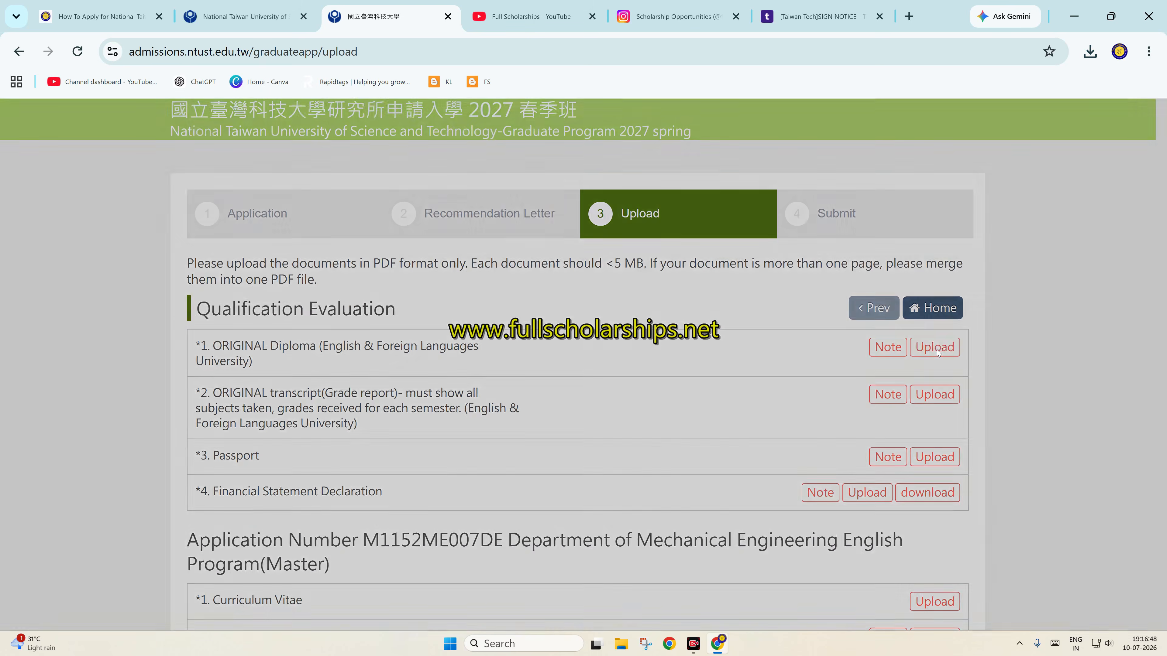
{"action": "left_click", "coordinate": [776, 205]}
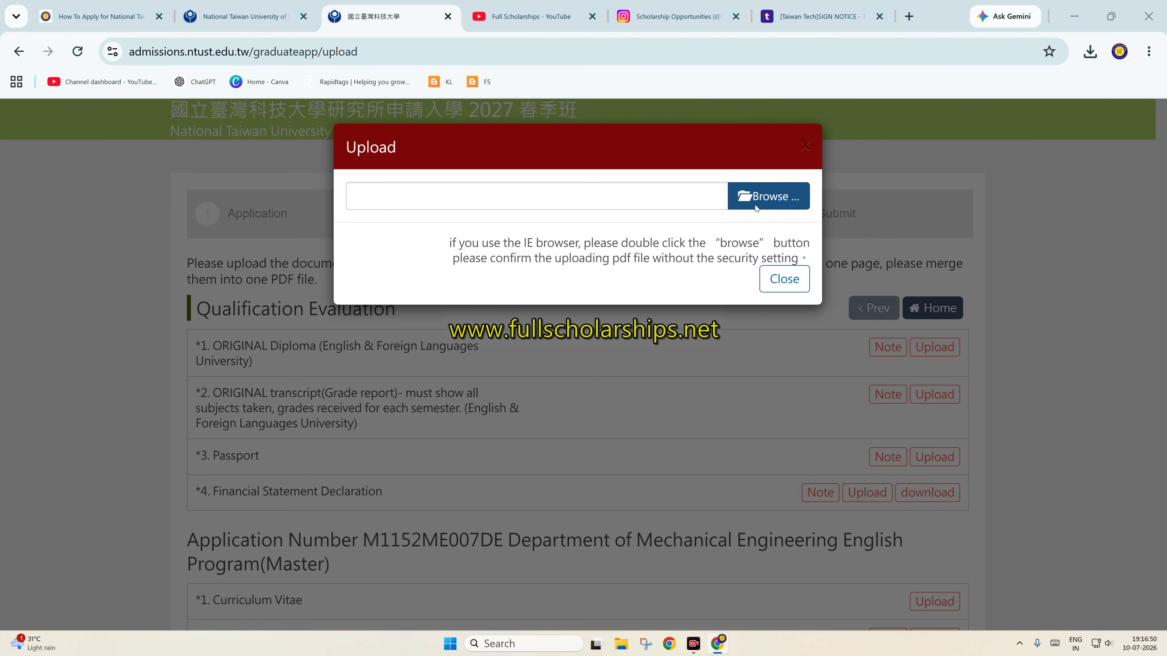
{"action": "type", "text": "sa"}
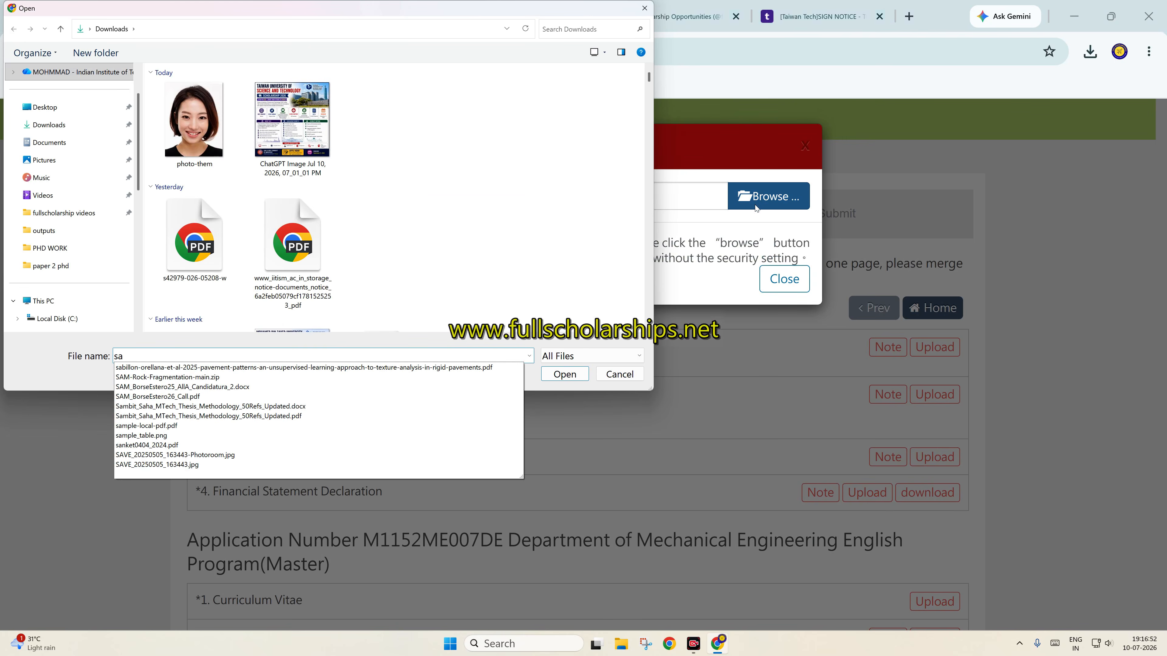
{"action": "type", "text": "mpl"}
{"action": "key", "text": "Down"}
{"action": "key", "text": "Return"}
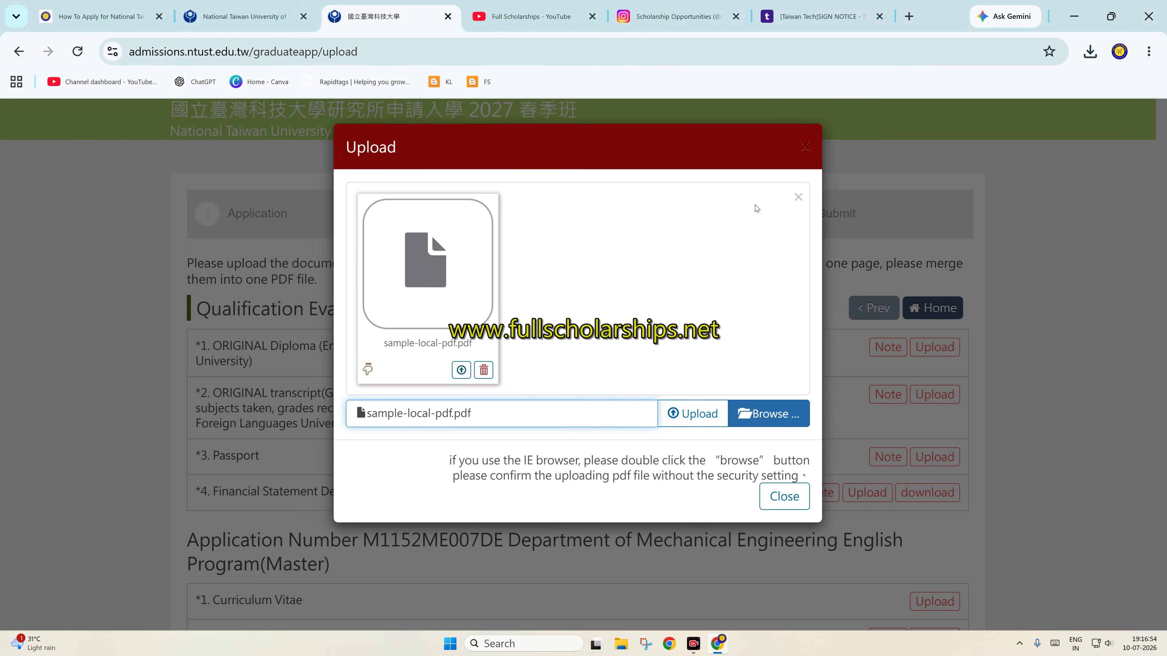
{"action": "left_click", "coordinate": [690, 412]}
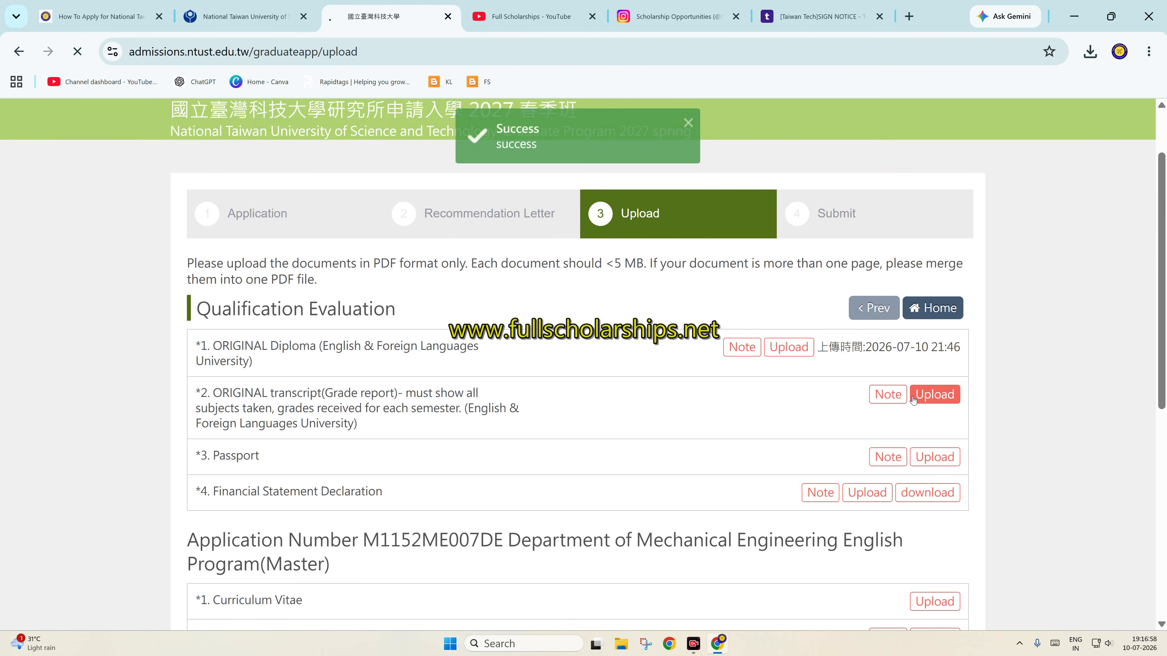
Upload sample-local-pdf.pdf as the original Transcript
{"action": "left_click", "coordinate": [939, 401]}
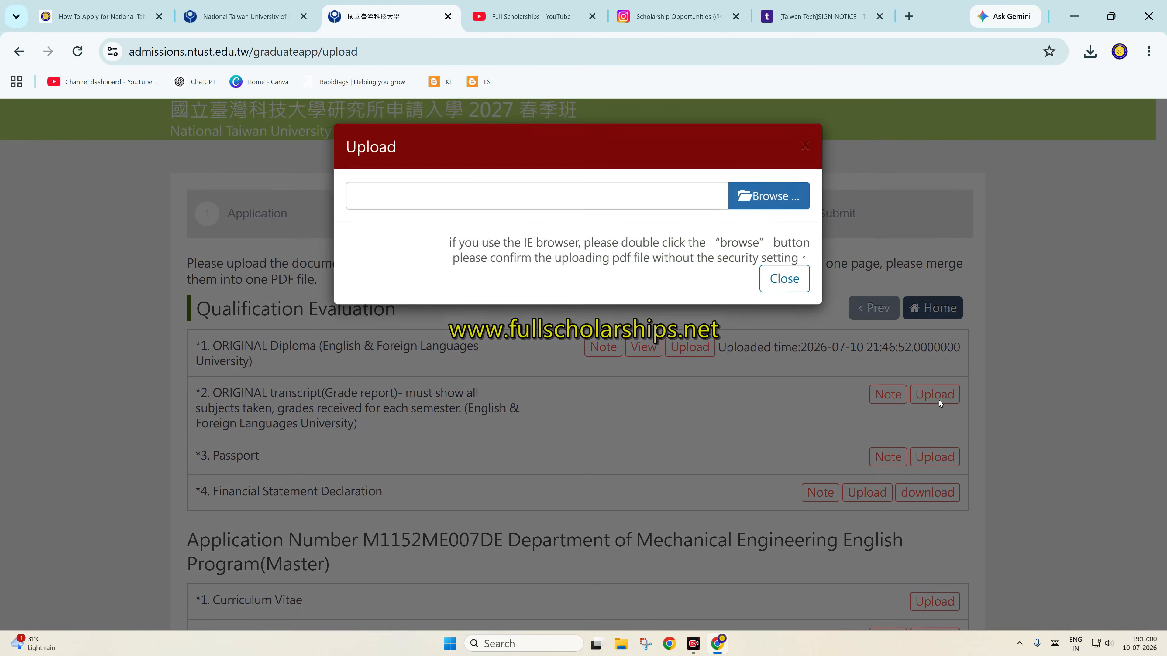
{"action": "left_click", "coordinate": [765, 209]}
{"action": "type", "text": "sampl"}
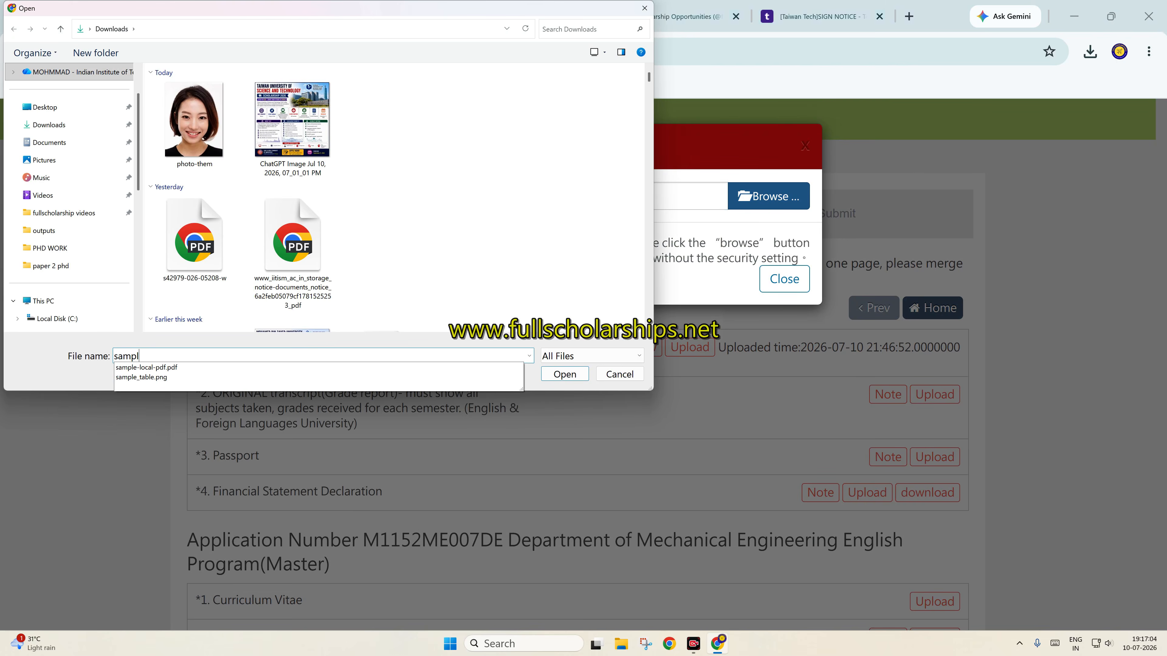
{"action": "key", "text": "Down"}
{"action": "key", "text": "Return"}
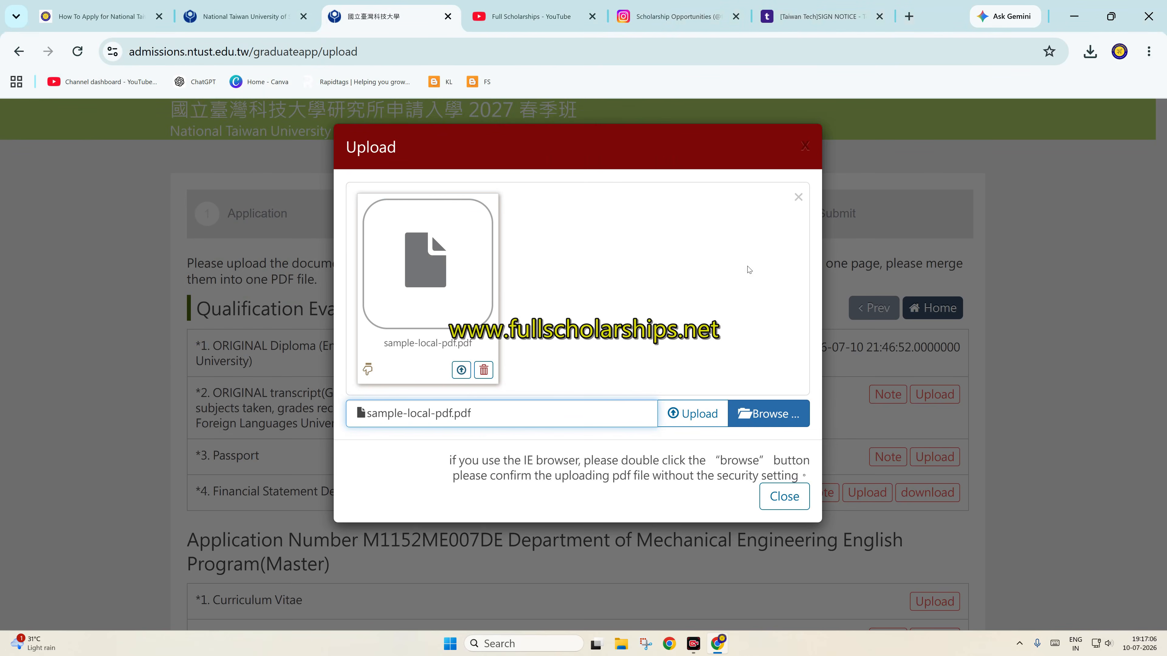
{"action": "left_click", "coordinate": [693, 418]}
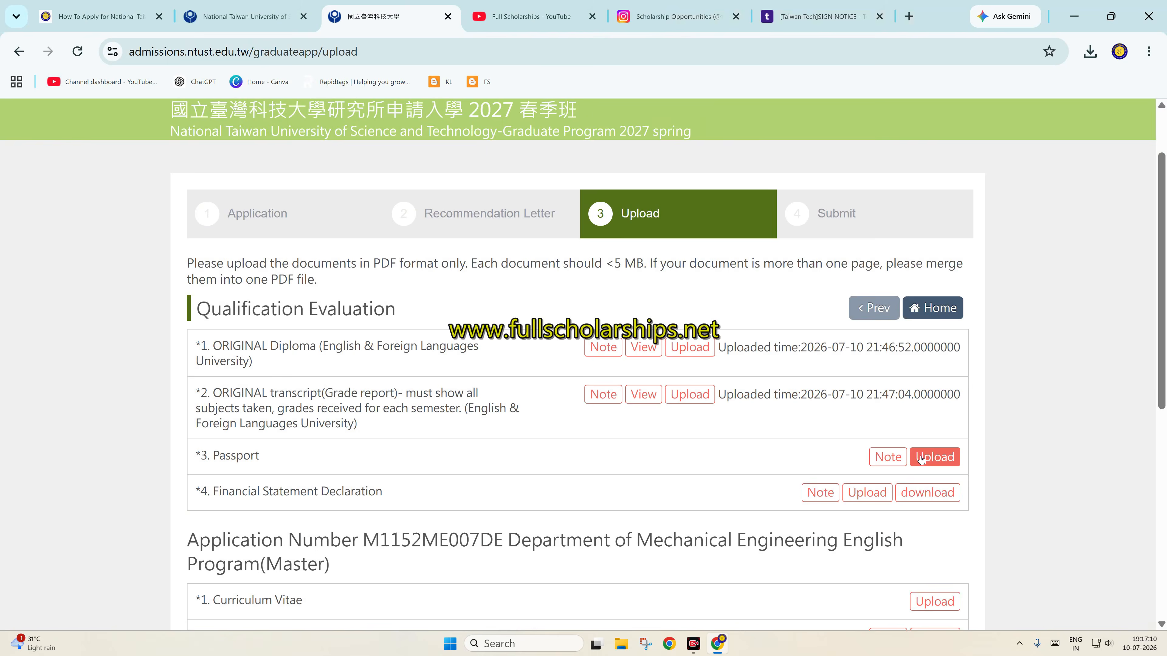
Upload sample-local-pdf.pdf as the Passport document
{"action": "left_click", "coordinate": [921, 457]}
{"action": "left_click", "coordinate": [785, 204]}
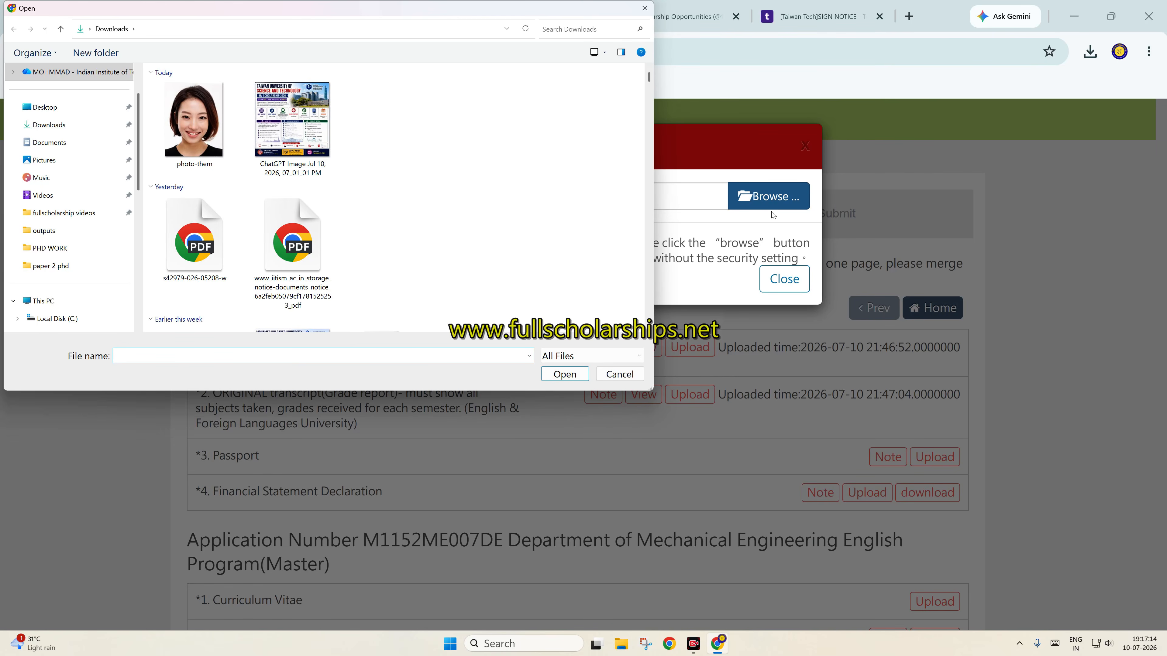
{"action": "type", "text": "sampl"}
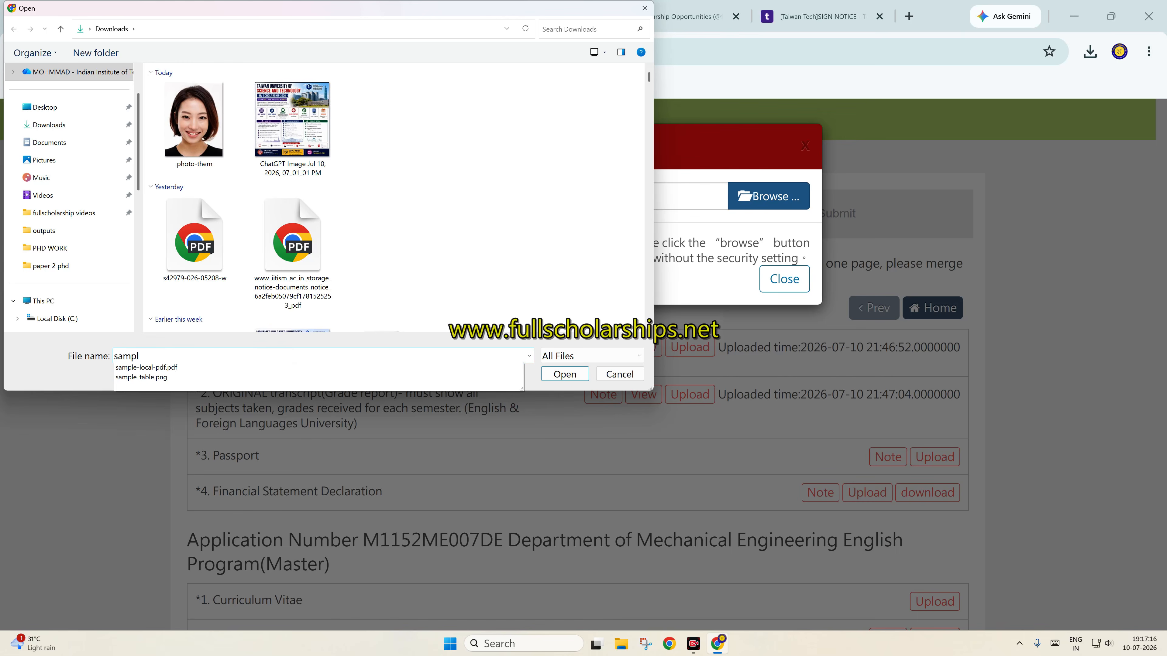
{"action": "key", "text": "Down"}
{"action": "key", "text": "Return"}
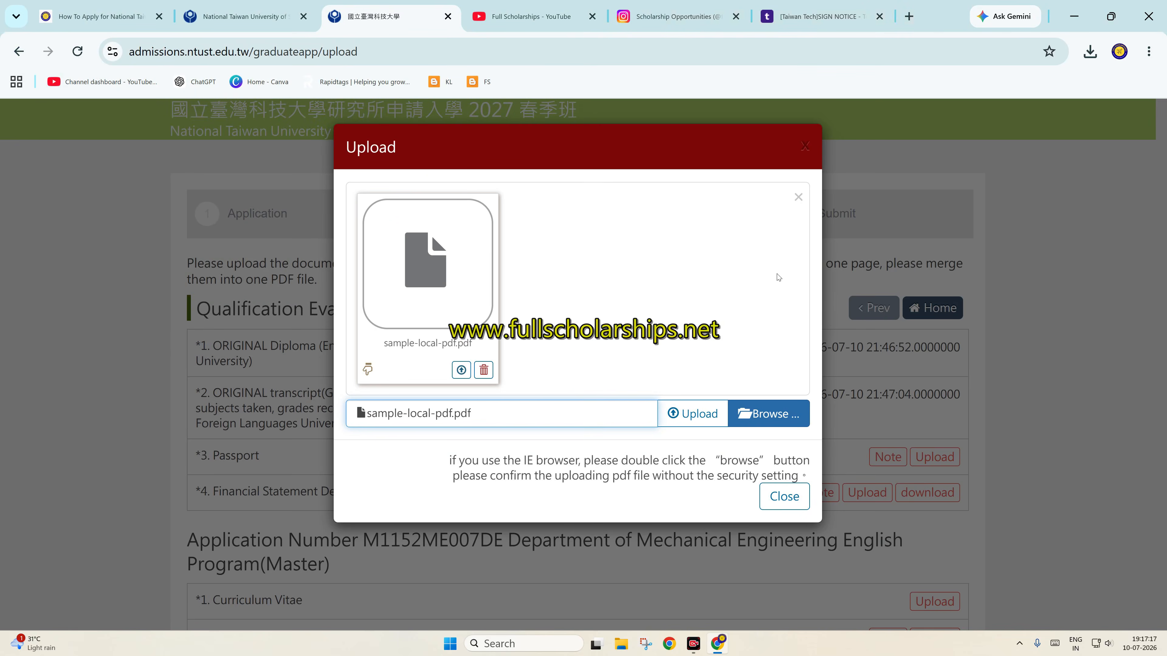
{"action": "left_click", "coordinate": [696, 410]}
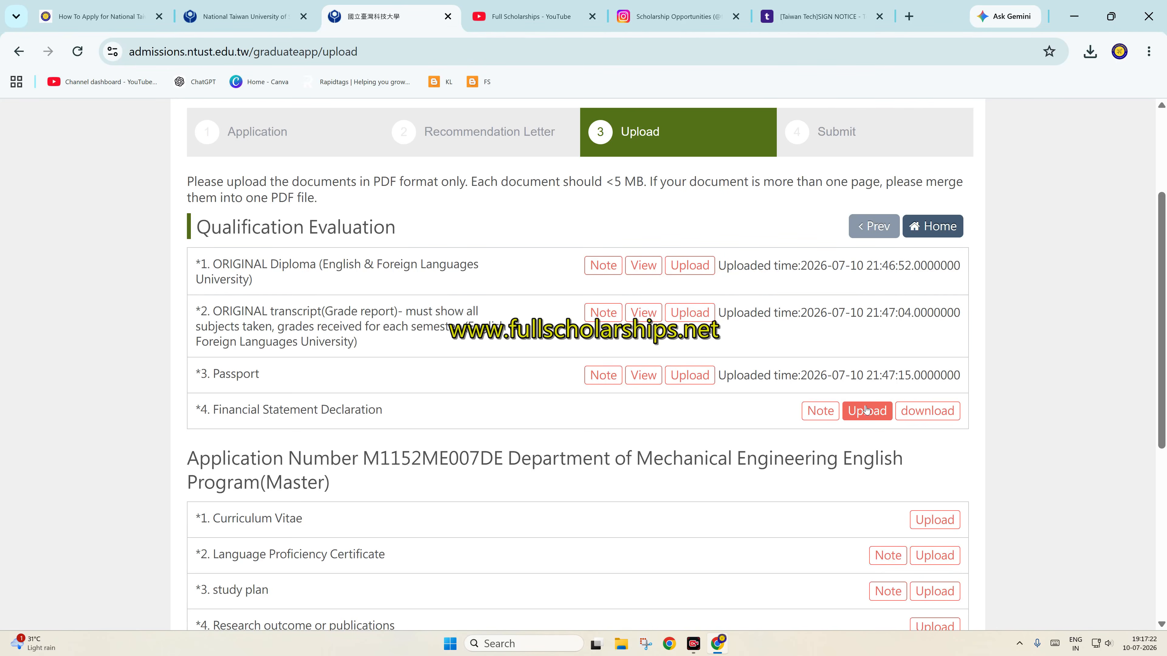
Read the declaration note and open the blank Financial Statement Declaration form in a new tab
{"action": "left_click", "coordinate": [820, 411]}
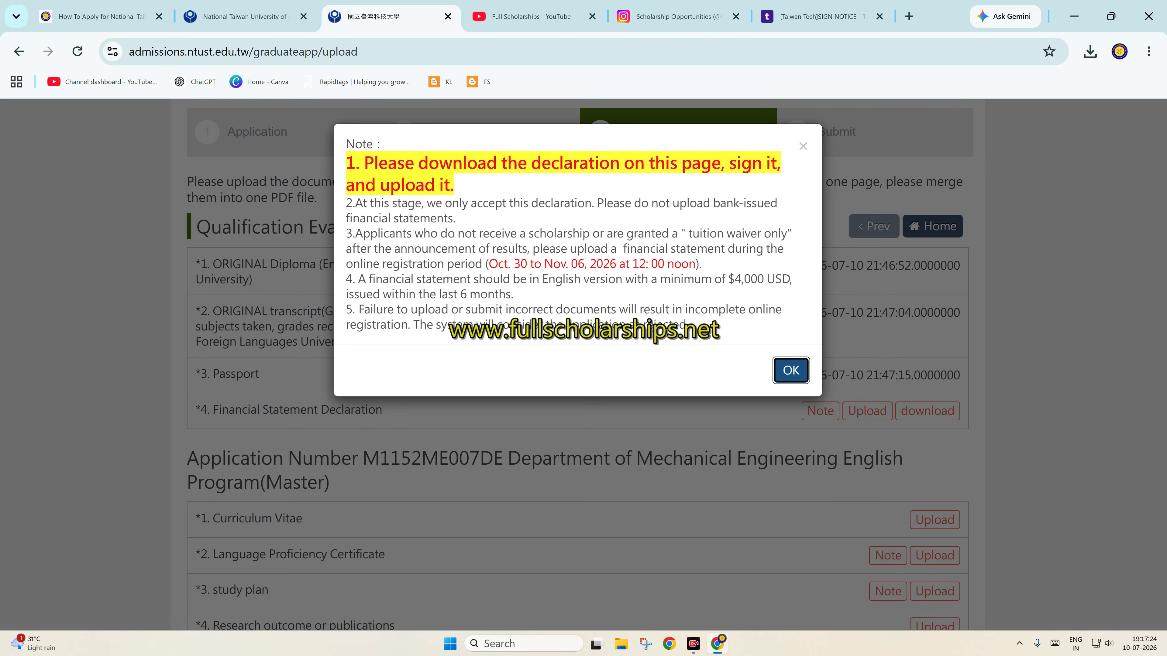
{"action": "left_click", "coordinate": [813, 148]}
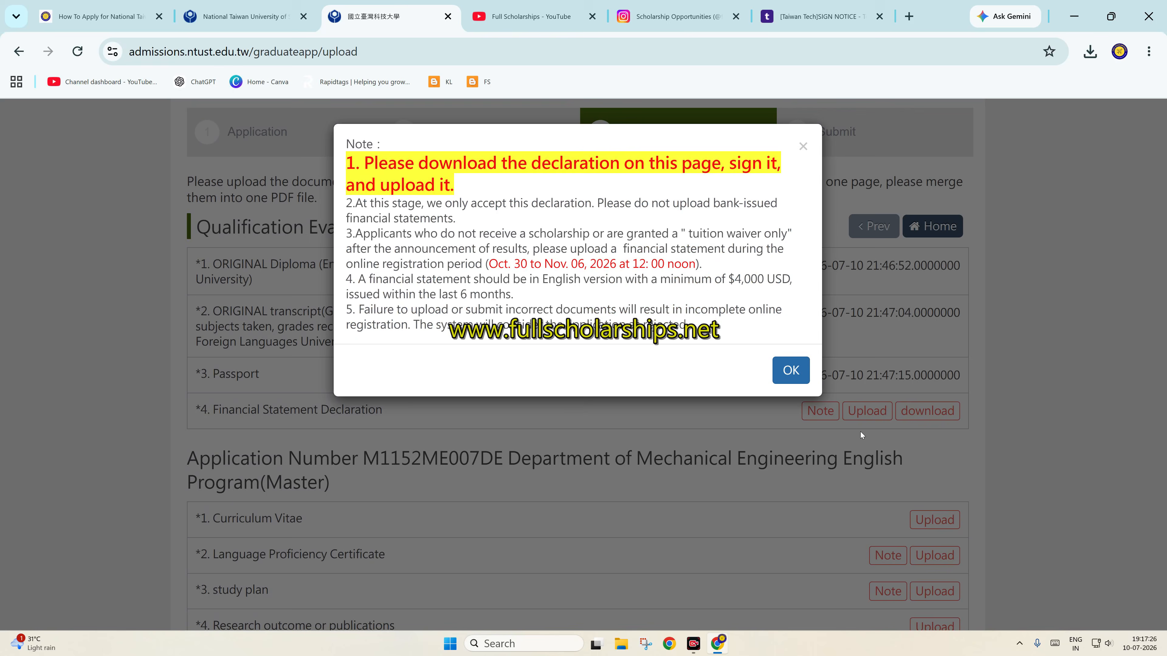
{"action": "left_click", "coordinate": [804, 148]}
{"action": "left_click", "coordinate": [868, 410]}
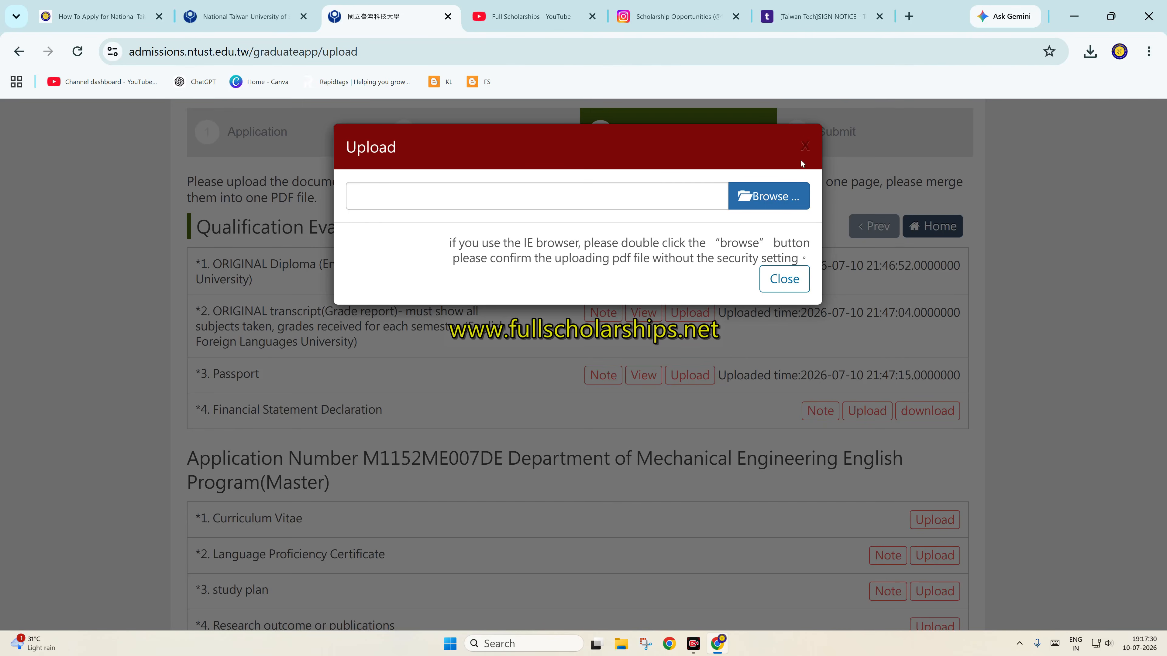
{"action": "left_click", "coordinate": [804, 144]}
{"action": "left_click", "coordinate": [930, 410]}
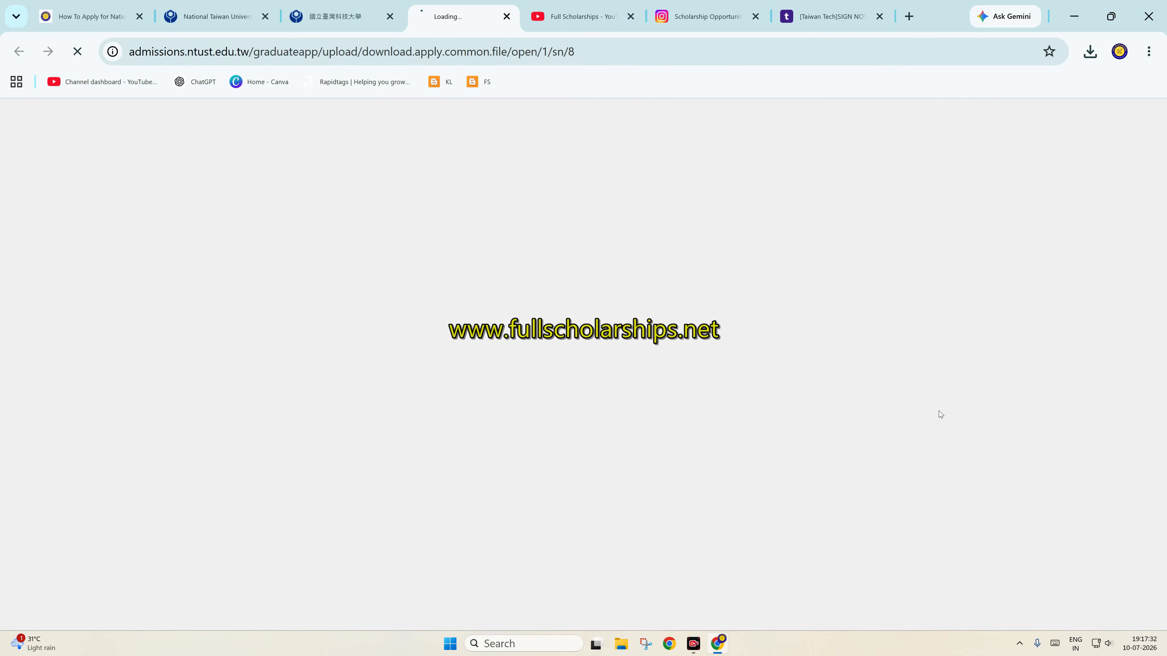
{"action": "scroll", "coordinate": [592, 273], "scroll_direction": "down", "scroll_amount": 5}
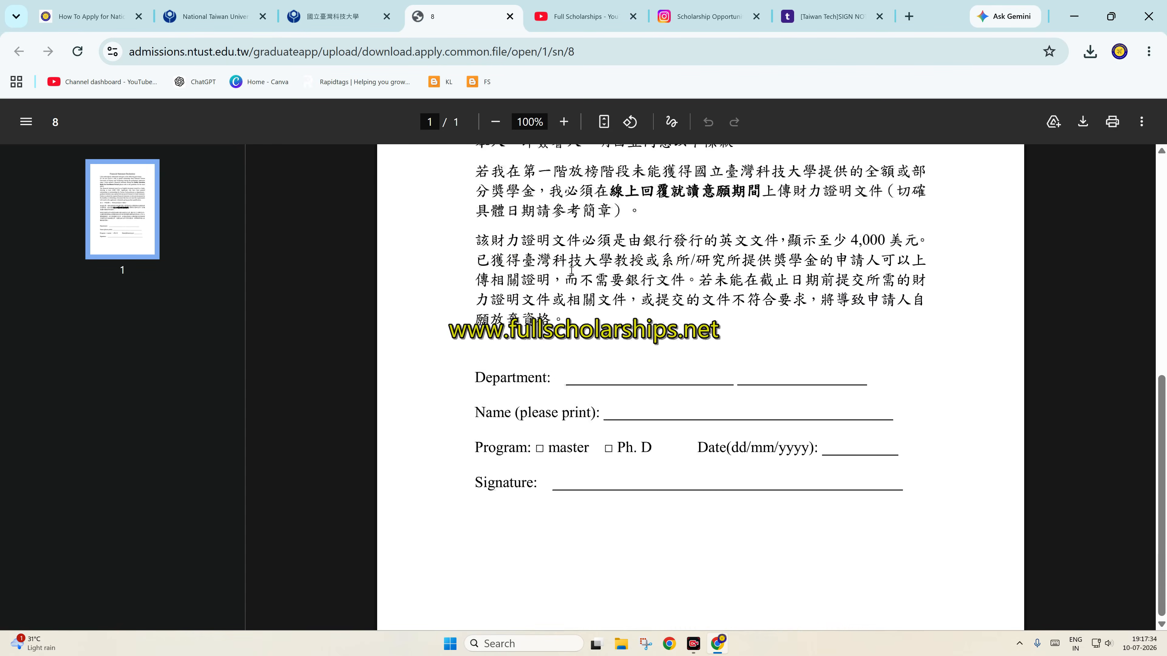
{"action": "scroll", "coordinate": [592, 273], "scroll_direction": "up", "scroll_amount": 10}
{"action": "left_click", "coordinate": [338, 16]}
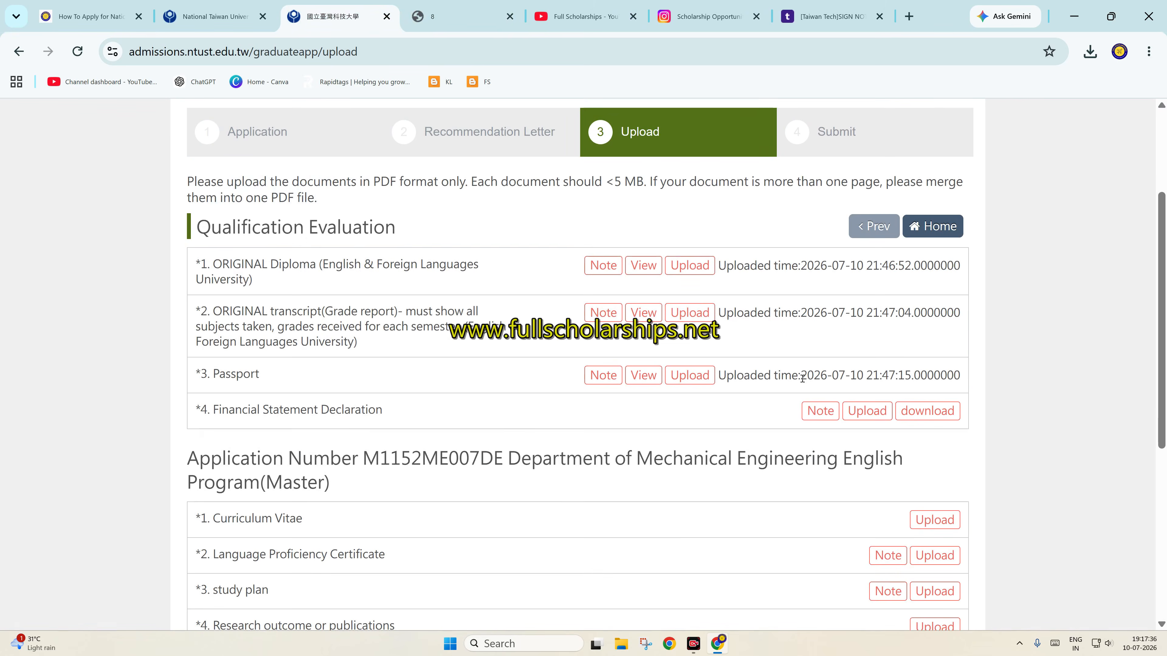
Upload sample-local-pdf.pdf as the Financial Statement Declaration
{"action": "left_click", "coordinate": [868, 413]}
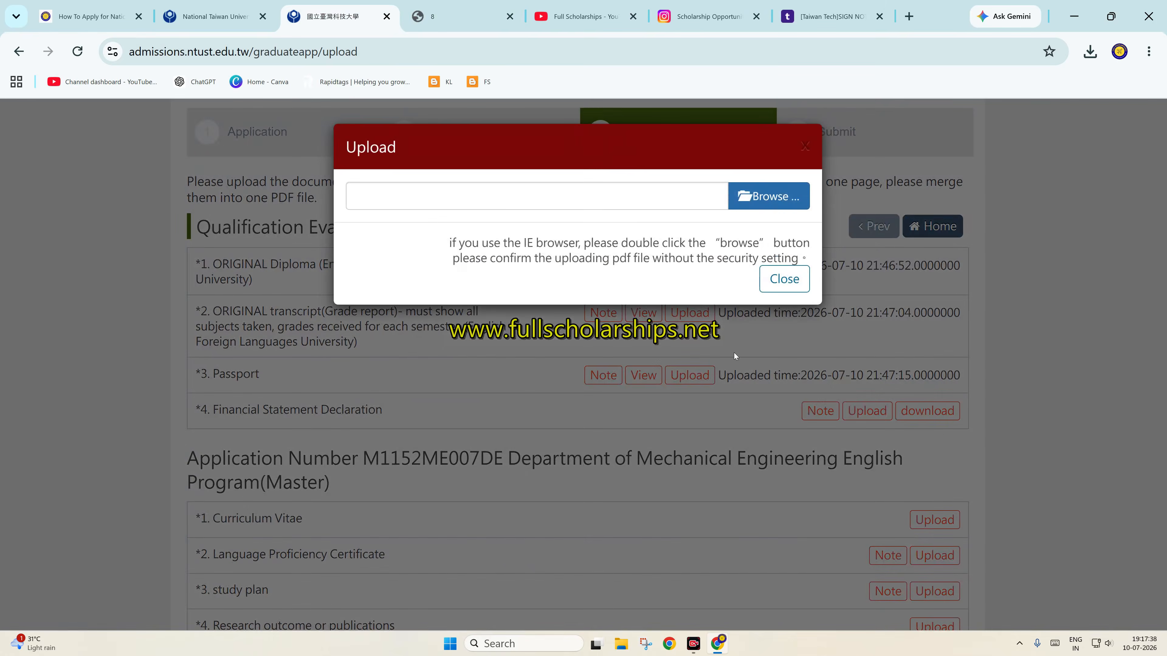
{"action": "left_click", "coordinate": [779, 189]}
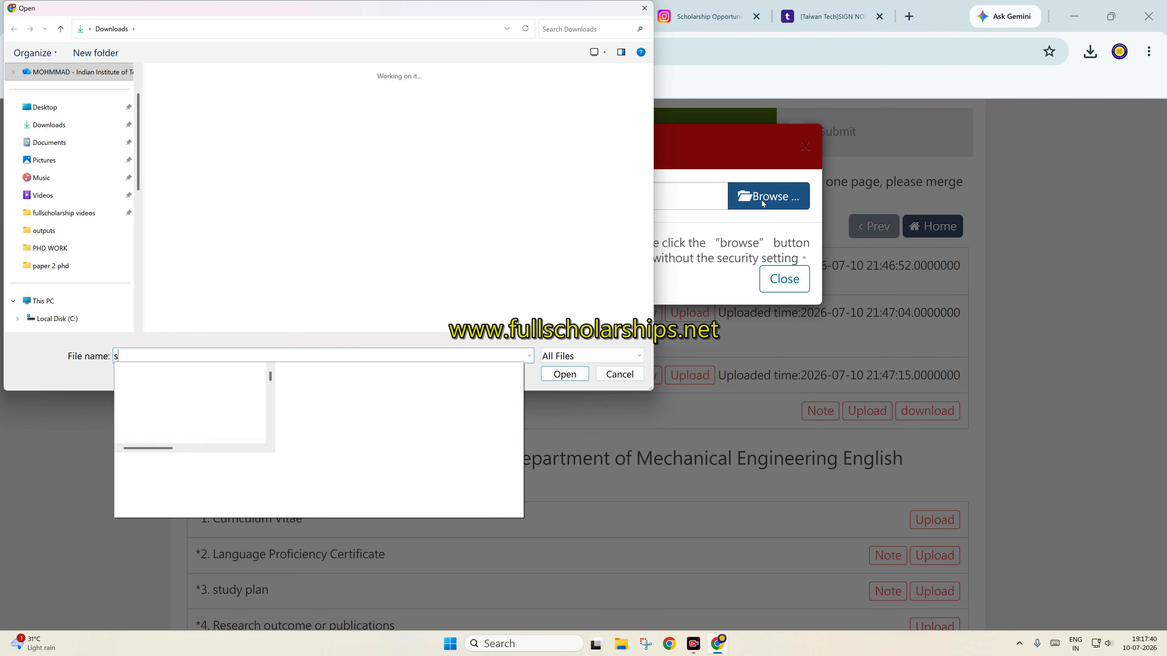
{"action": "type", "text": "sampl"}
{"action": "key", "text": "Down"}
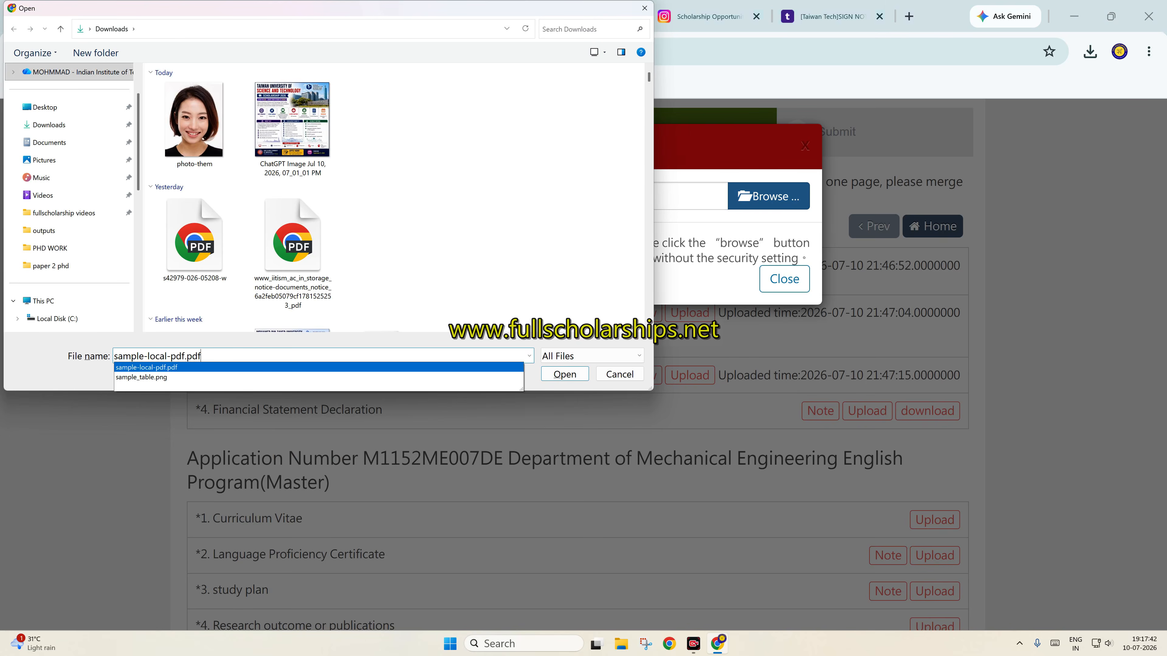
{"action": "key", "text": "Return"}
{"action": "left_click", "coordinate": [703, 415]}
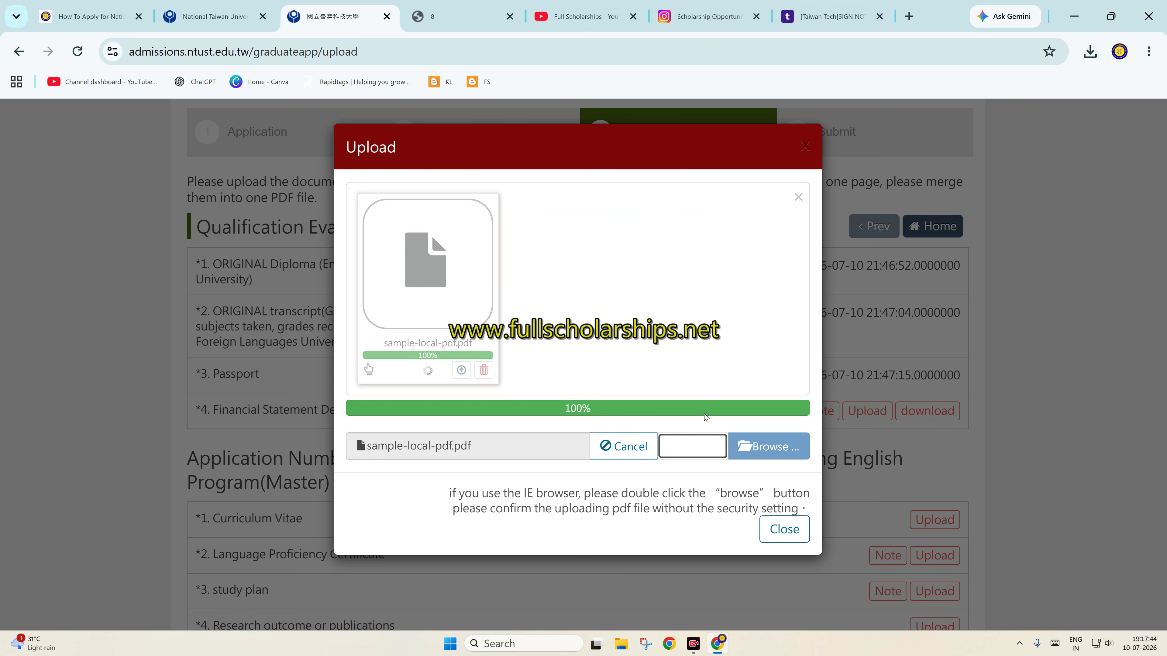
{"action": "scroll", "coordinate": [841, 474], "scroll_direction": "down", "scroll_amount": 5}
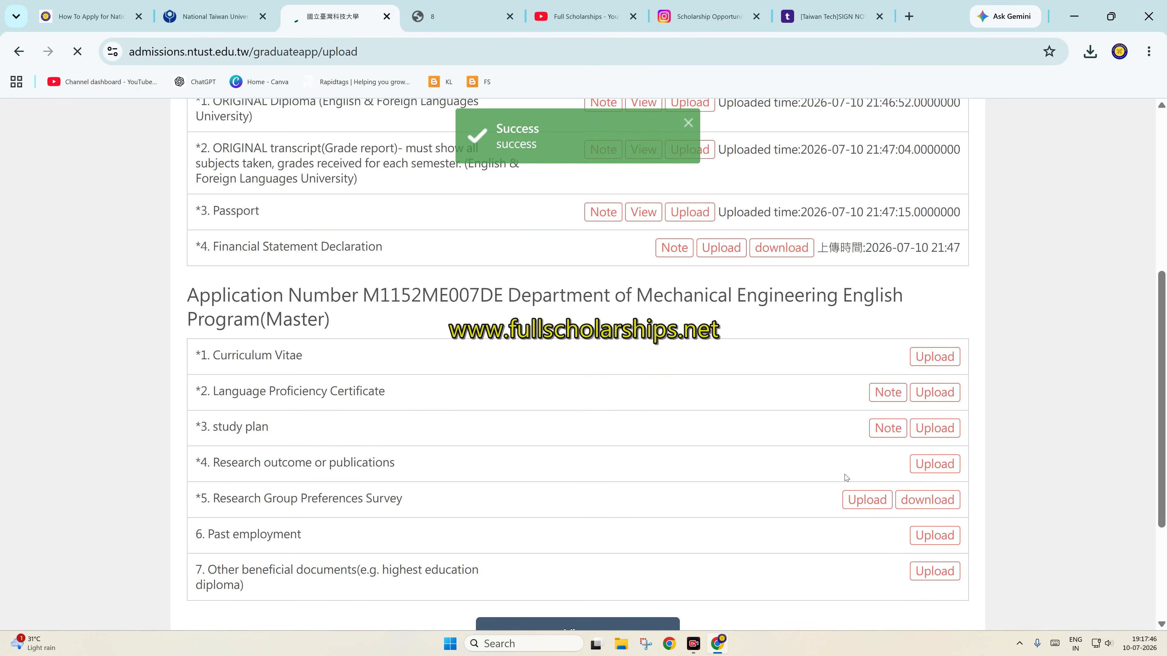
Upload sample-local-pdf.pdf as the Curriculum Vitae
{"action": "left_click", "coordinate": [927, 373]}
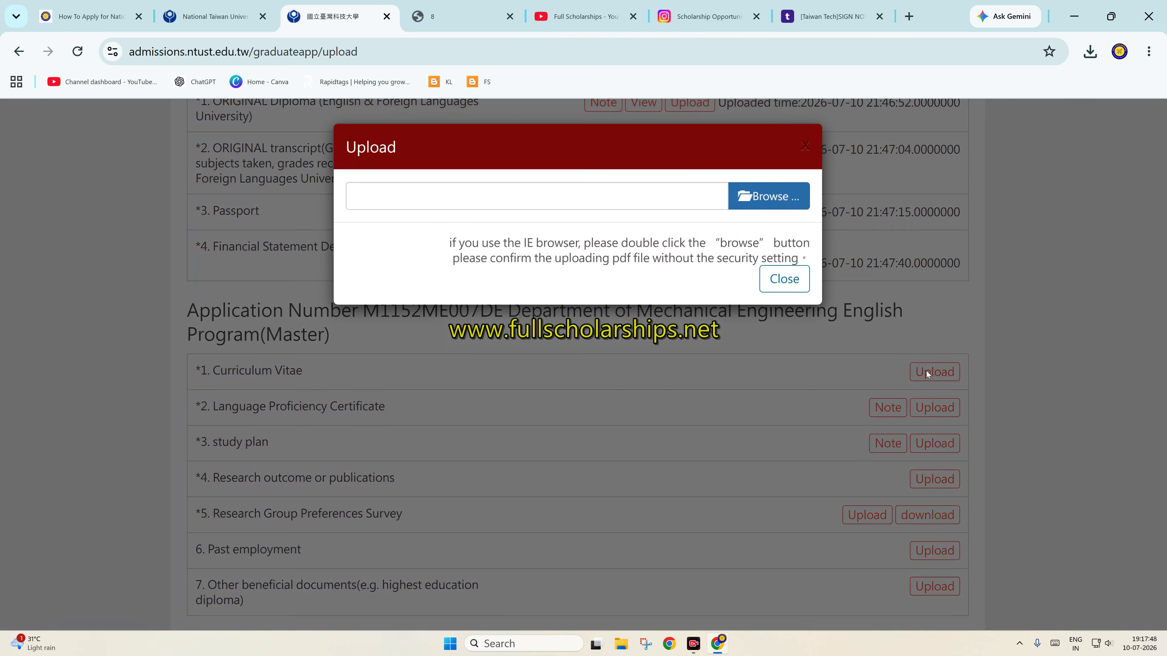
{"action": "left_click", "coordinate": [775, 202]}
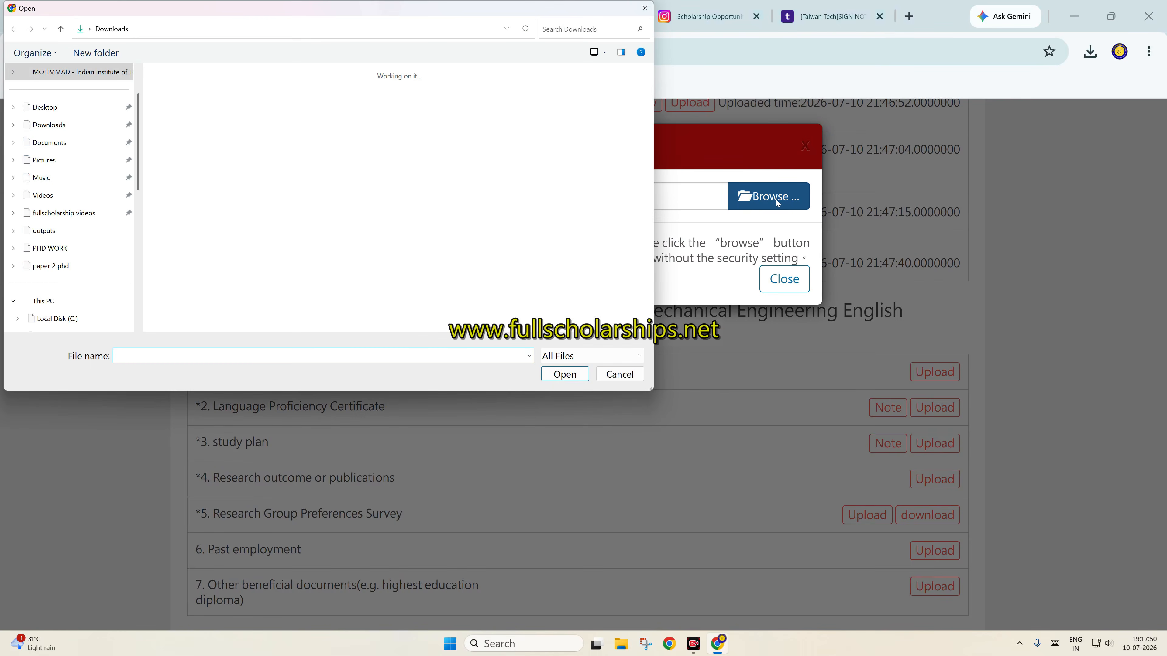
{"action": "type", "text": "sampl"}
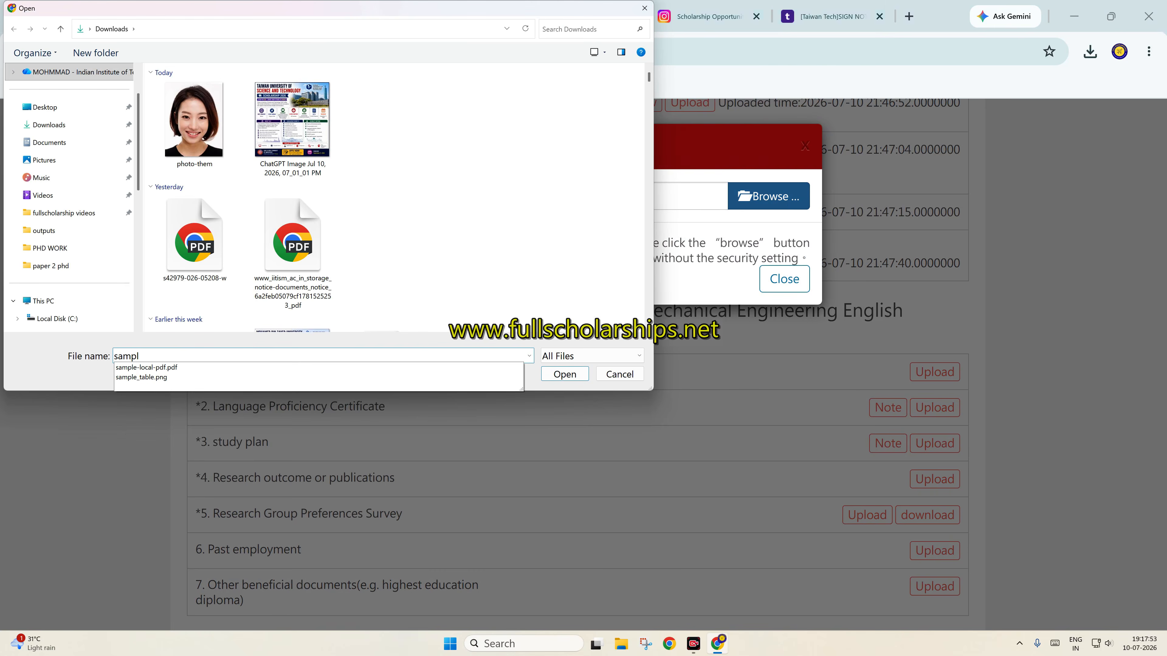
{"action": "key", "text": "Down"}
{"action": "key", "text": "Return"}
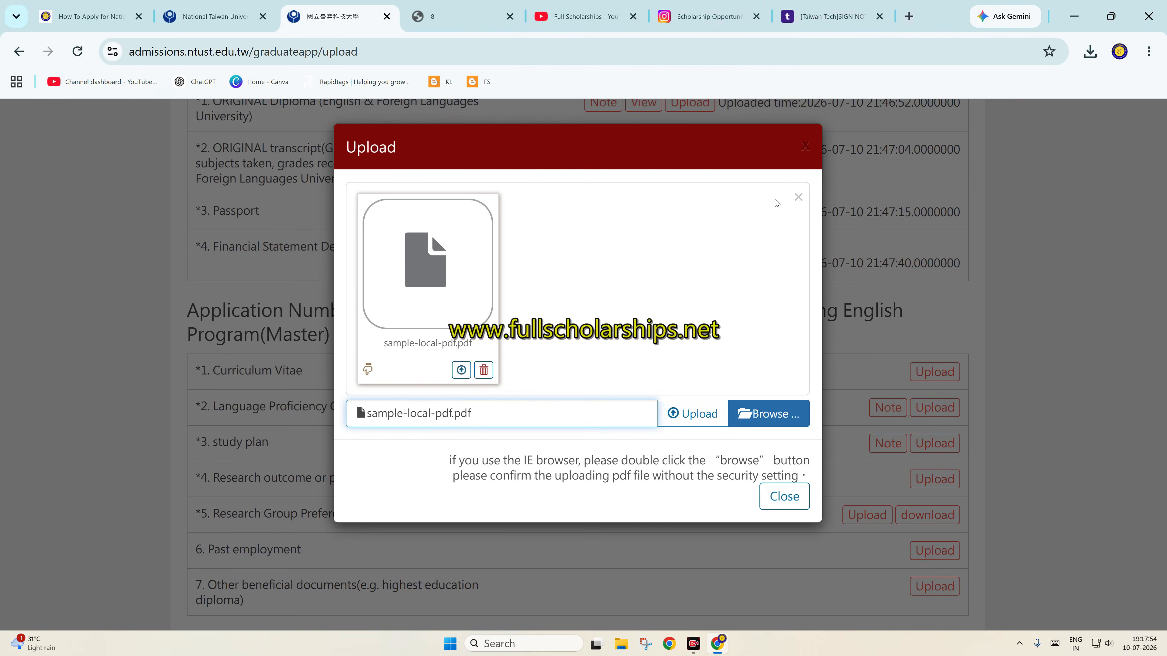
{"action": "left_click", "coordinate": [684, 418]}
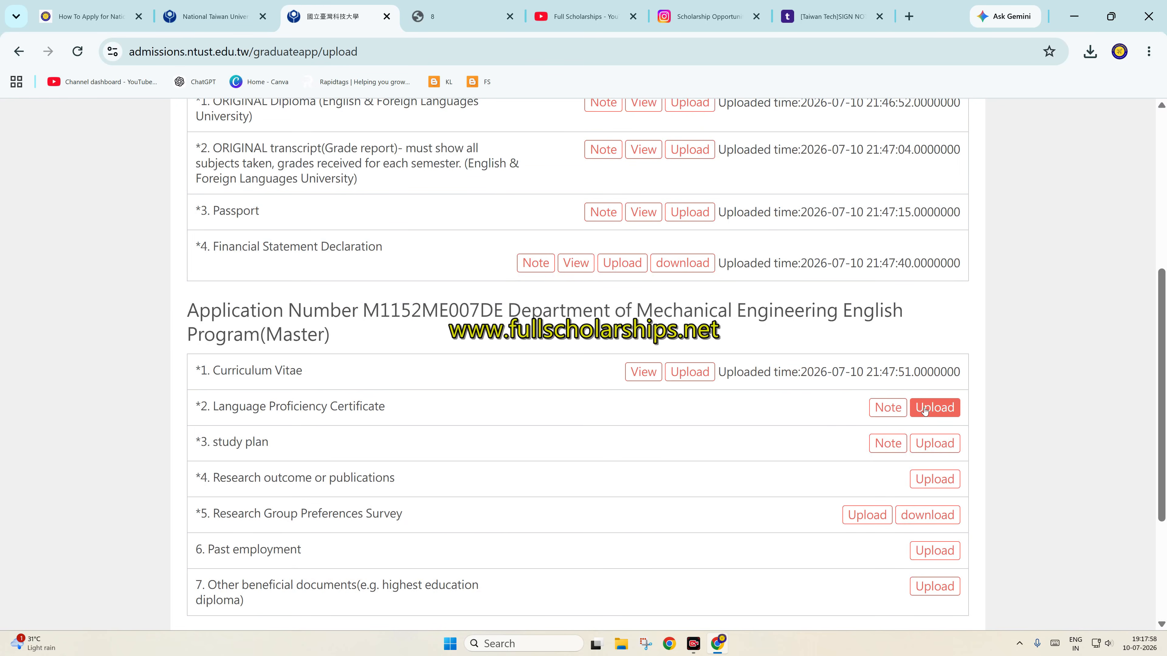
Upload sample-local-pdf.pdf as the Language Proficiency Certificate
{"action": "left_click", "coordinate": [930, 411]}
{"action": "left_click", "coordinate": [753, 195]}
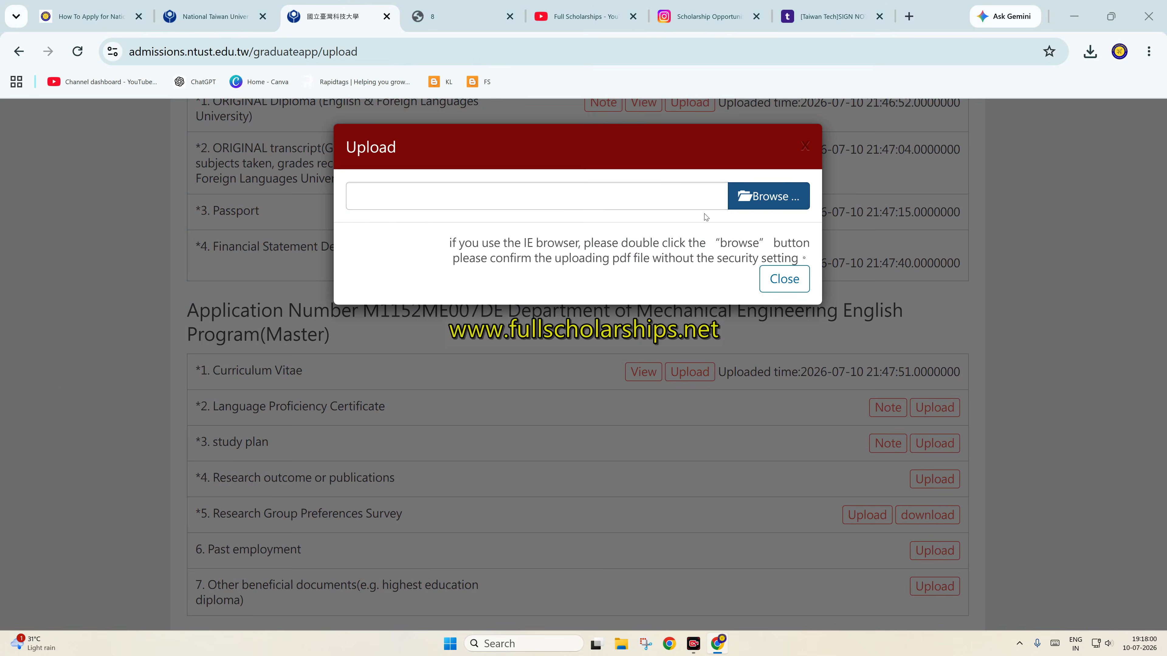
{"action": "type", "text": "s"}
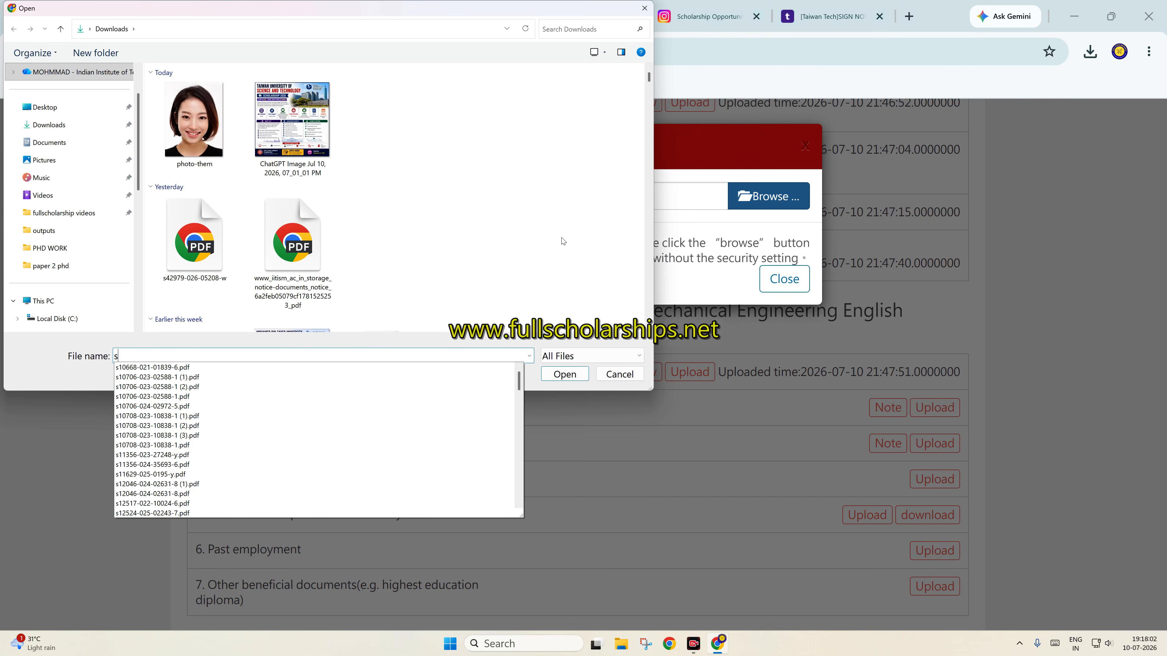
{"action": "type", "text": "ampl"}
{"action": "key", "text": "Down"}
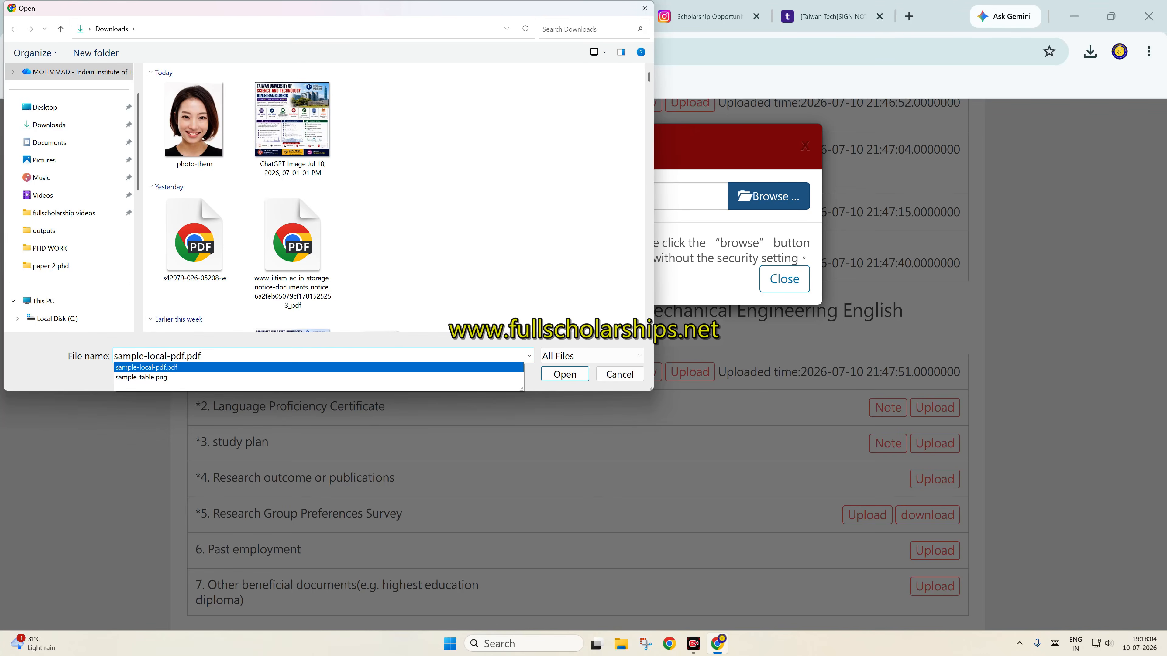
{"action": "key", "text": "Return"}
{"action": "left_click", "coordinate": [690, 413]}
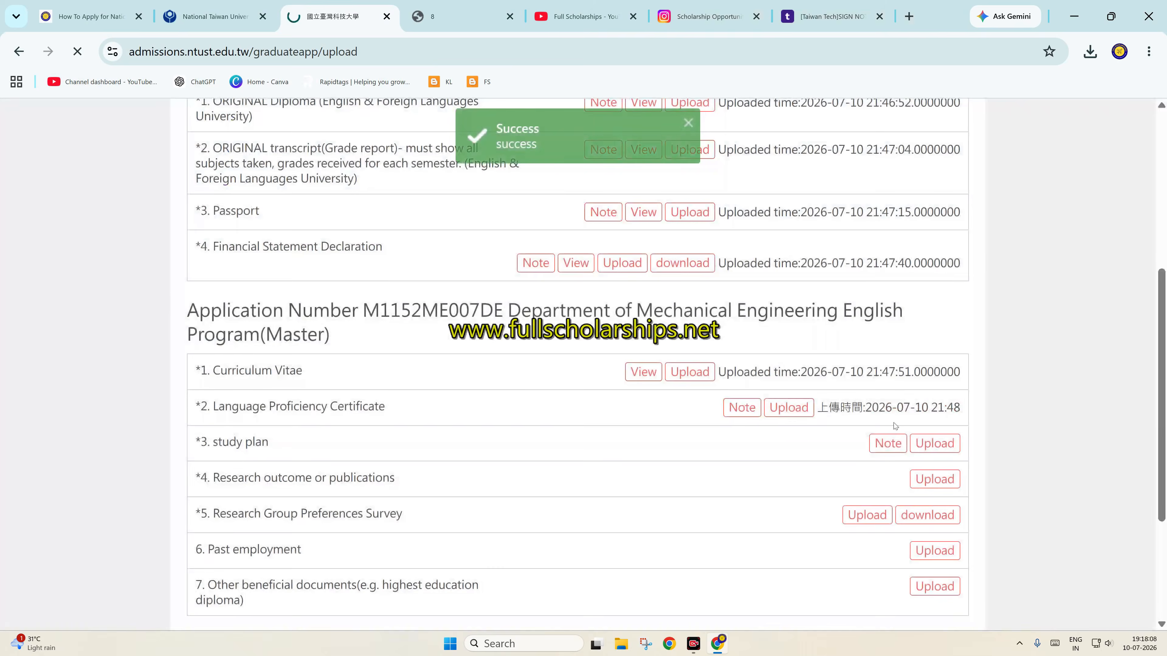
Upload sample-local-pdf.pdf as the study plan
{"action": "left_click", "coordinate": [933, 444]}
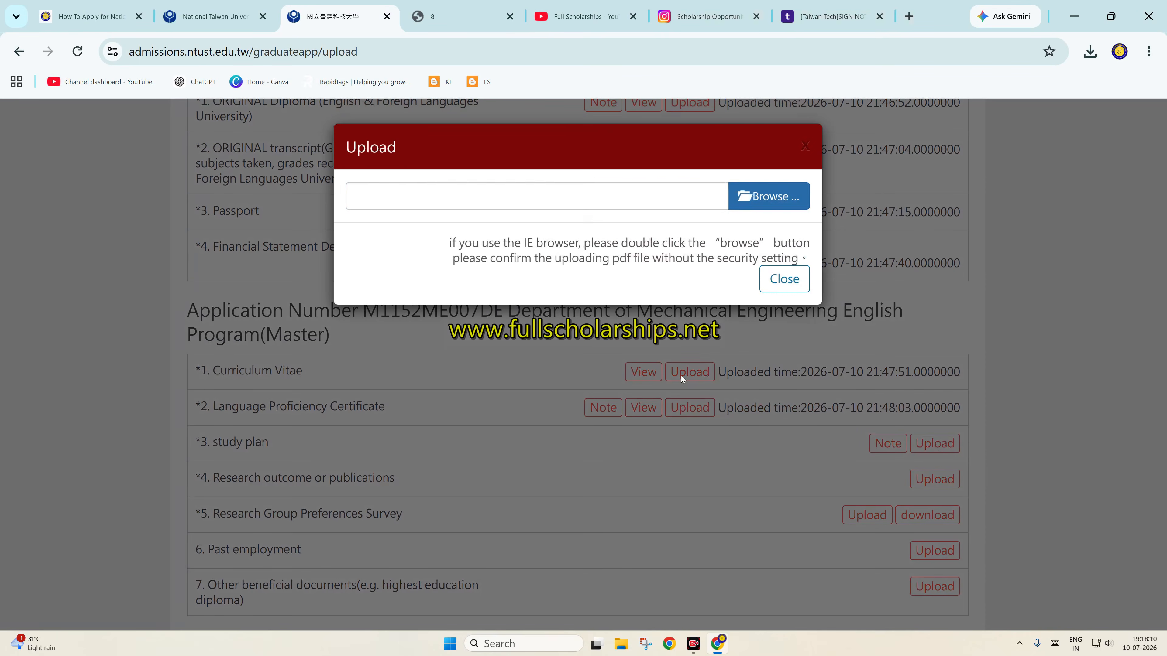
{"action": "left_click", "coordinate": [738, 206]}
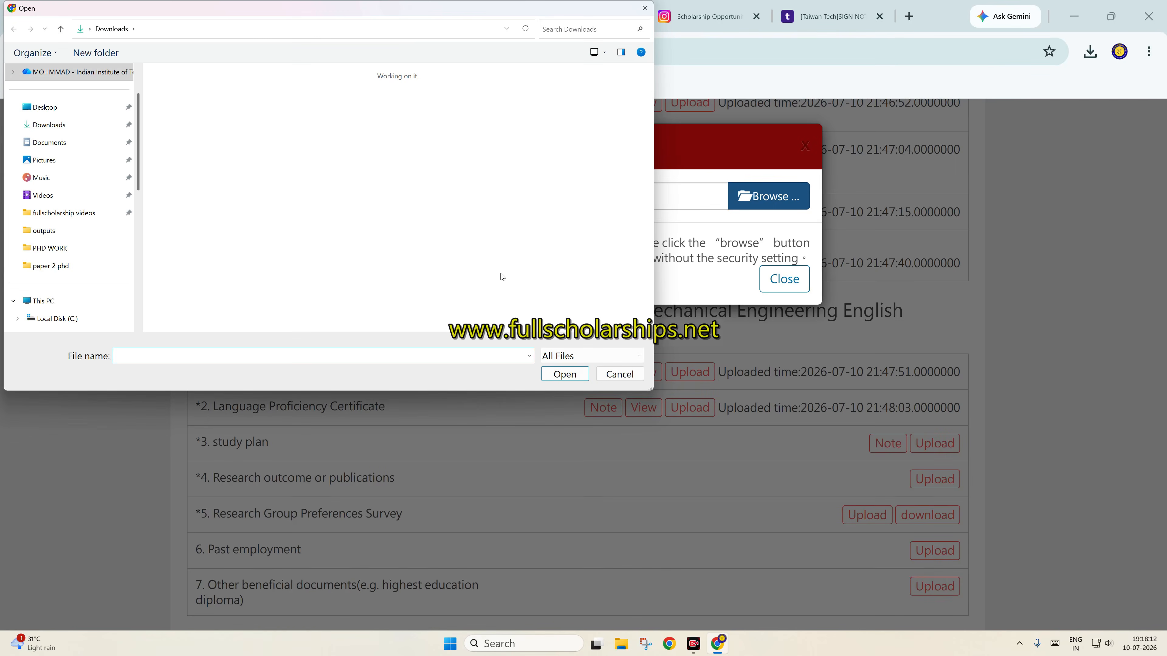
{"action": "type", "text": "sampl"}
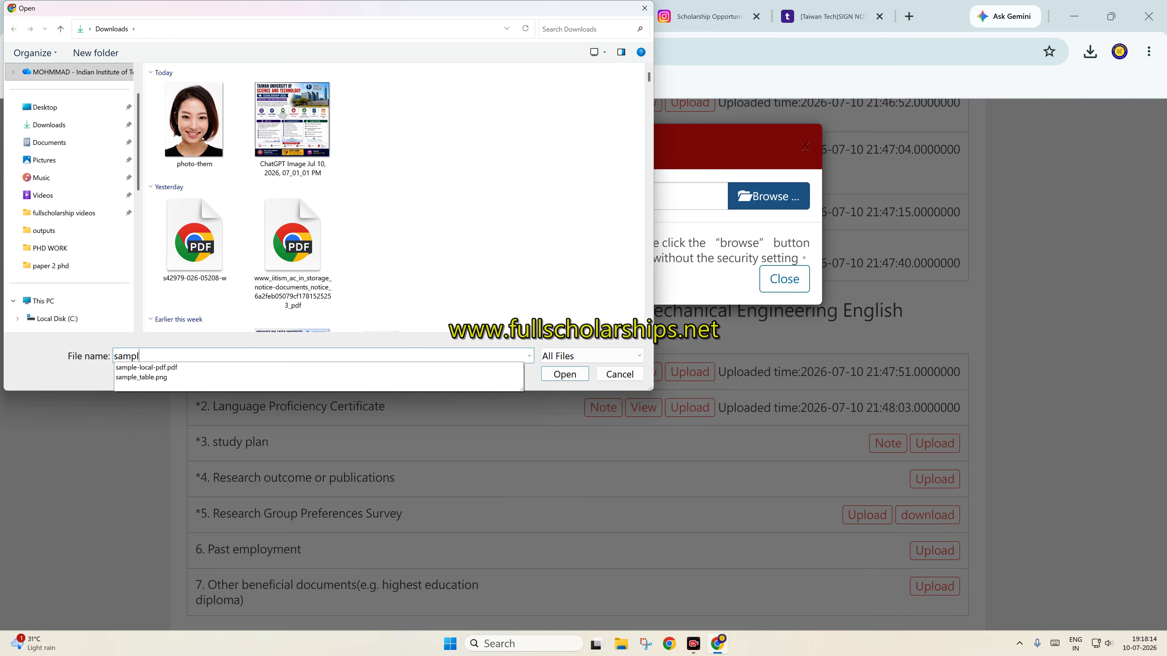
{"action": "key", "text": "Down"}
{"action": "key", "text": "Return"}
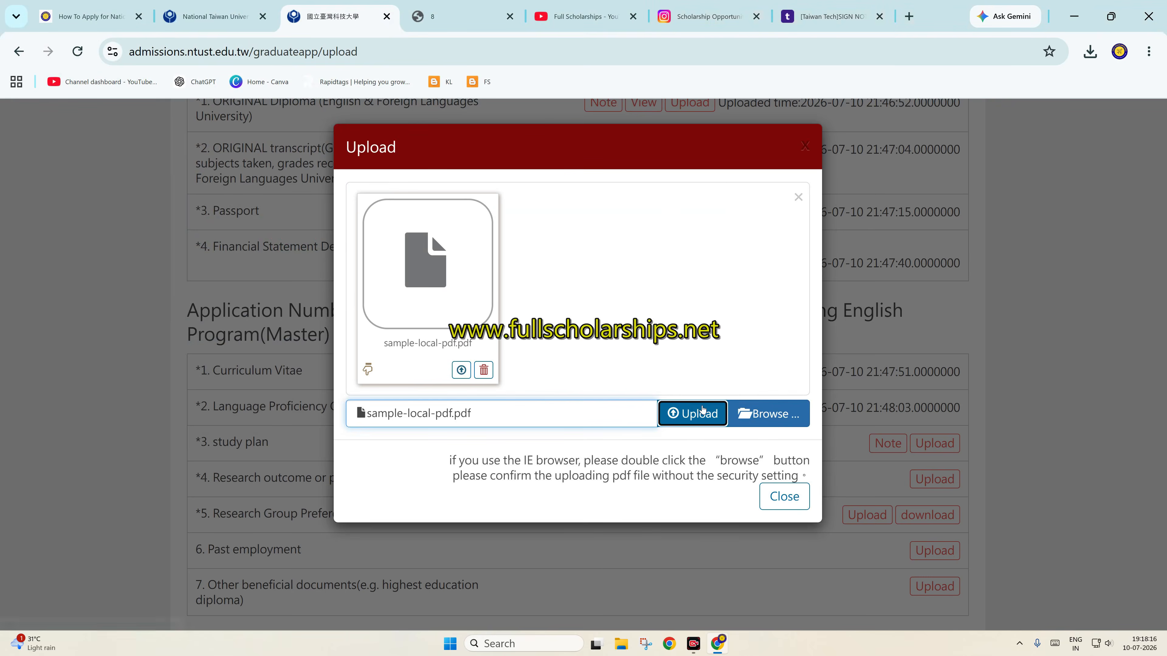
{"action": "left_click", "coordinate": [691, 413]}
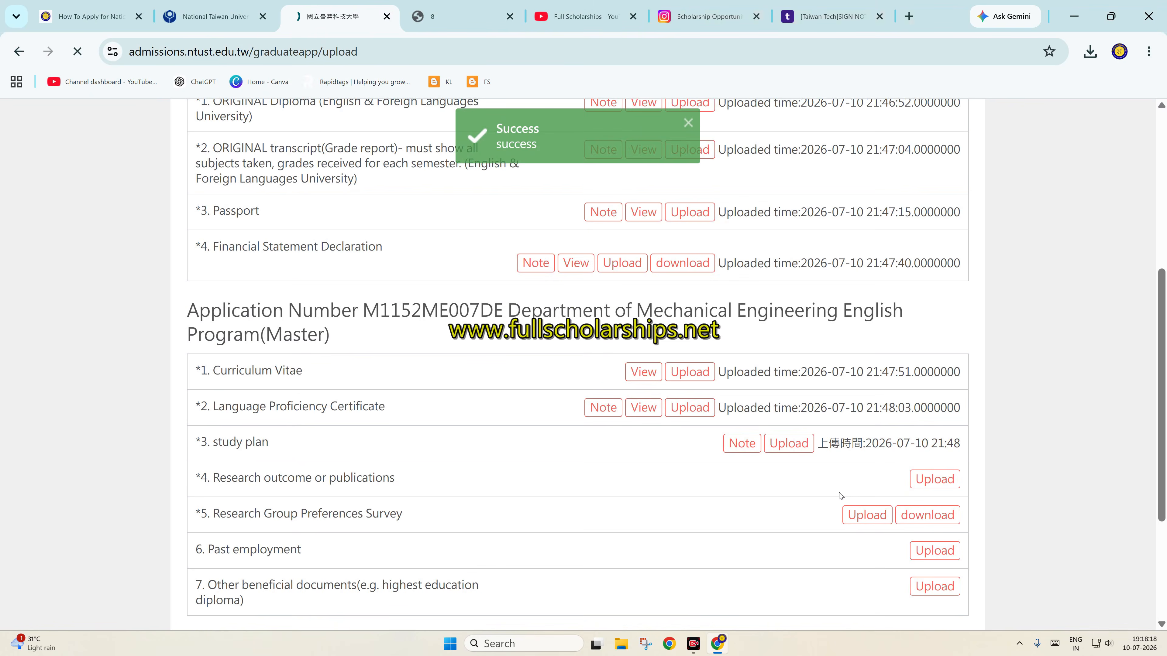
Upload sample-local-pdf.pdf as the research outcome or publications
{"action": "left_click", "coordinate": [912, 485]}
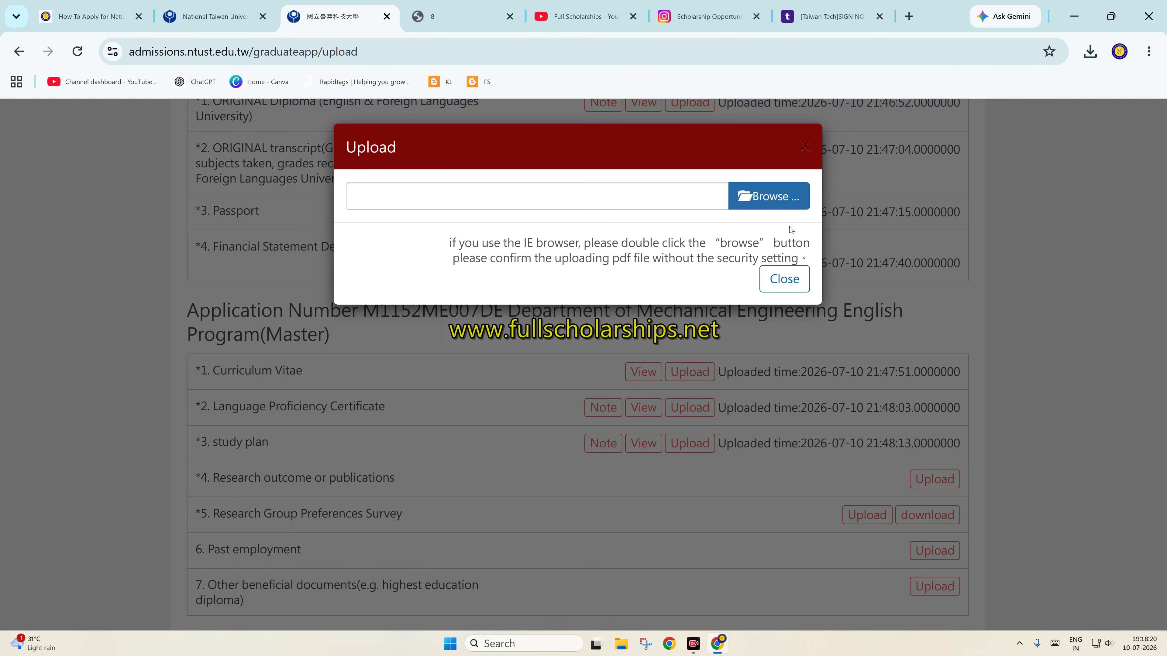
{"action": "left_click", "coordinate": [771, 196]}
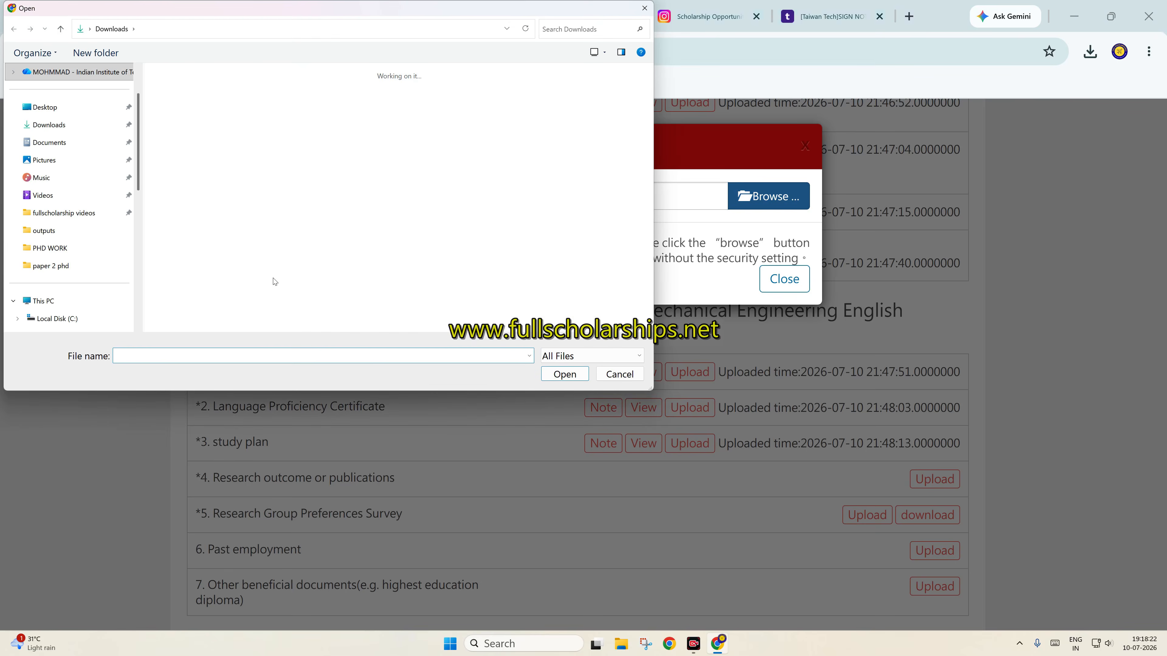
{"action": "type", "text": "sampl"}
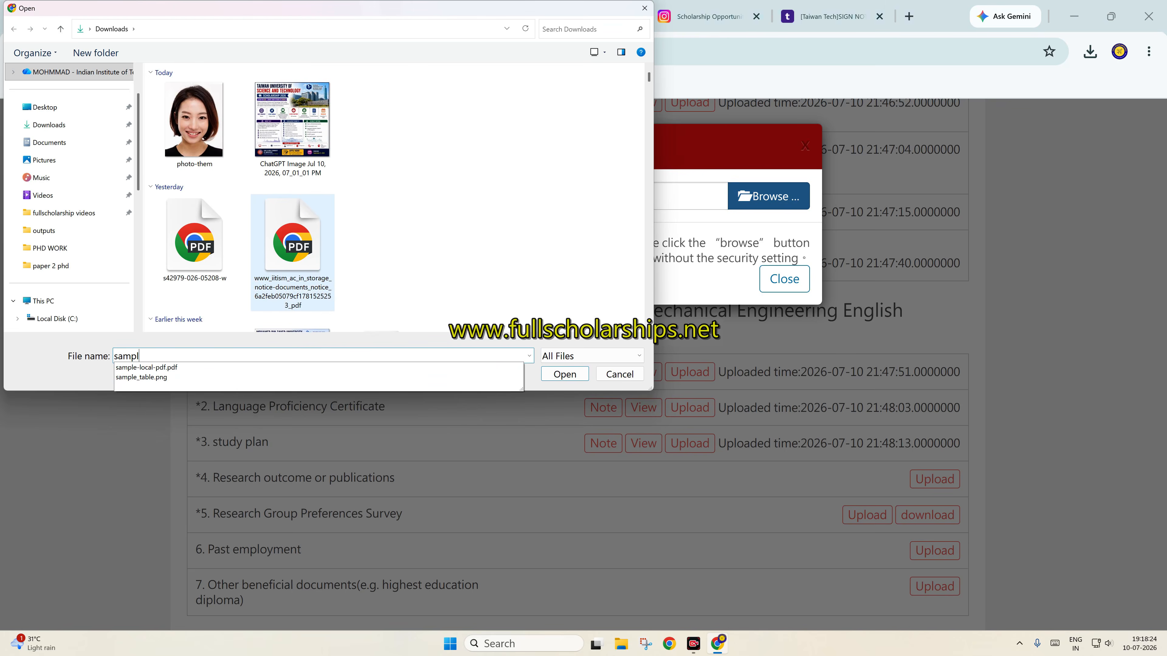
{"action": "key", "text": "Down"}
{"action": "key", "text": "Return"}
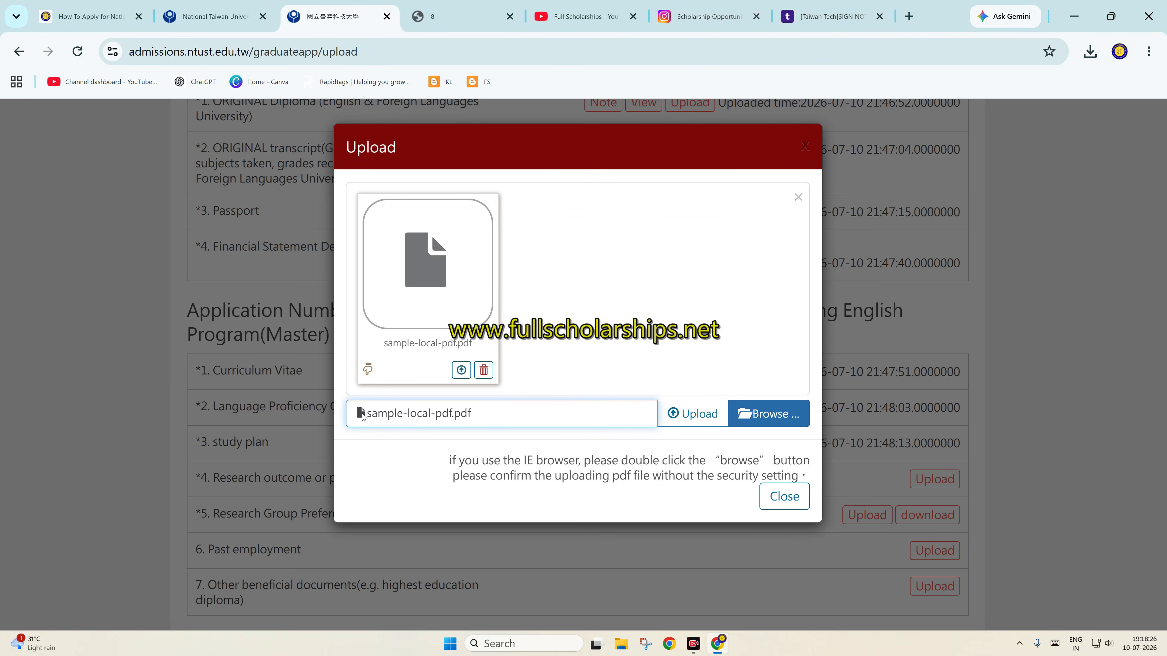
{"action": "left_click", "coordinate": [685, 416]}
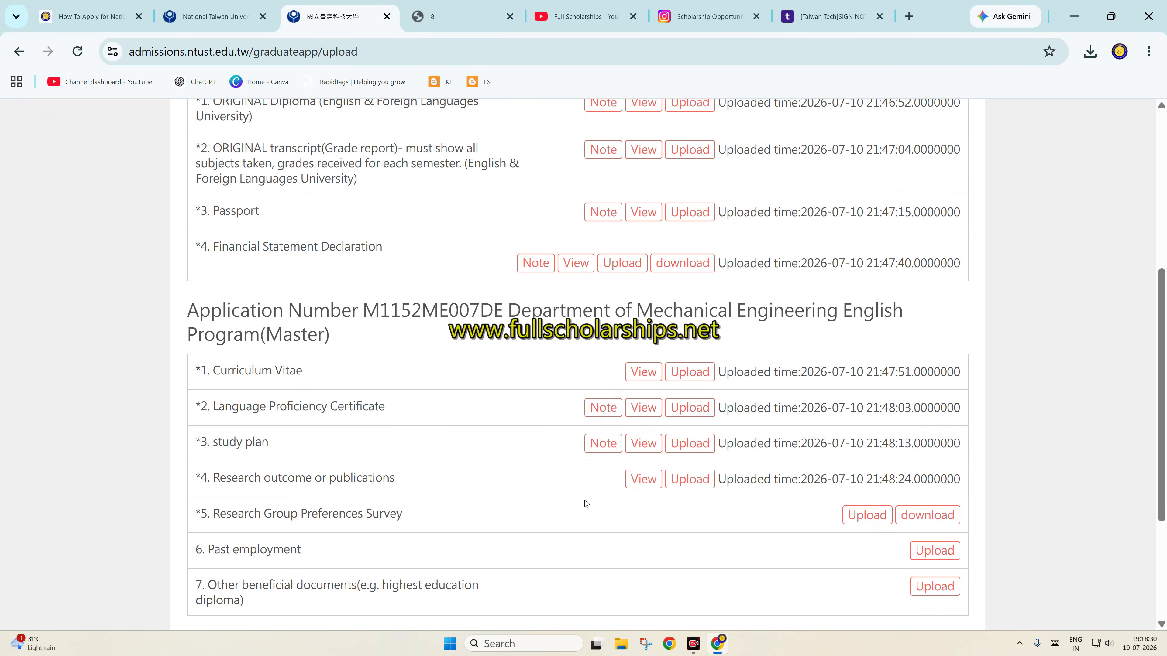
Upload sample-local-pdf.pdf as the Research Group Preferences Survey
{"action": "left_click", "coordinate": [867, 515]}
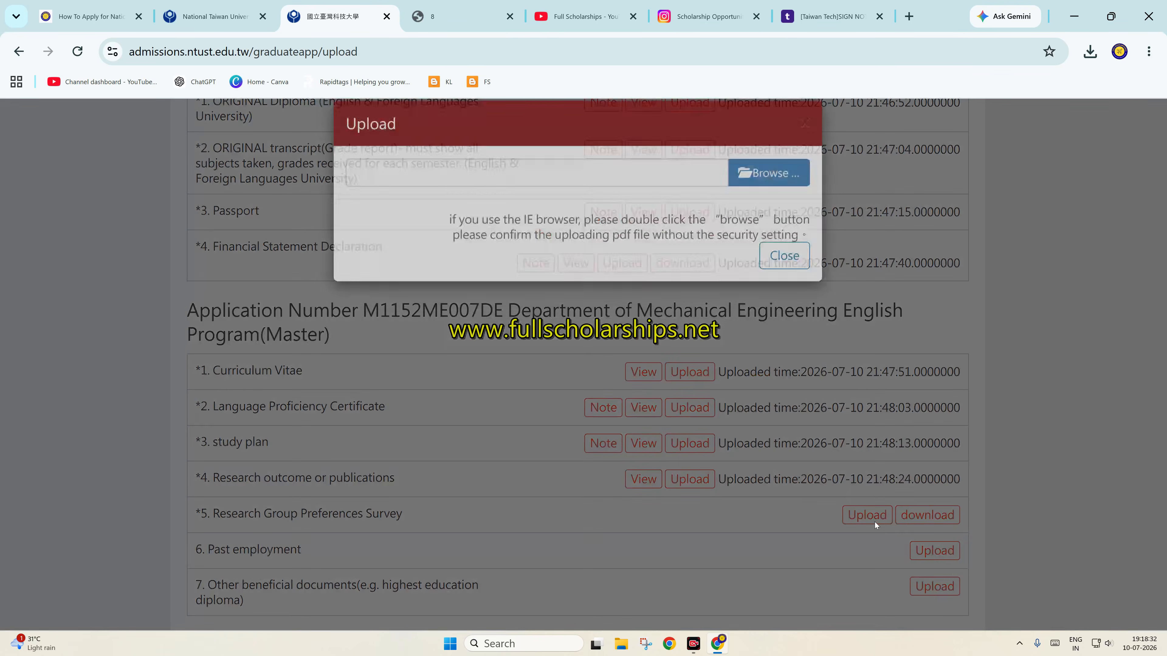
{"action": "left_click", "coordinate": [749, 201]}
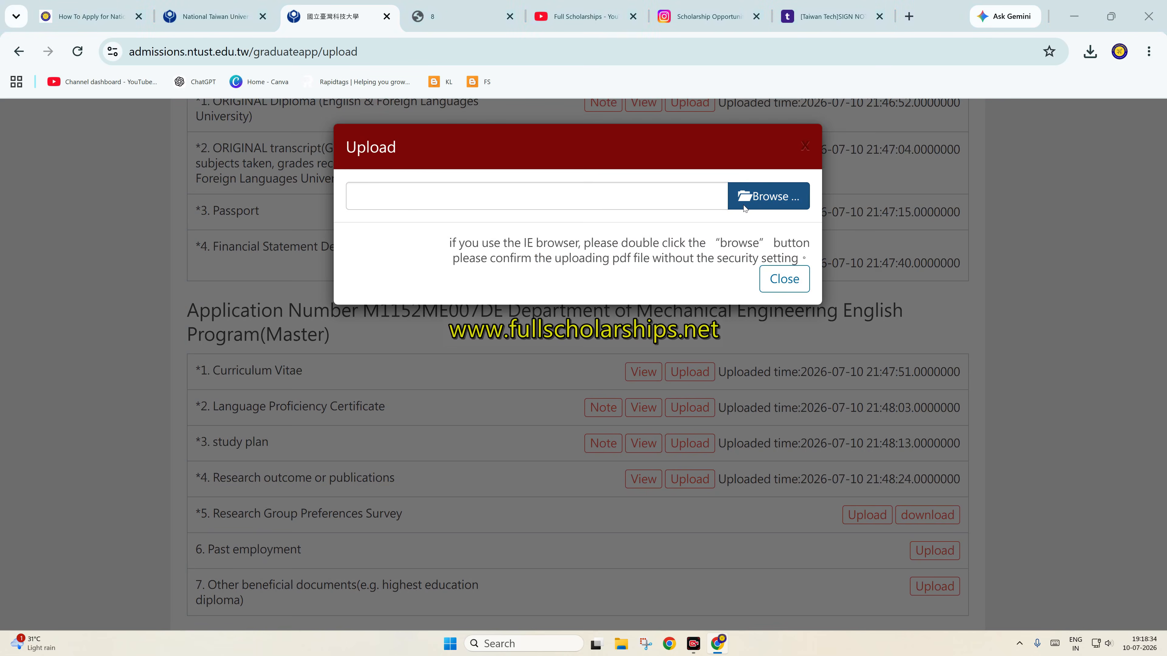
{"action": "type", "text": "sampl"}
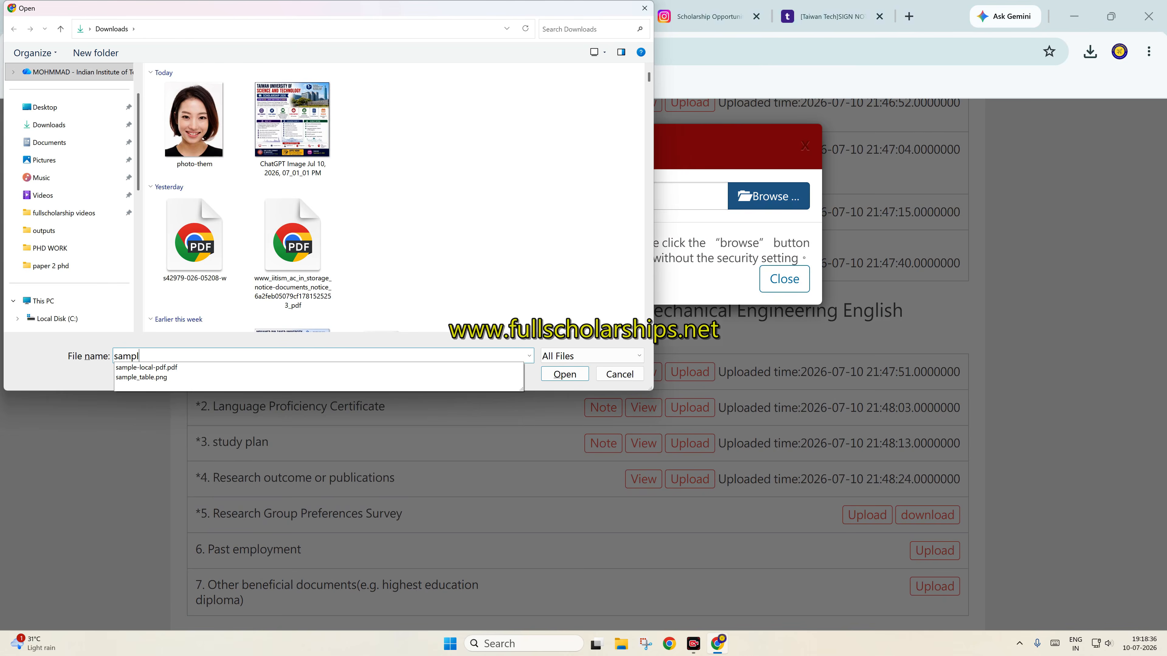
{"action": "key", "text": "Down"}
{"action": "key", "text": "Return"}
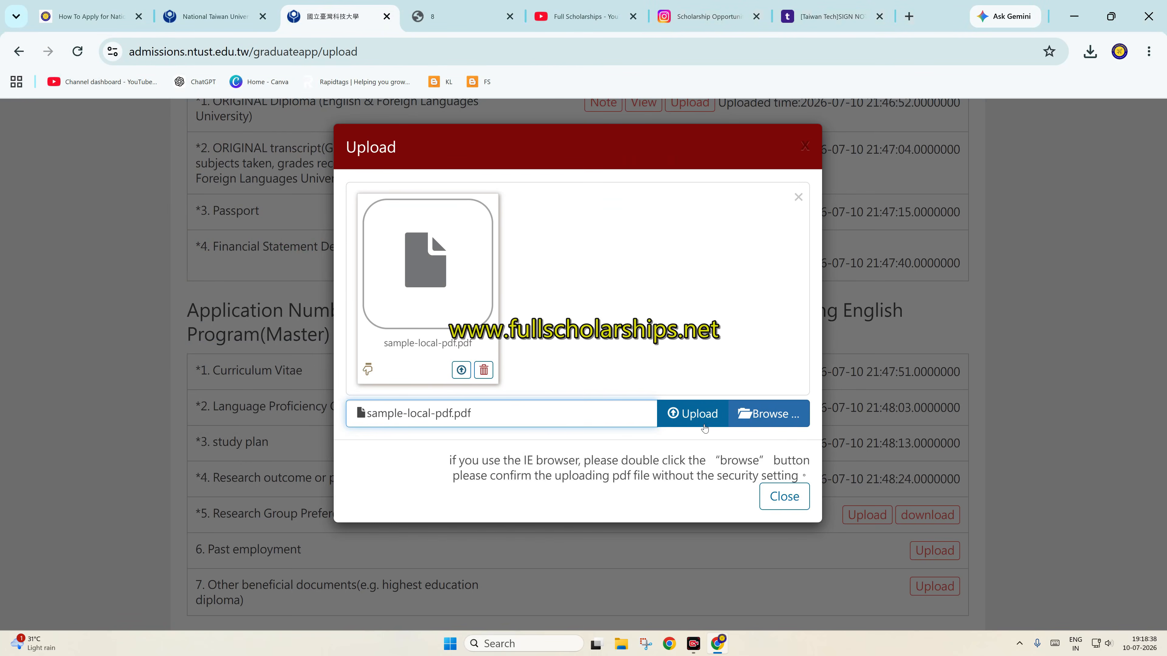
{"action": "left_click", "coordinate": [691, 414]}
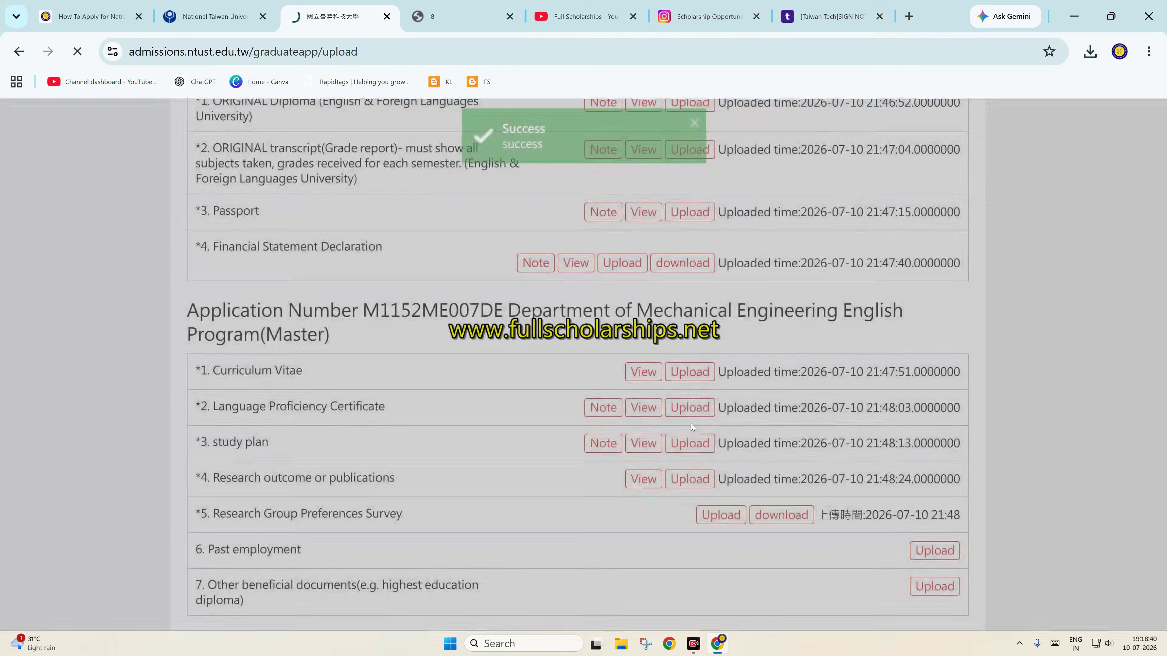
{"action": "scroll", "coordinate": [739, 457], "scroll_direction": "down", "scroll_amount": 3}
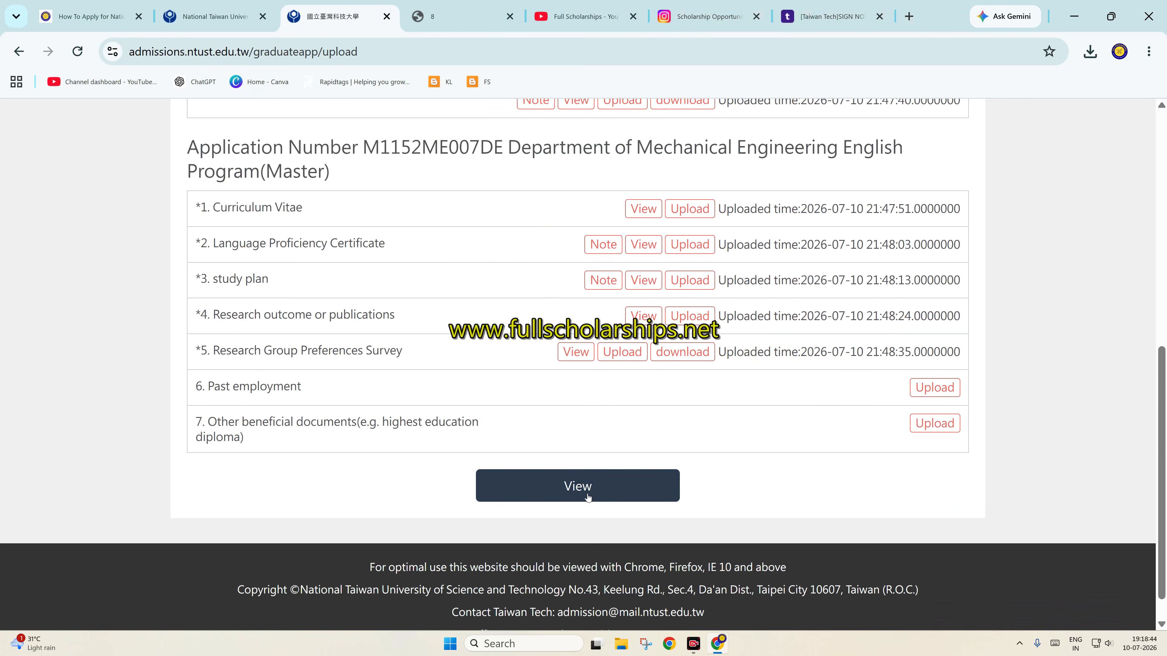
Preview the completed application, then submit it and confirm the submission
{"action": "scroll", "coordinate": [588, 496], "scroll_direction": "up", "scroll_amount": 10}
{"action": "scroll", "coordinate": [615, 483], "scroll_direction": "down", "scroll_amount": 10}
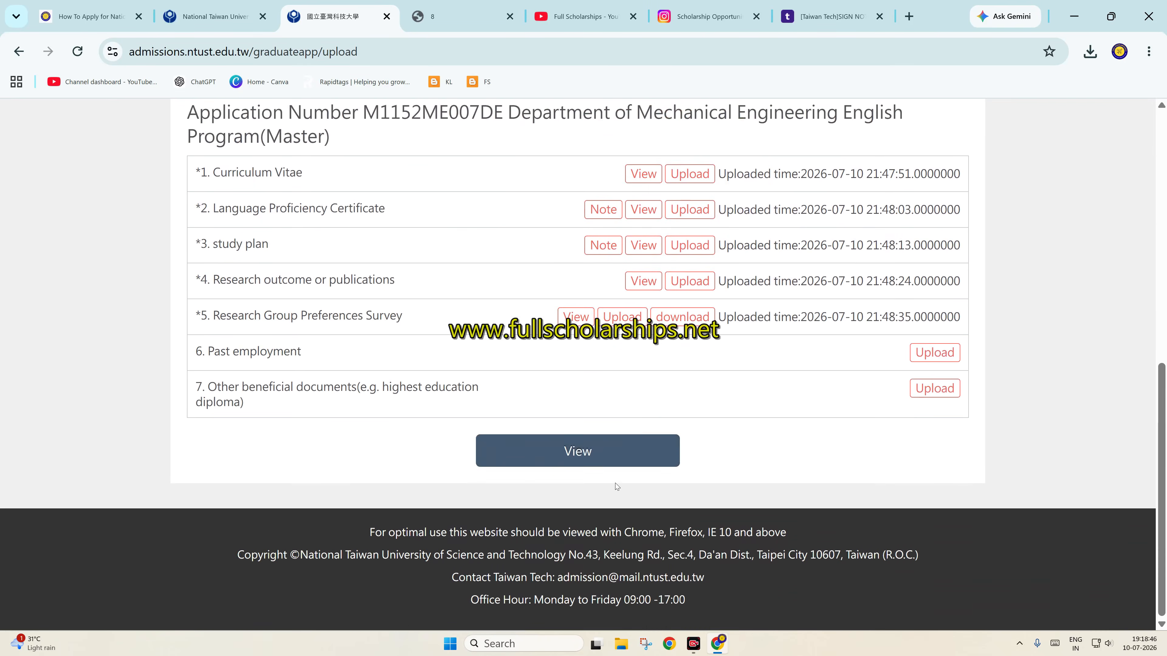
{"action": "left_click", "coordinate": [586, 459]}
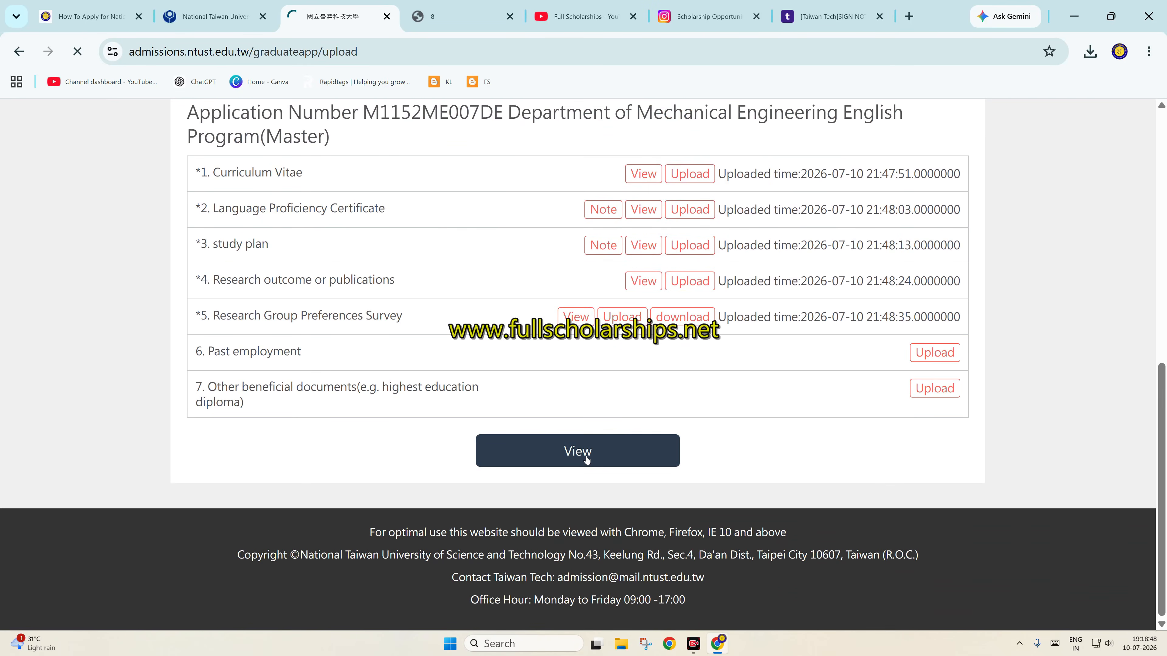
{"action": "scroll", "coordinate": [669, 377], "scroll_direction": "down", "scroll_amount": 3}
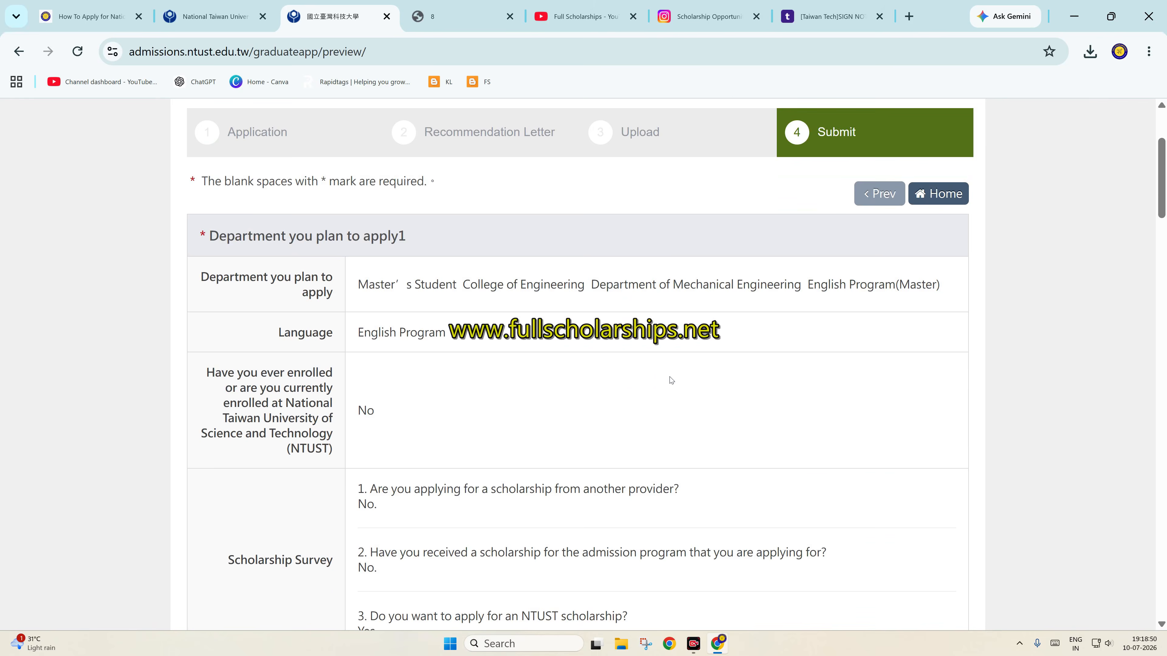
{"action": "scroll", "coordinate": [670, 377], "scroll_direction": "down", "scroll_amount": 15}
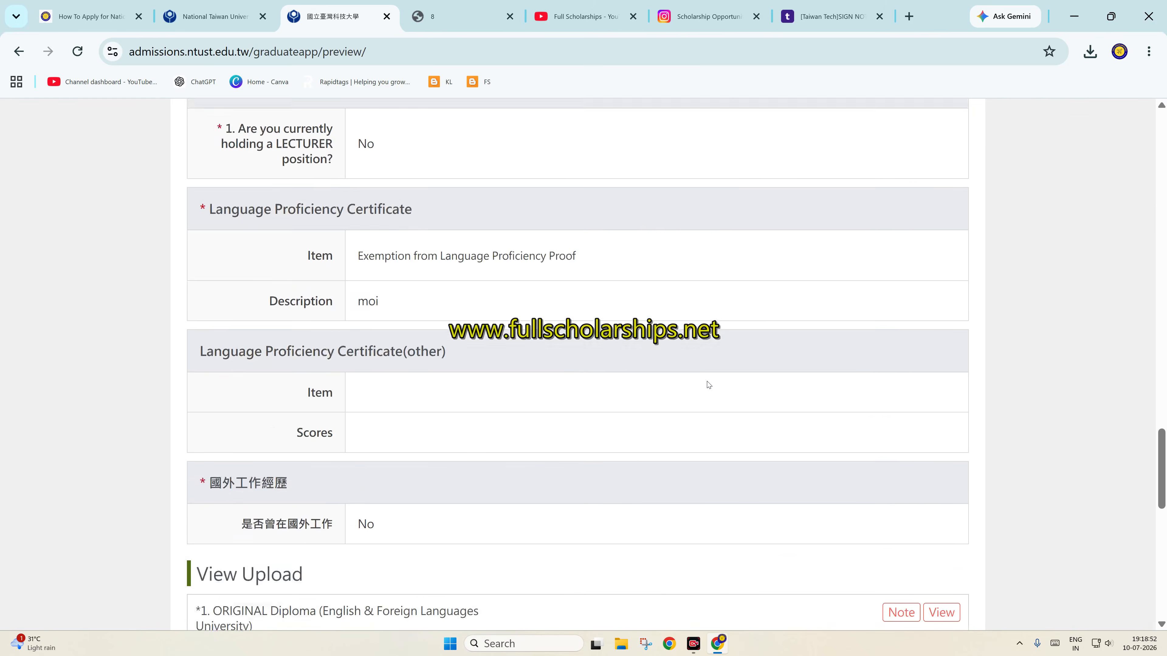
{"action": "scroll", "coordinate": [708, 384], "scroll_direction": "down", "scroll_amount": 12}
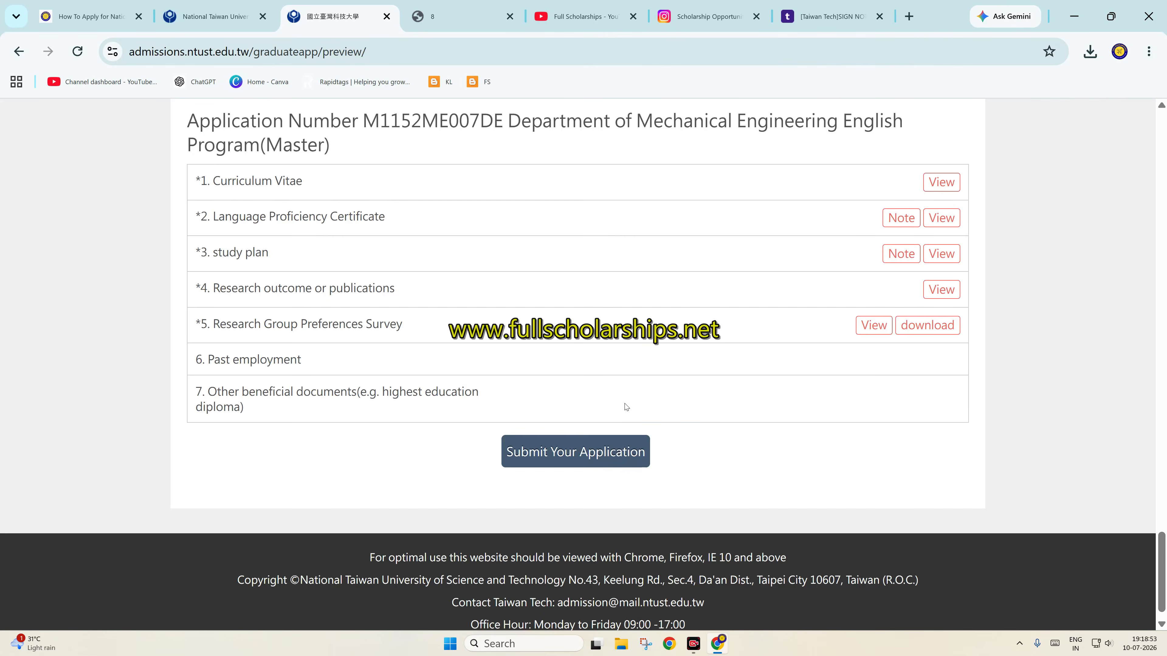
{"action": "left_click", "coordinate": [591, 456]}
{"action": "left_click", "coordinate": [664, 170]}
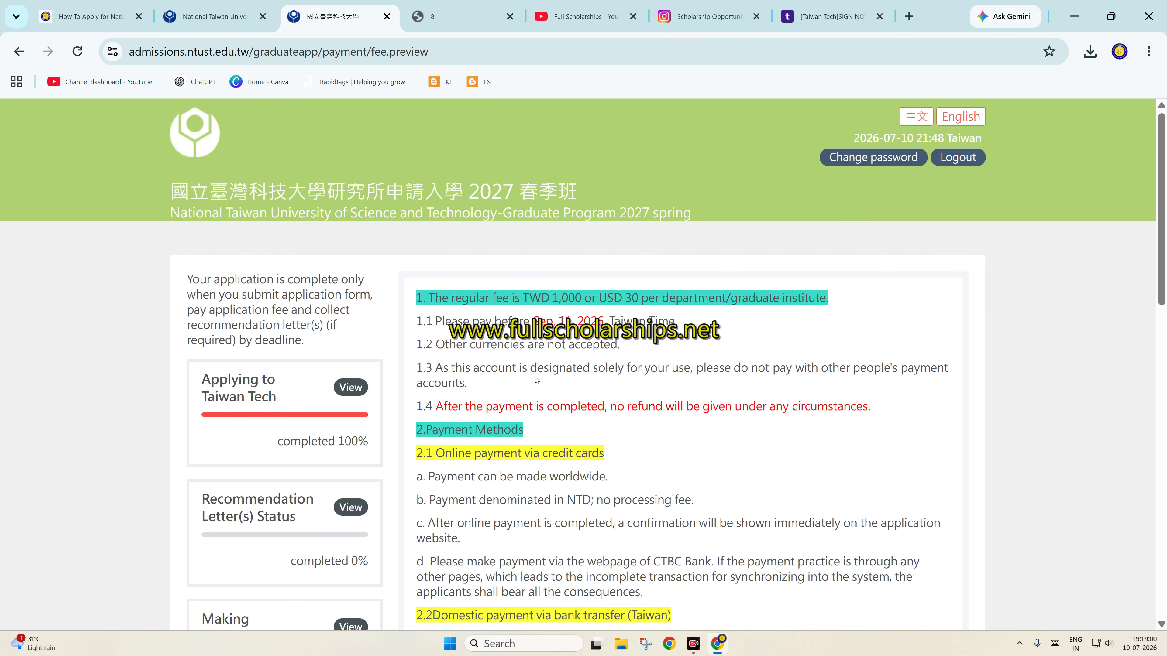
Proceed to the application fee payment and choose international remittance as the payment method
{"action": "scroll", "coordinate": [536, 380], "scroll_direction": "down", "scroll_amount": 15}
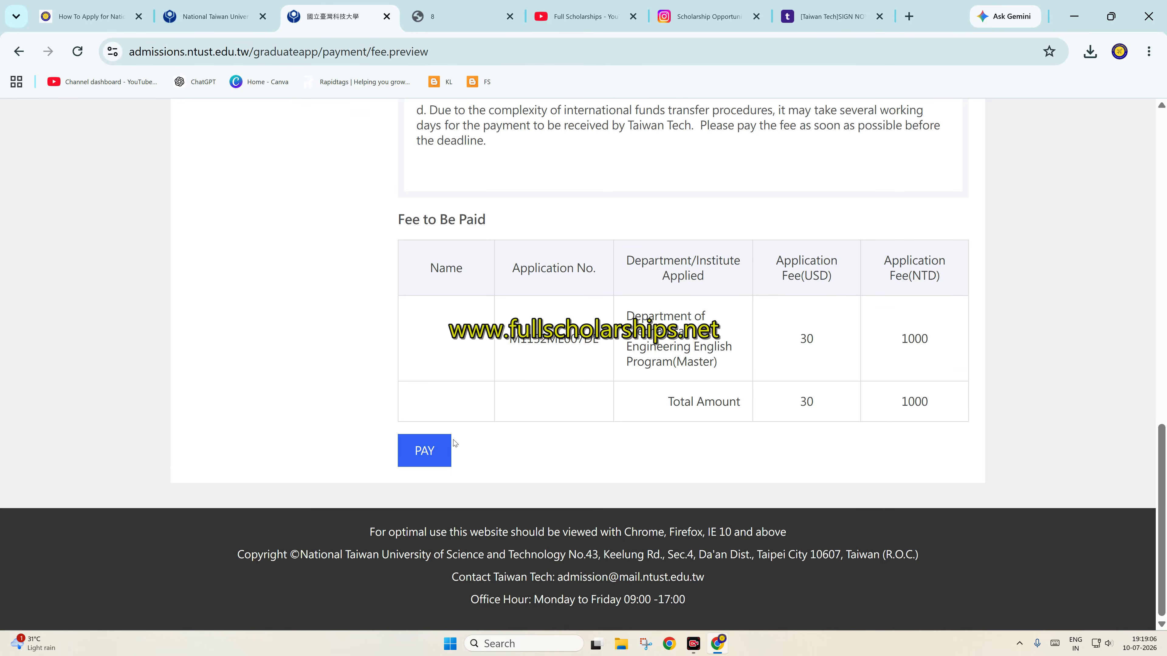
{"action": "left_click", "coordinate": [440, 452]}
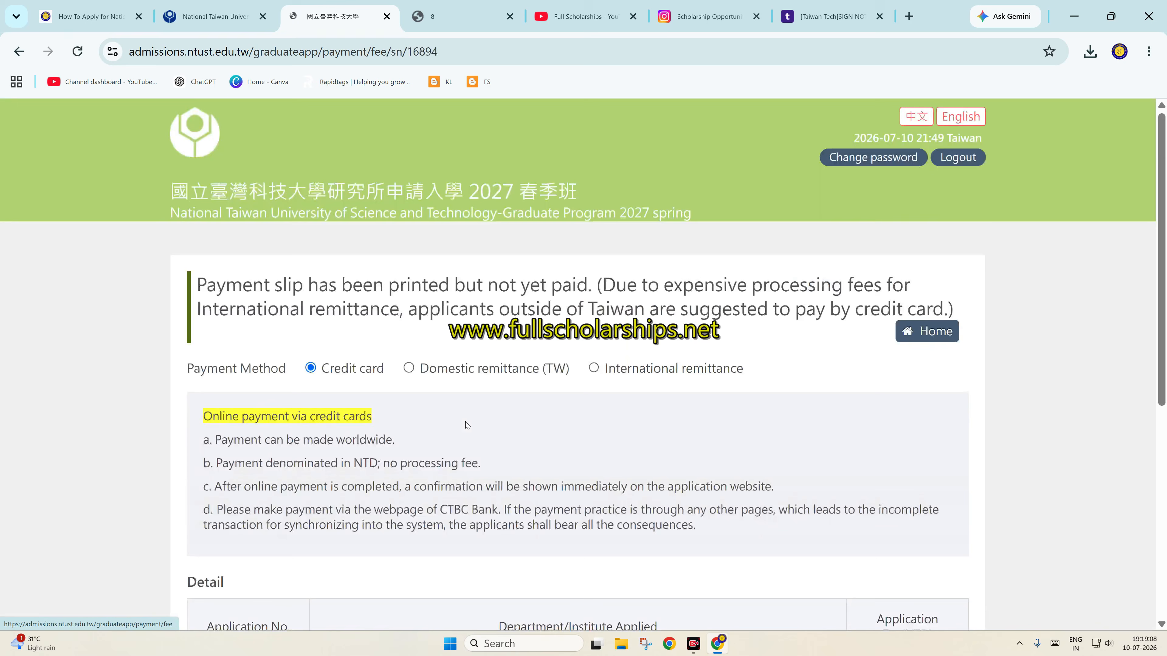
{"action": "scroll", "coordinate": [465, 418], "scroll_direction": "down", "scroll_amount": 3}
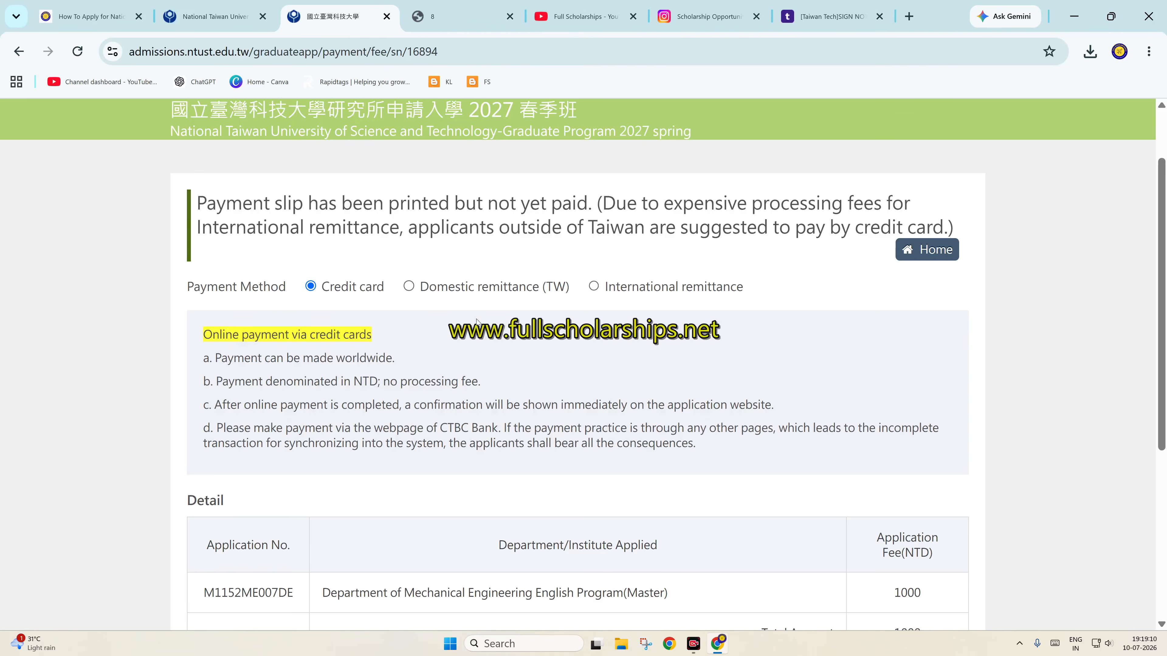
{"action": "scroll", "coordinate": [469, 357], "scroll_direction": "down", "scroll_amount": 6}
{"action": "scroll", "coordinate": [472, 359], "scroll_direction": "up", "scroll_amount": 8}
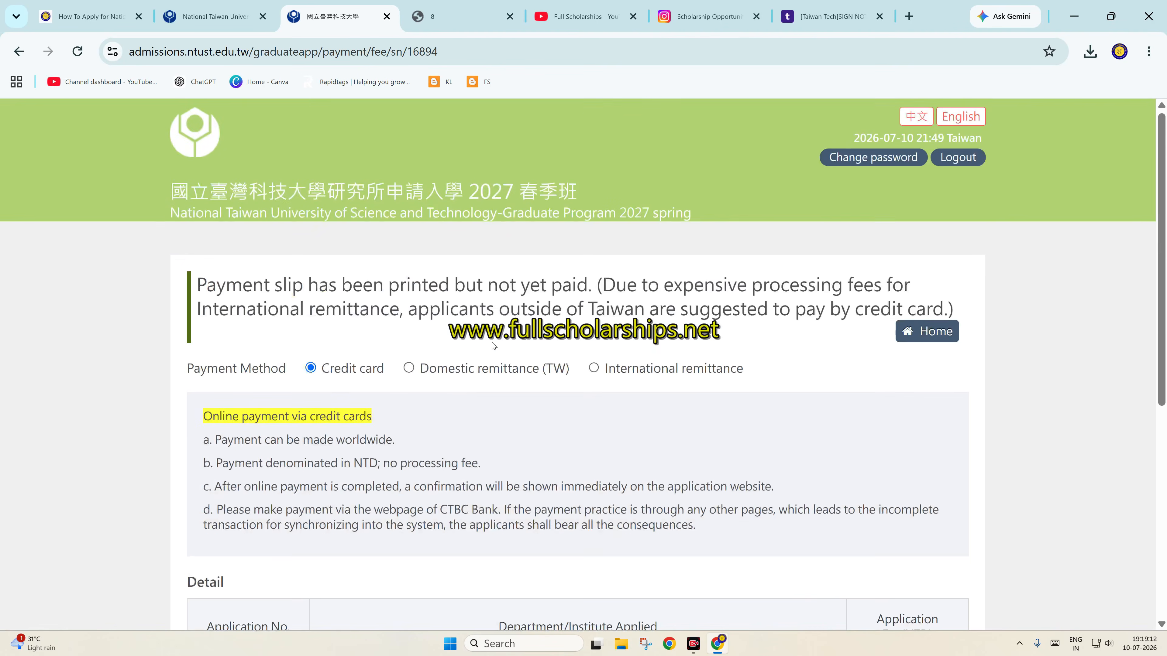
{"action": "left_click", "coordinate": [596, 367]}
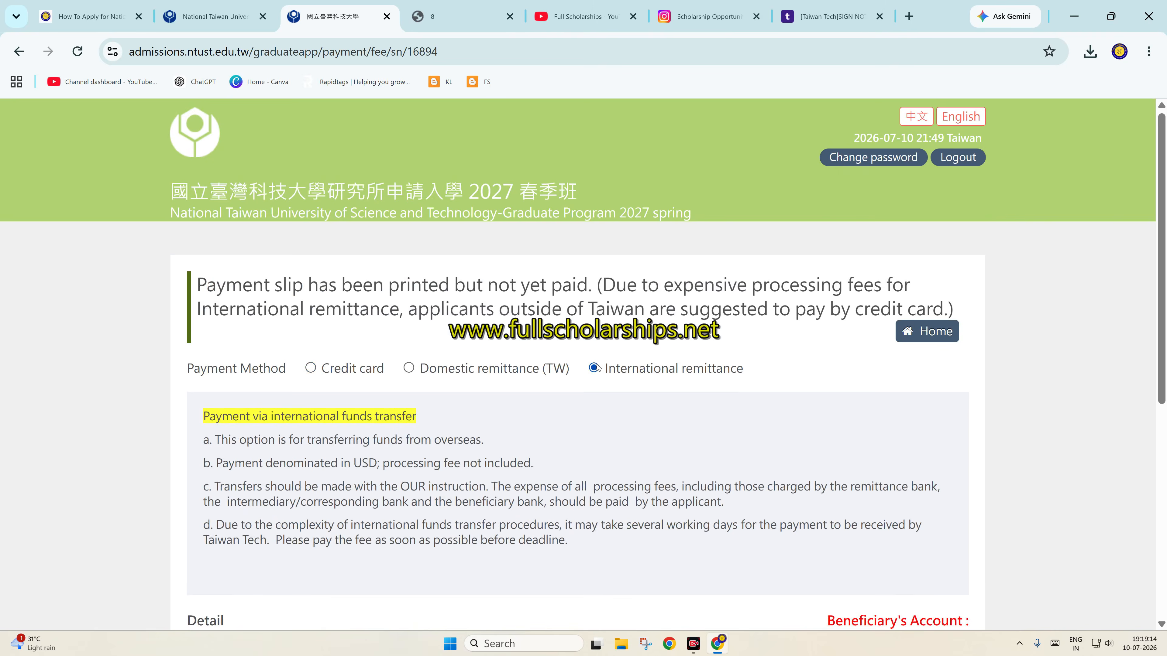
{"action": "scroll", "coordinate": [543, 384], "scroll_direction": "down", "scroll_amount": 4}
{"action": "scroll", "coordinate": [718, 486], "scroll_direction": "down", "scroll_amount": 3}
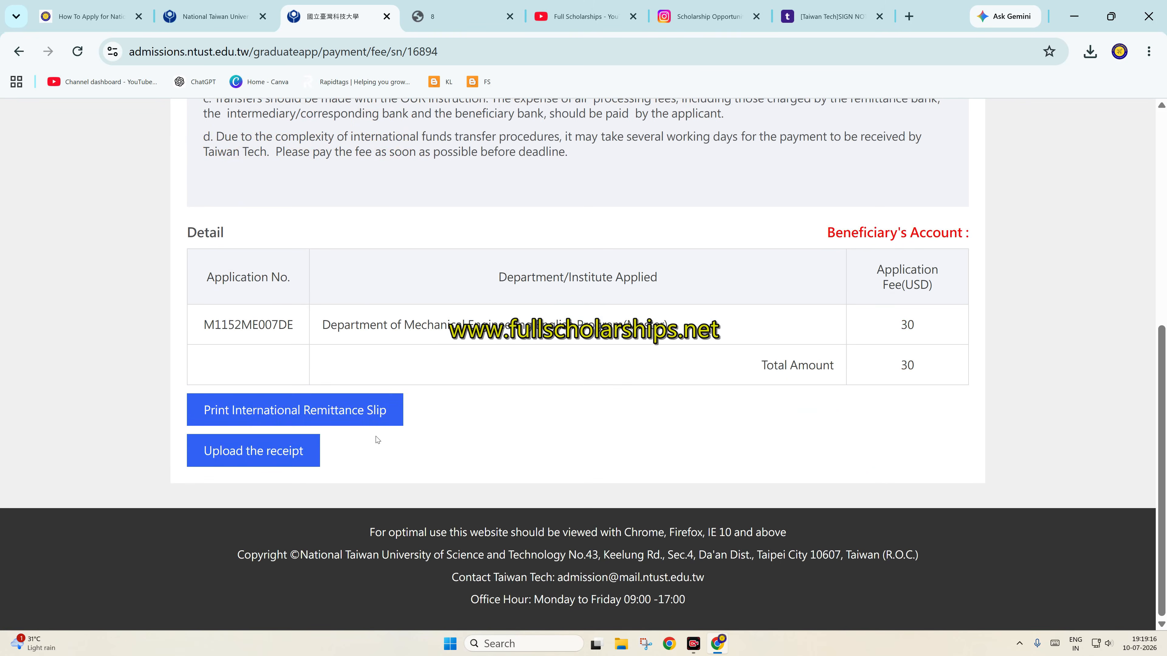
Upload sample-local-pdf.pdf as the fee receipt, then go back to the application dashboard
{"action": "left_click", "coordinate": [259, 461]}
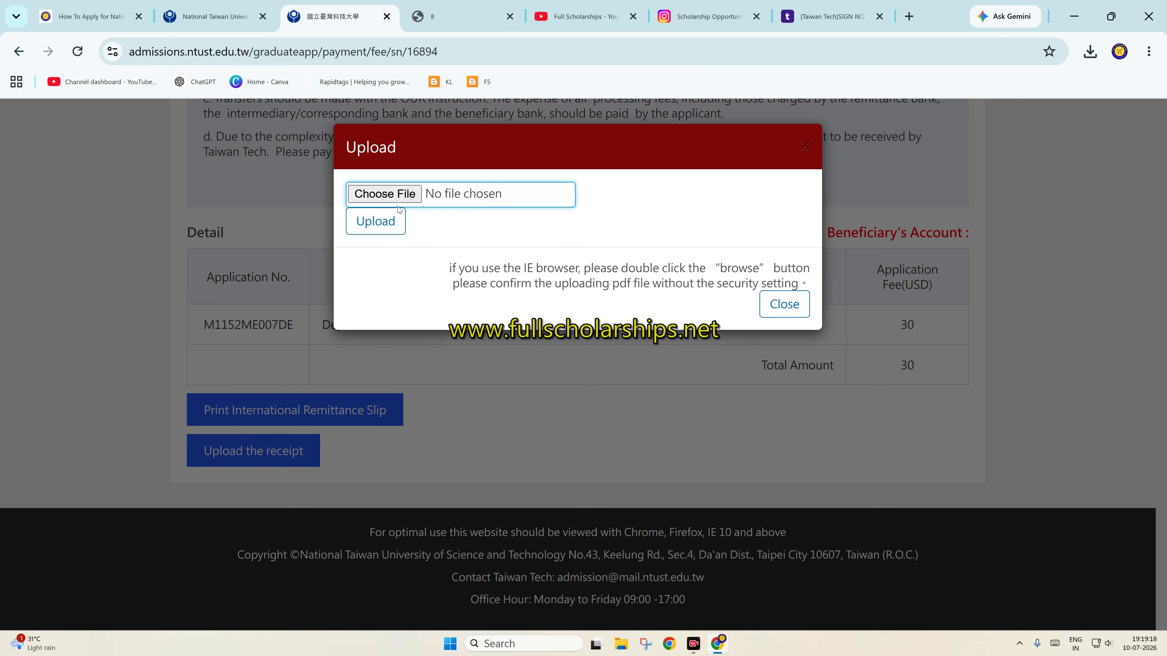
{"action": "left_click", "coordinate": [393, 197]}
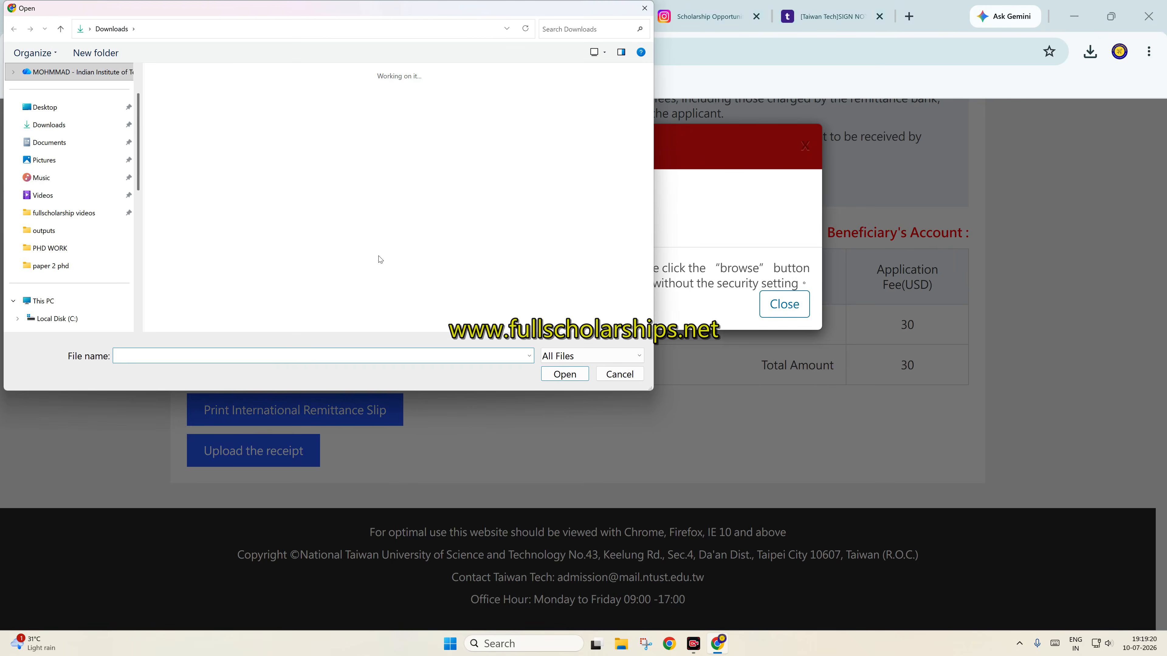
{"action": "type", "text": "sampl"}
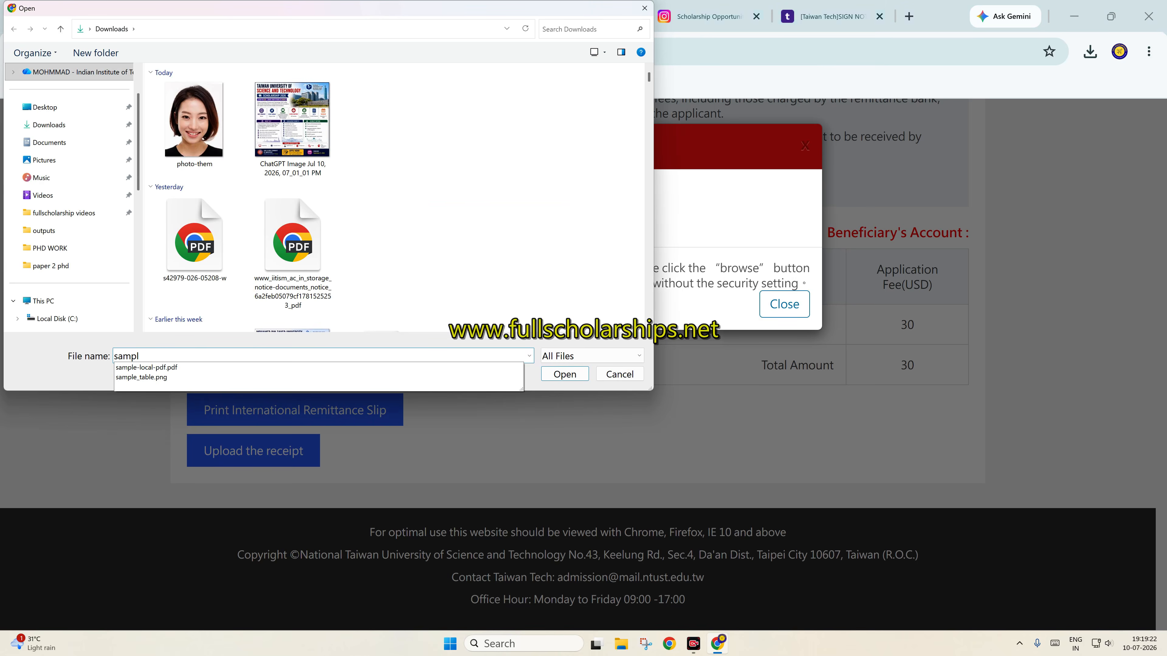
{"action": "key", "text": "Down"}
{"action": "key", "text": "Return"}
{"action": "left_click", "coordinate": [393, 220]}
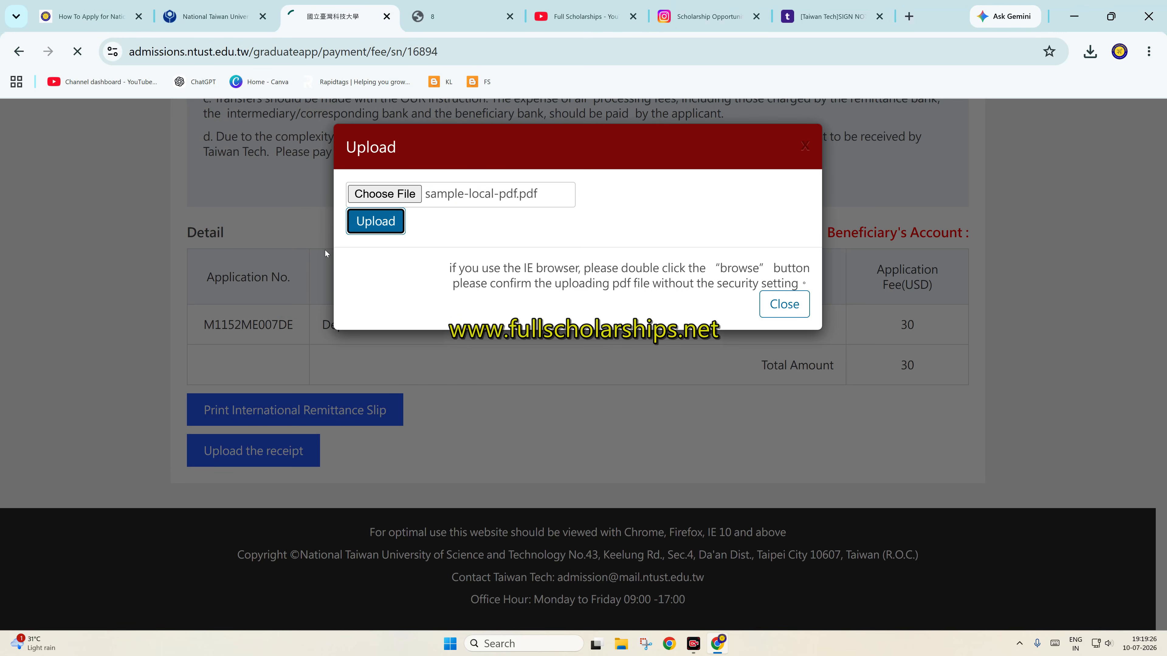
{"action": "scroll", "coordinate": [439, 385], "scroll_direction": "down", "scroll_amount": 5}
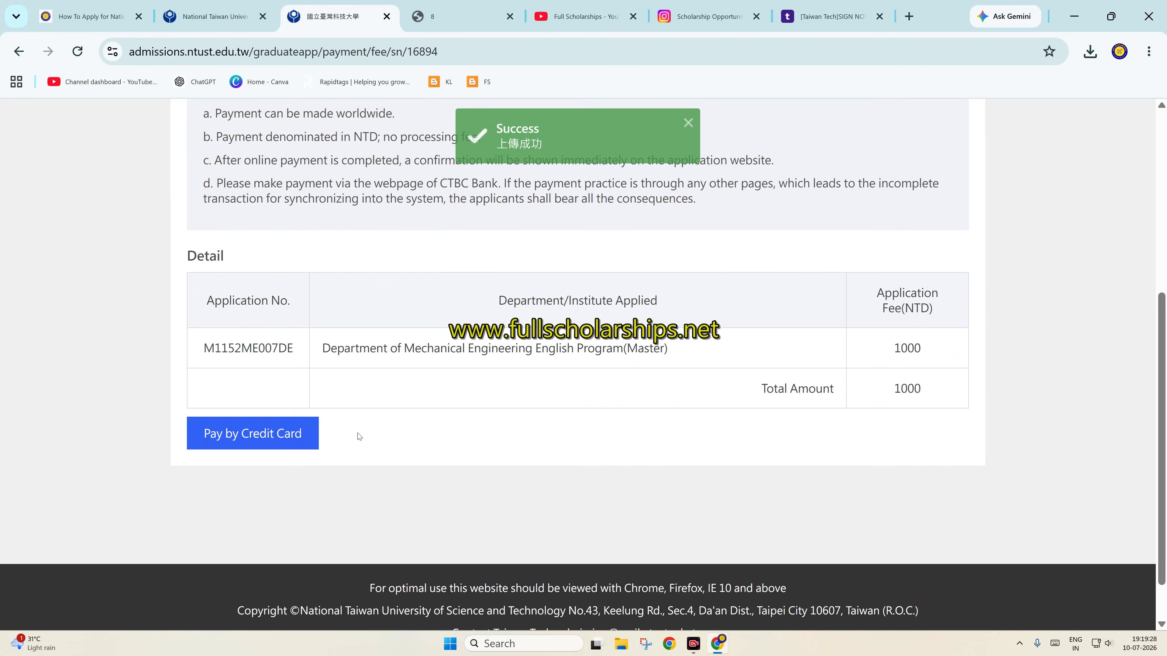
{"action": "scroll", "coordinate": [609, 431], "scroll_direction": "up", "scroll_amount": 5}
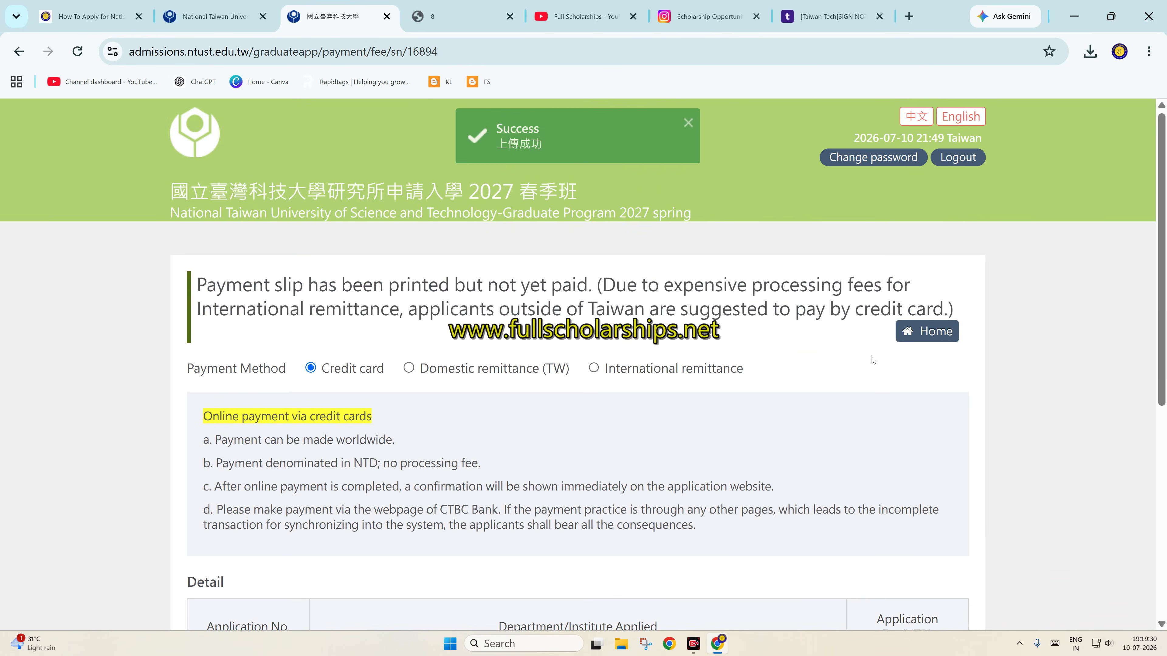
{"action": "left_click", "coordinate": [932, 332]}
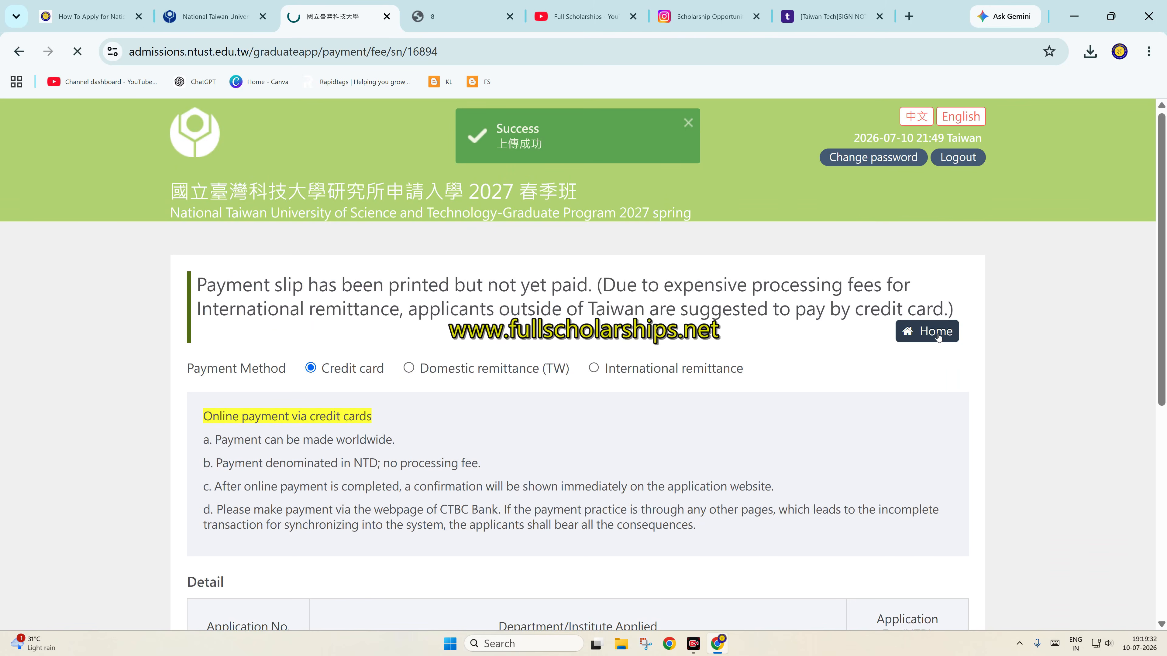
{"action": "scroll", "coordinate": [449, 425], "scroll_direction": "down", "scroll_amount": 3}
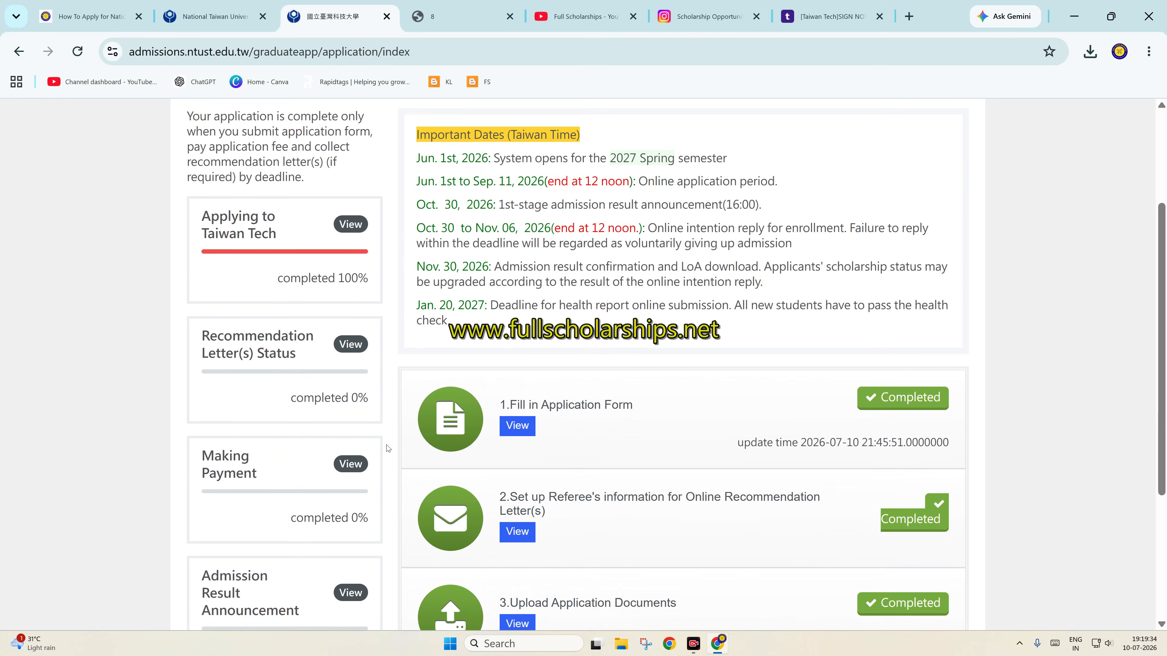
{"action": "left_click", "coordinate": [350, 468]}
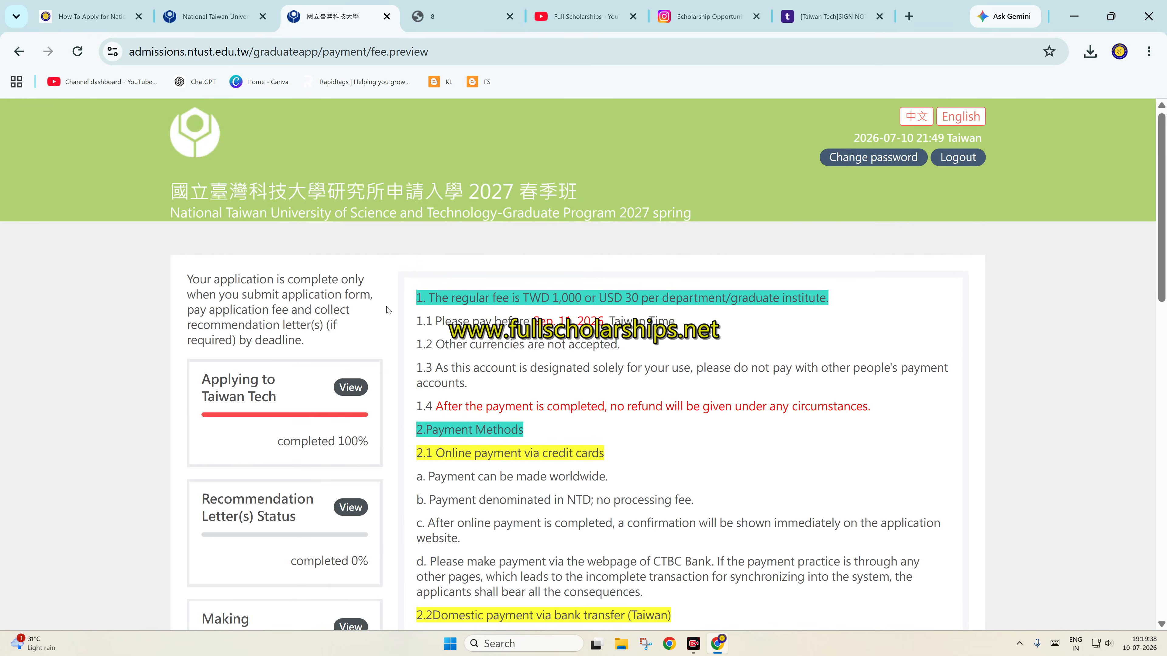
{"action": "left_click", "coordinate": [18, 51]}
{"action": "scroll", "coordinate": [763, 412], "scroll_direction": "down", "scroll_amount": 2}
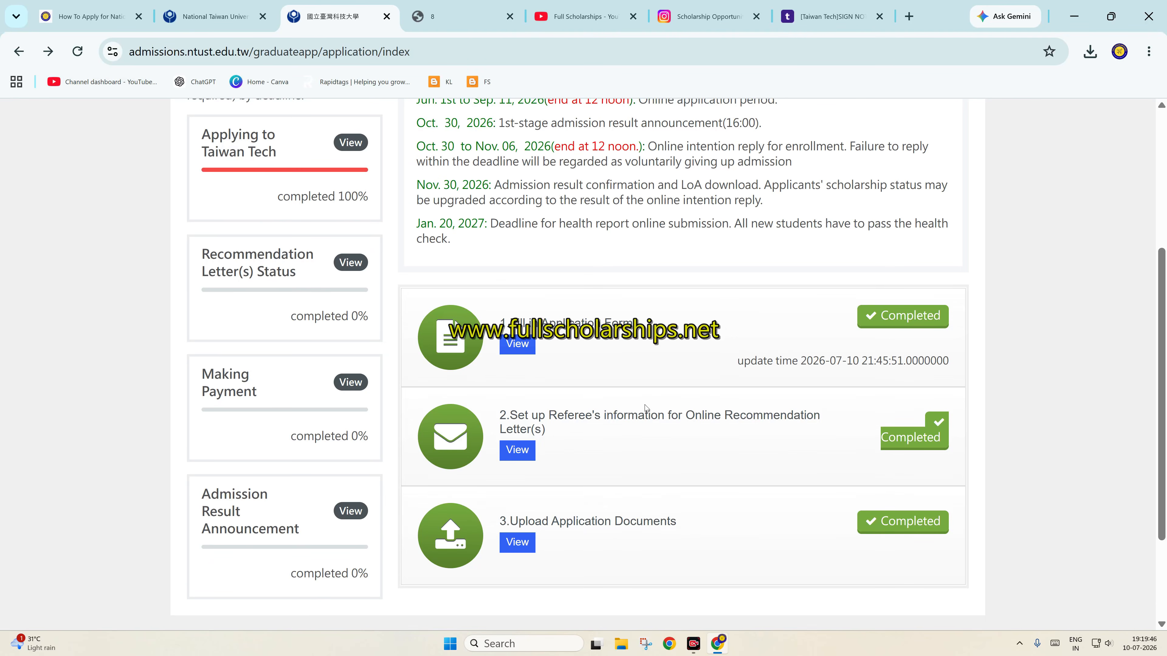
{"action": "scroll", "coordinate": [647, 410], "scroll_direction": "up", "scroll_amount": 6}
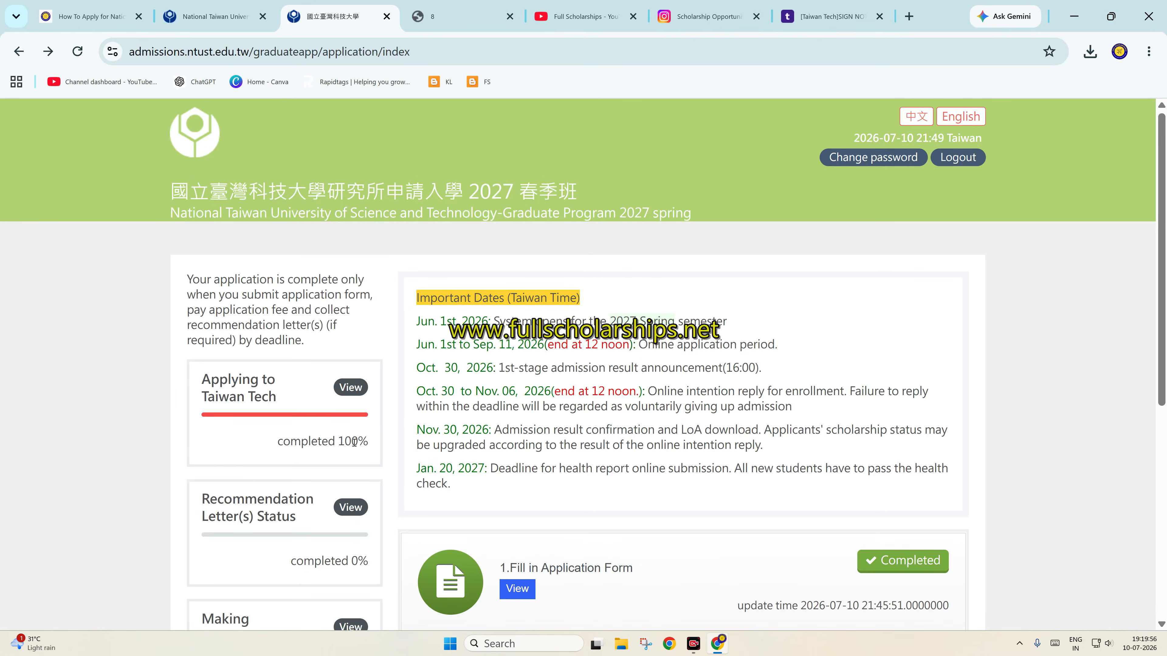
{"action": "scroll", "coordinate": [354, 442], "scroll_direction": "down", "scroll_amount": 3}
{"action": "scroll", "coordinate": [341, 389], "scroll_direction": "down", "scroll_amount": 4}
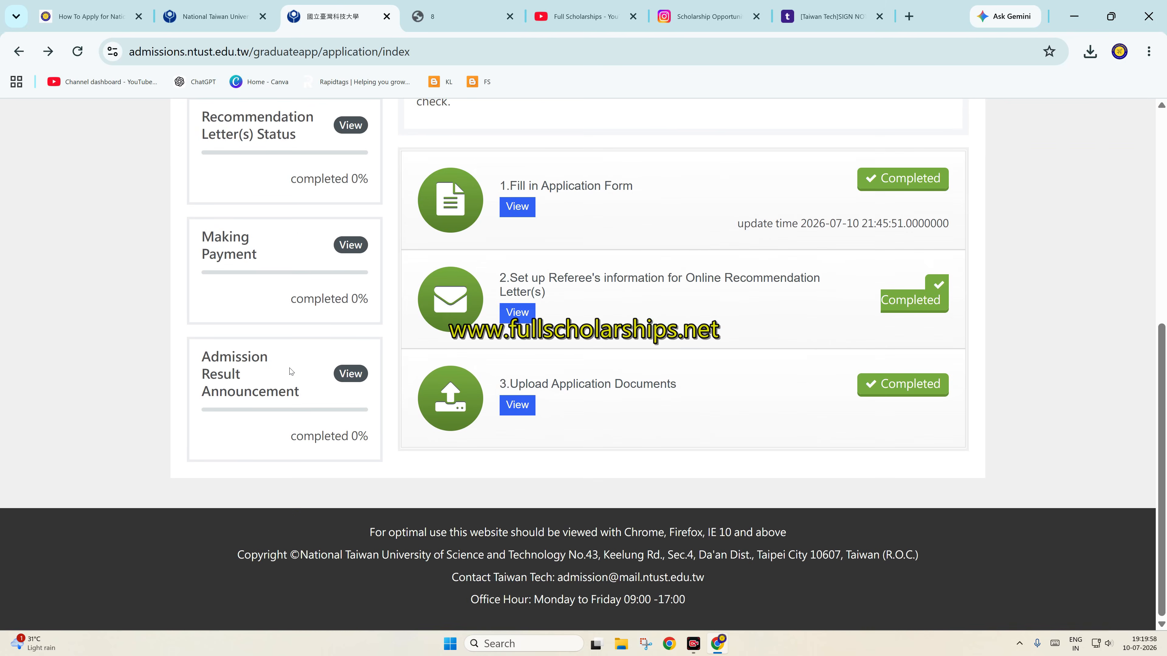
{"action": "scroll", "coordinate": [441, 319], "scroll_direction": "up", "scroll_amount": 3}
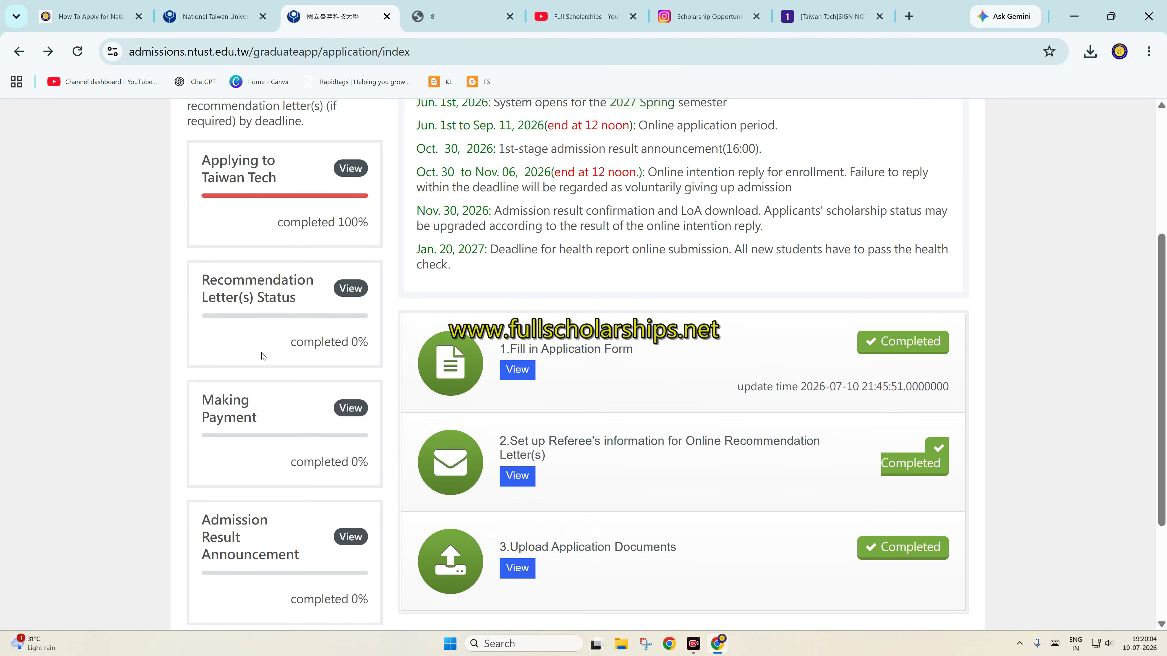
{"action": "scroll", "coordinate": [257, 368], "scroll_direction": "down", "scroll_amount": 2}
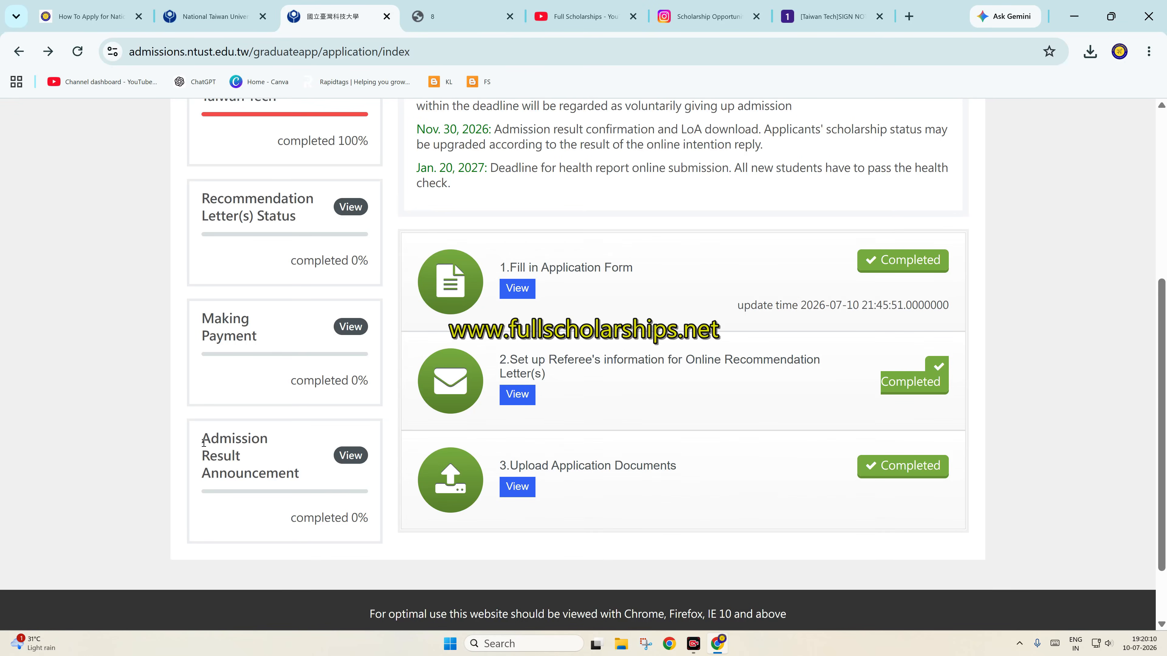
{"action": "left_click_drag", "start_coordinate": [204, 443], "coordinate": [299, 466]}
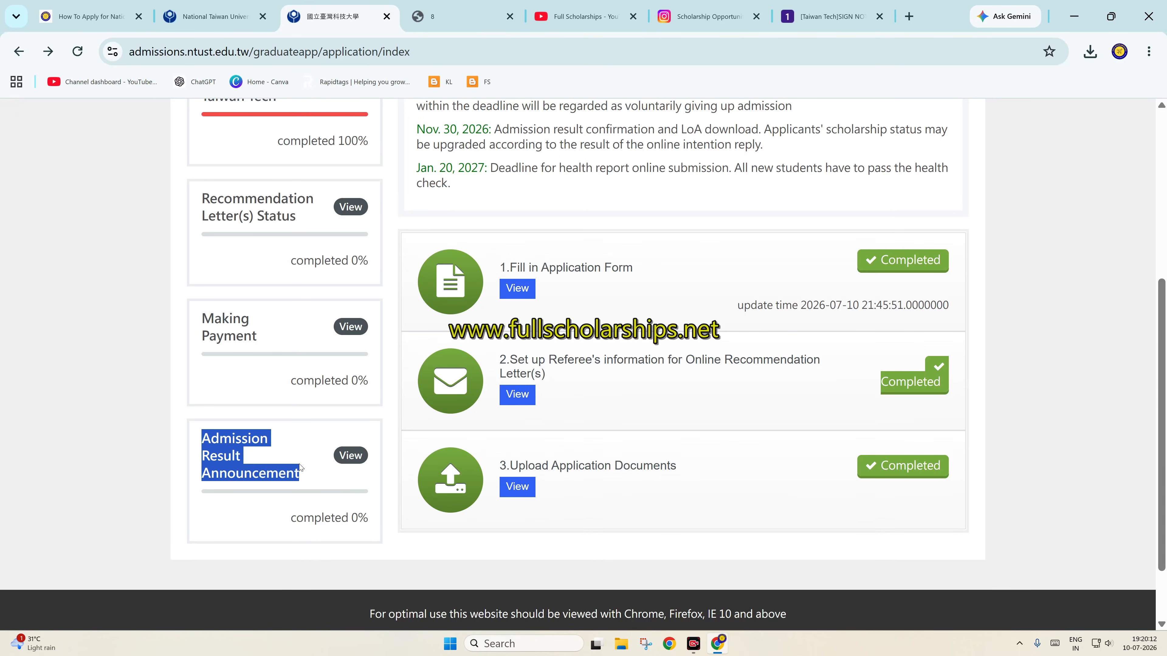
View the Admission Result Announcement card, which shows the result is not yet announced
{"action": "left_click", "coordinate": [351, 455]}
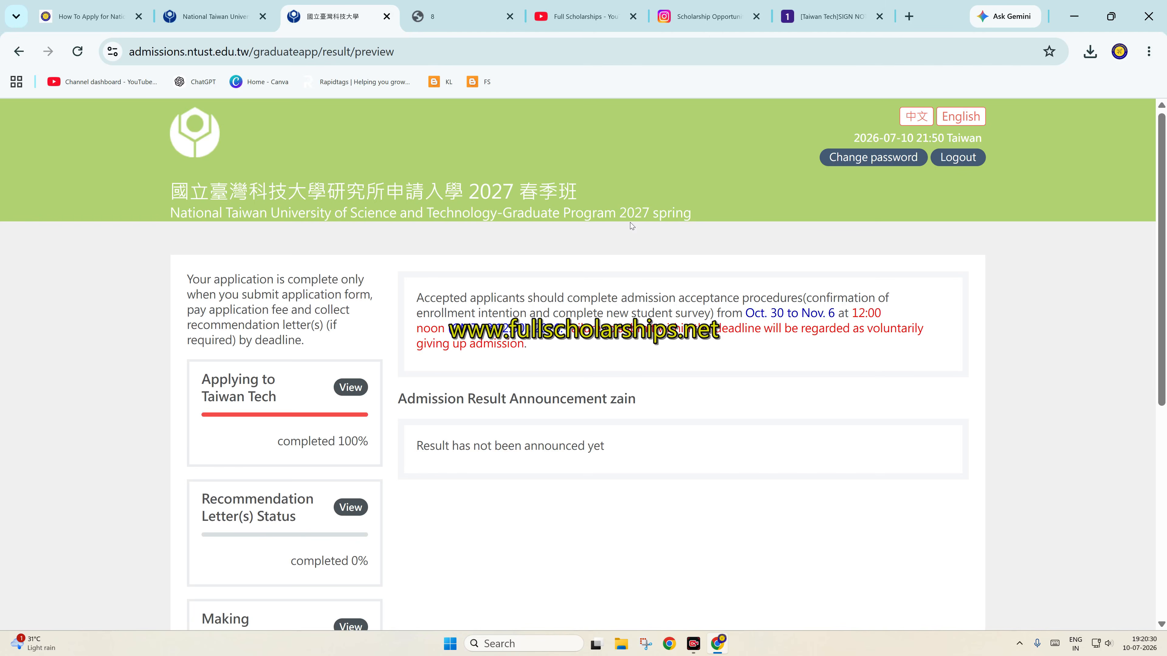
Close the NTUST homepage, application portal and Financial Statement Declaration PDF tabs, leaving the scholarship article
{"action": "left_click", "coordinate": [220, 14]}
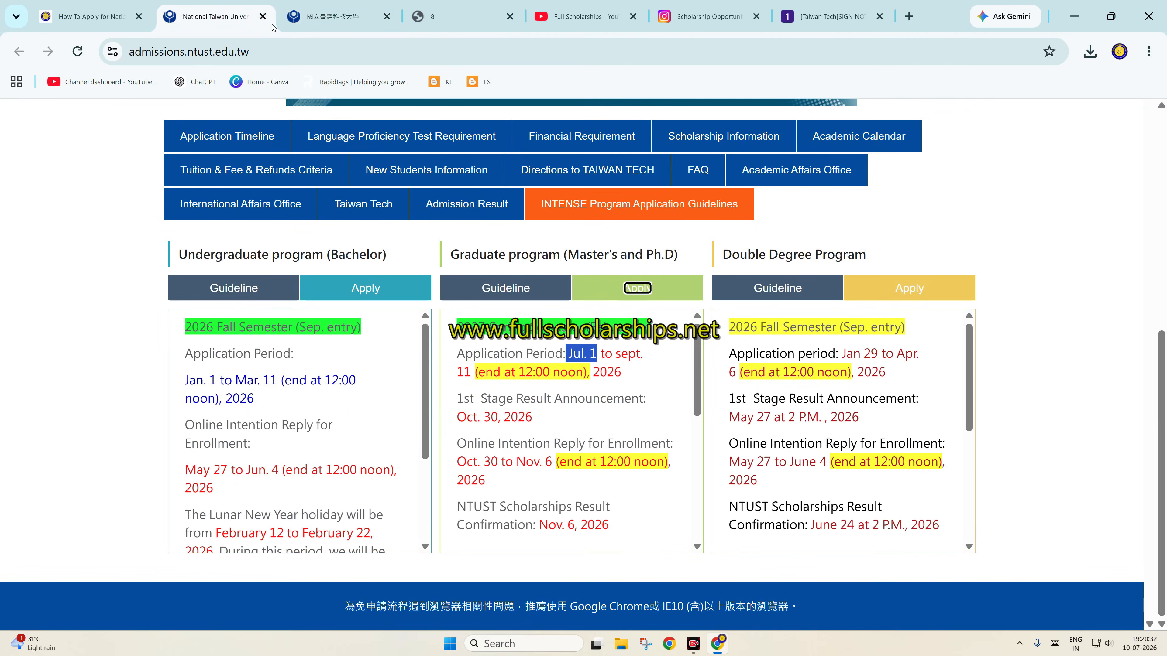
{"action": "left_click", "coordinate": [263, 16]}
{"action": "left_click", "coordinate": [262, 16]}
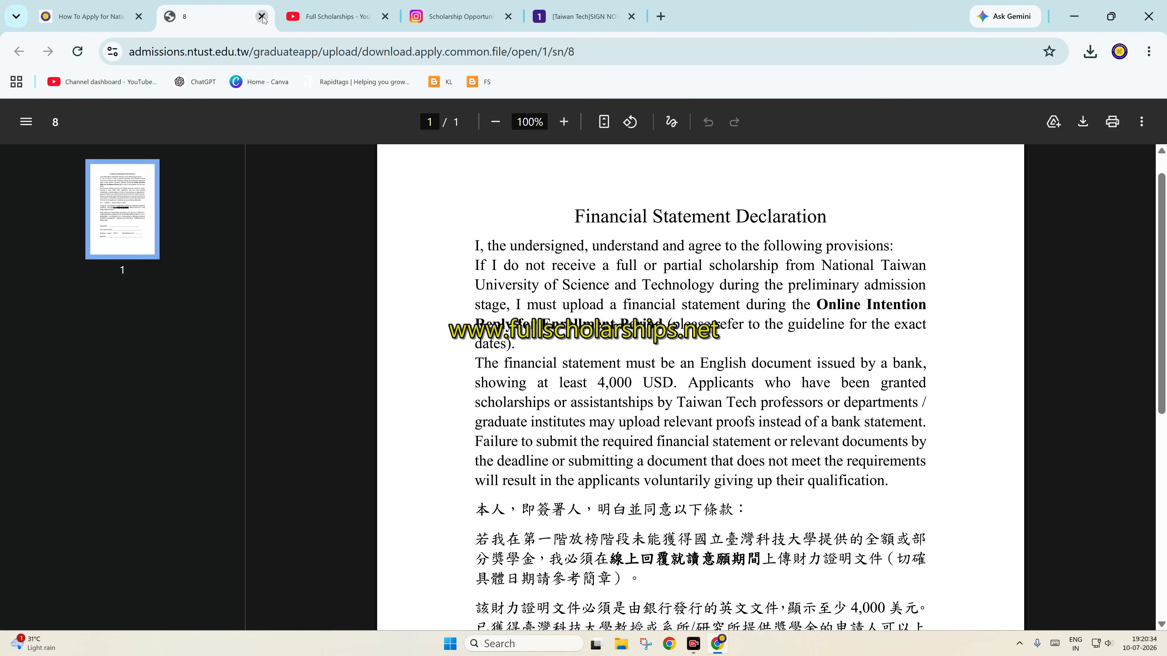
{"action": "left_click", "coordinate": [262, 16]}
{"action": "left_click", "coordinate": [92, 16]}
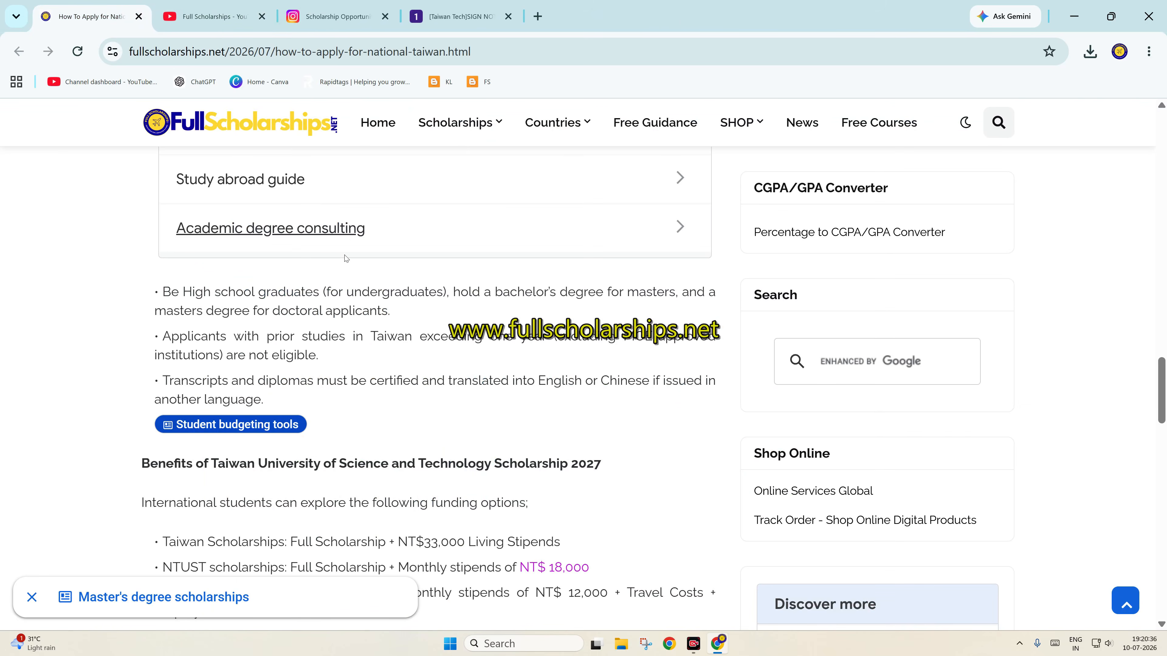
Glance at the FullScholarships.net Instagram profile, then return to the top of the NTUST article
{"action": "scroll", "coordinate": [398, 353], "scroll_direction": "up", "scroll_amount": 20}
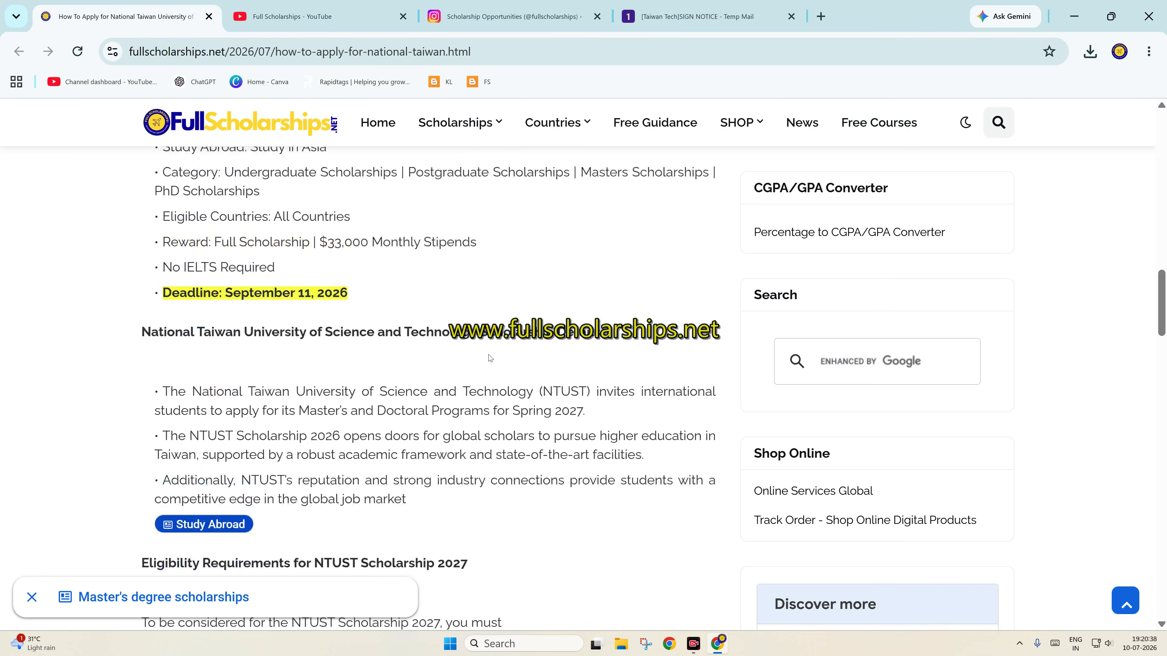
{"action": "scroll", "coordinate": [539, 321], "scroll_direction": "up", "scroll_amount": 8}
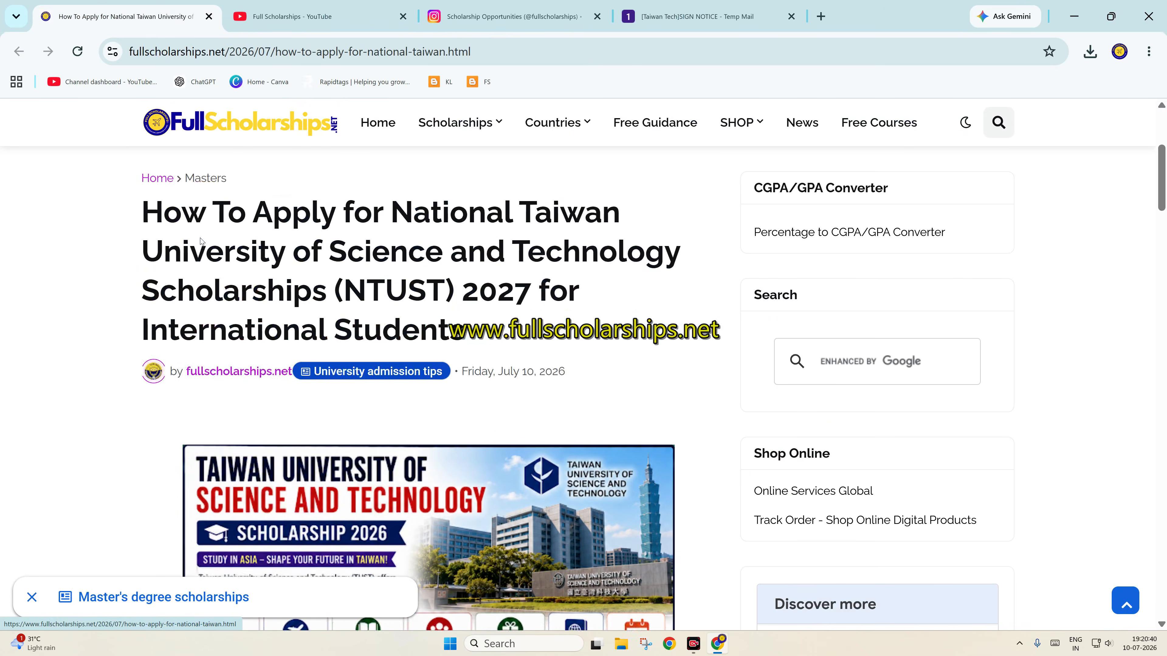
{"action": "scroll", "coordinate": [903, 344], "scroll_direction": "down", "scroll_amount": 8}
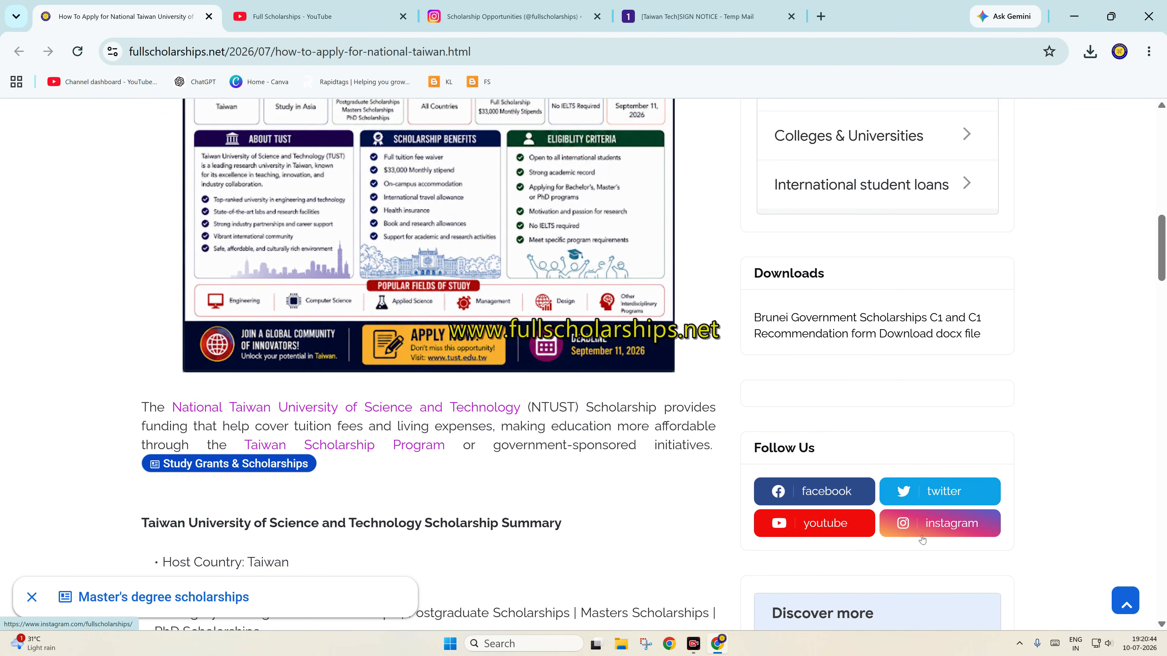
{"action": "left_click", "coordinate": [936, 528]}
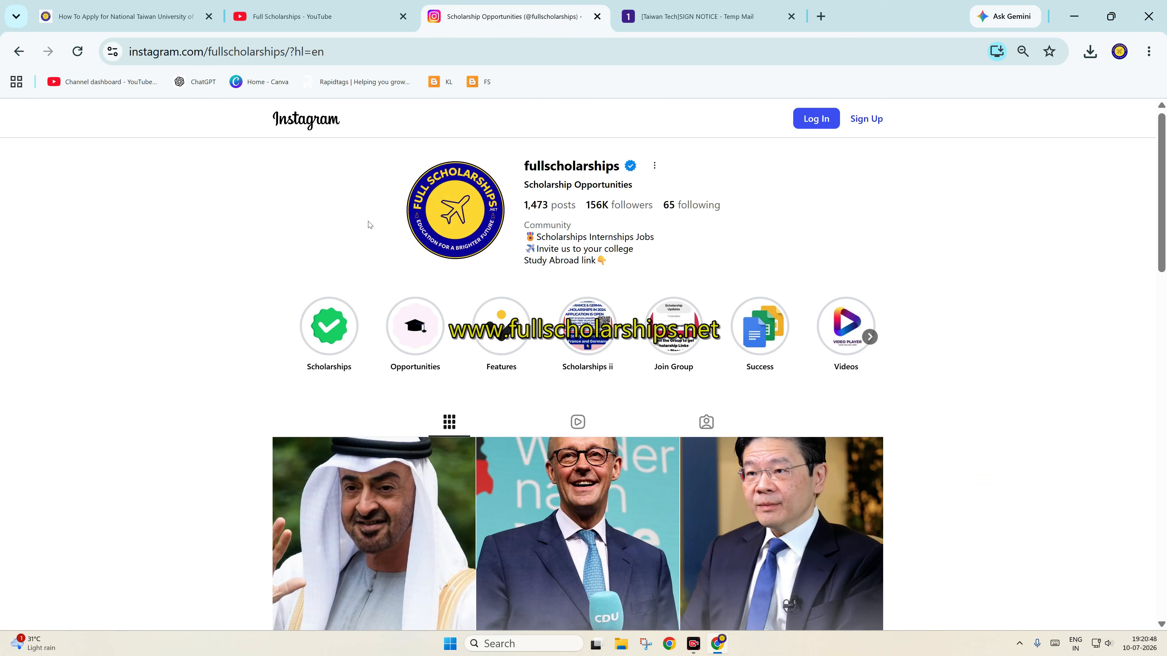
{"action": "left_click", "coordinate": [111, 5]}
{"action": "scroll", "coordinate": [338, 262], "scroll_direction": "up", "scroll_amount": 10}
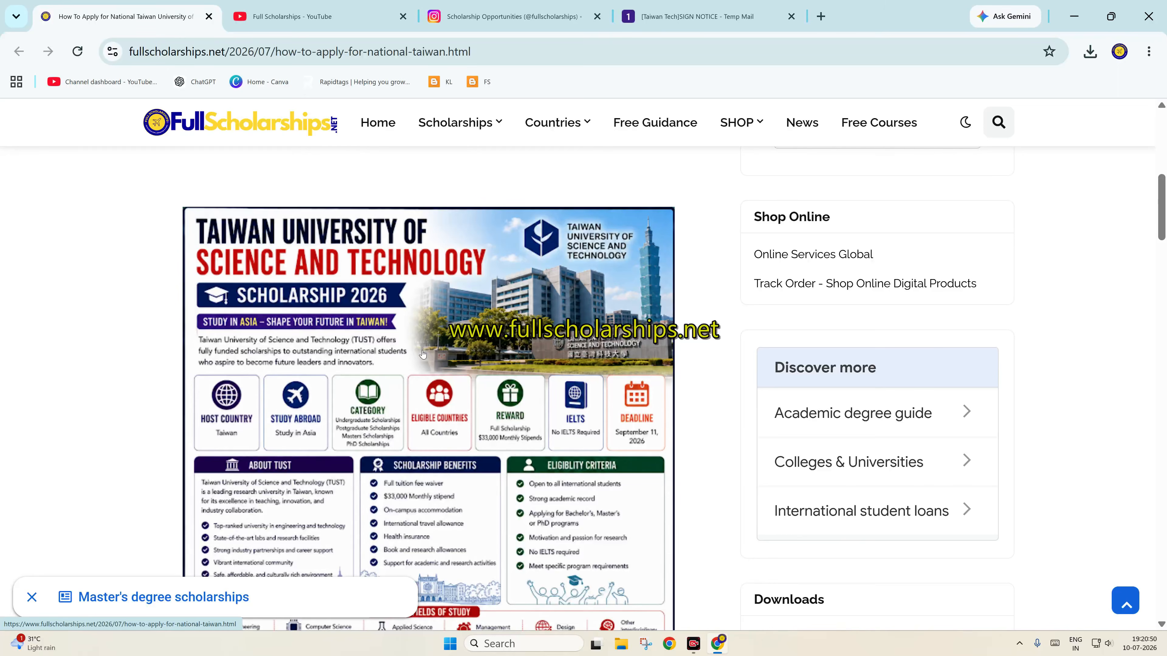